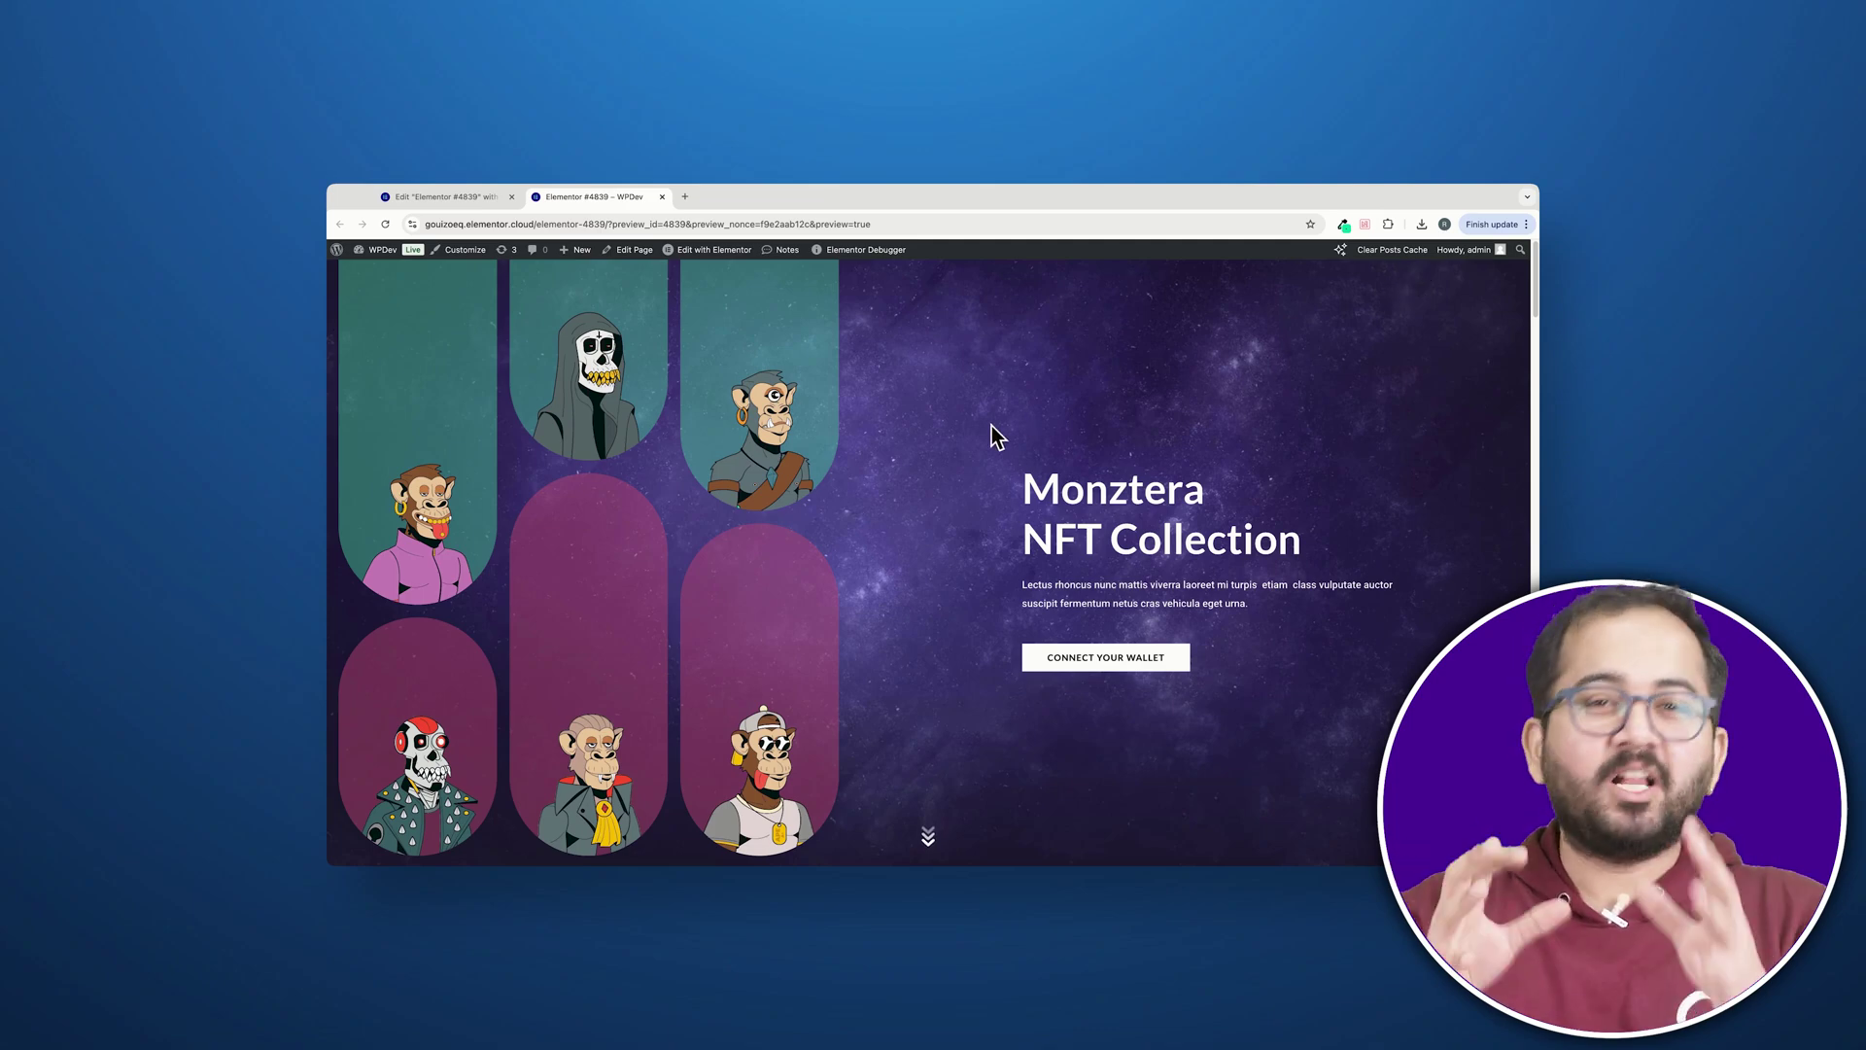
- Add a two-column Flexbox container directly below the hero section
scroll(900, 441, "down", 5)
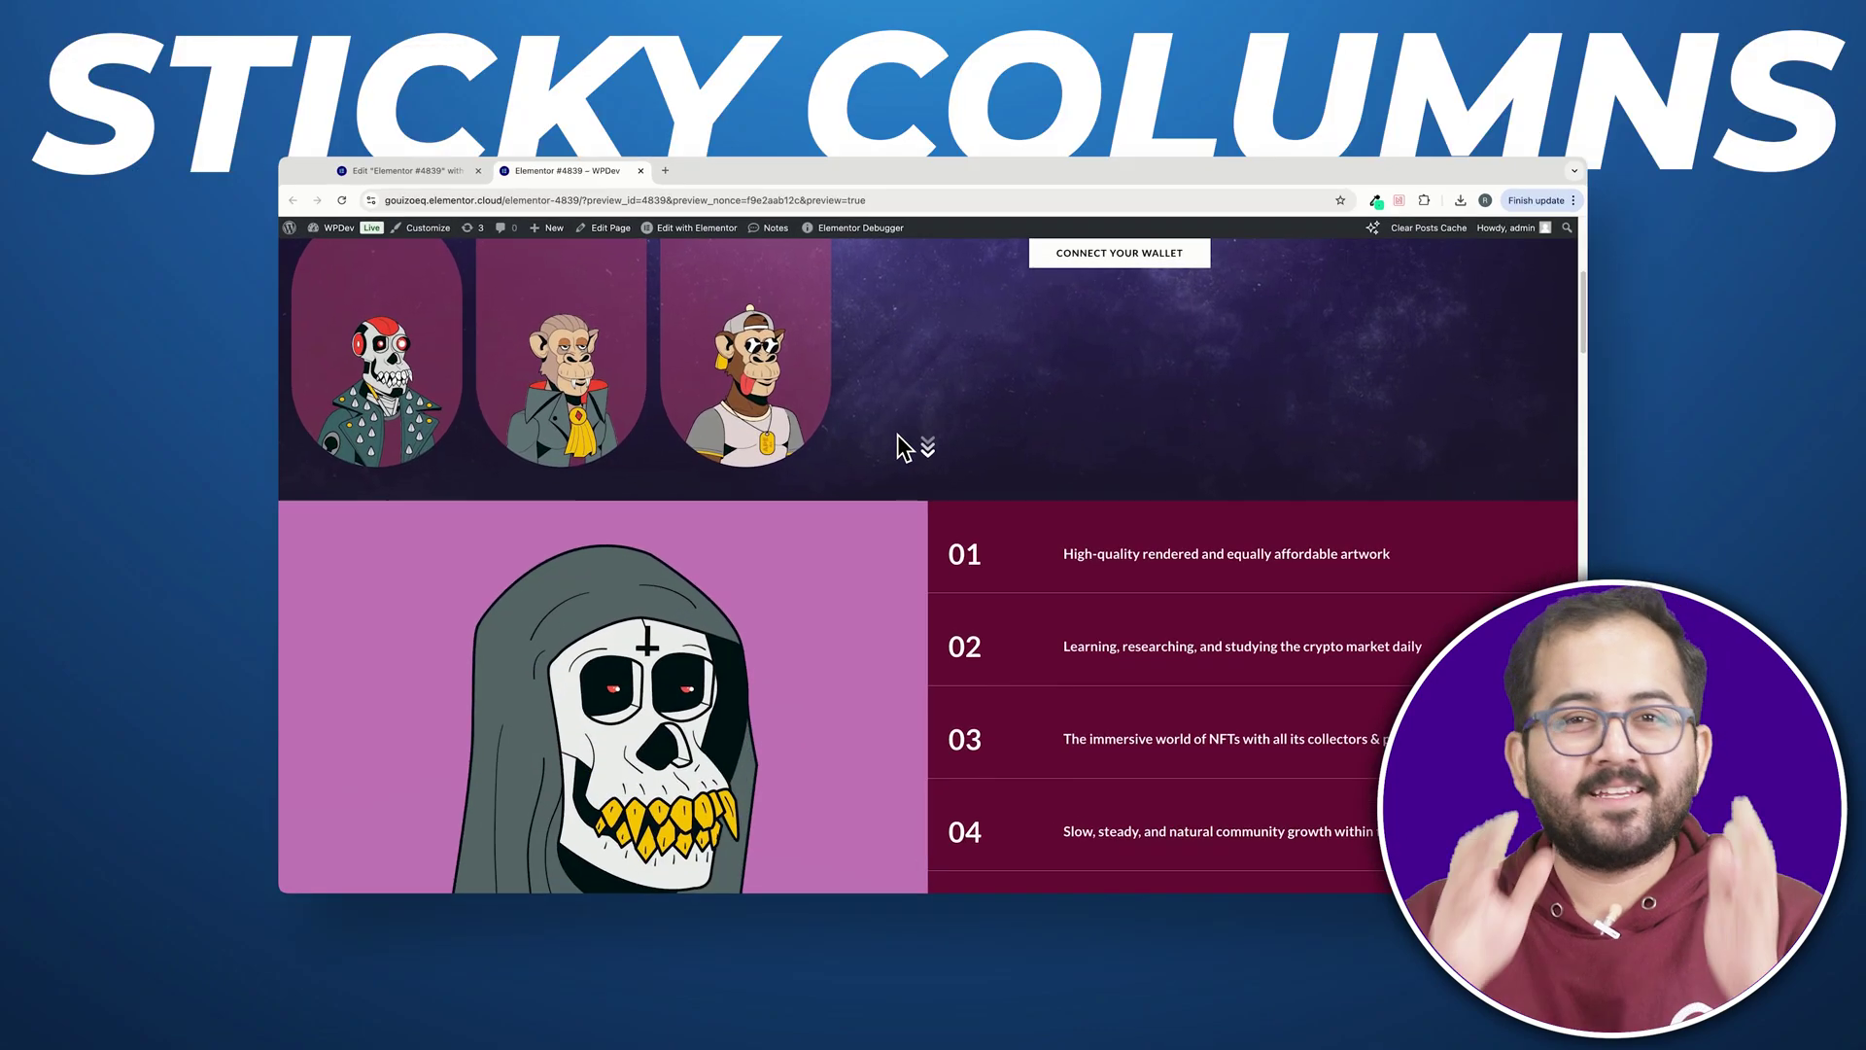
scroll(898, 438, "down", 5)
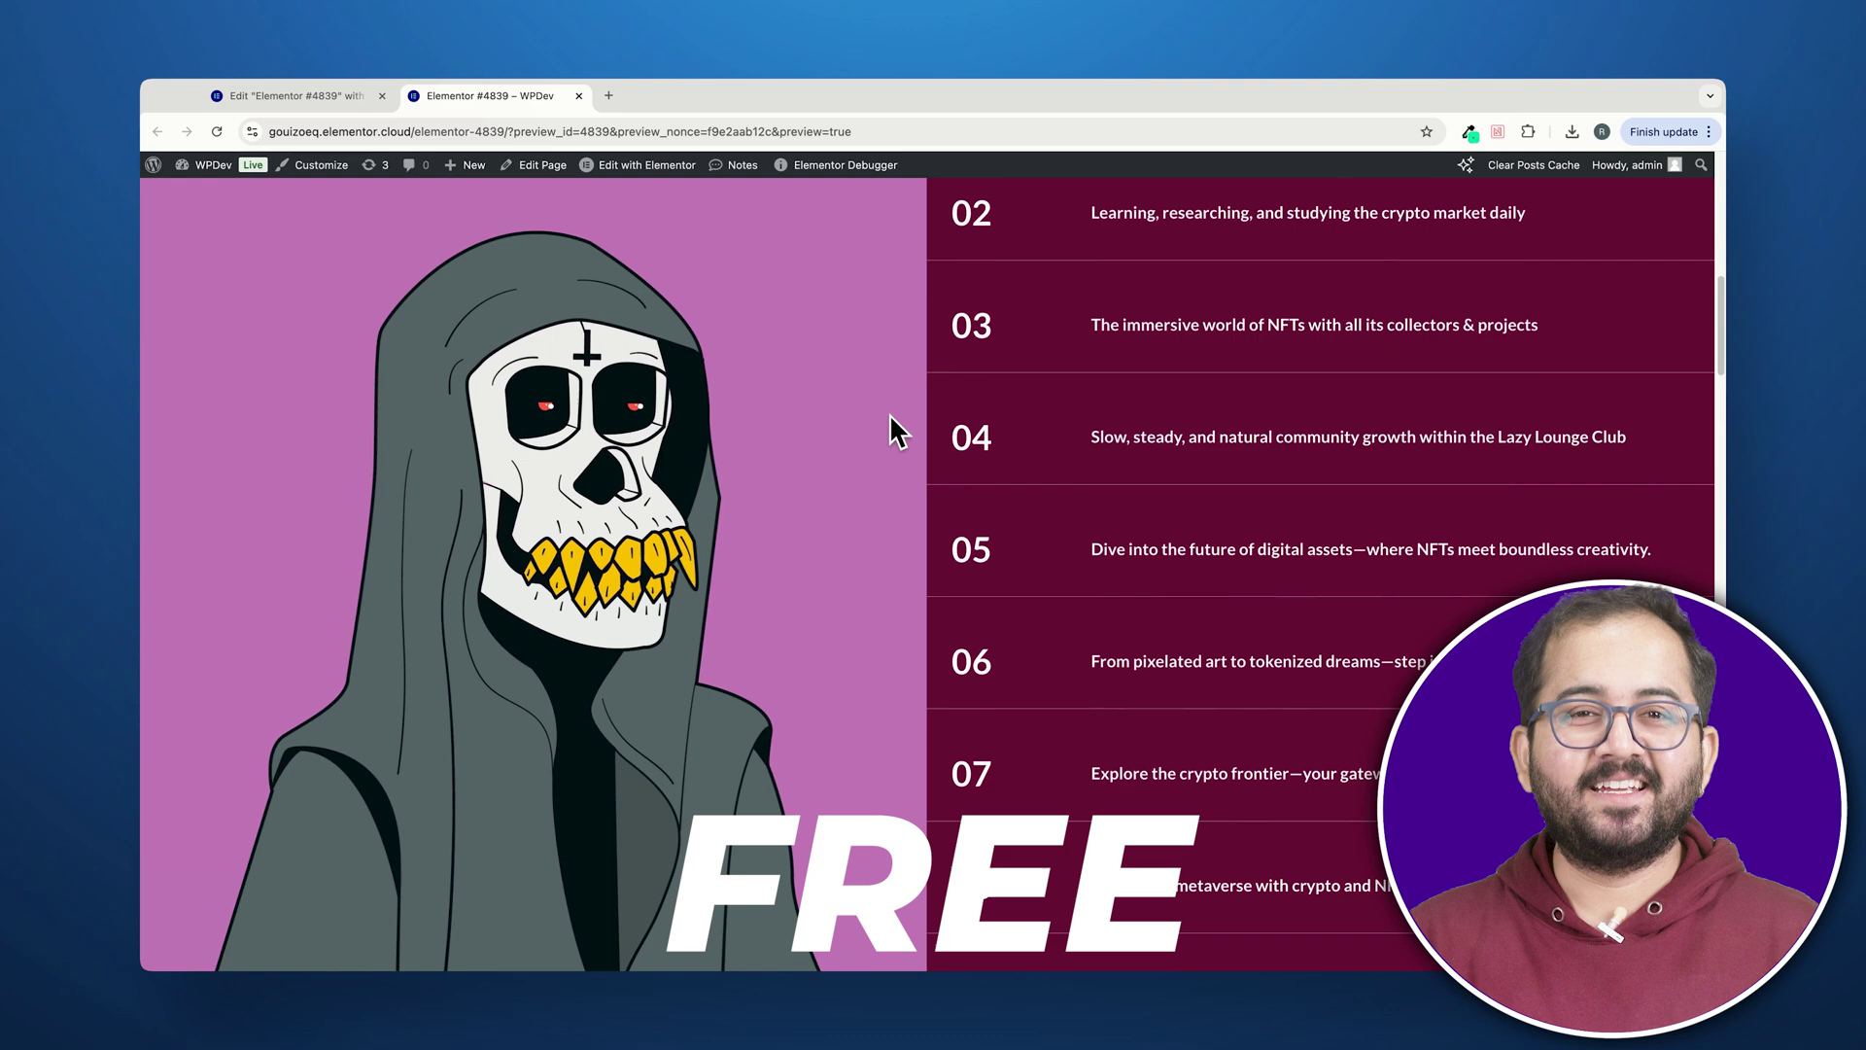
scroll(889, 413, "up", 1)
scroll(889, 412, "down", 1)
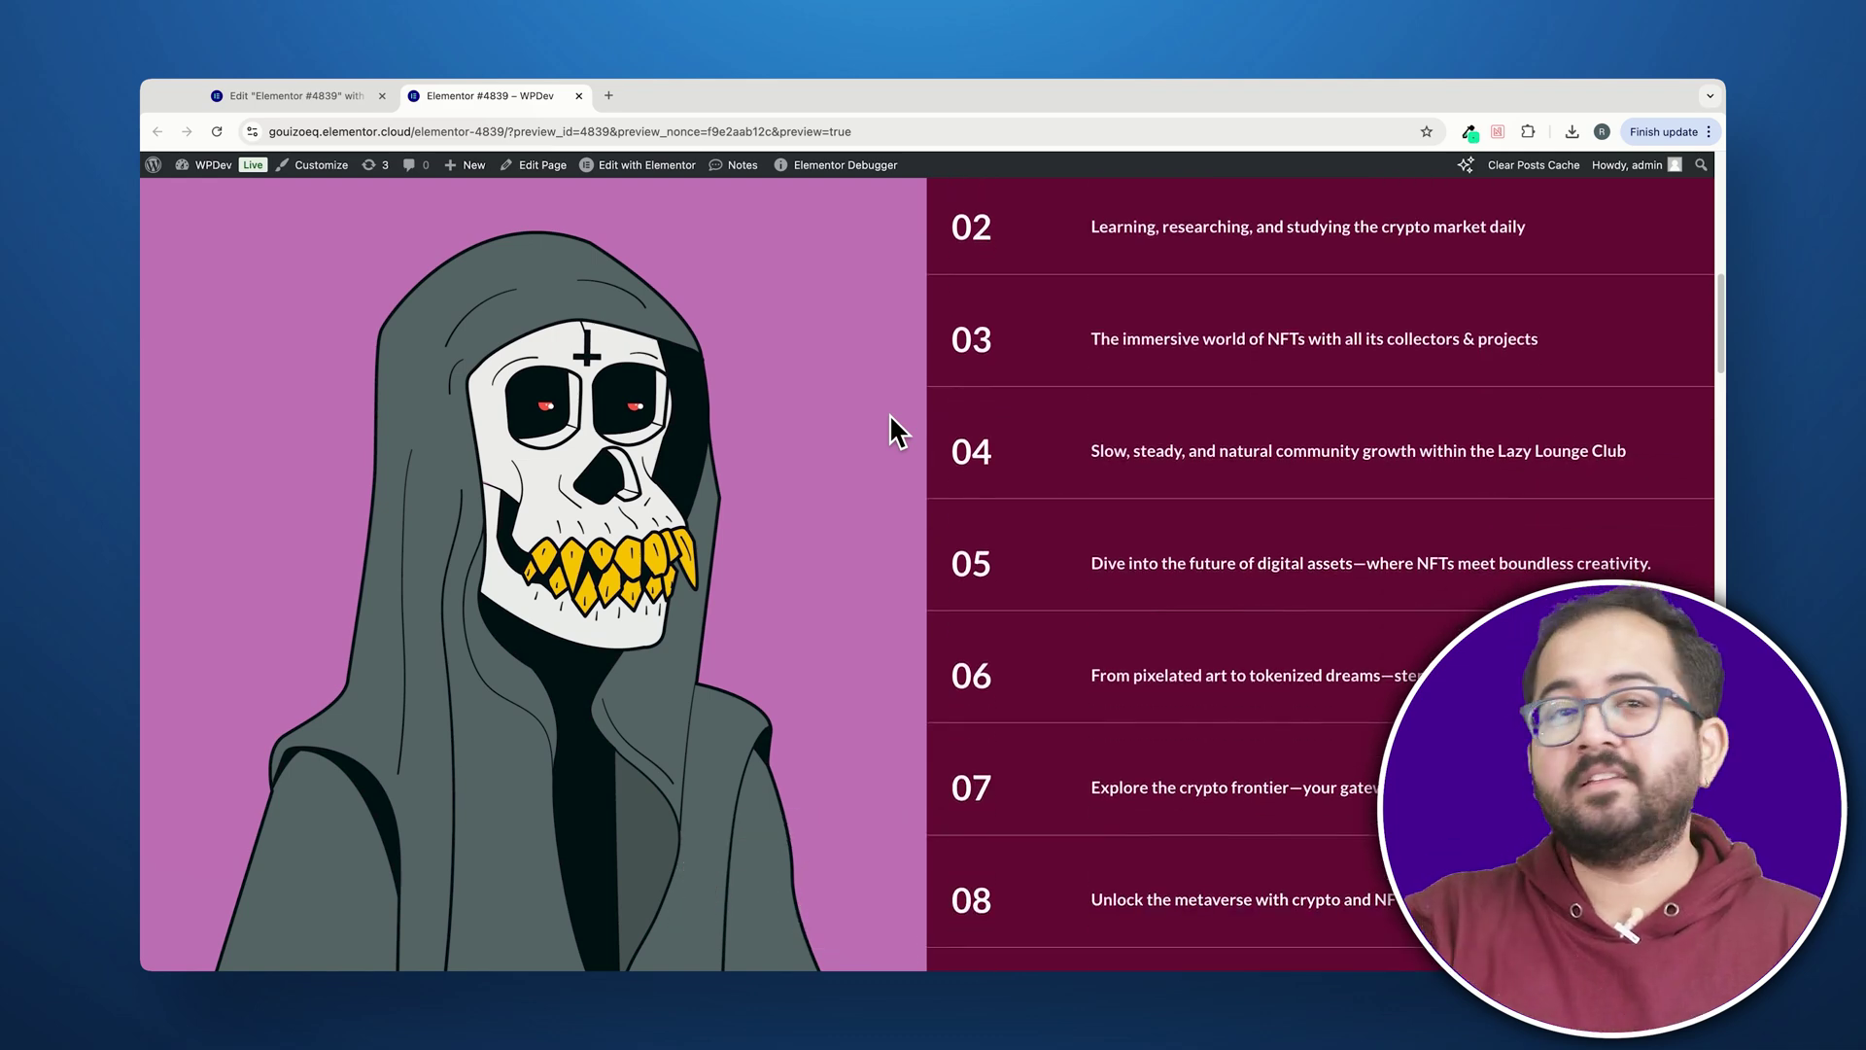
scroll(889, 412, "down", 4)
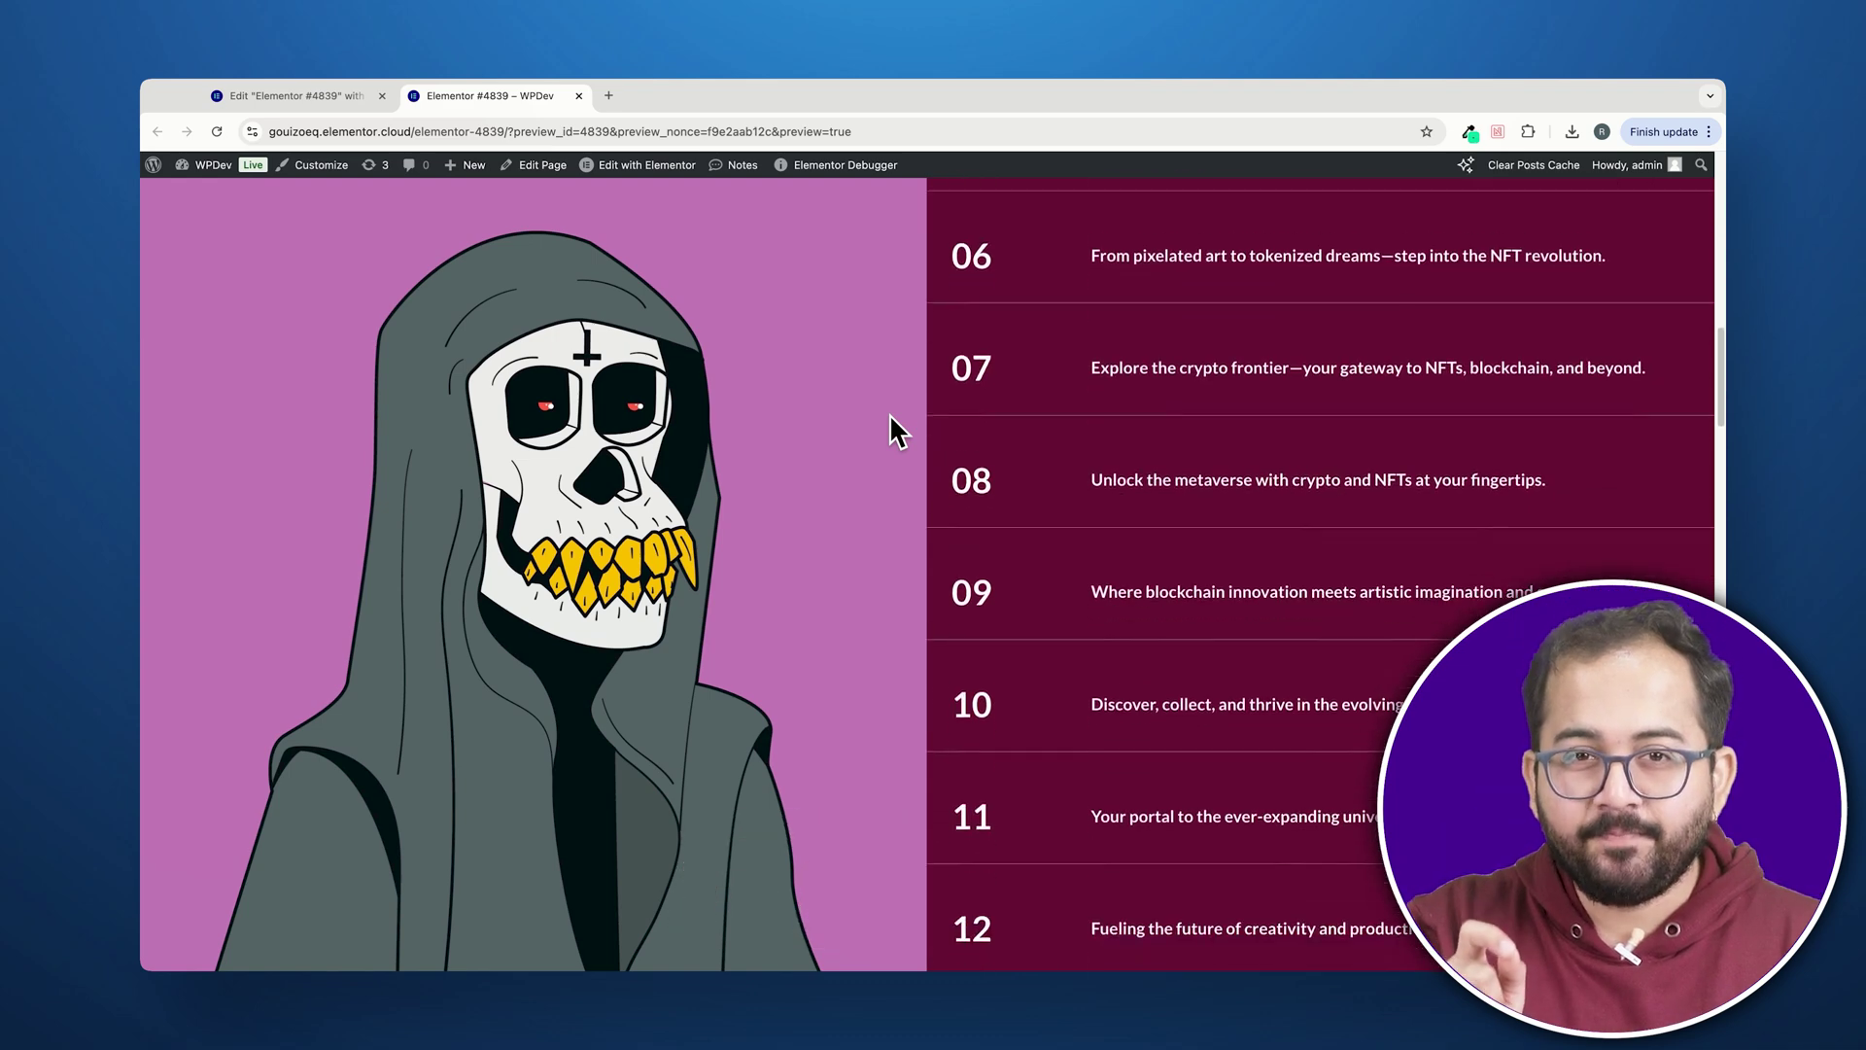
scroll(890, 416, "down", 5)
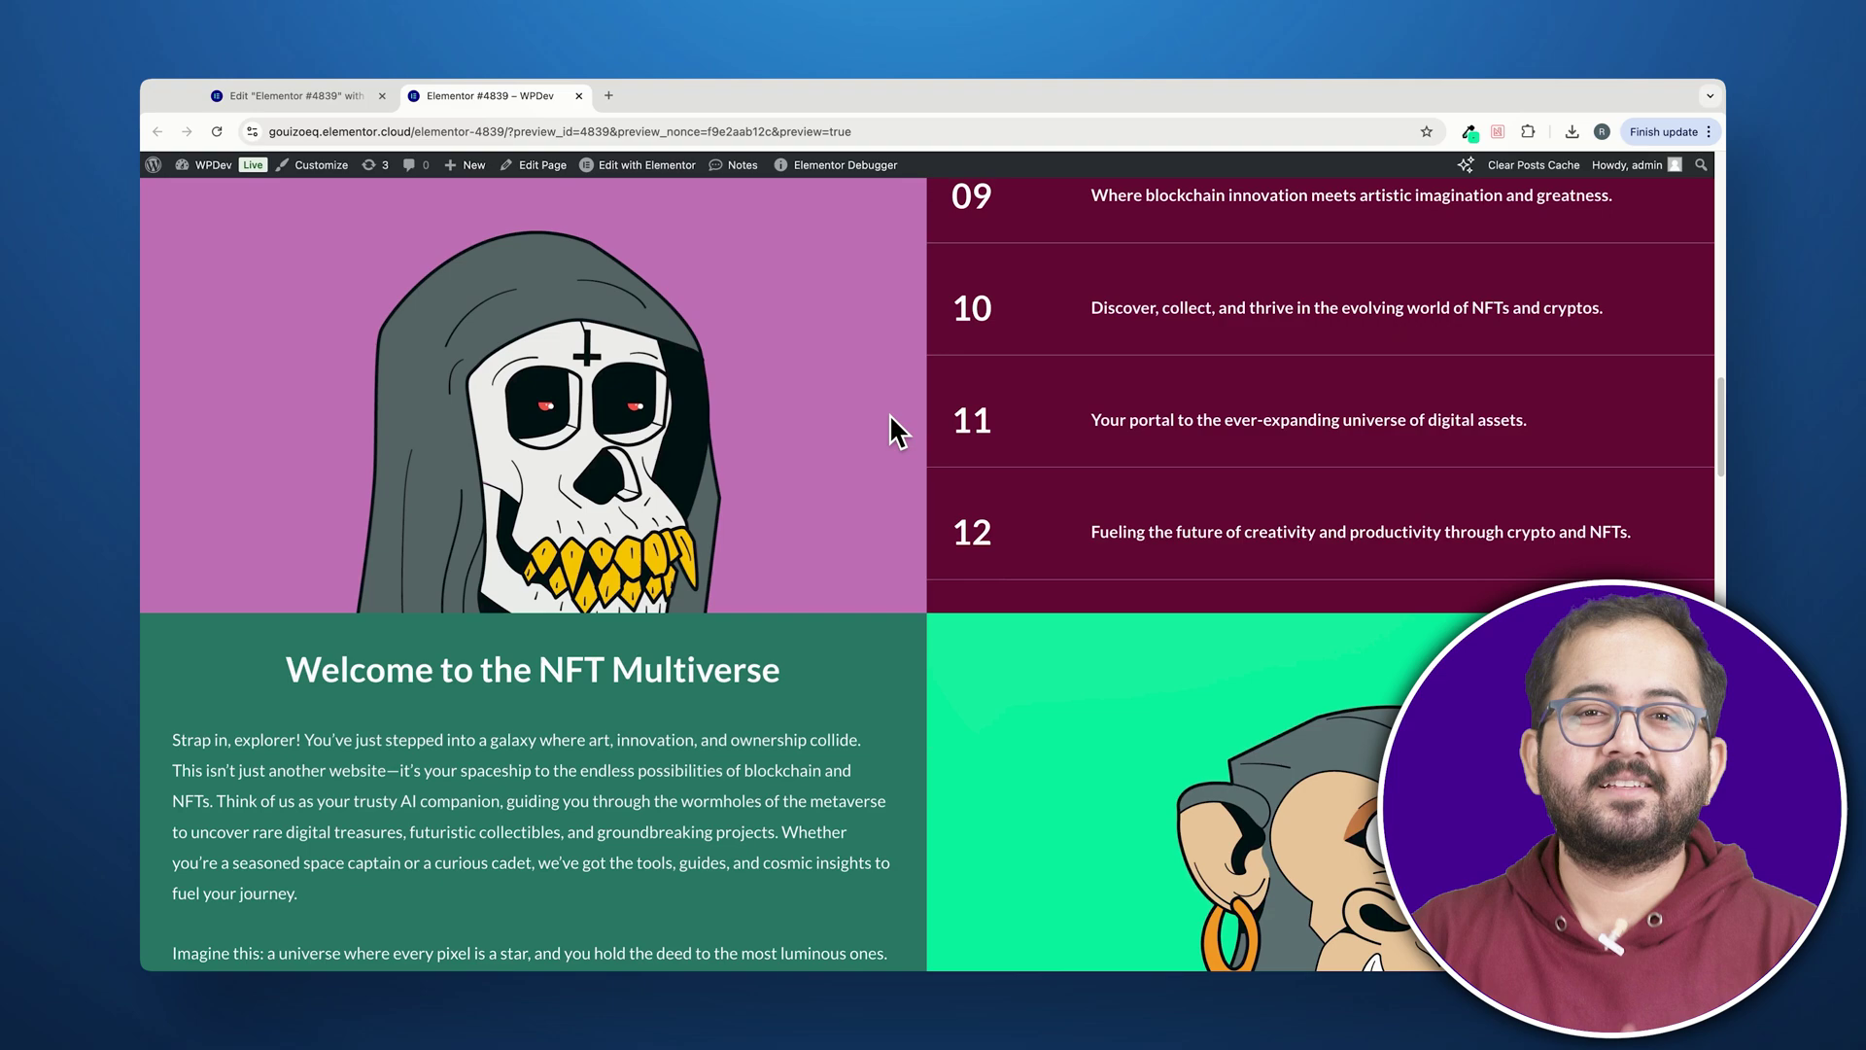
scroll(890, 416, "down", 4)
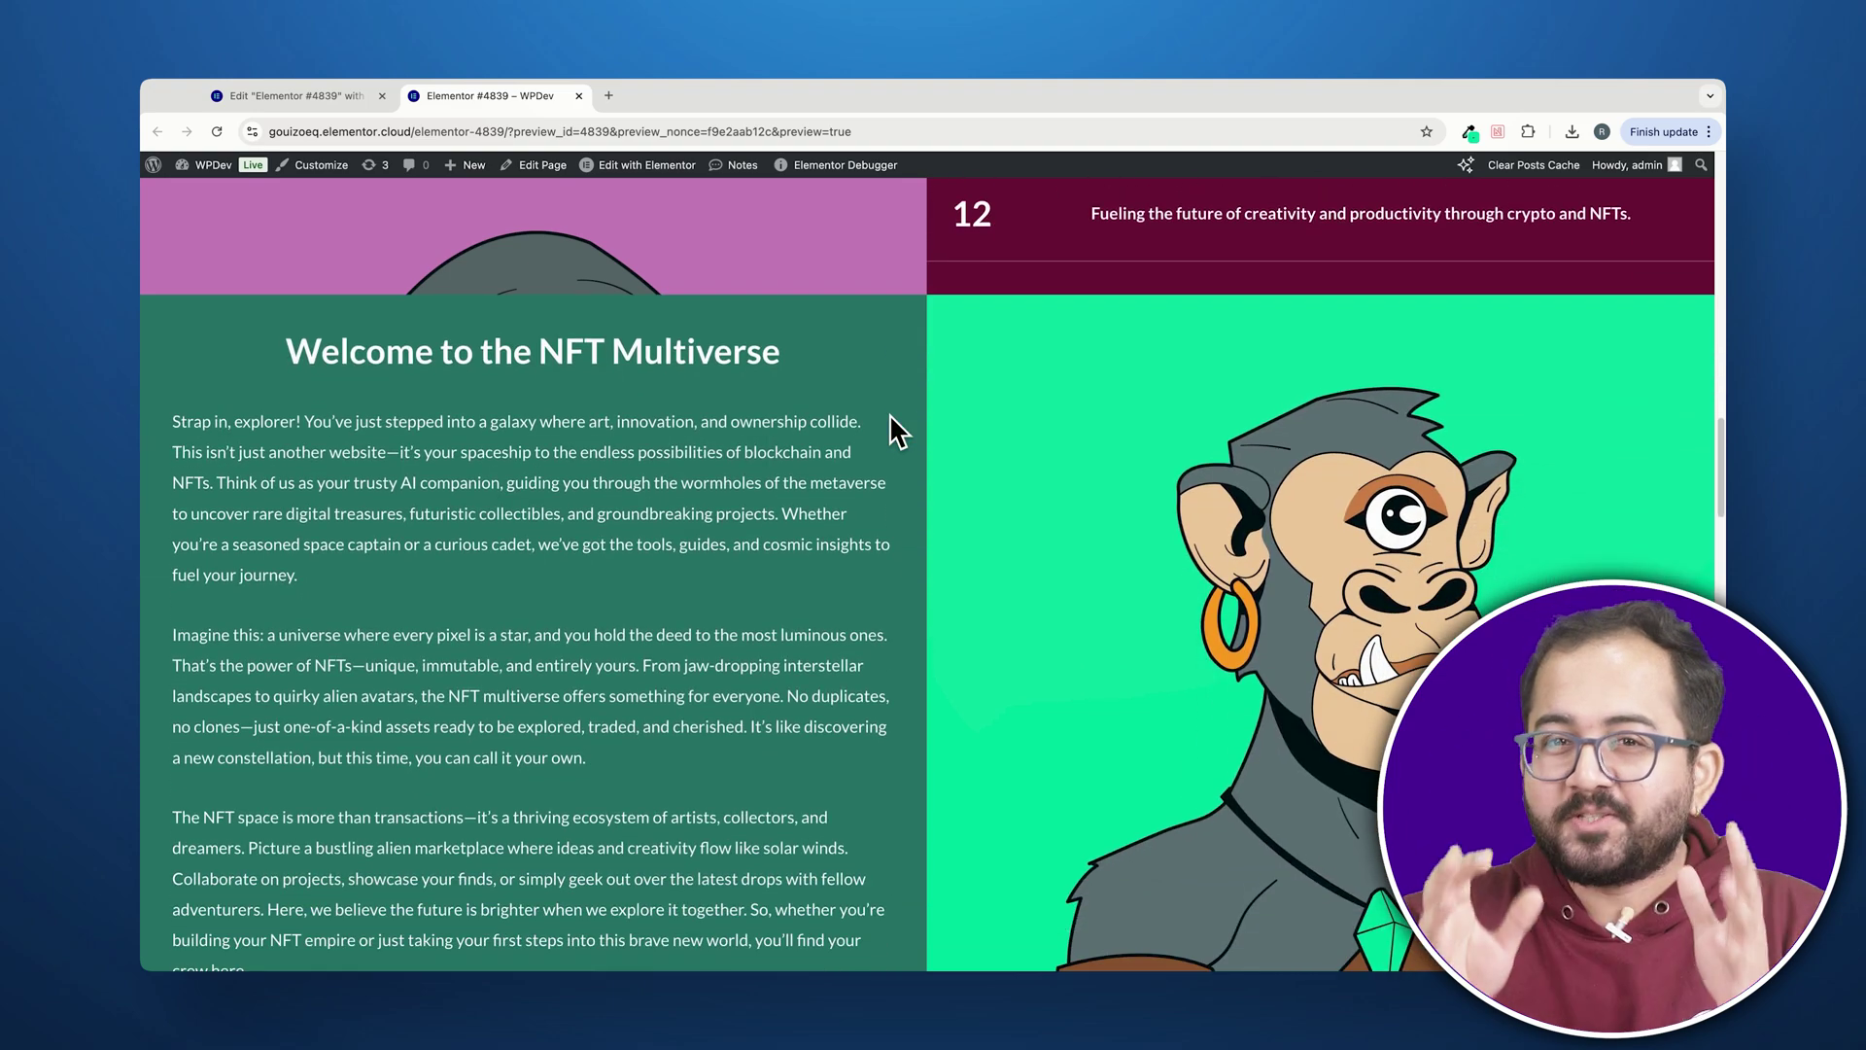
scroll(890, 412, "down", 4)
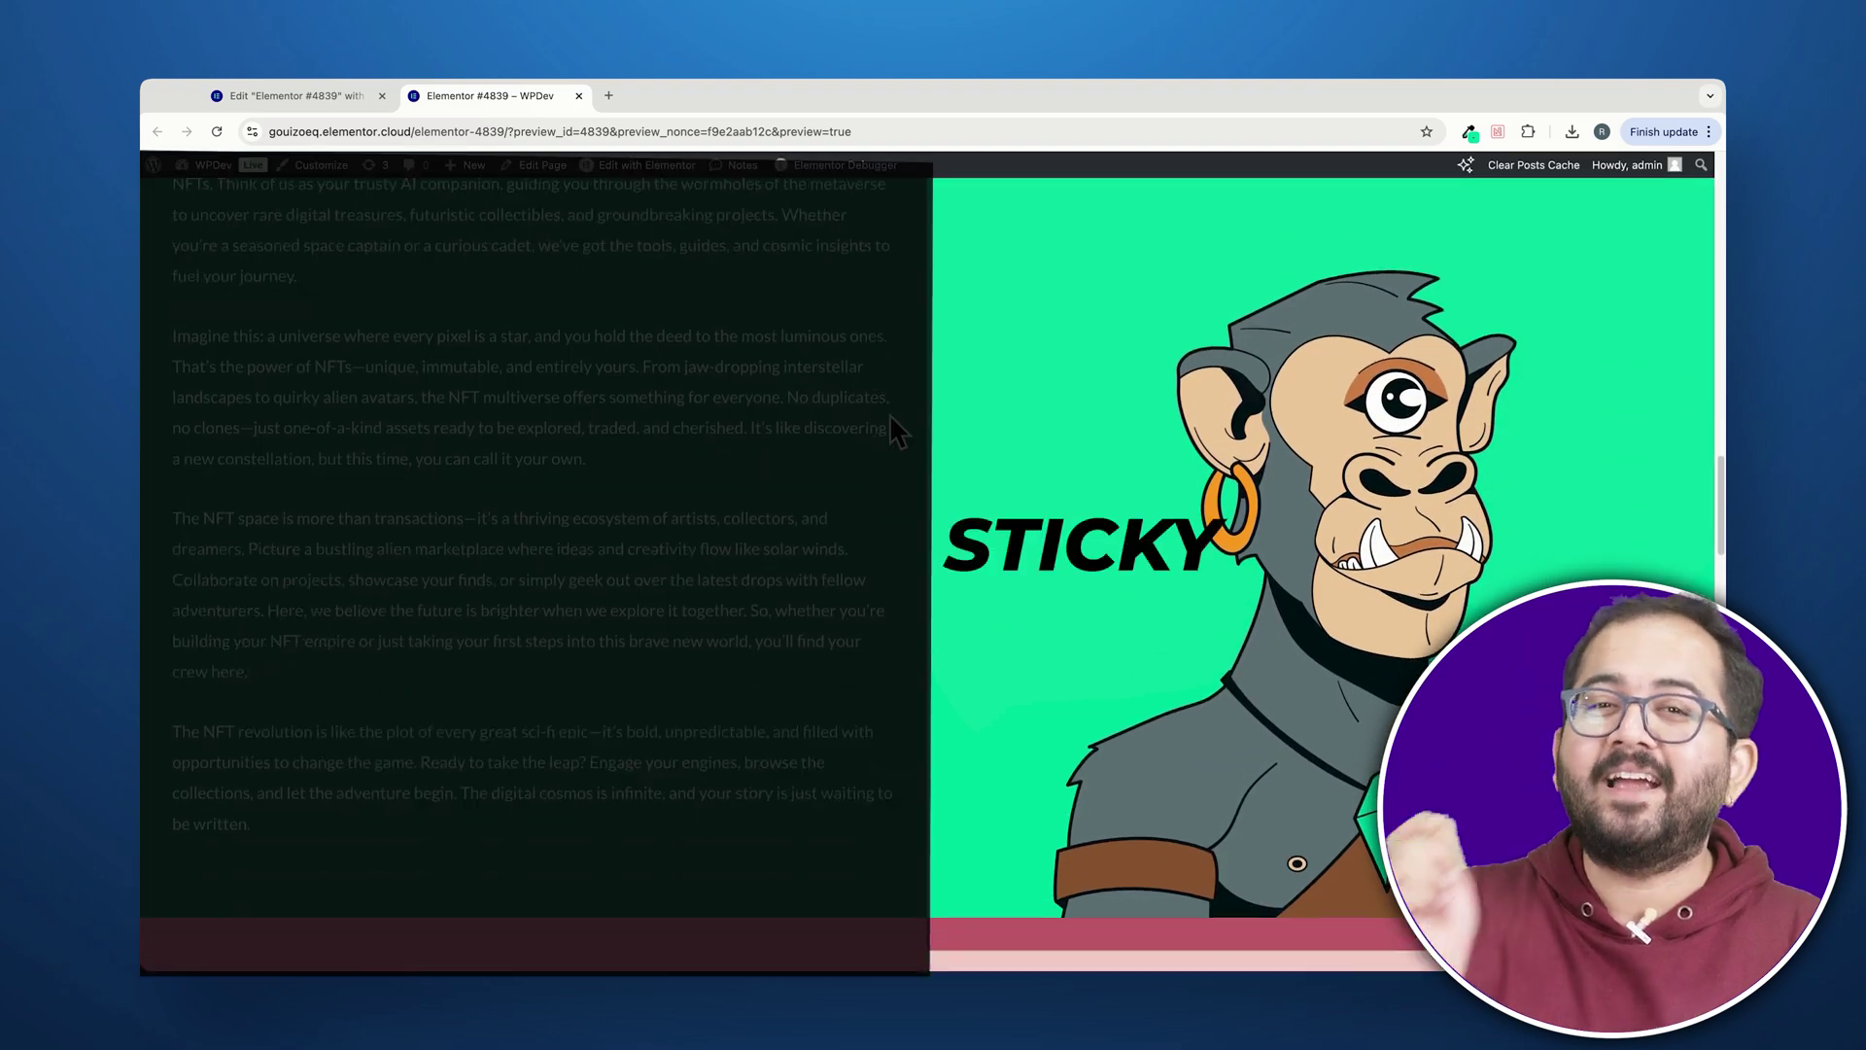
scroll(890, 412, "down", 5)
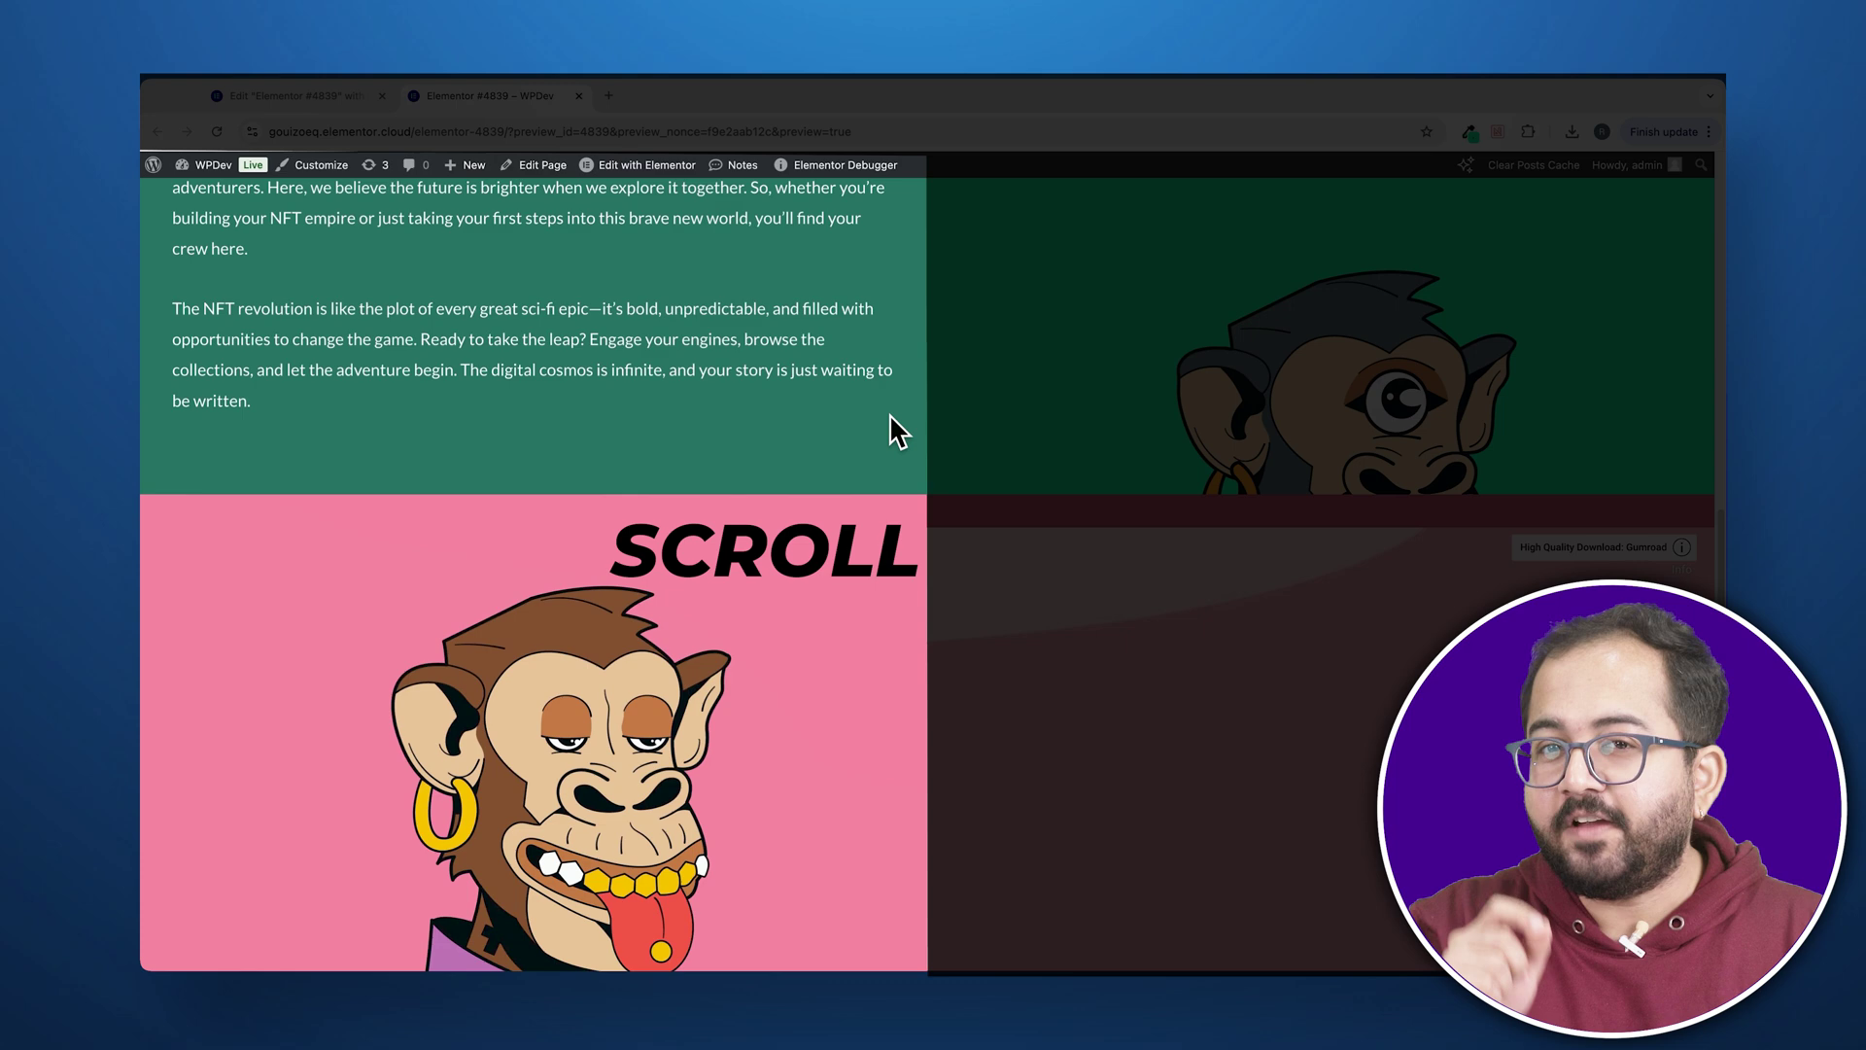
scroll(889, 412, "down", 5)
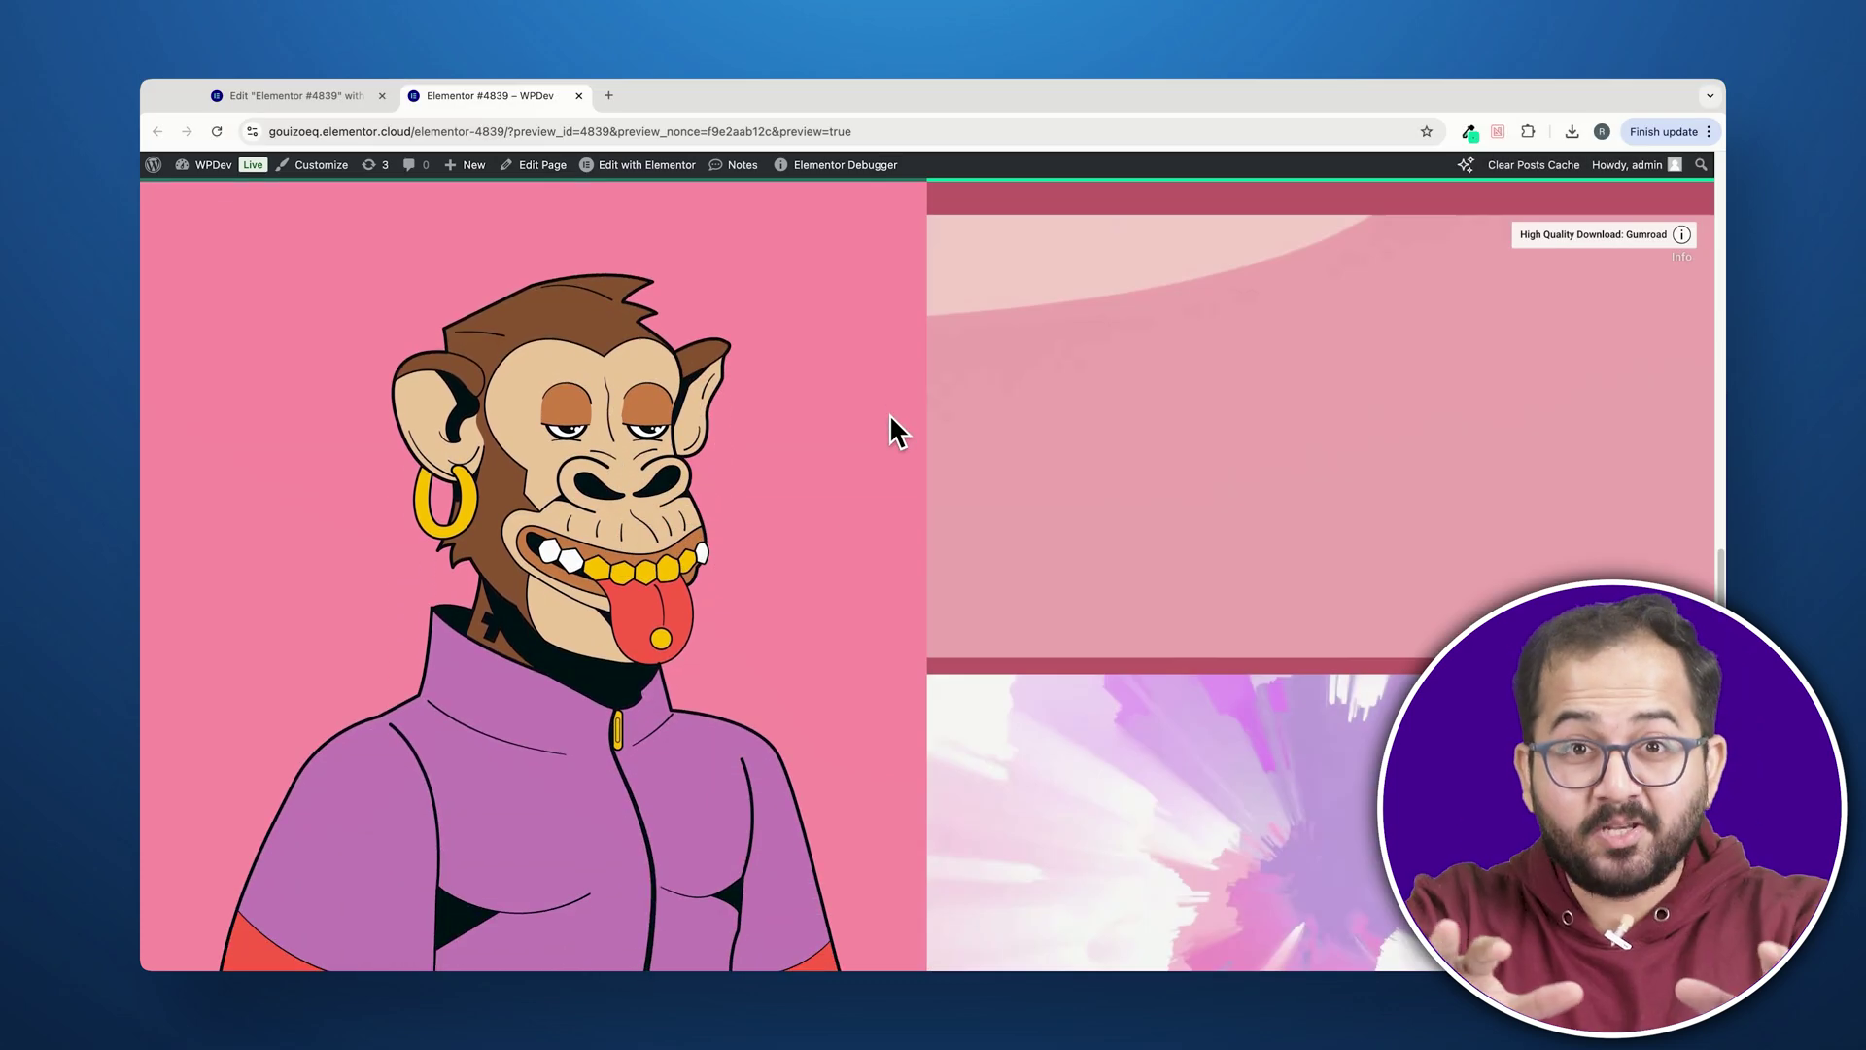
scroll(889, 416, "down", 5)
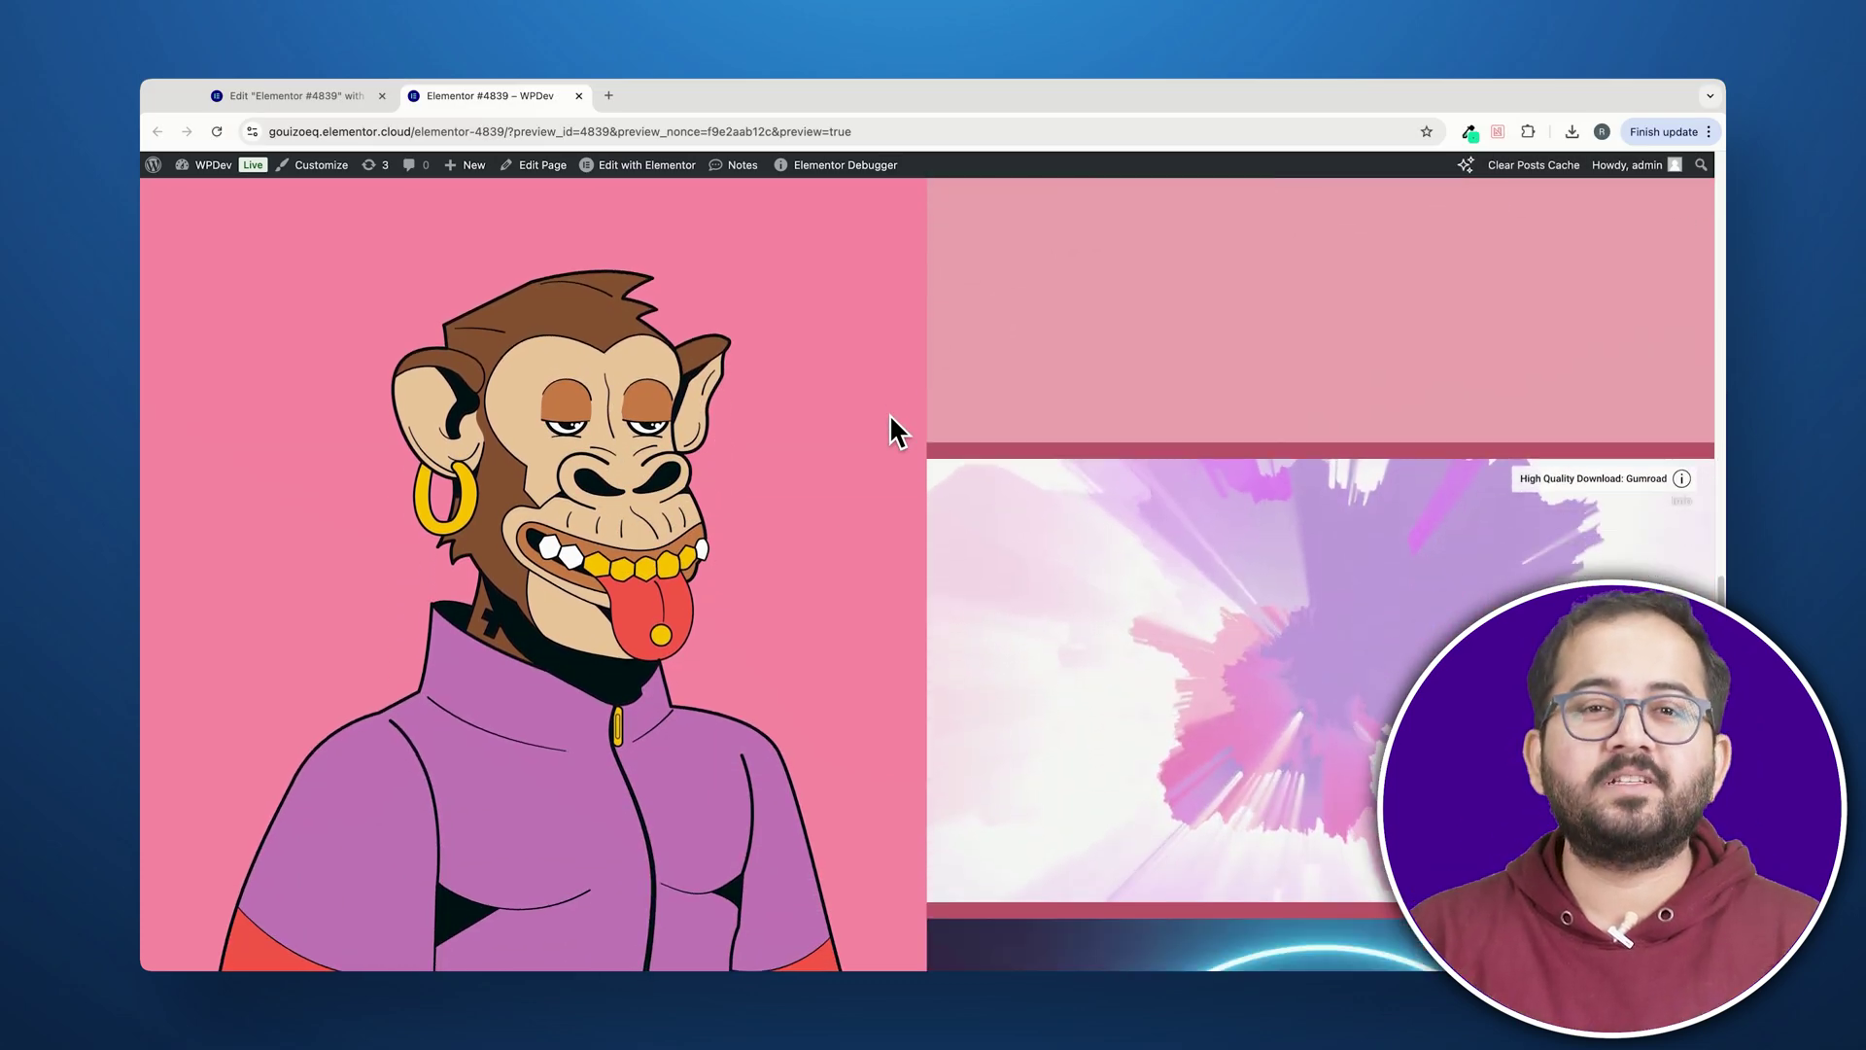
scroll(889, 428, "down", 6)
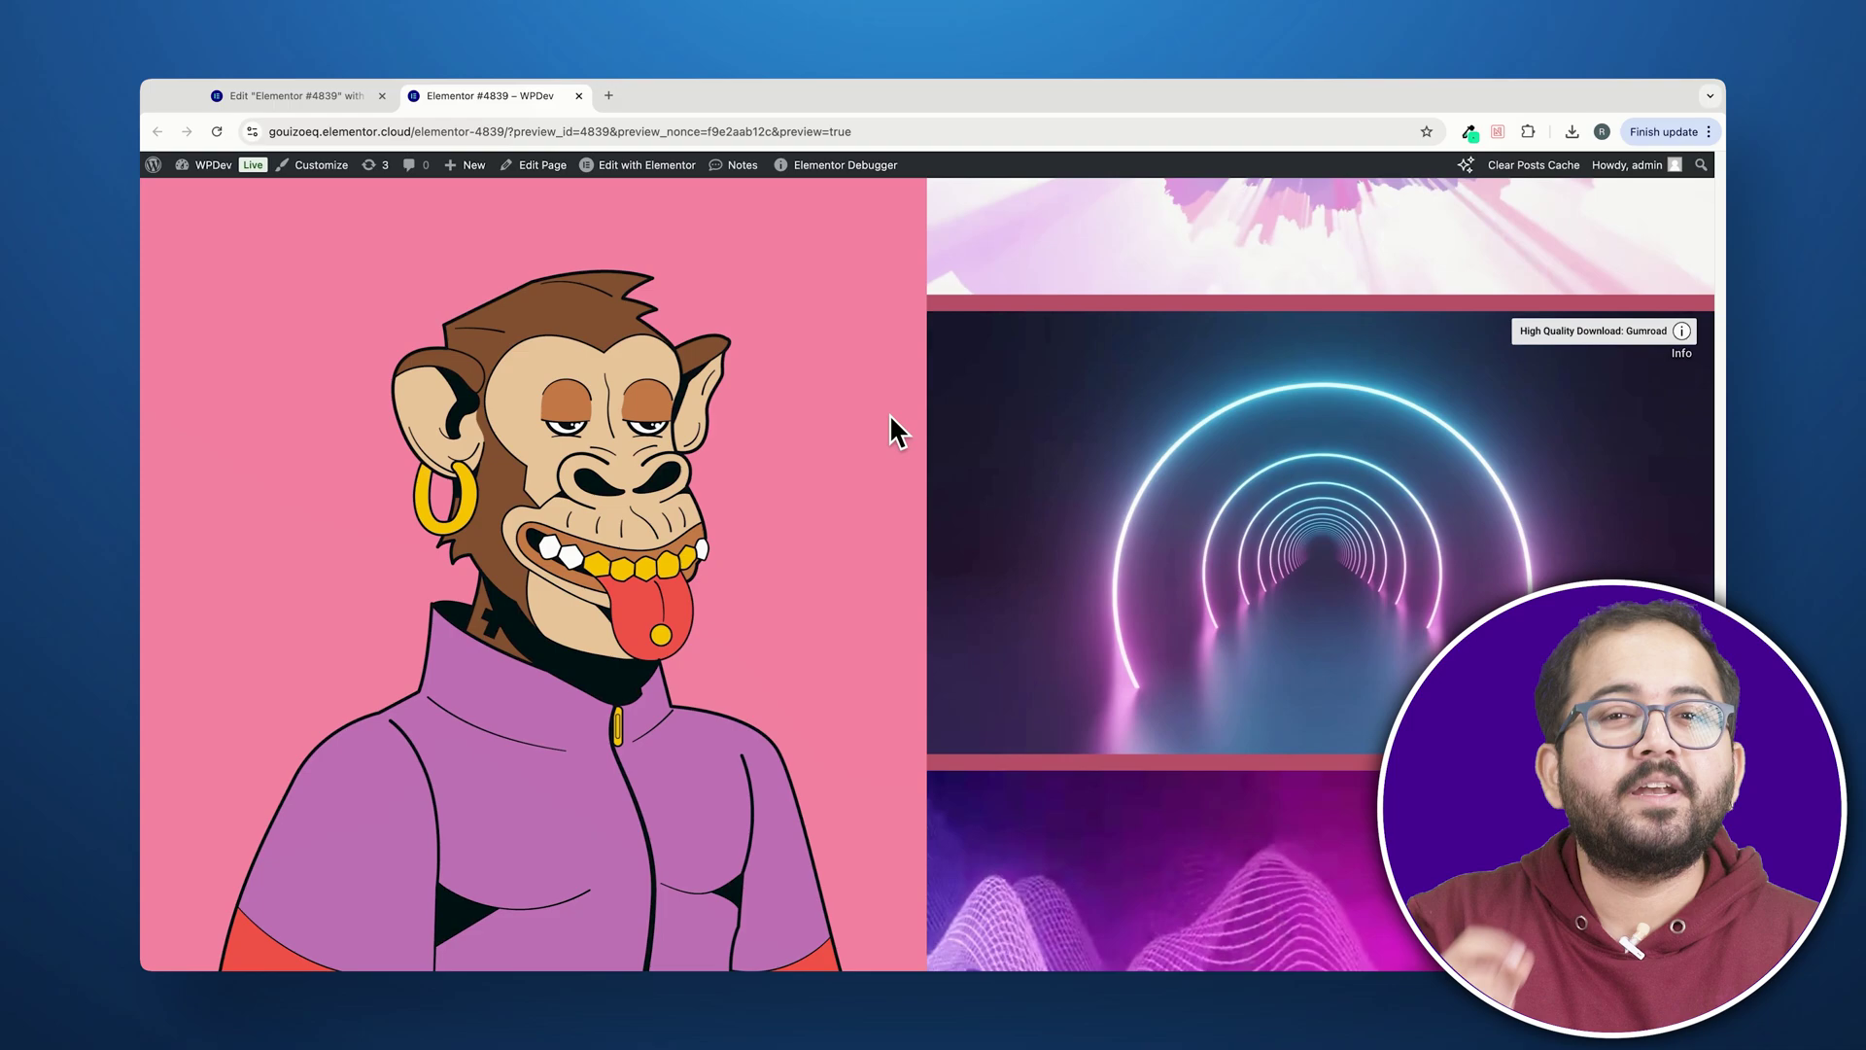
scroll(890, 418, "down", 8)
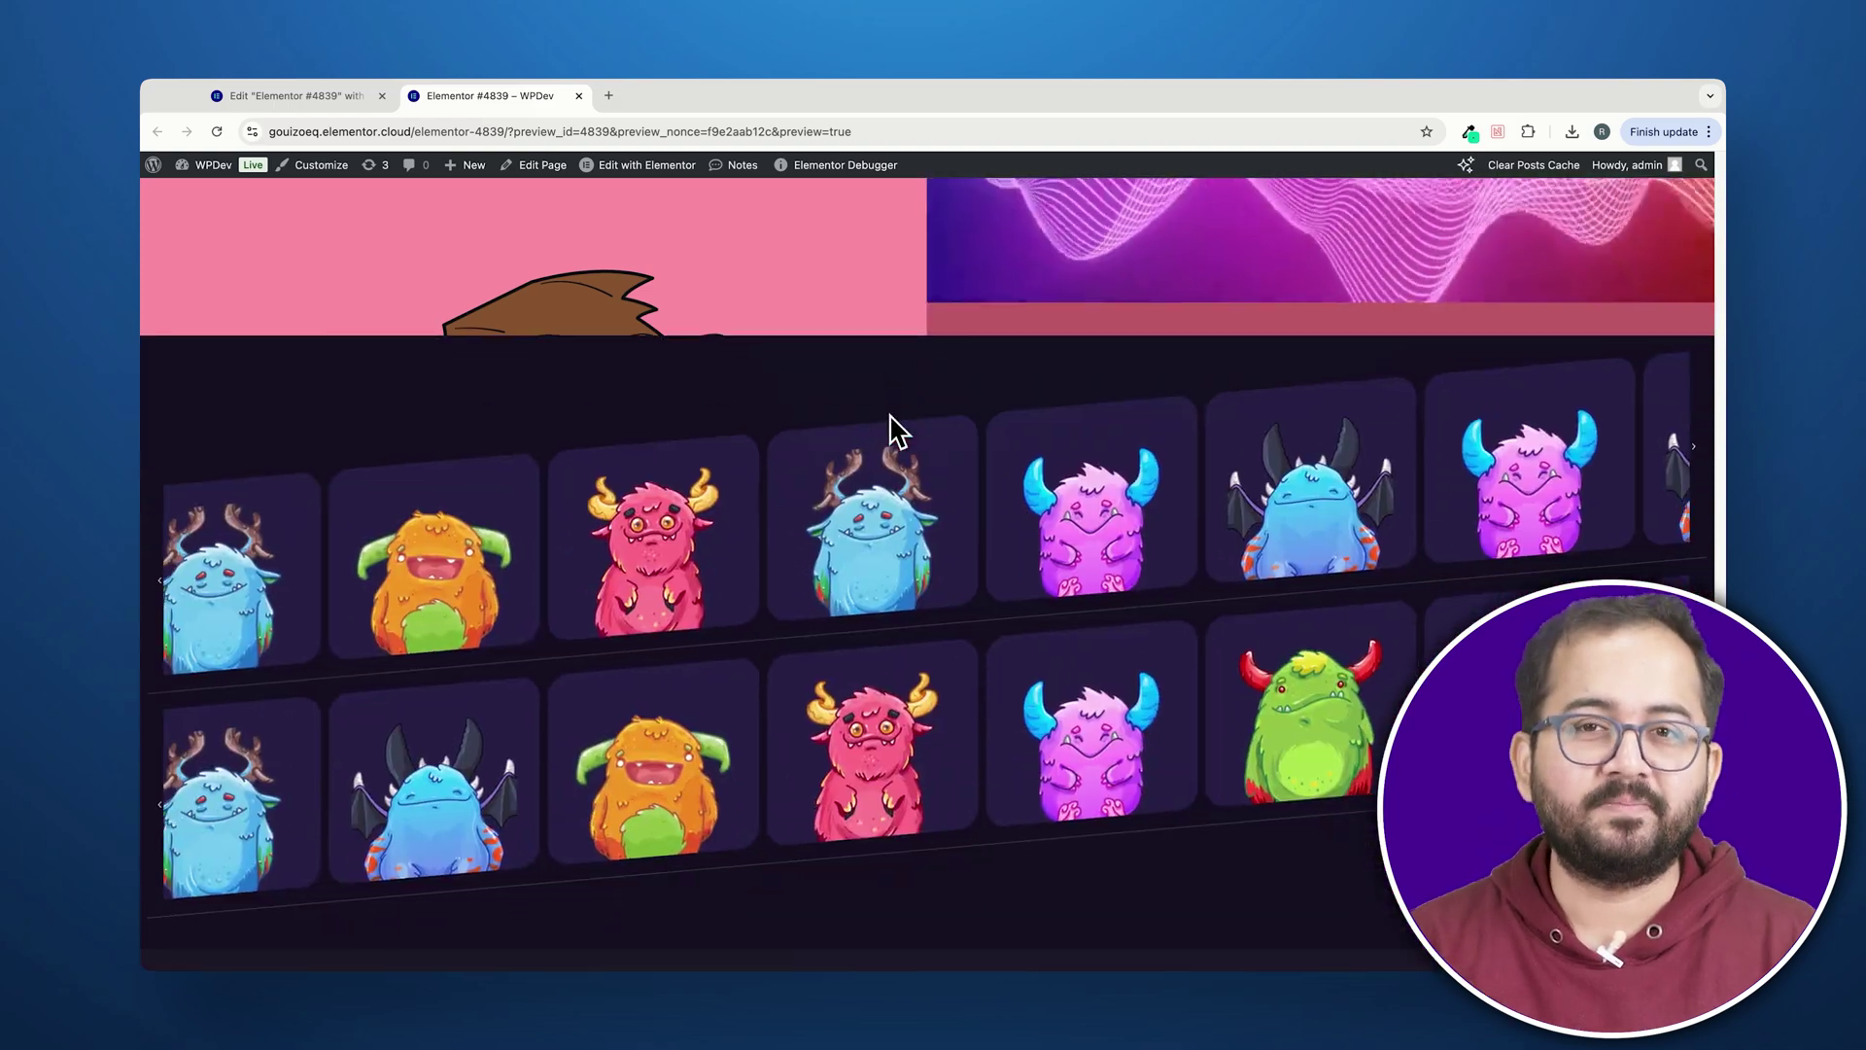
scroll(889, 418, "down", 7)
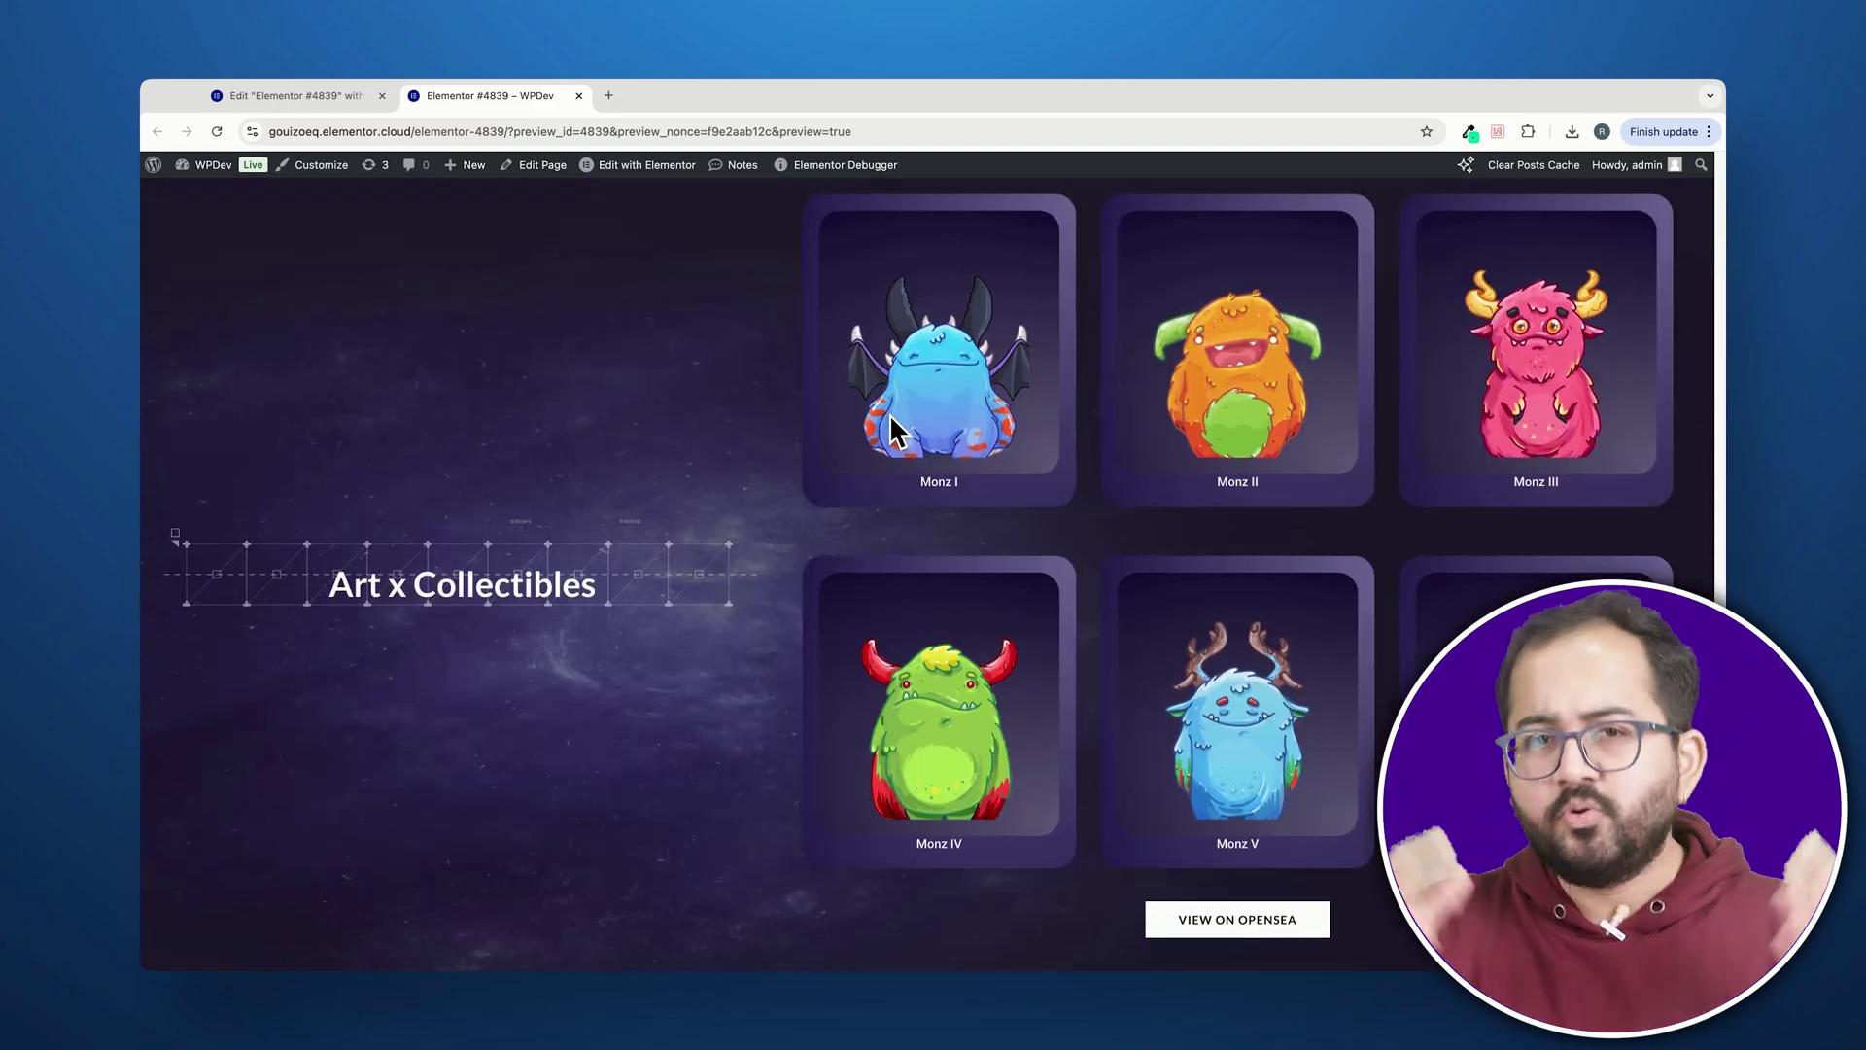
scroll(890, 411, "up", 15)
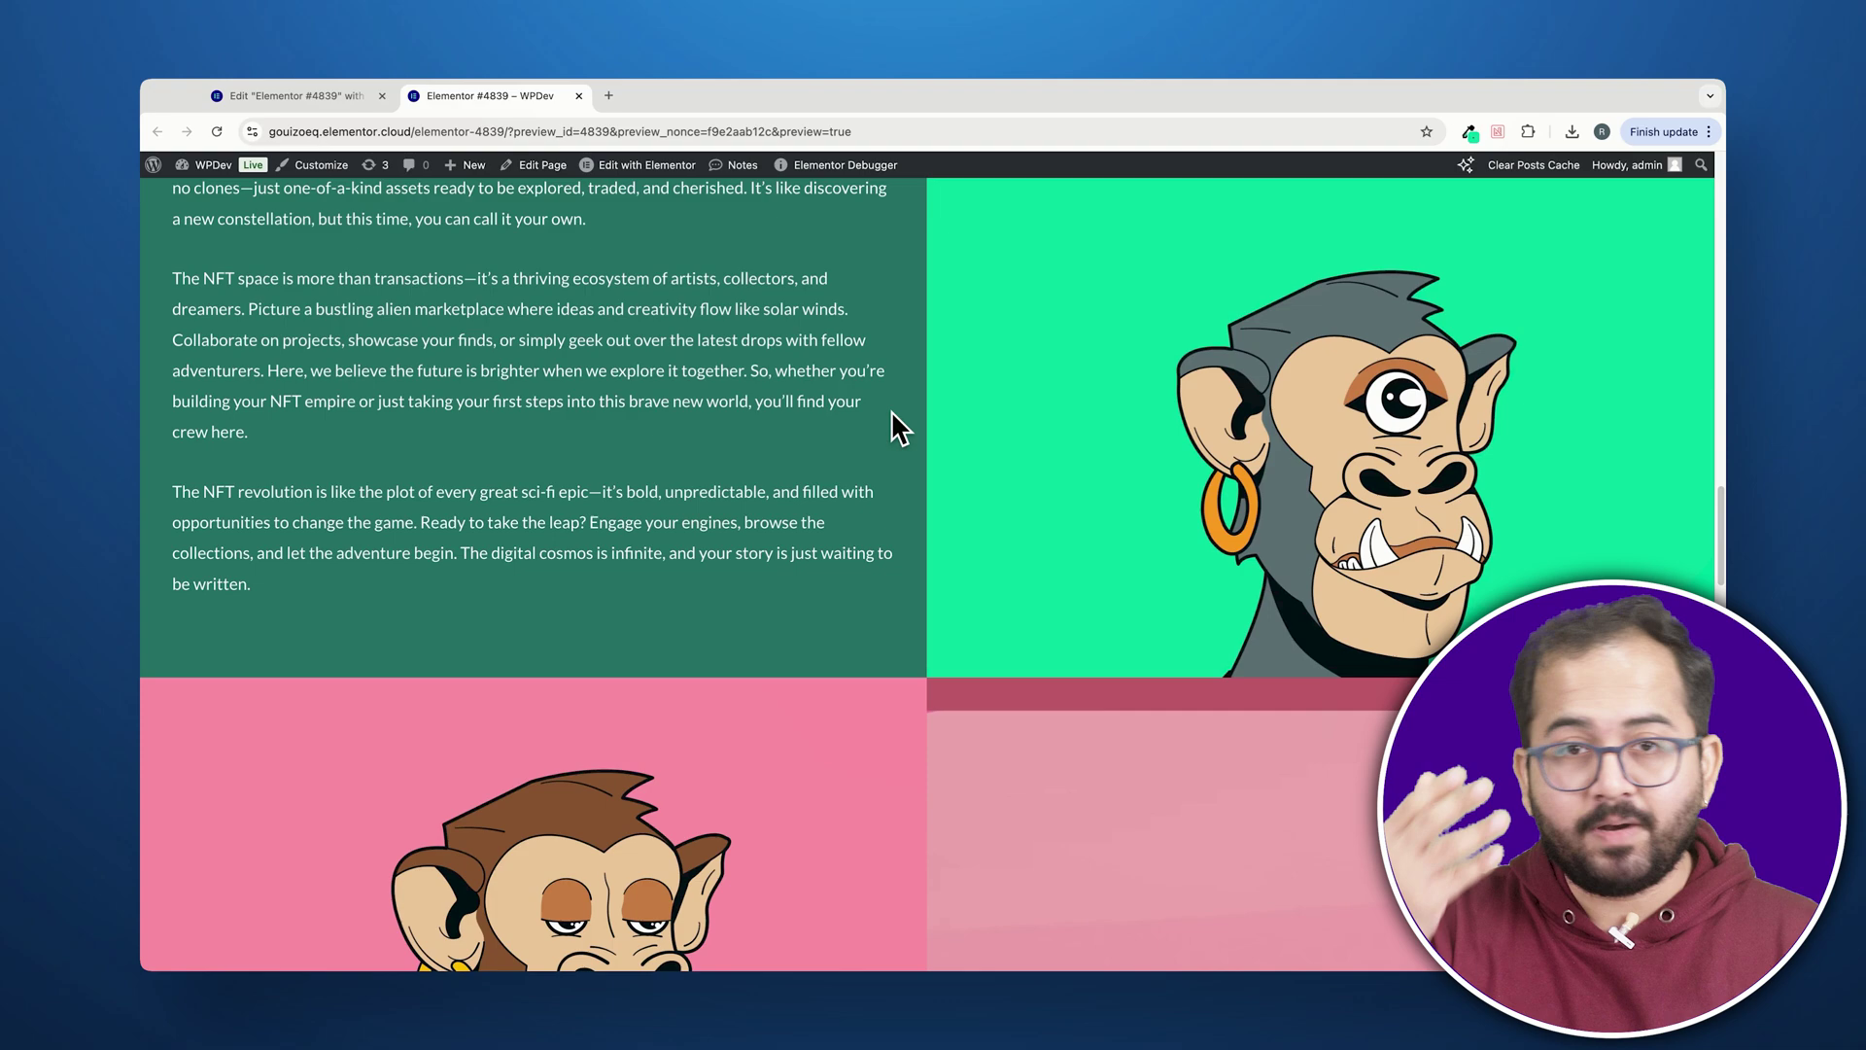
scroll(890, 410, "up", 10)
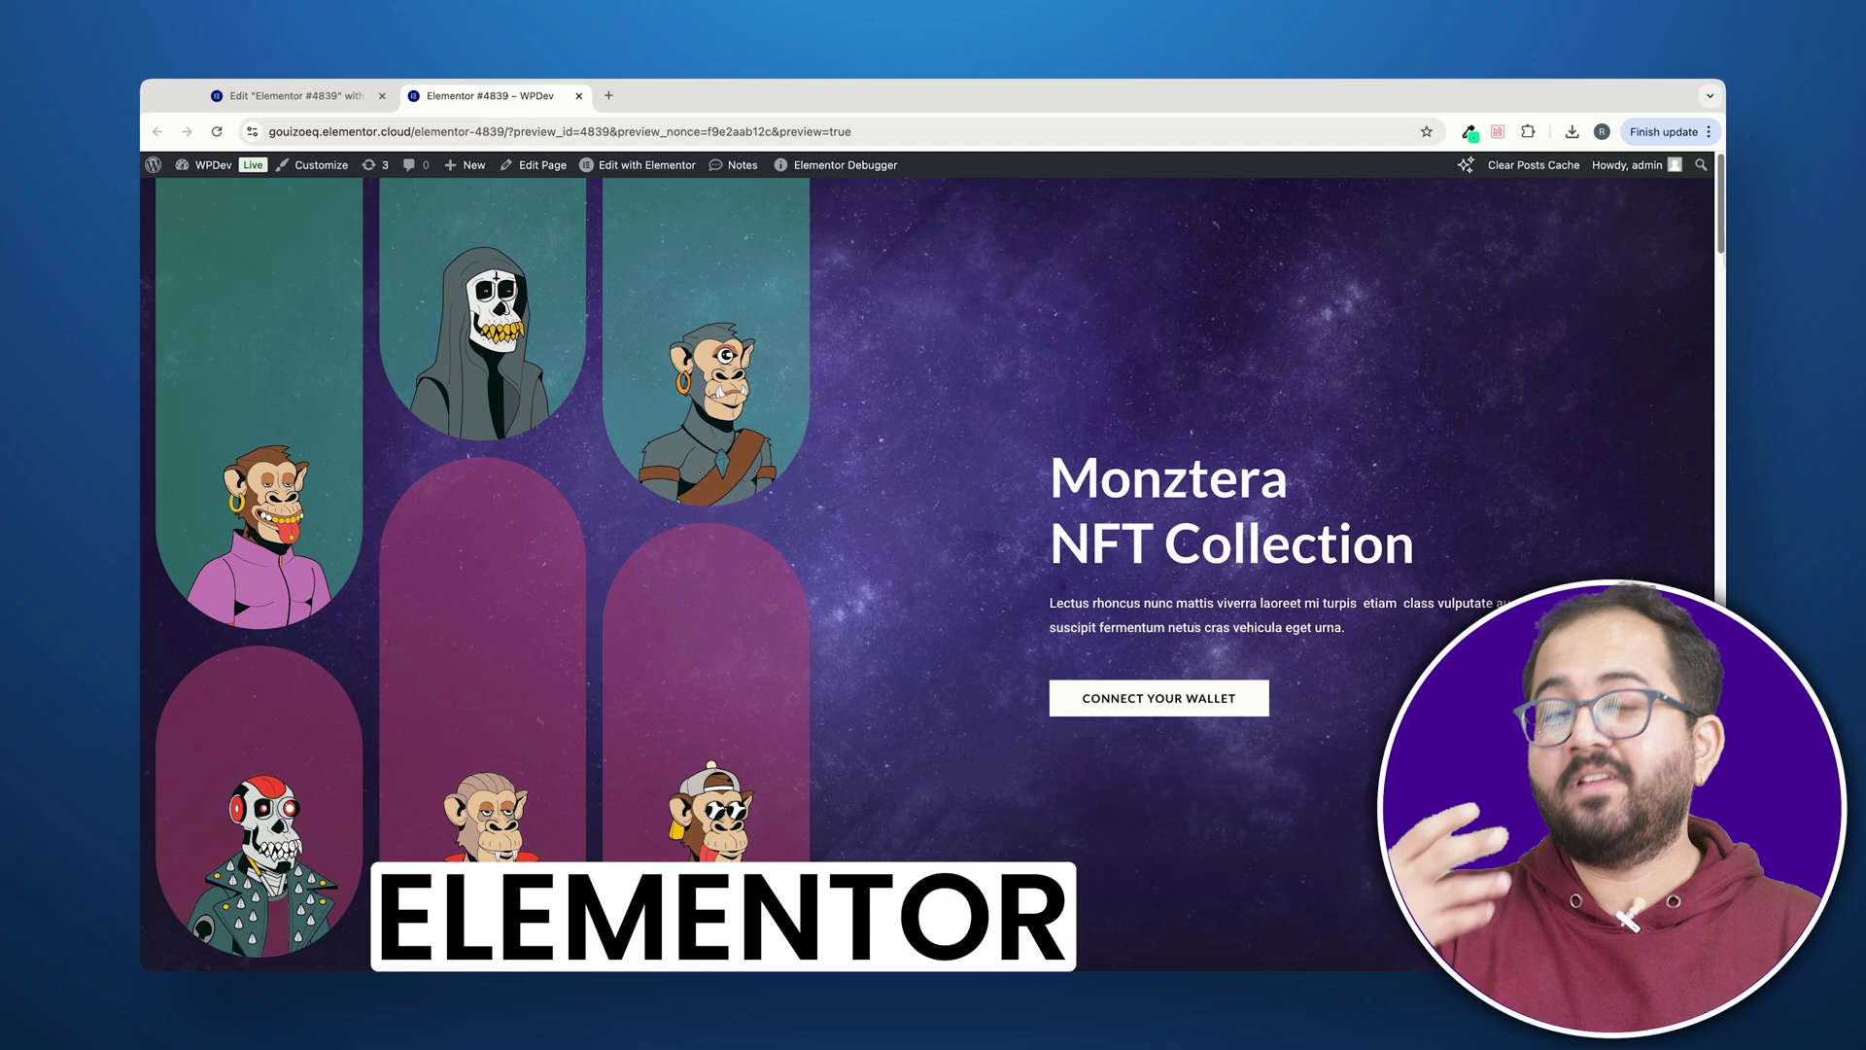
scroll(700, 574, "down", 6)
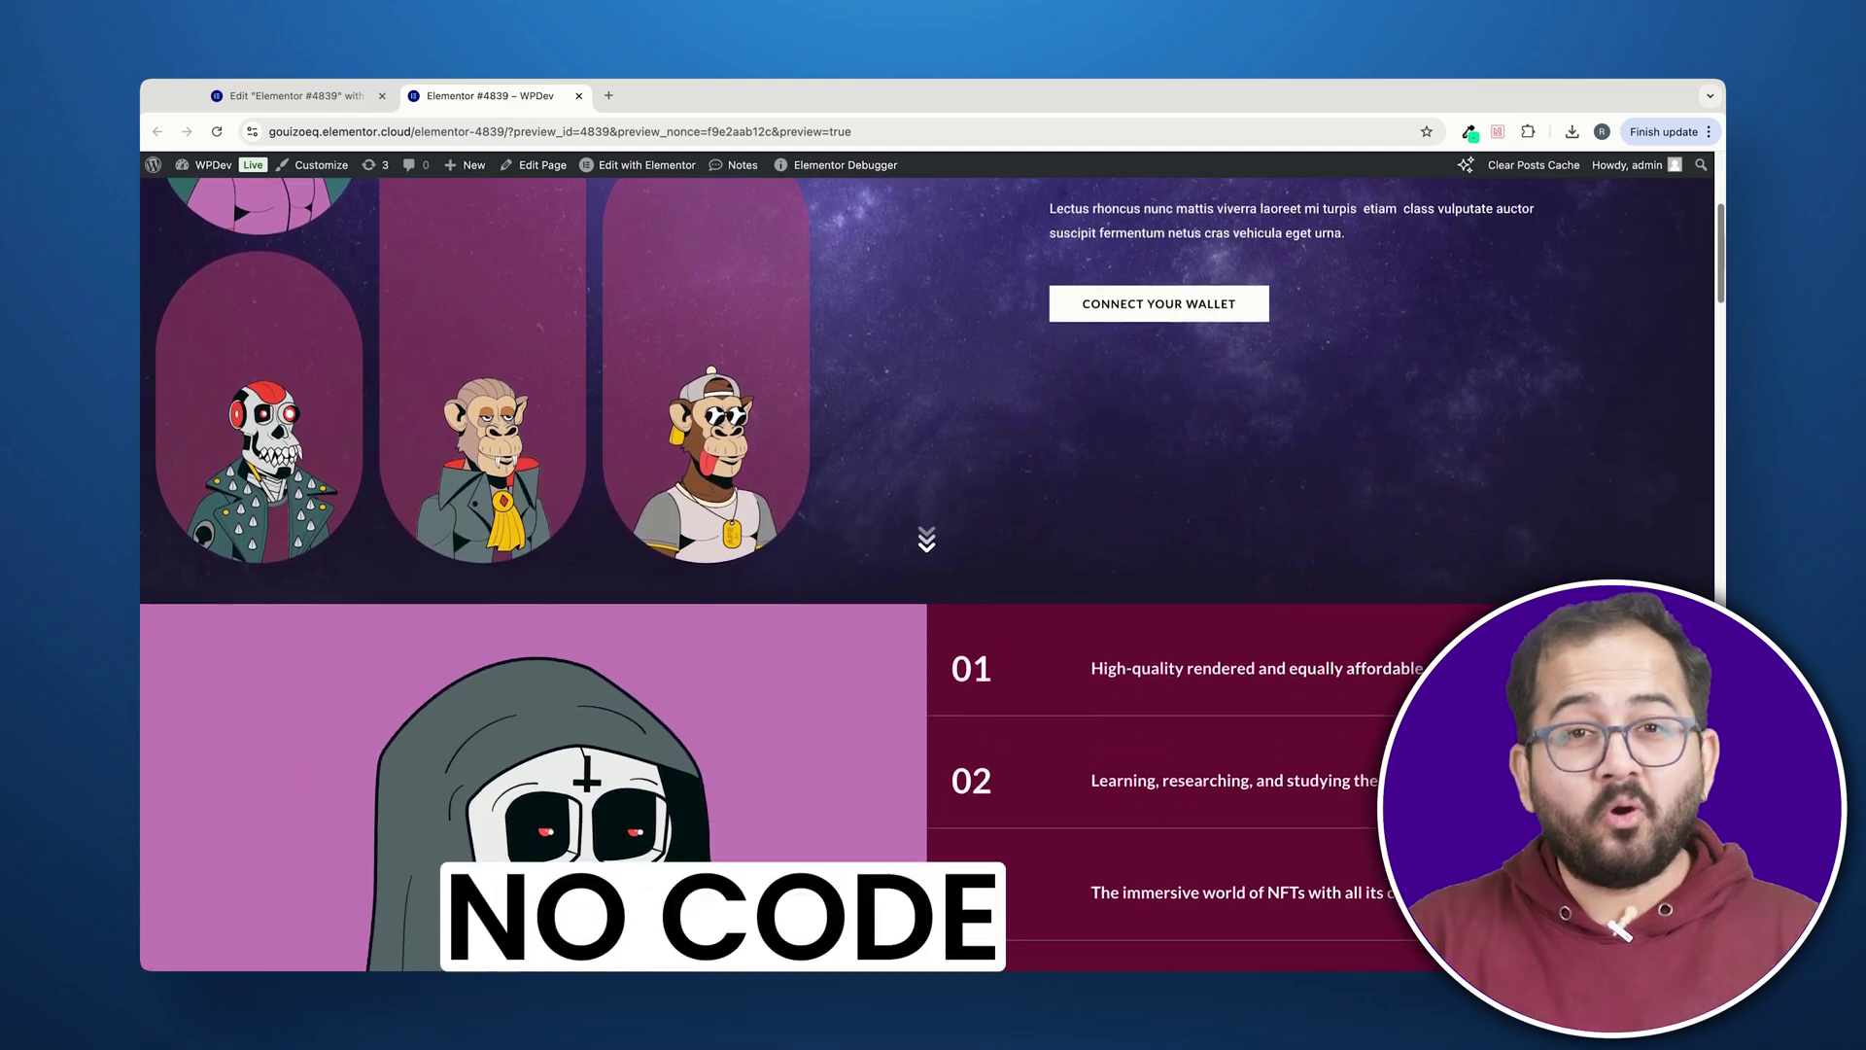
scroll(927, 573, "down", 8)
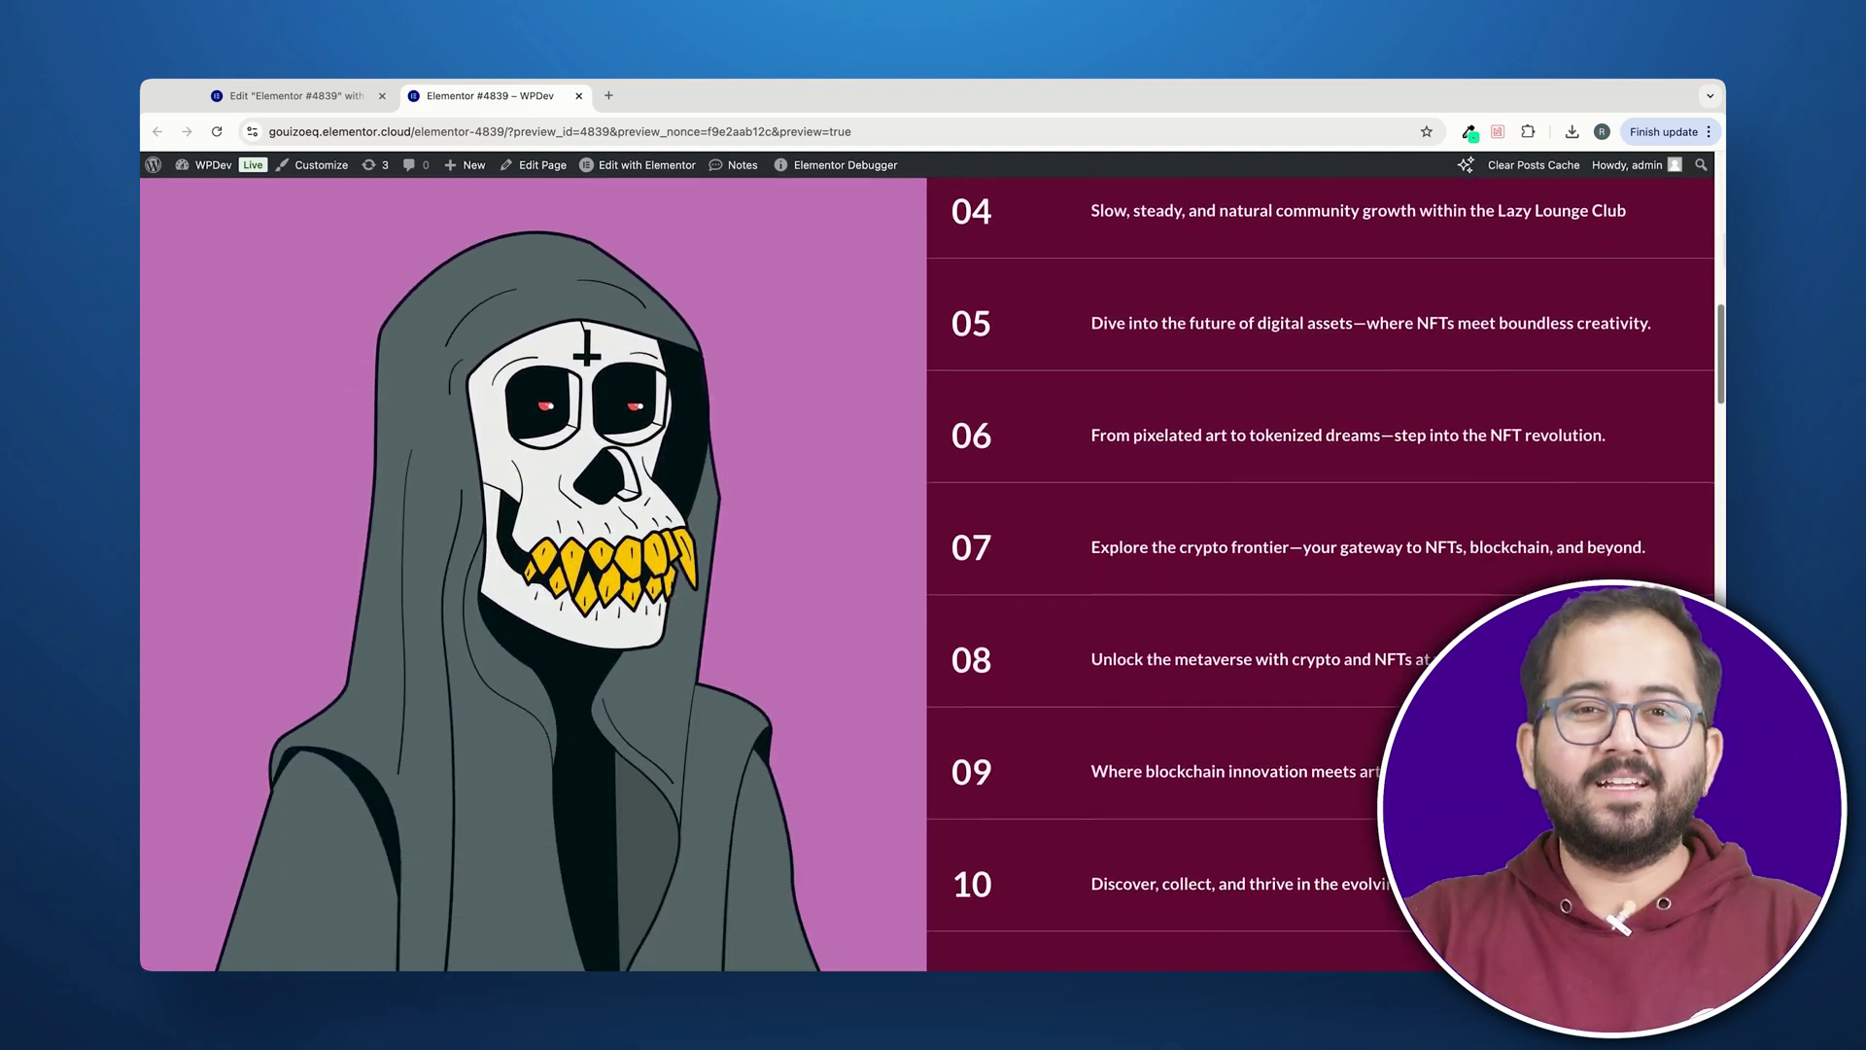
scroll(927, 574, "down", 8)
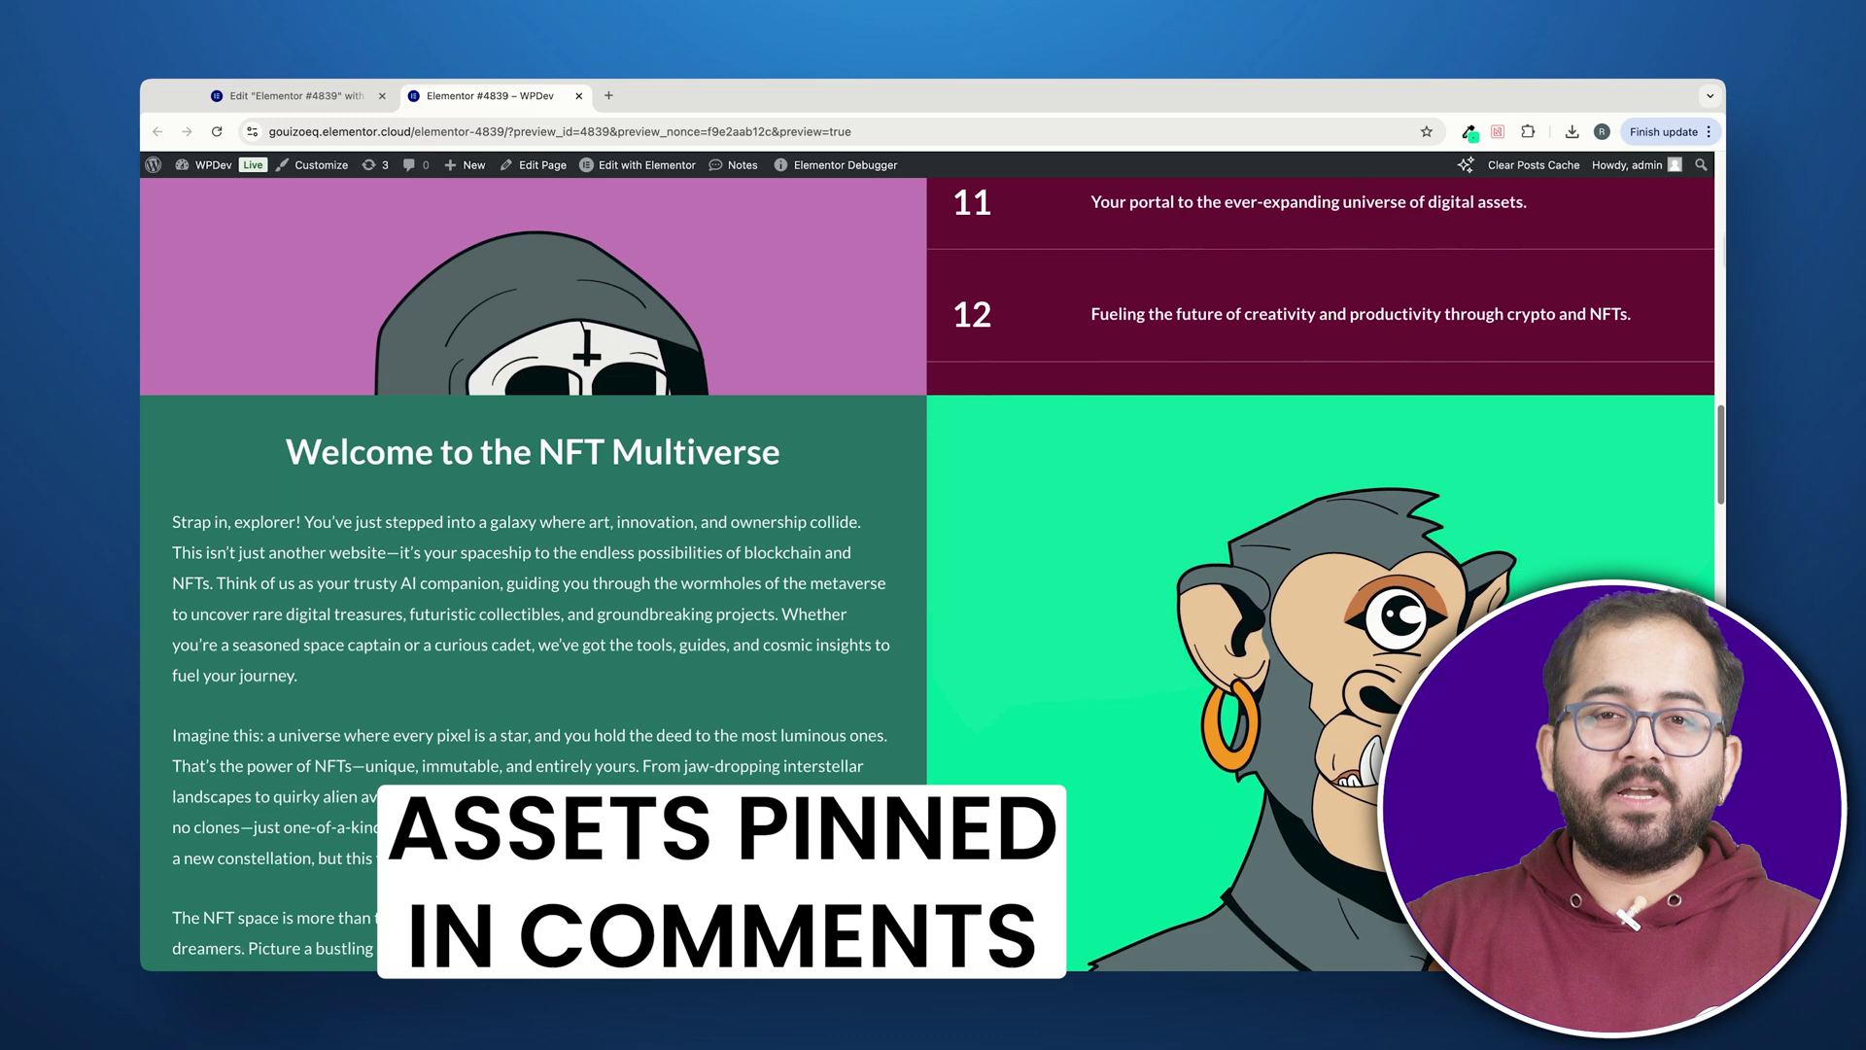
scroll(927, 573, "down", 8)
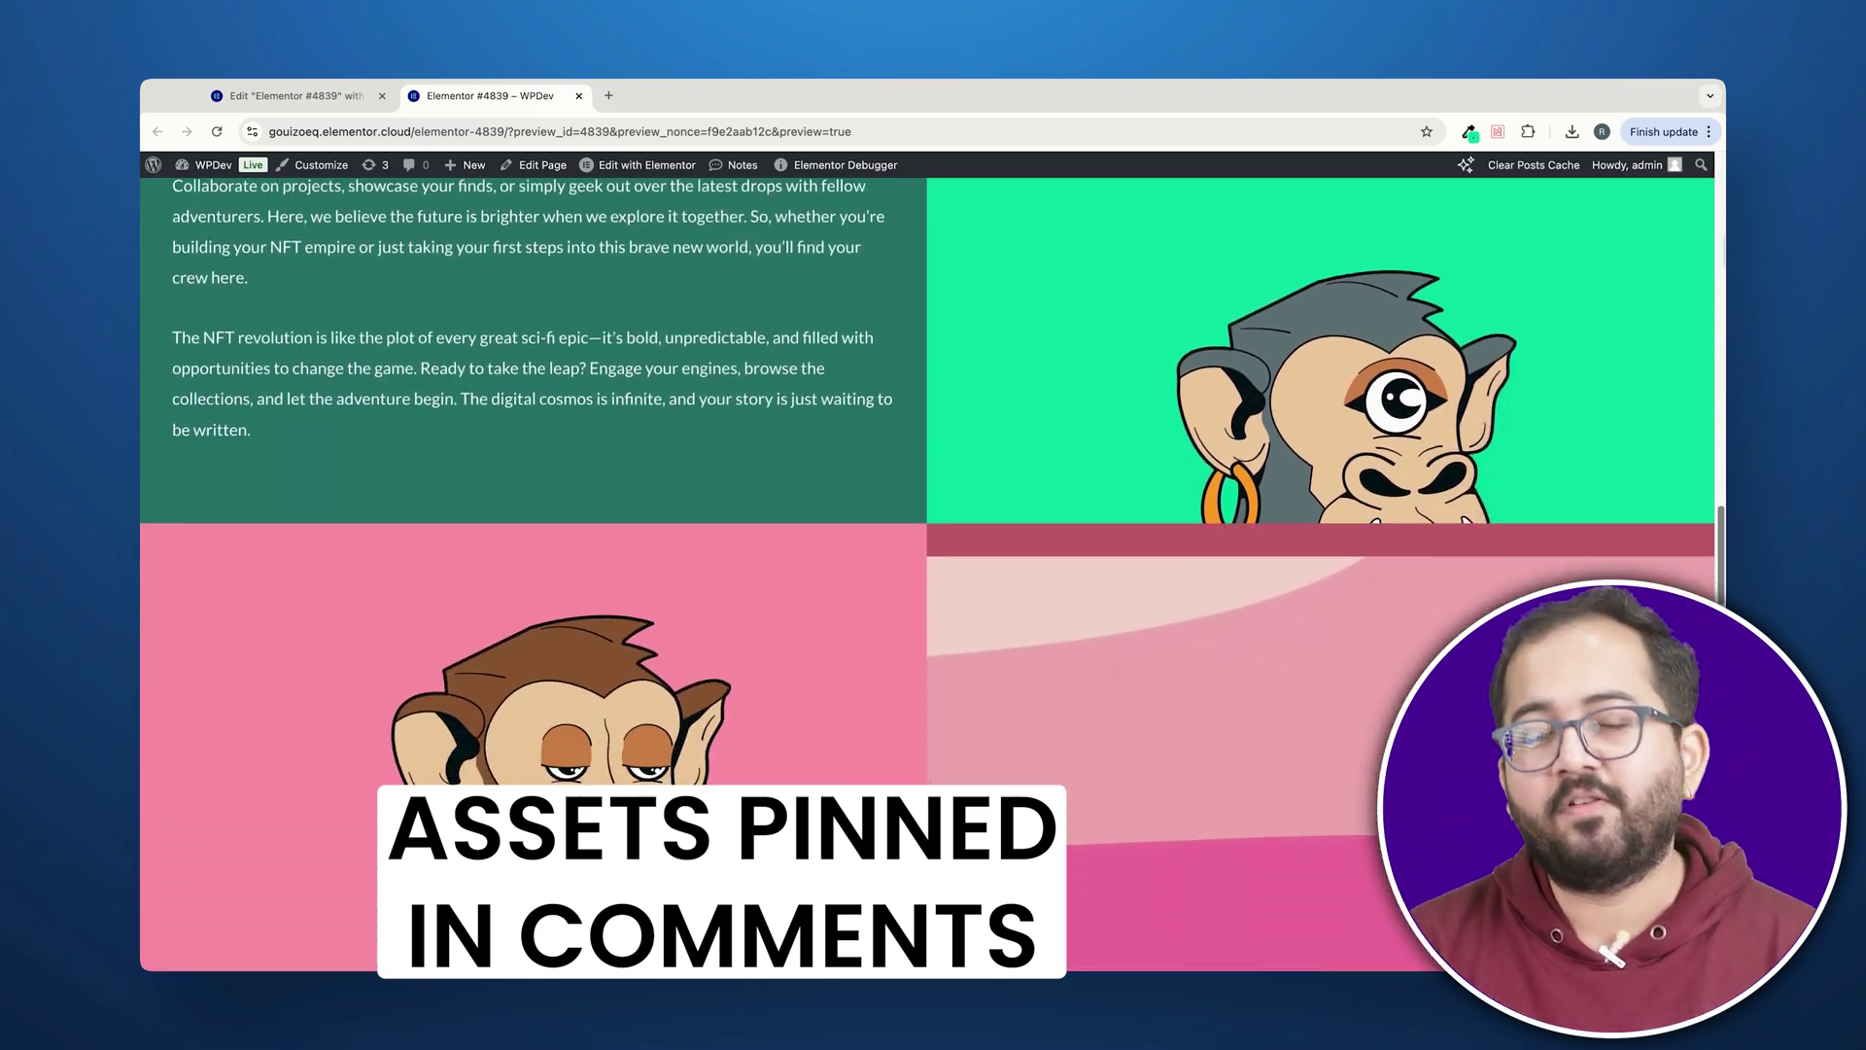
scroll(927, 573, "down", 8)
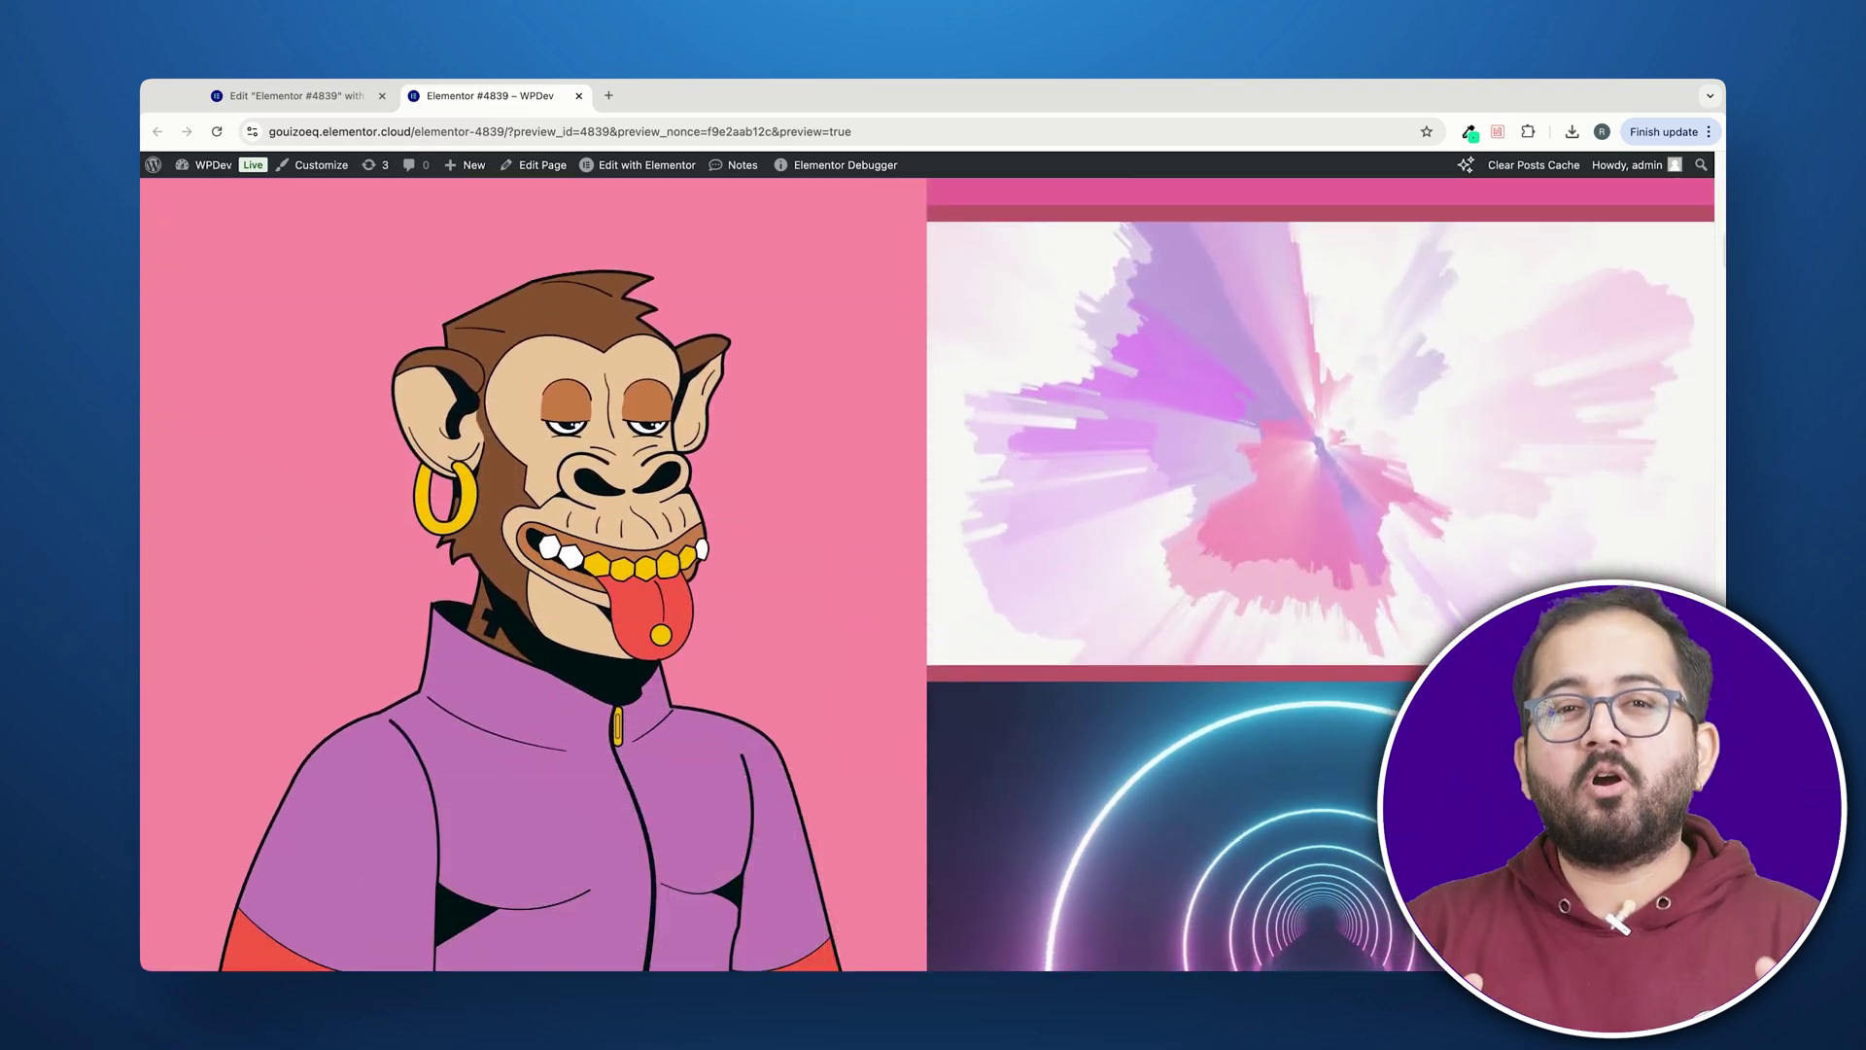
scroll(927, 573, "down", 8)
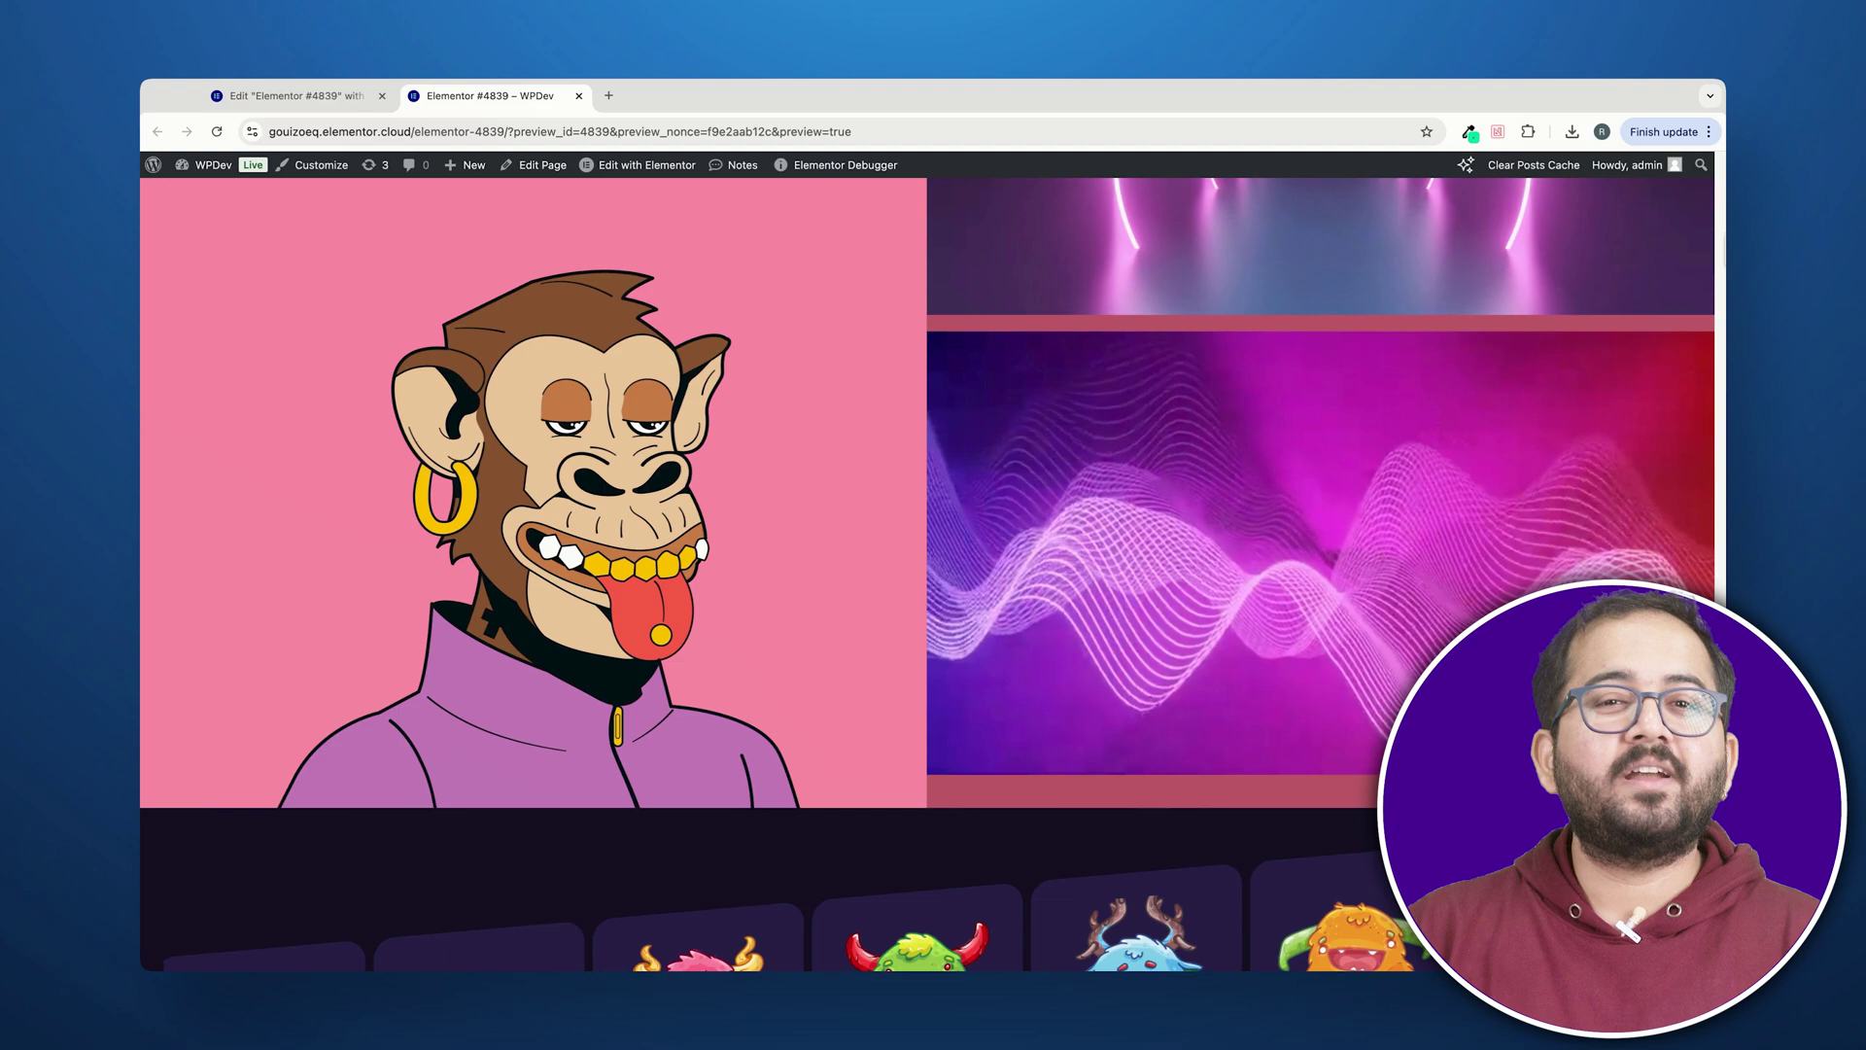
scroll(927, 574, "down", 8)
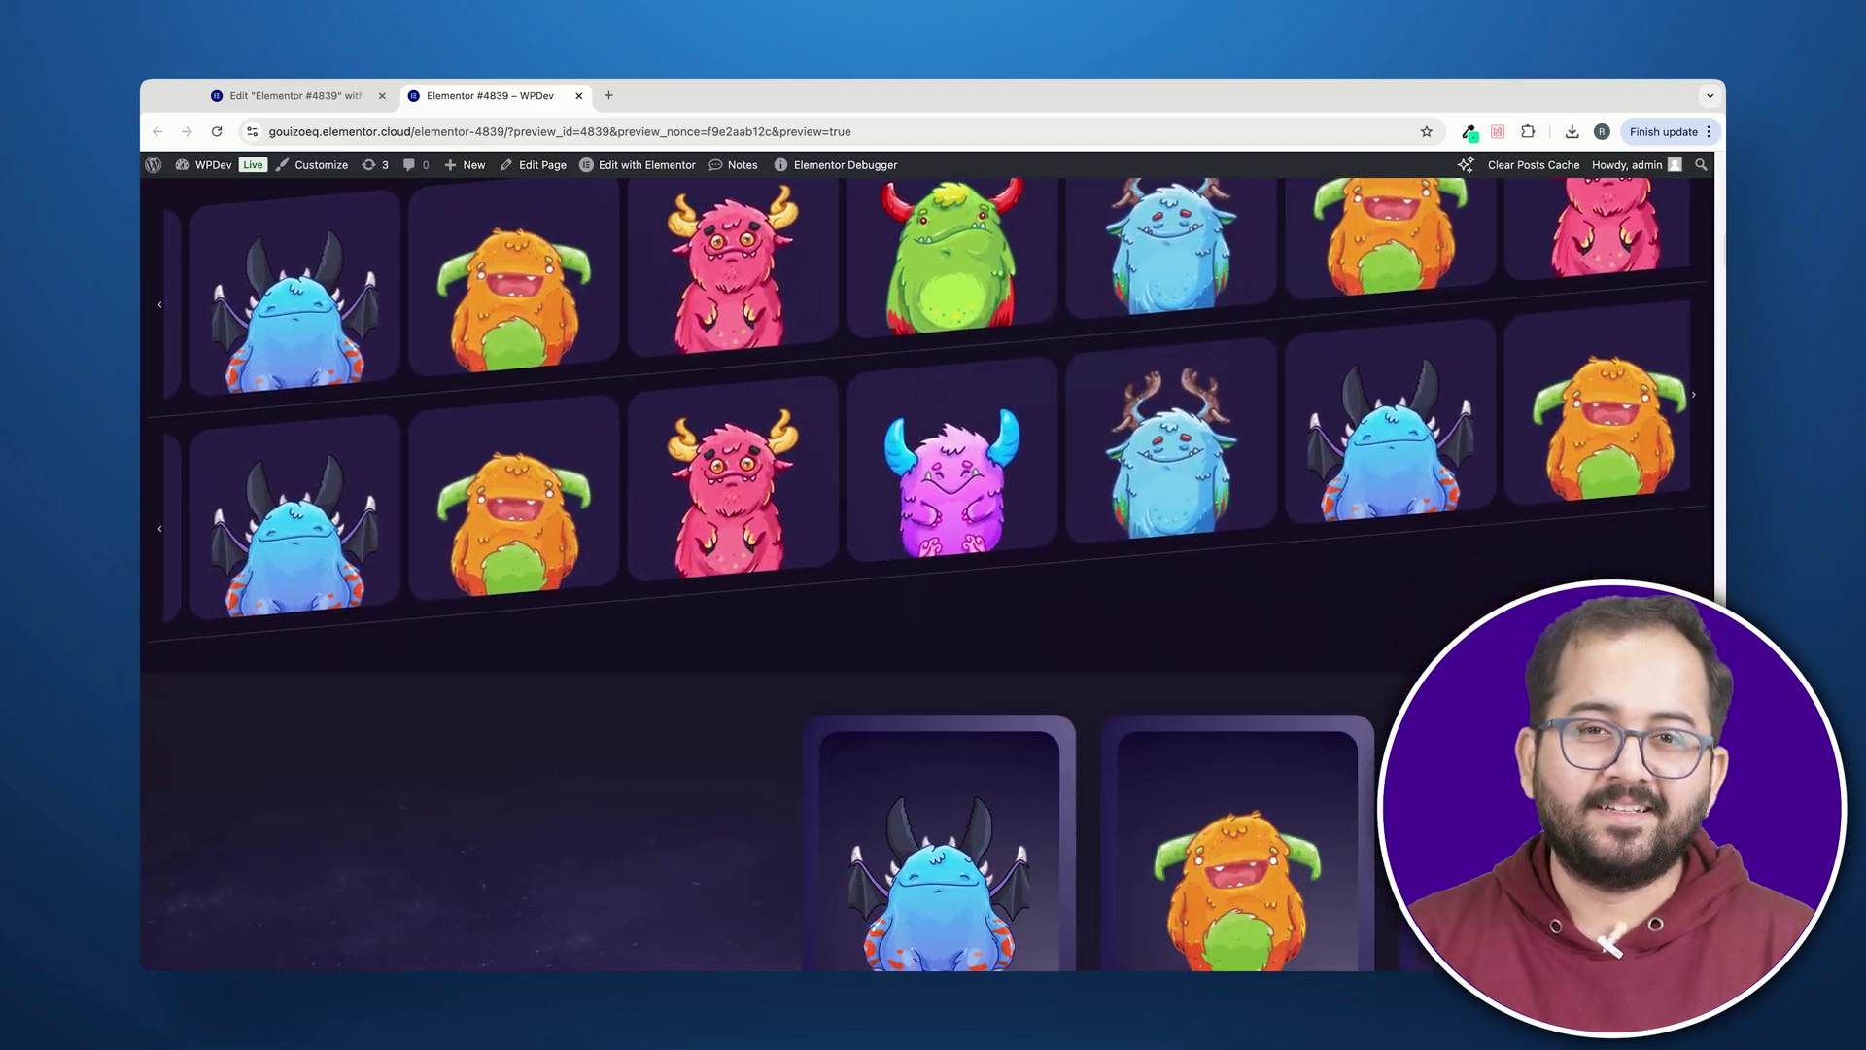
scroll(927, 573, "down", 6)
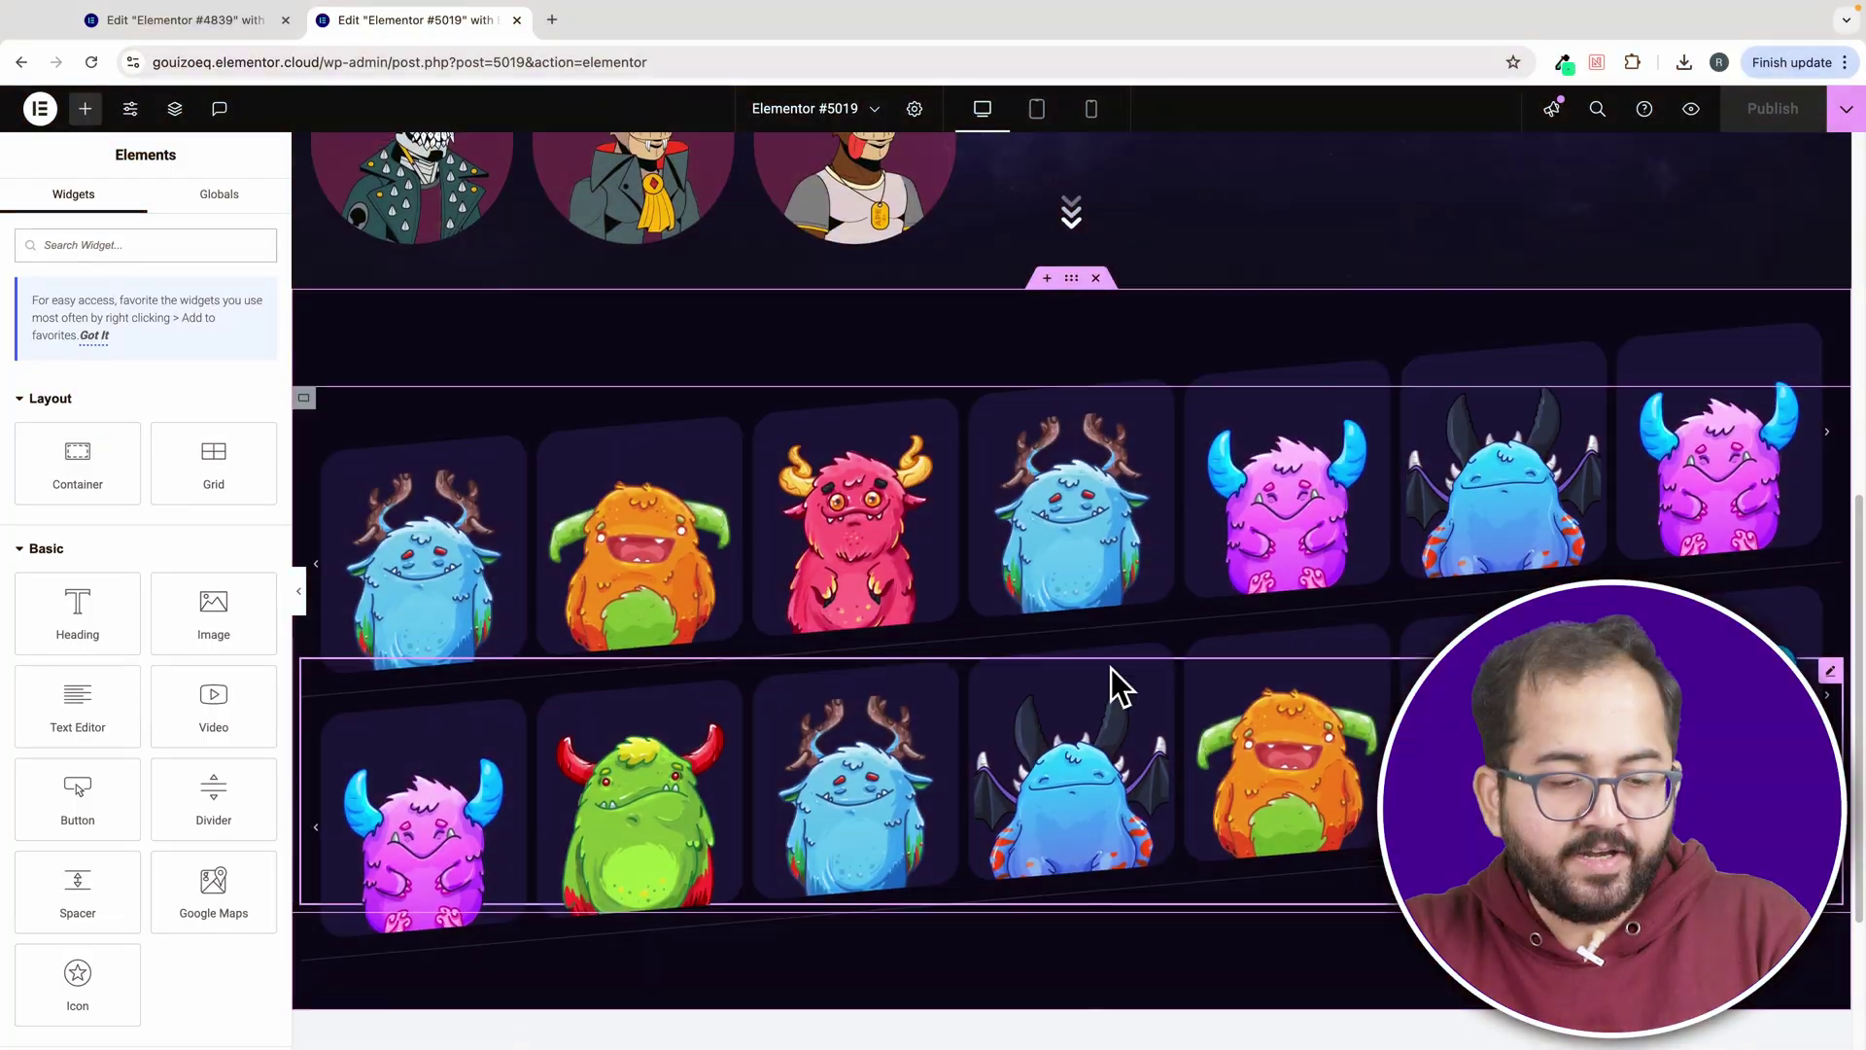
scroll(1111, 669, "up", 2)
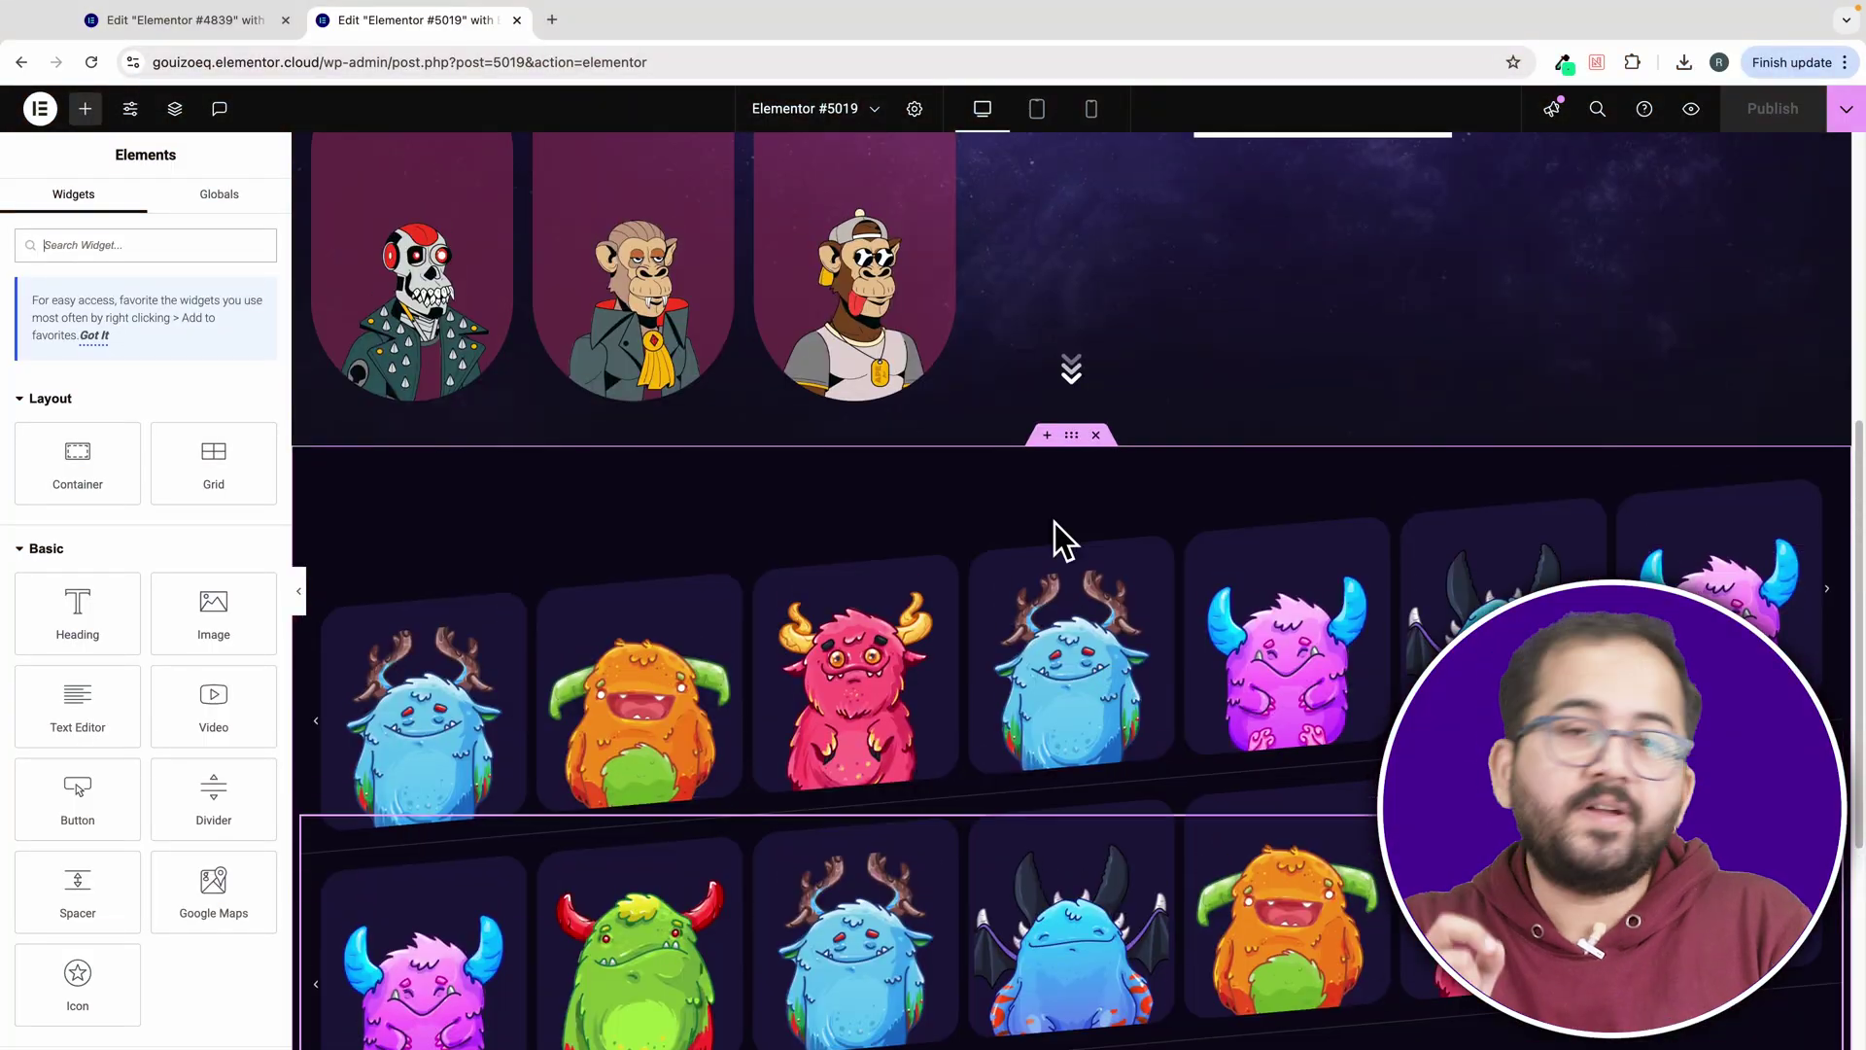
left_click(1047, 437)
left_click(1004, 536)
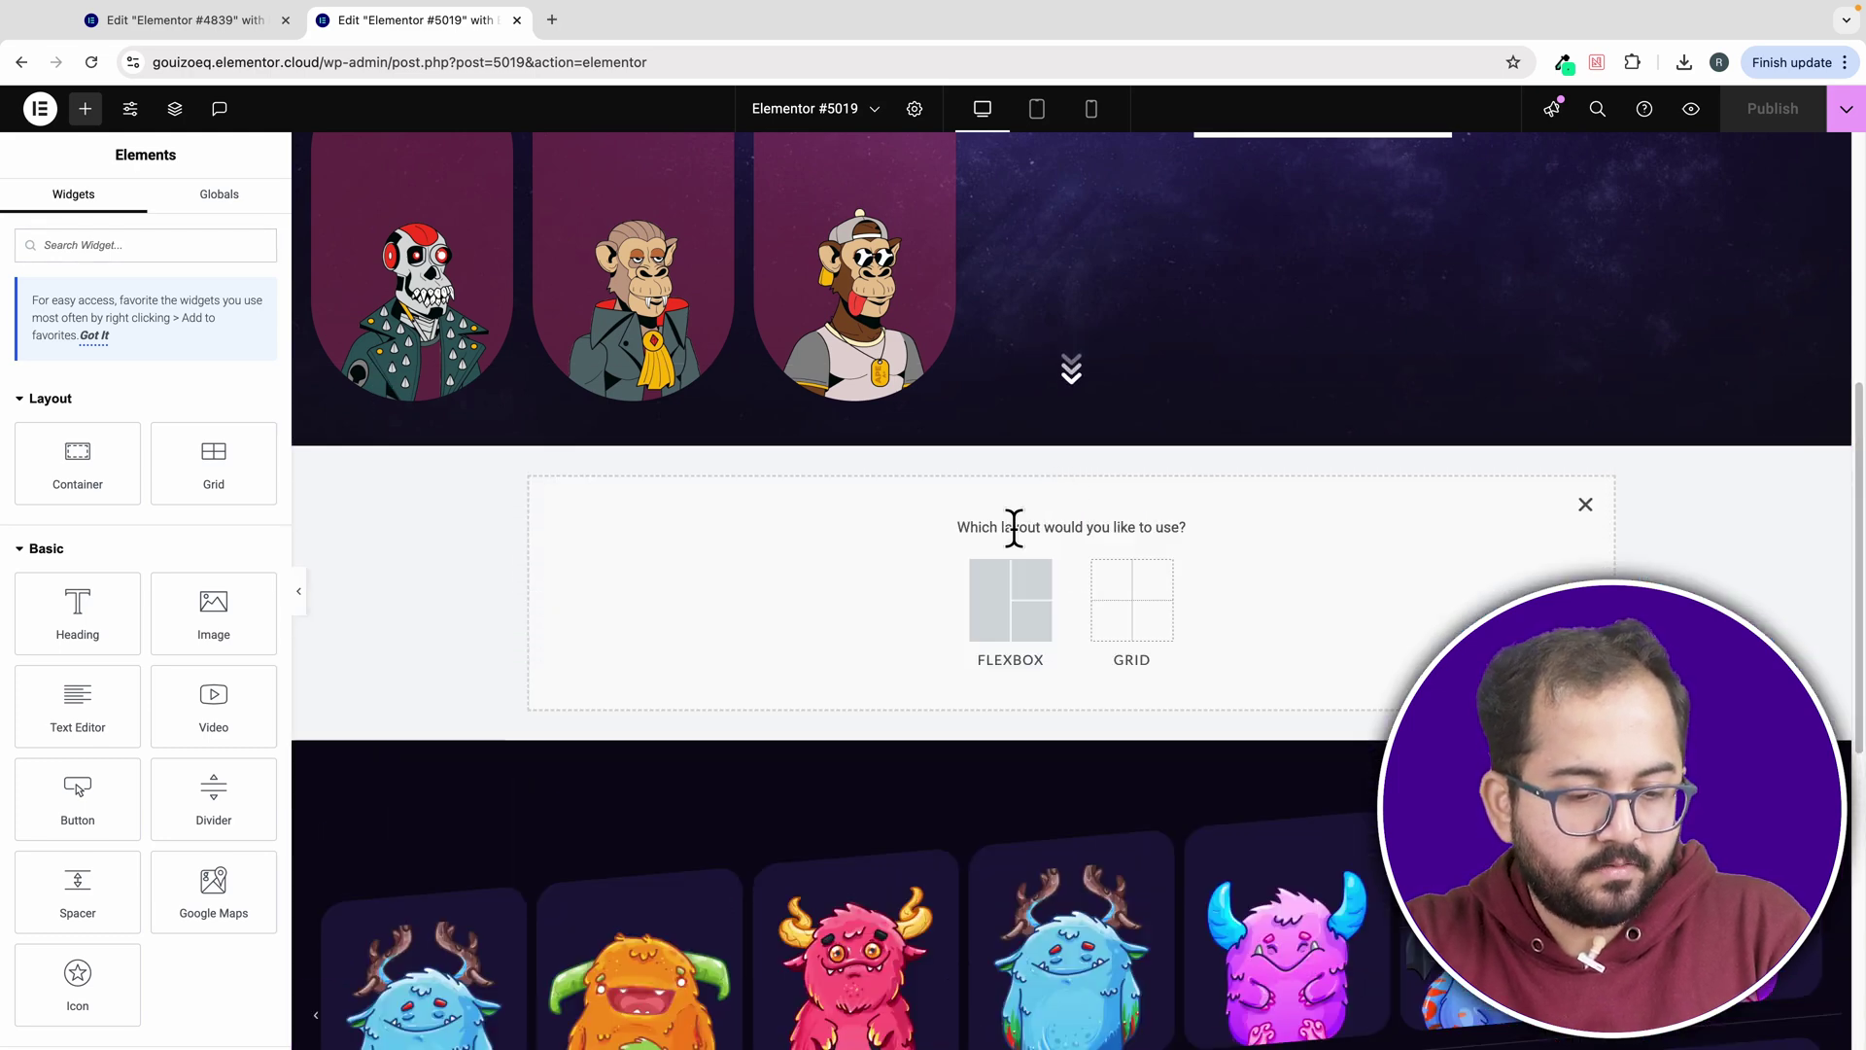
left_click(1022, 630)
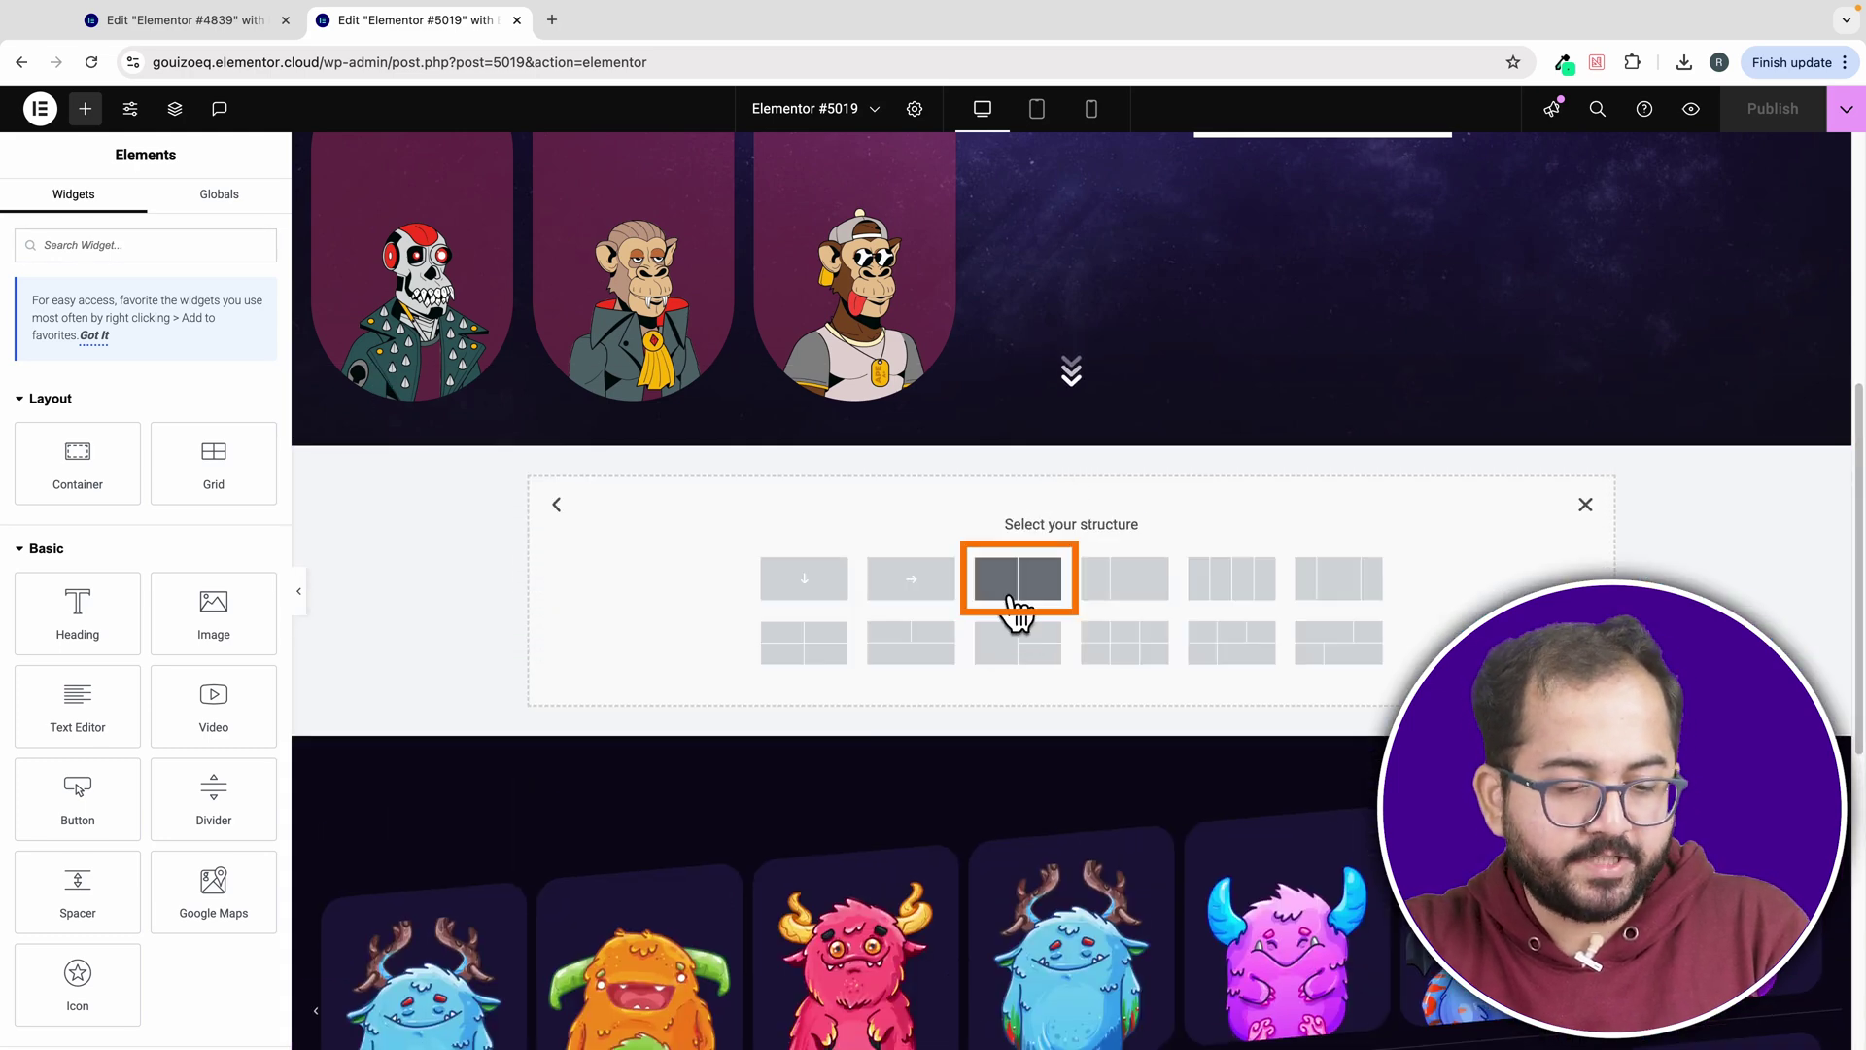
left_click(1014, 605)
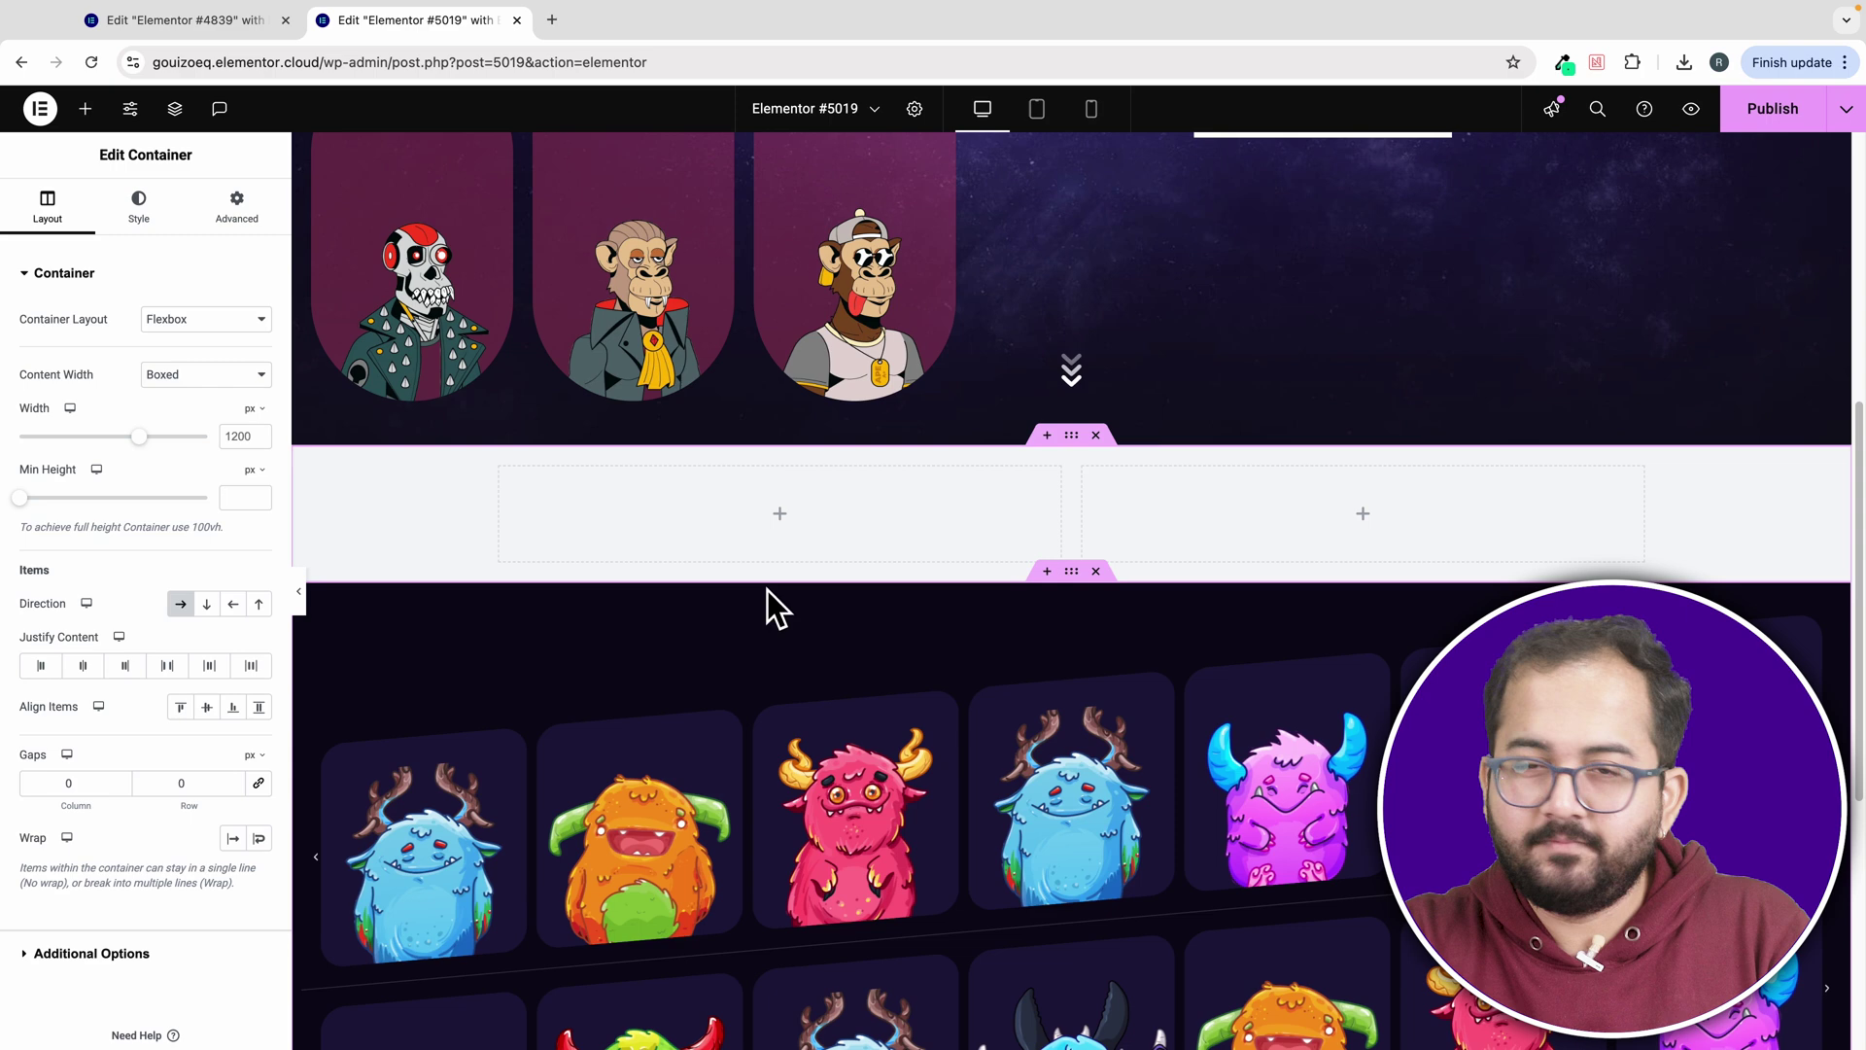
- Set the container to Full Width with a 93vh minimum height
left_click(228, 376)
left_click(231, 396)
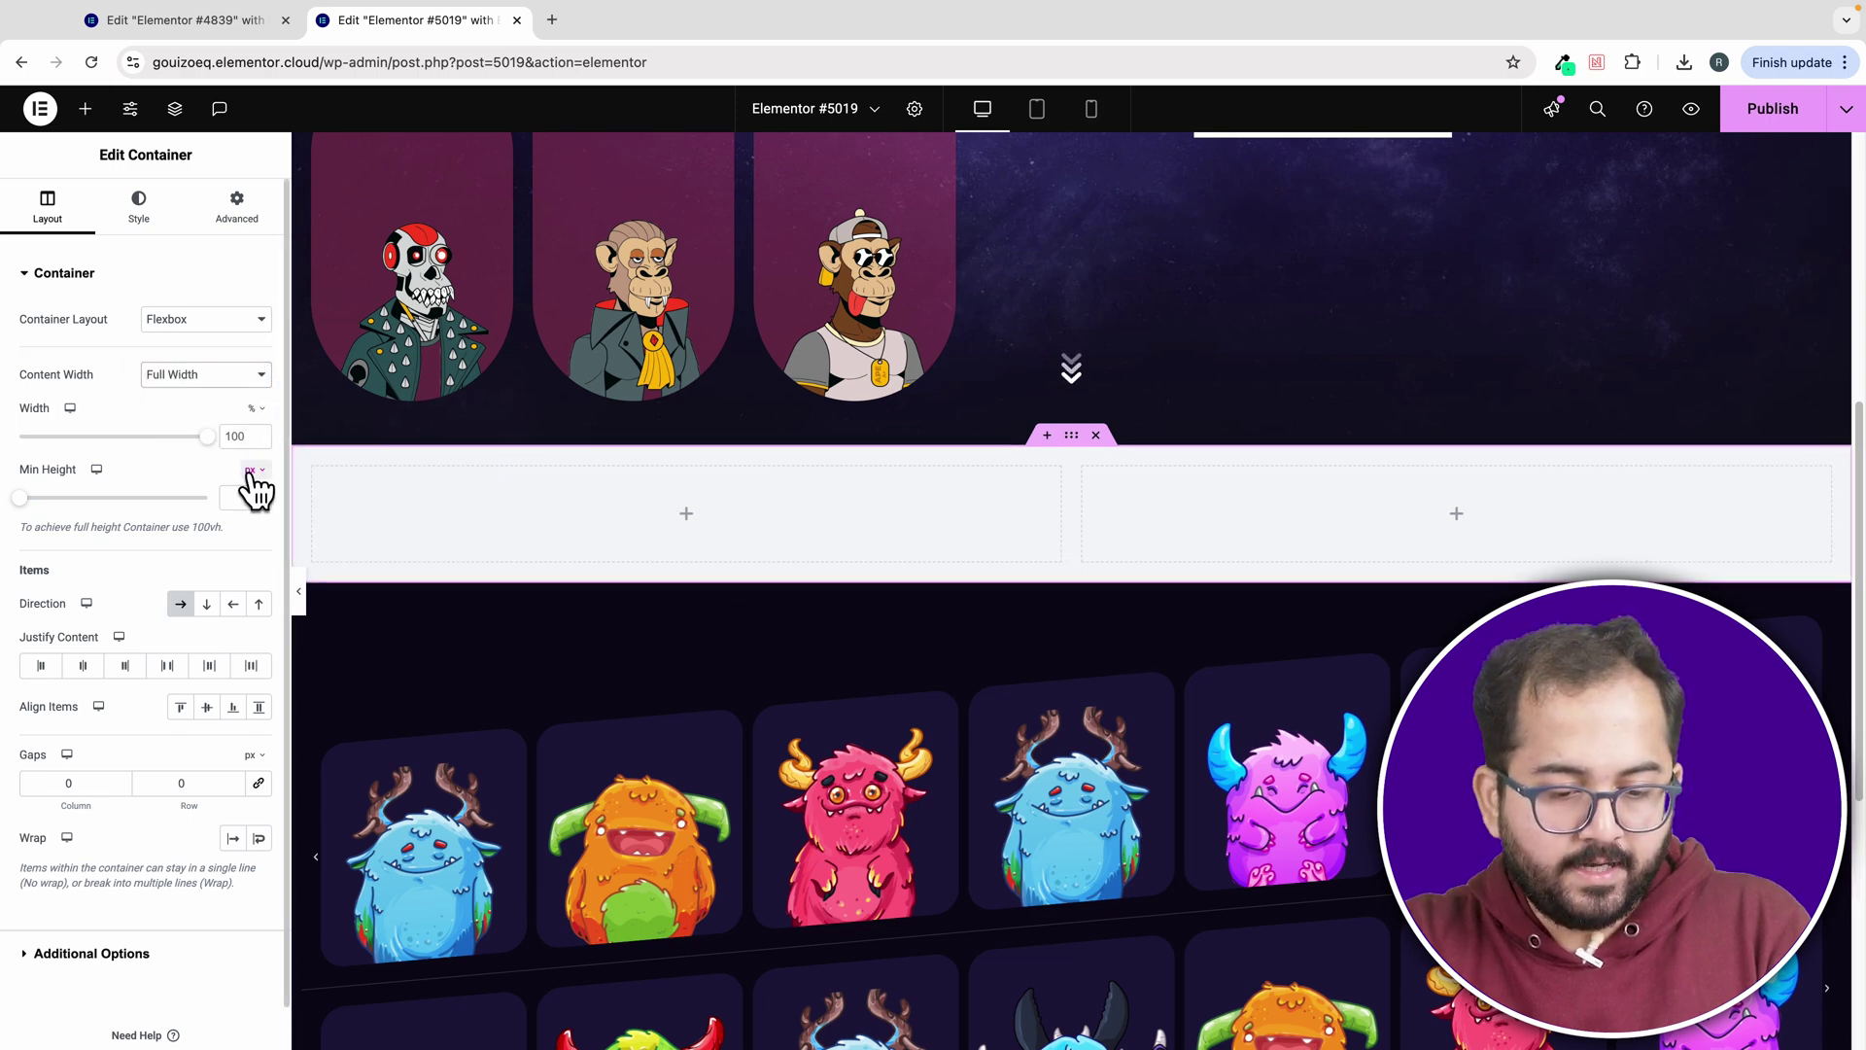
mouse_move(257, 486)
left_click(257, 559)
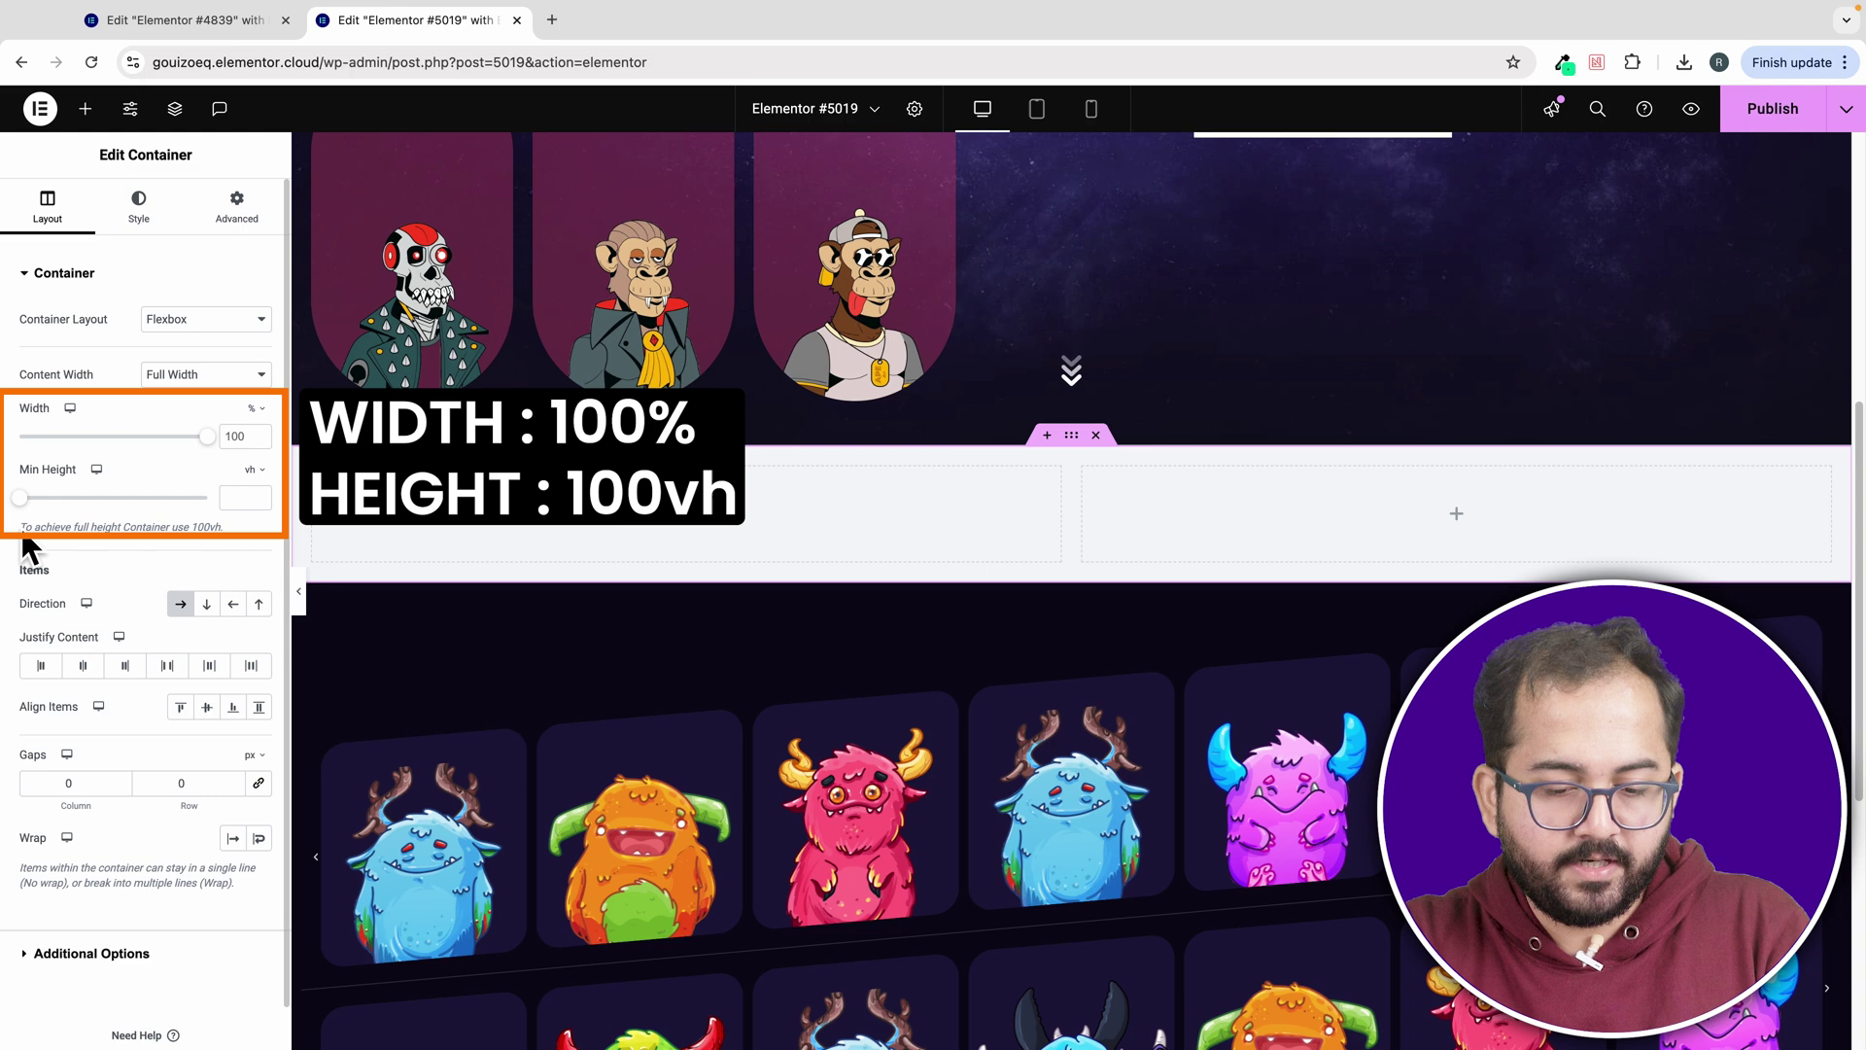
left_click_drag(19, 504, 196, 508)
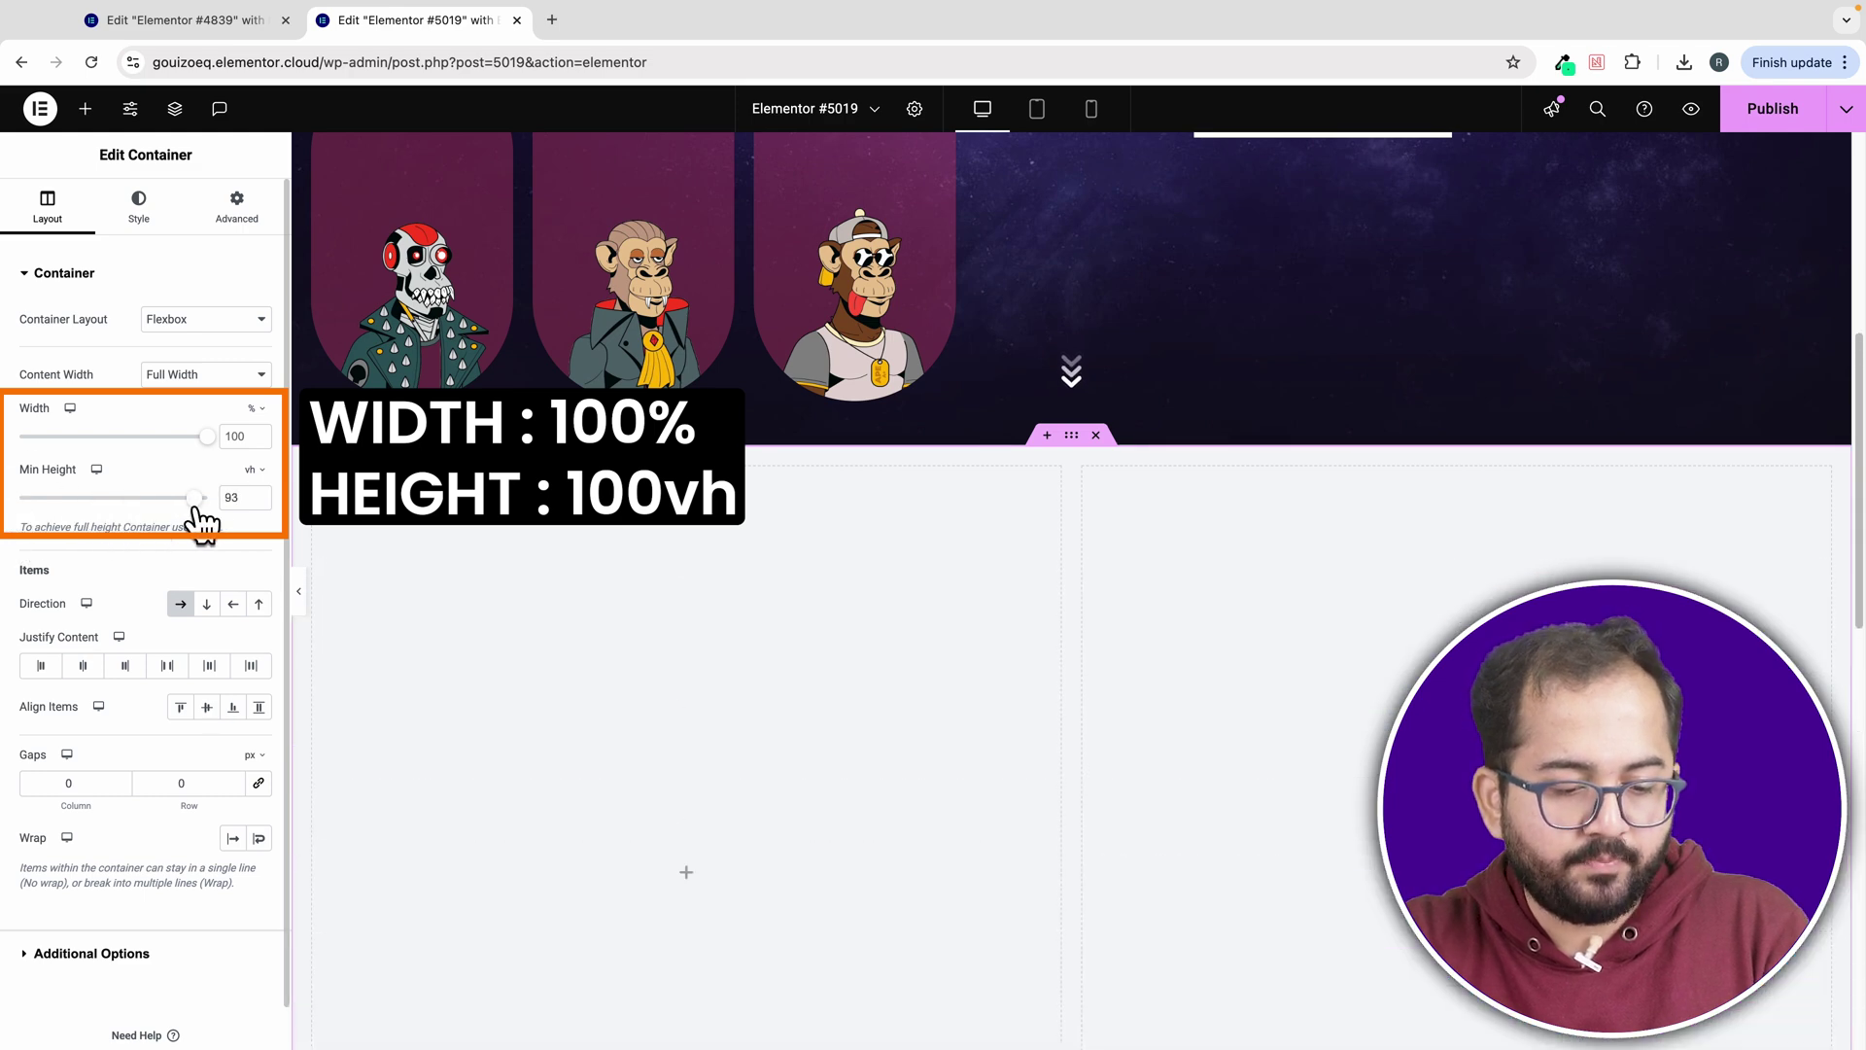
- Review the container's Style and Advanced settings, then select the left column's Advanced settings
left_click(141, 231)
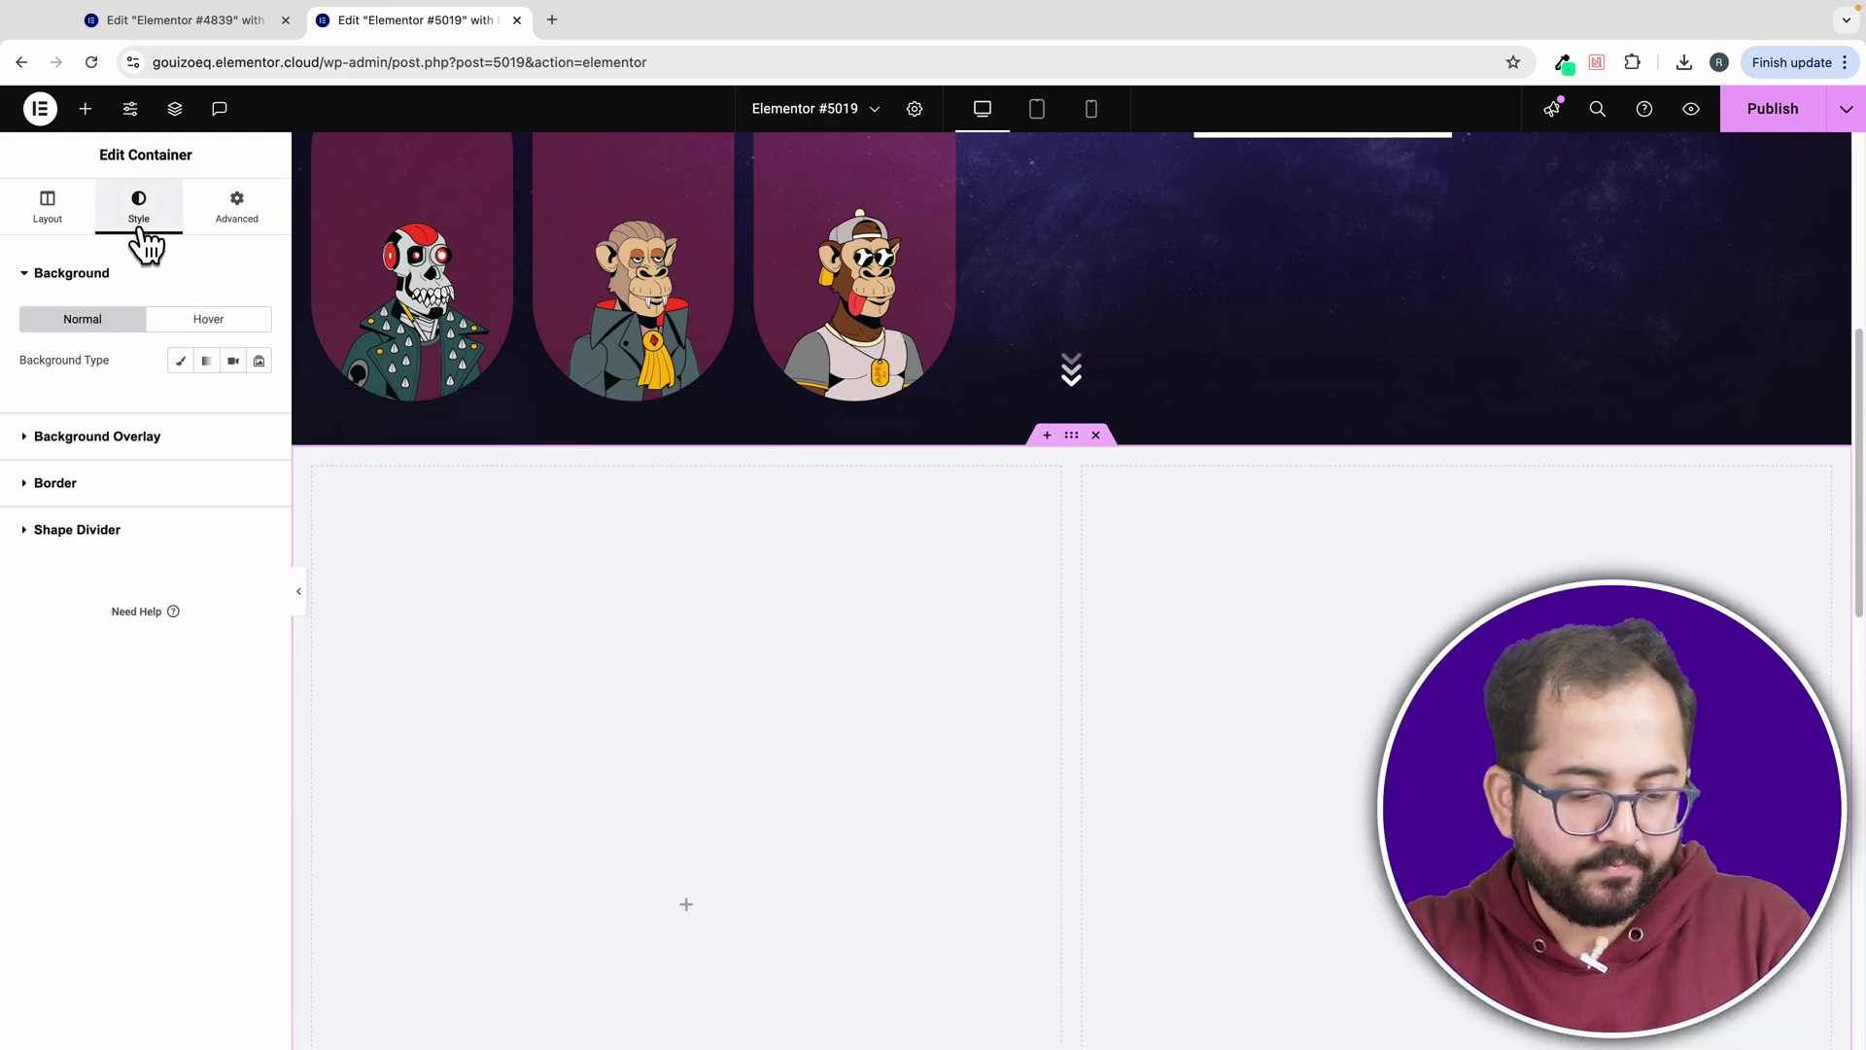
left_click(222, 230)
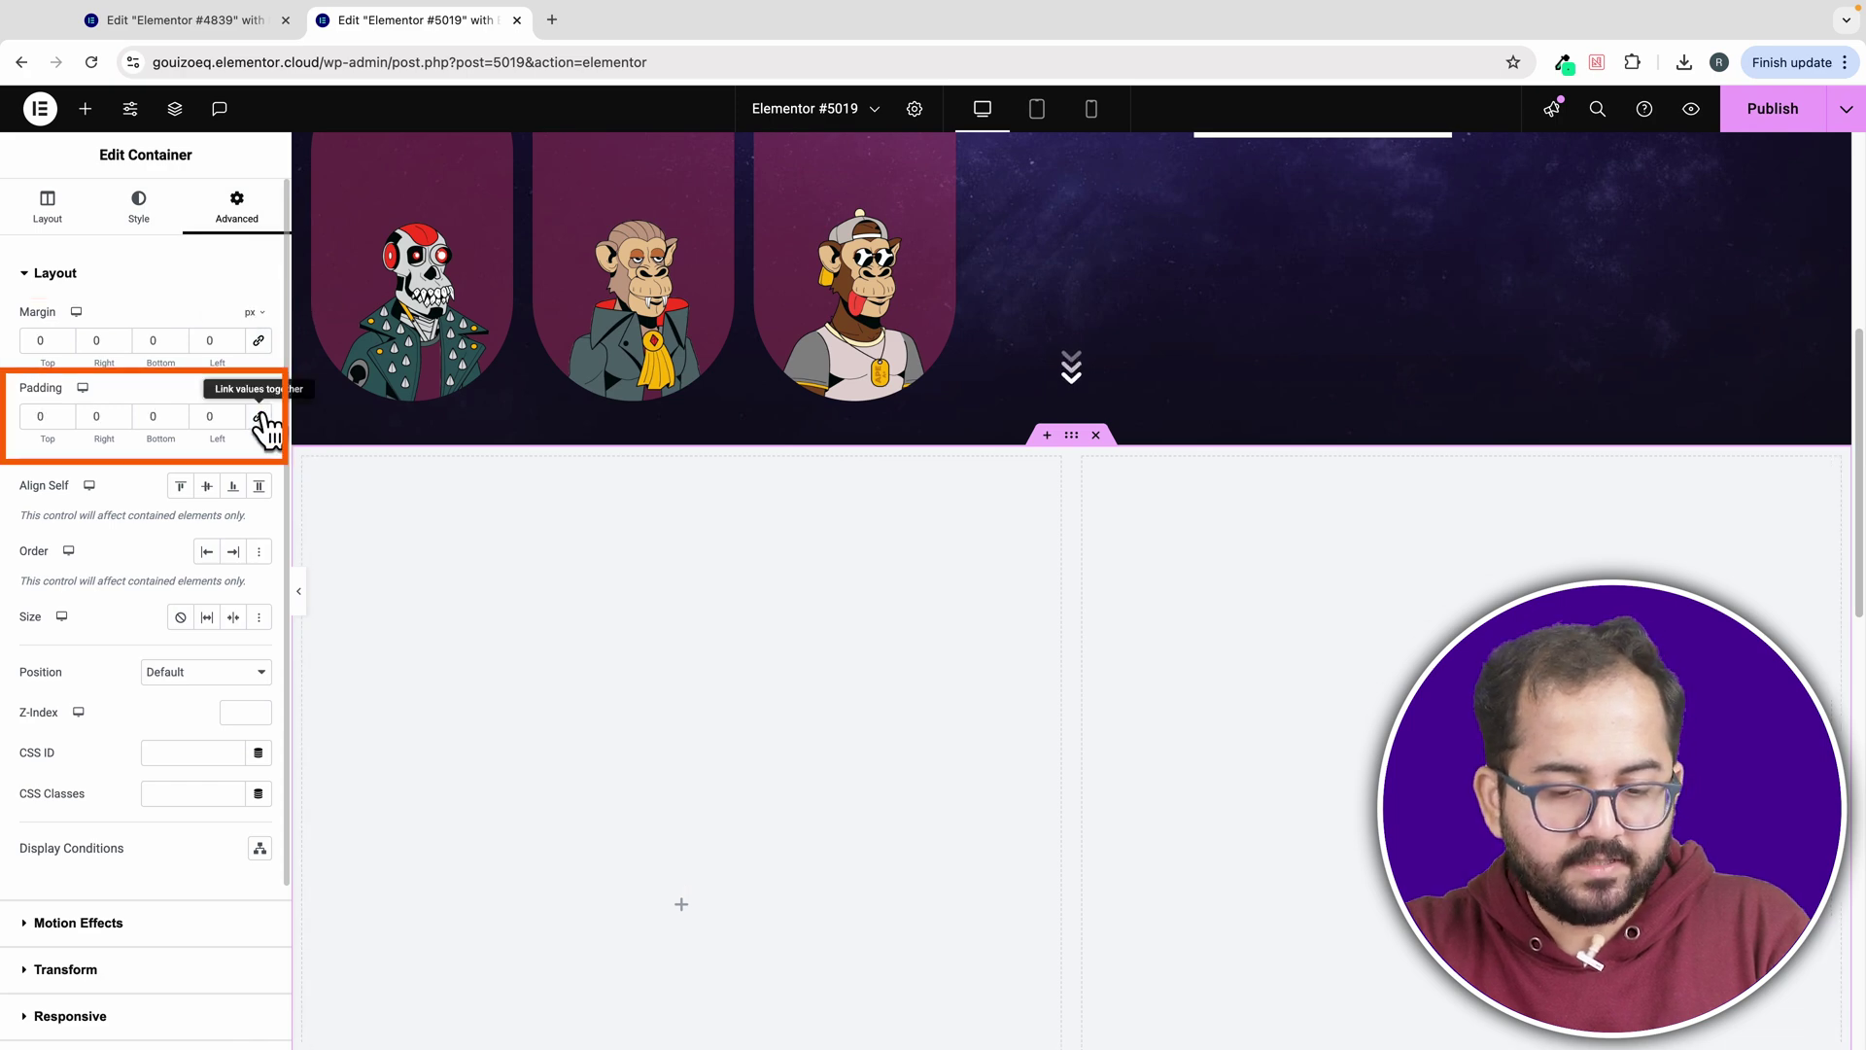
scroll(320, 413, "down", 1)
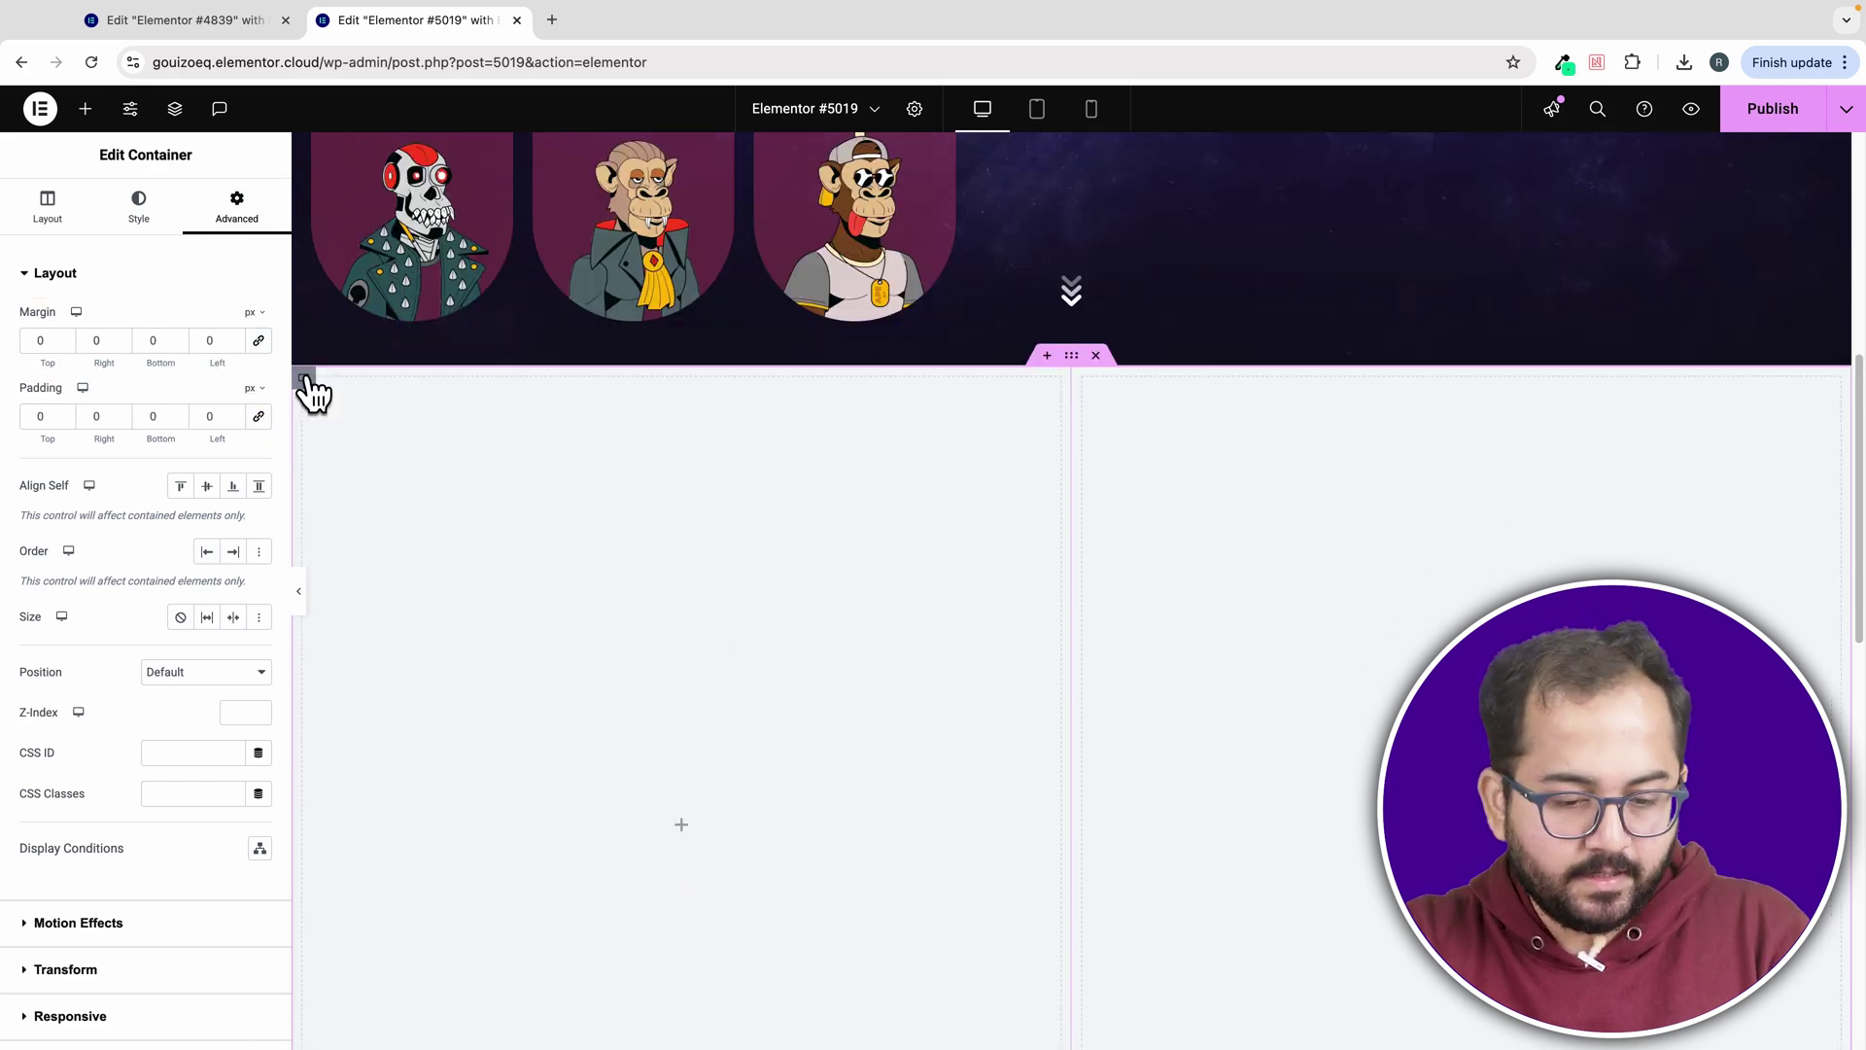
left_click(307, 381)
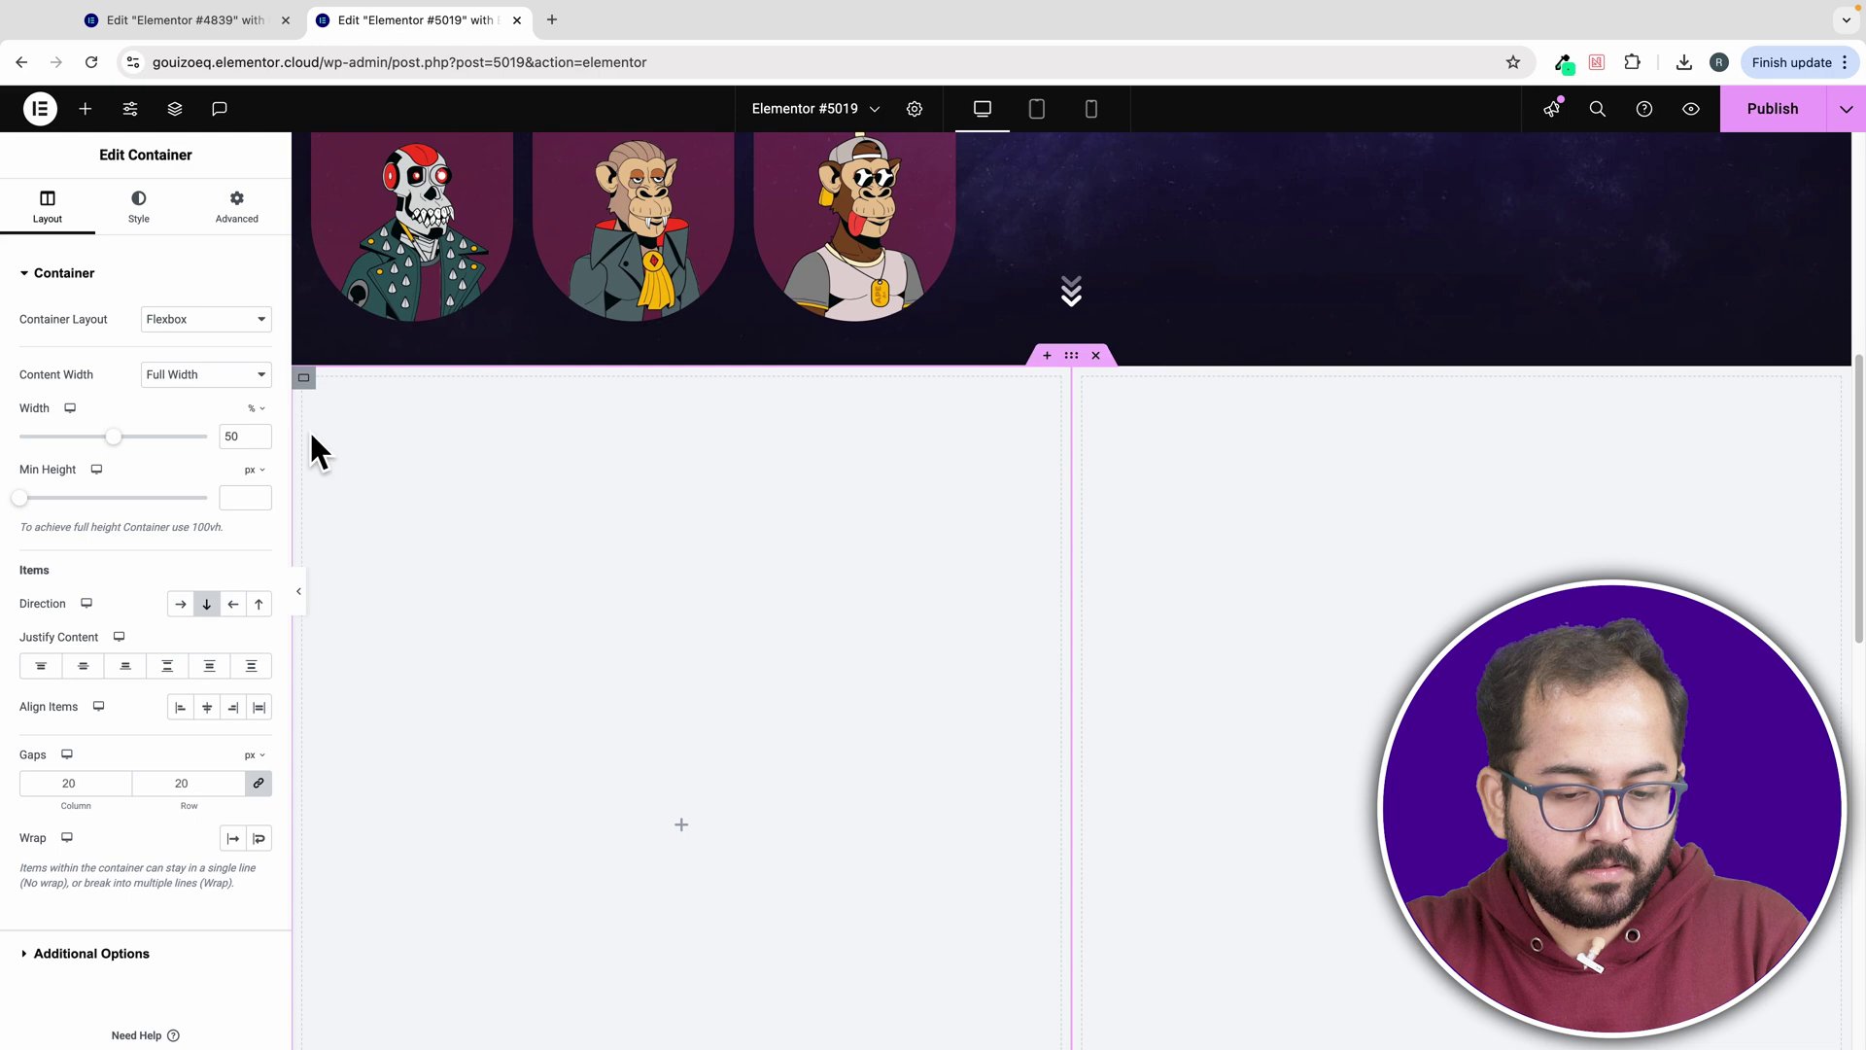
left_click(229, 214)
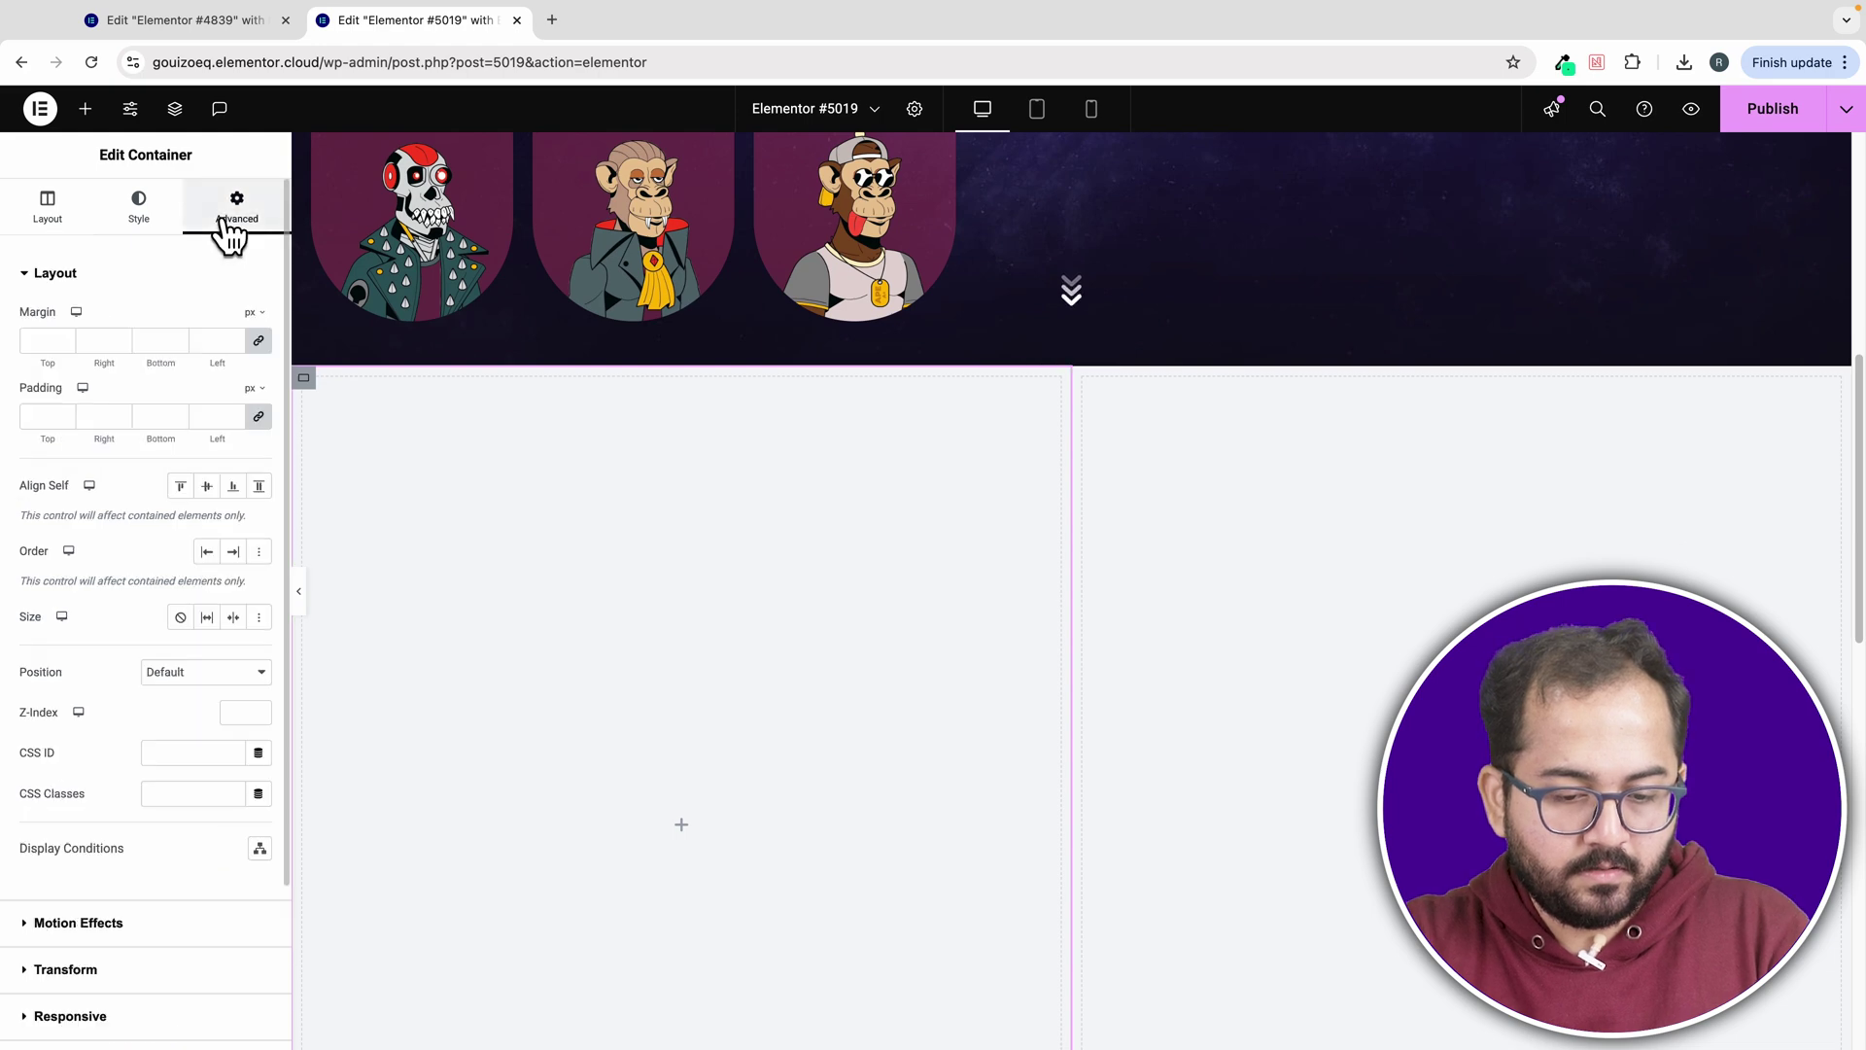
- Set the left column's padding to 0 on all sides
left_click(259, 416)
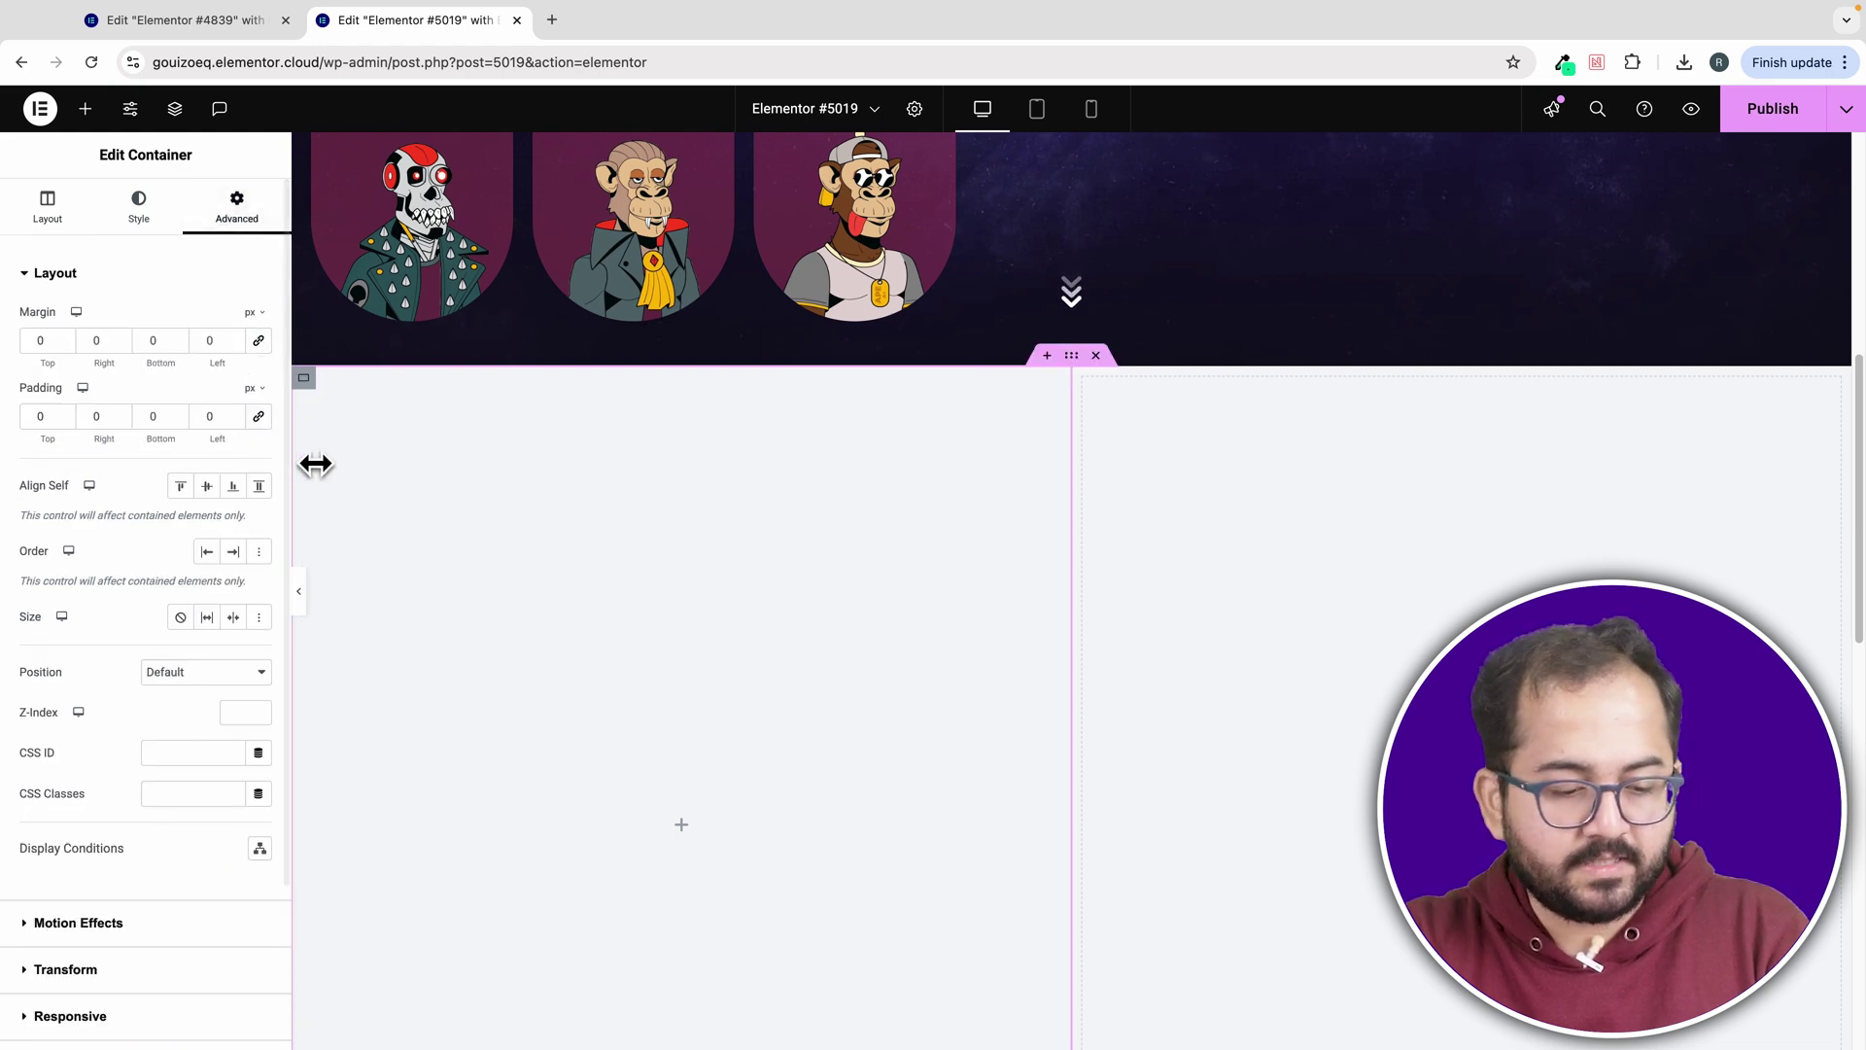
scroll(389, 486, "down", 1)
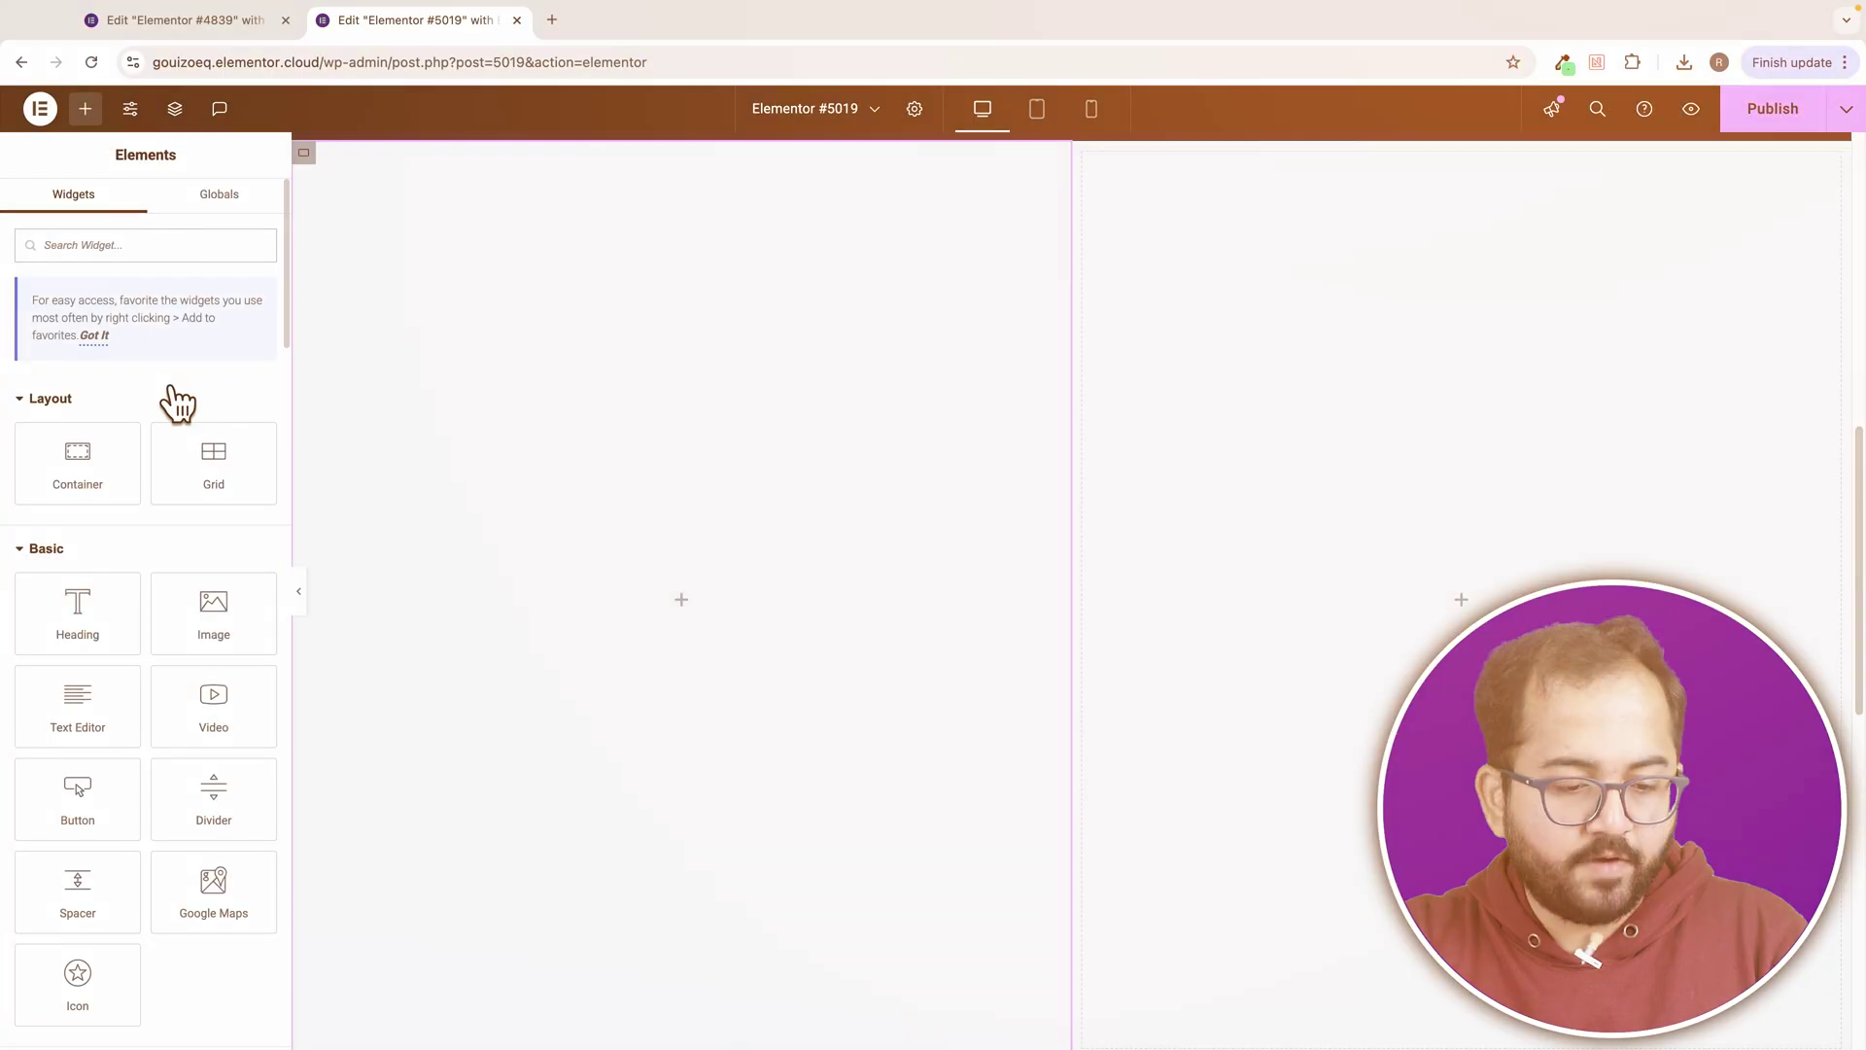
- Drop an Image widget into the left column and insert the purple hooded skull image 7705302.jpg
left_click_drag(200, 567, 565, 575)
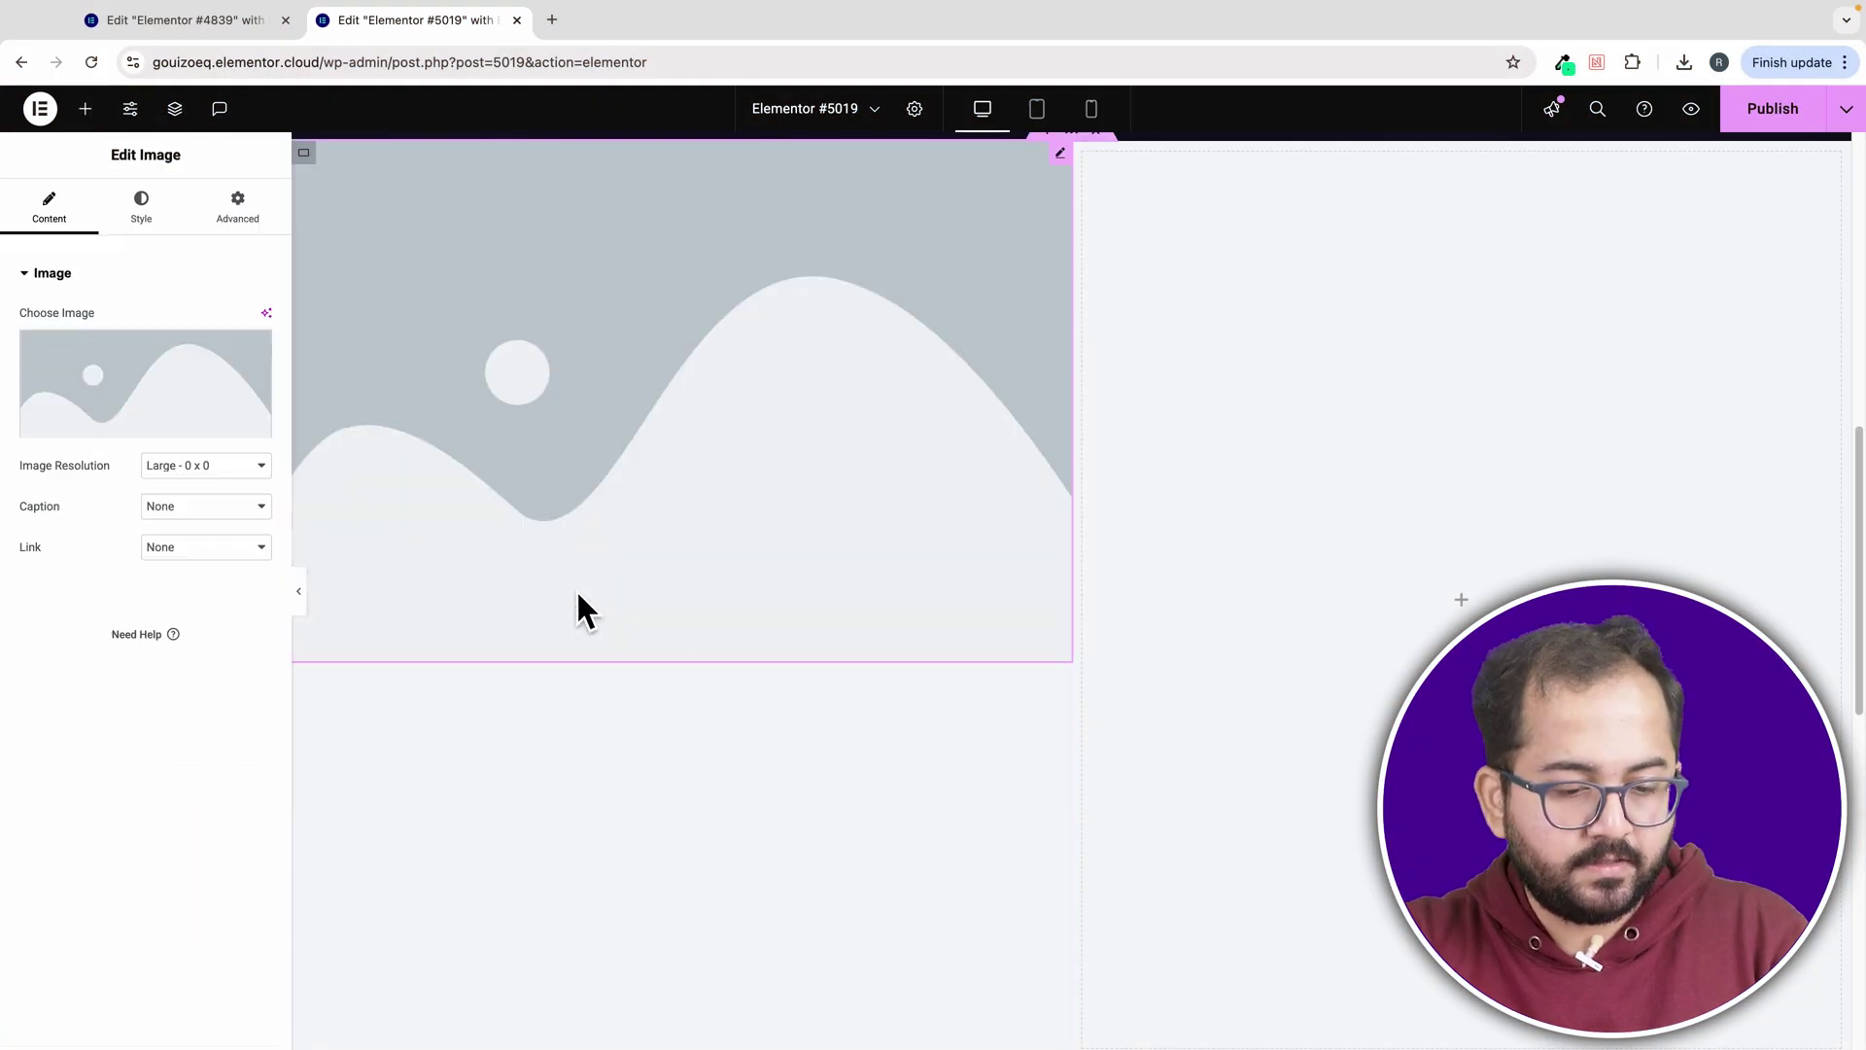
left_click(237, 216)
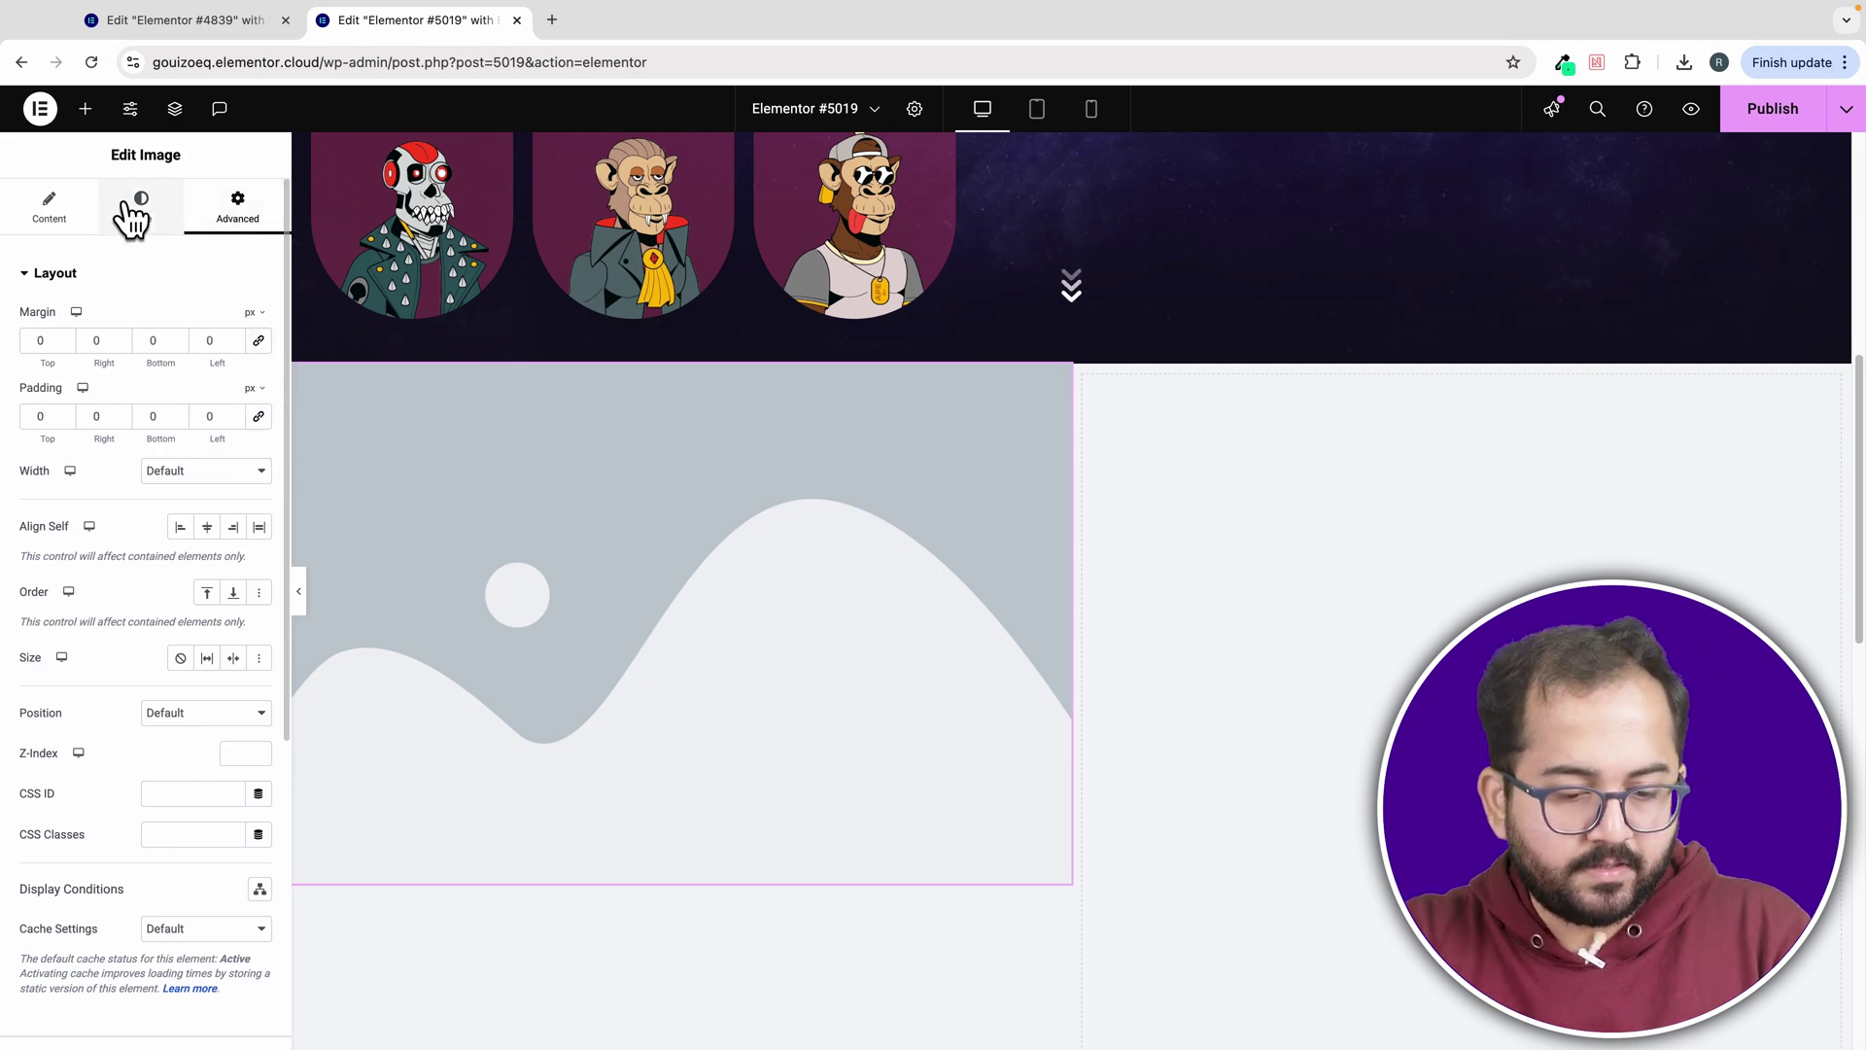
left_click(56, 224)
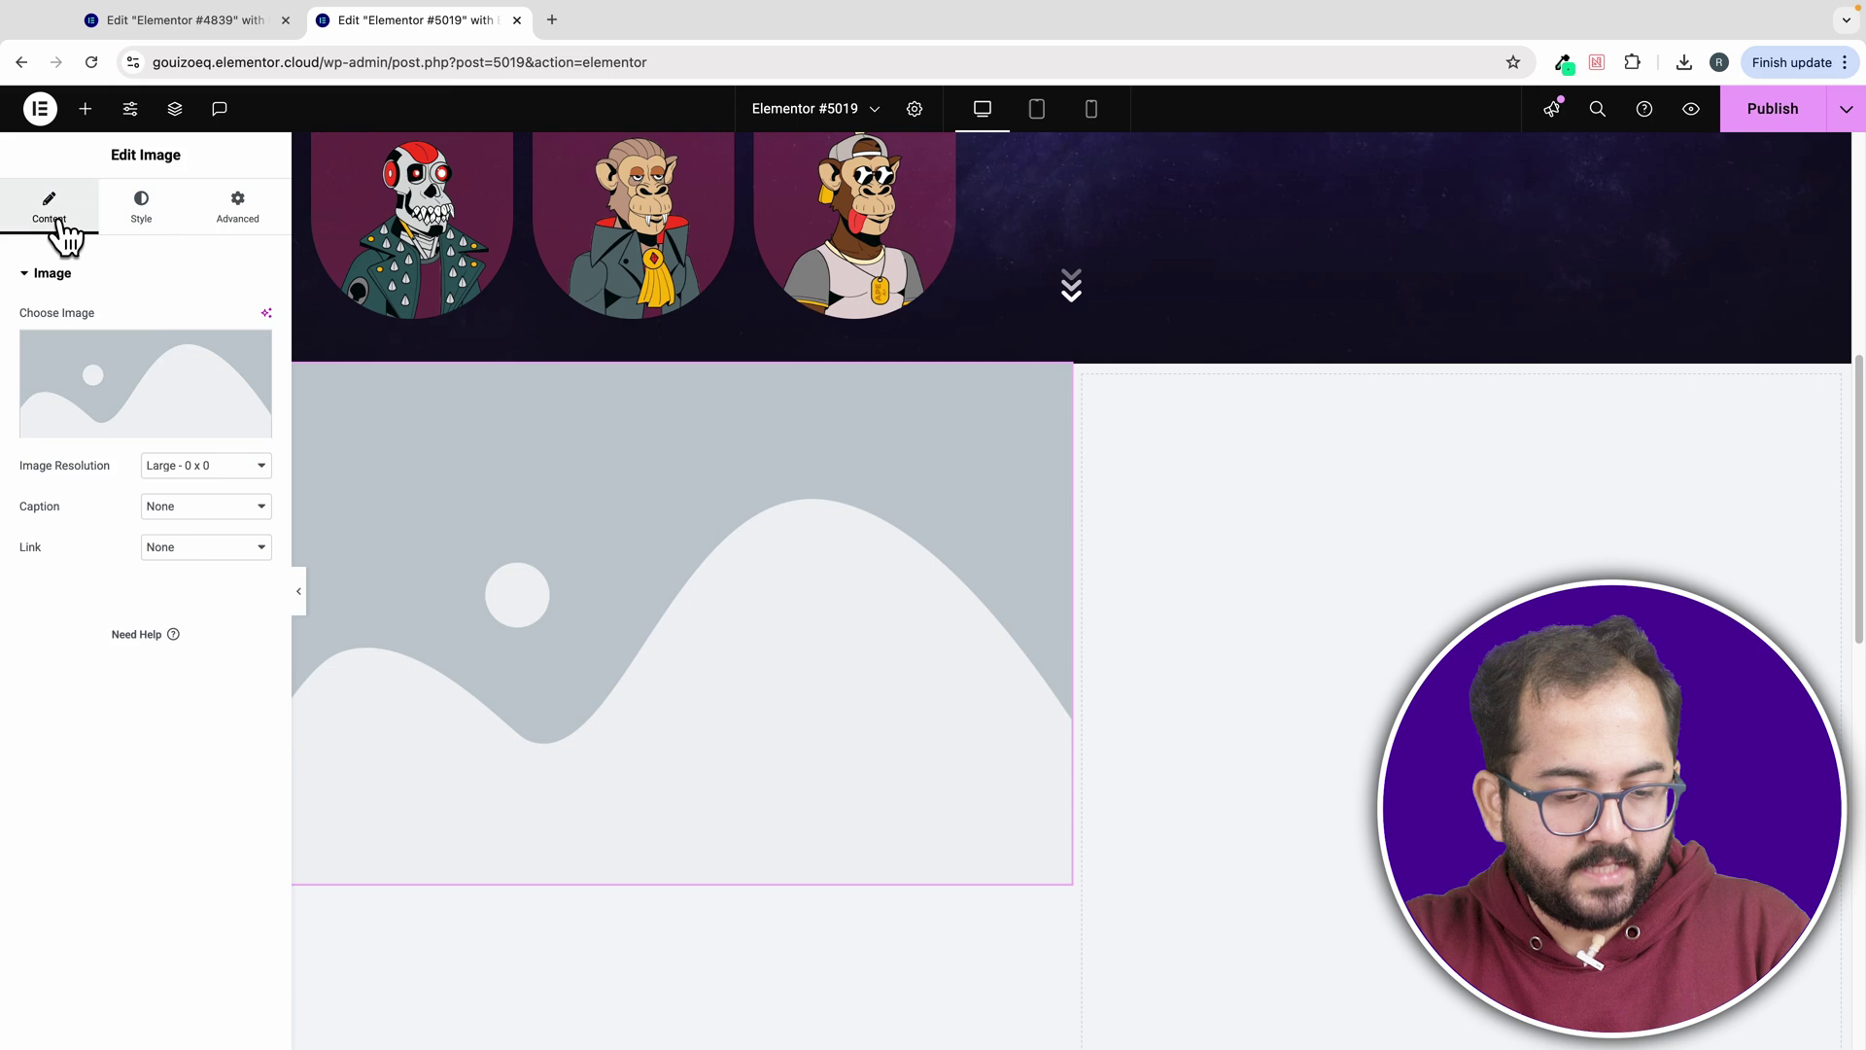
mouse_move(179, 401)
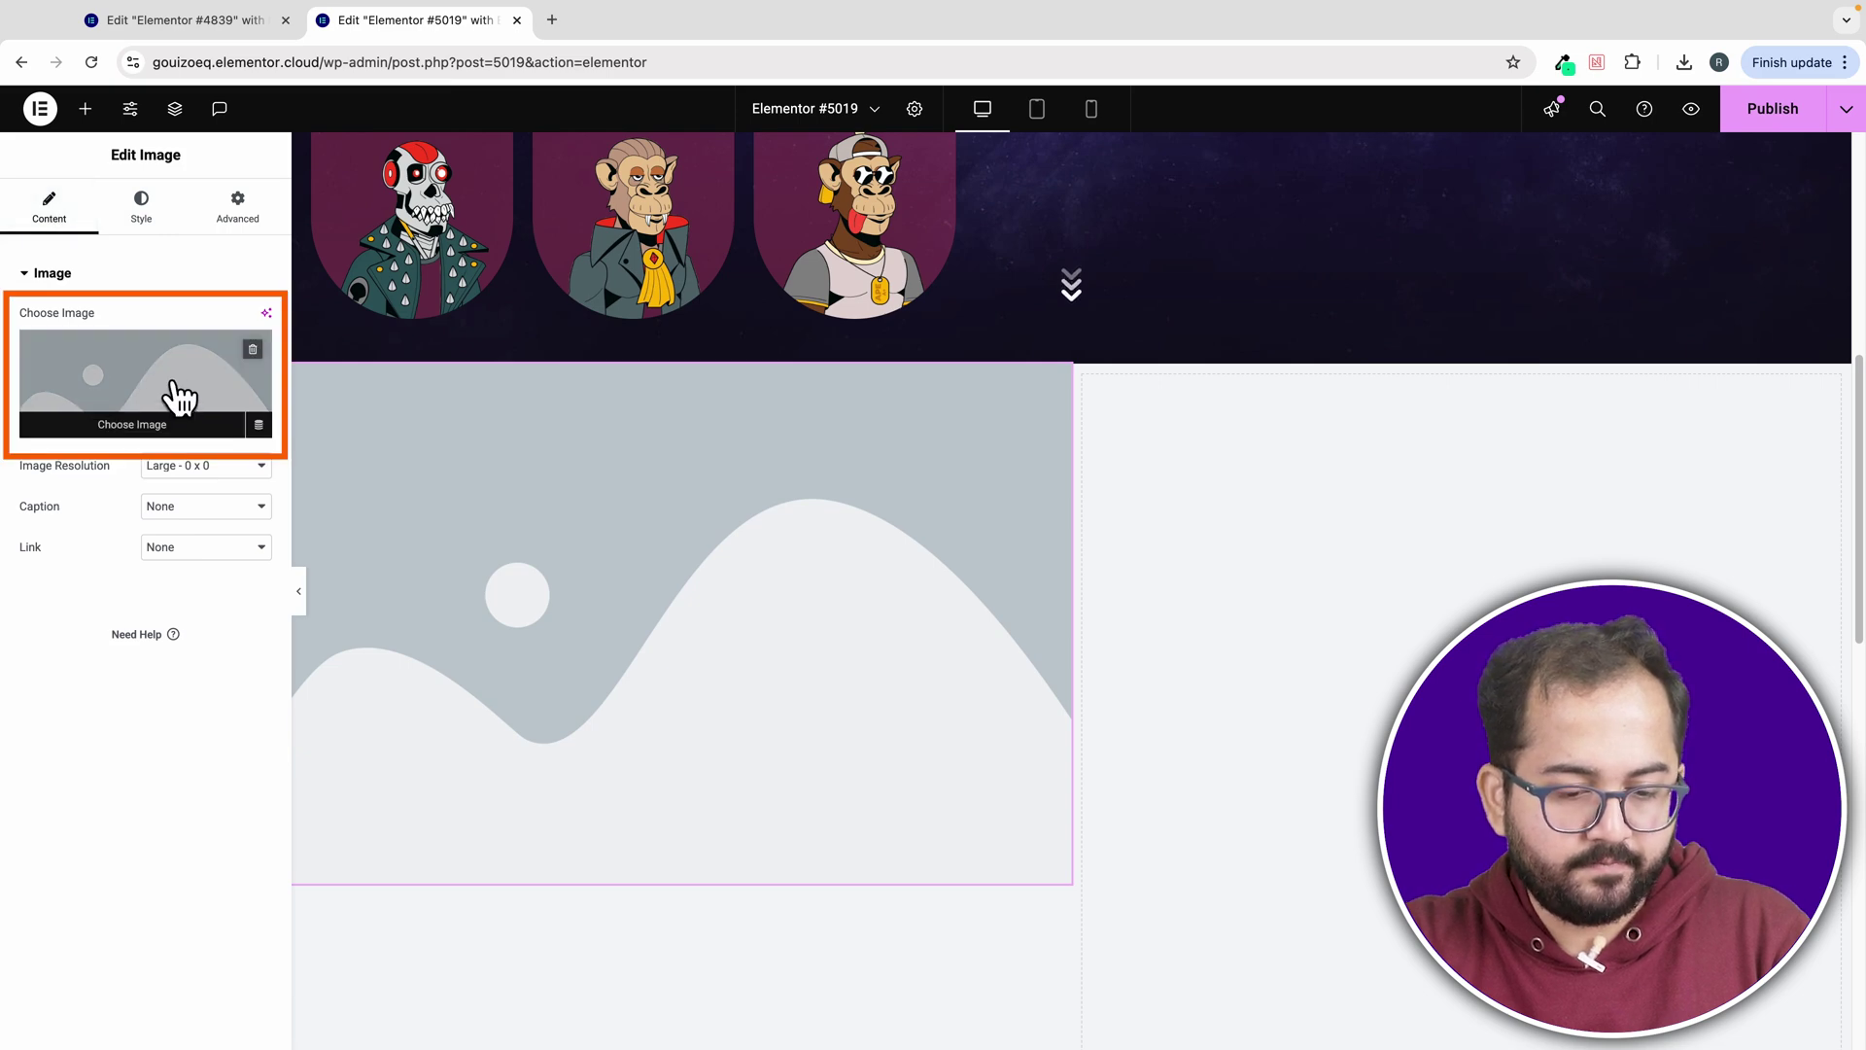
left_click(179, 397)
left_click(724, 493)
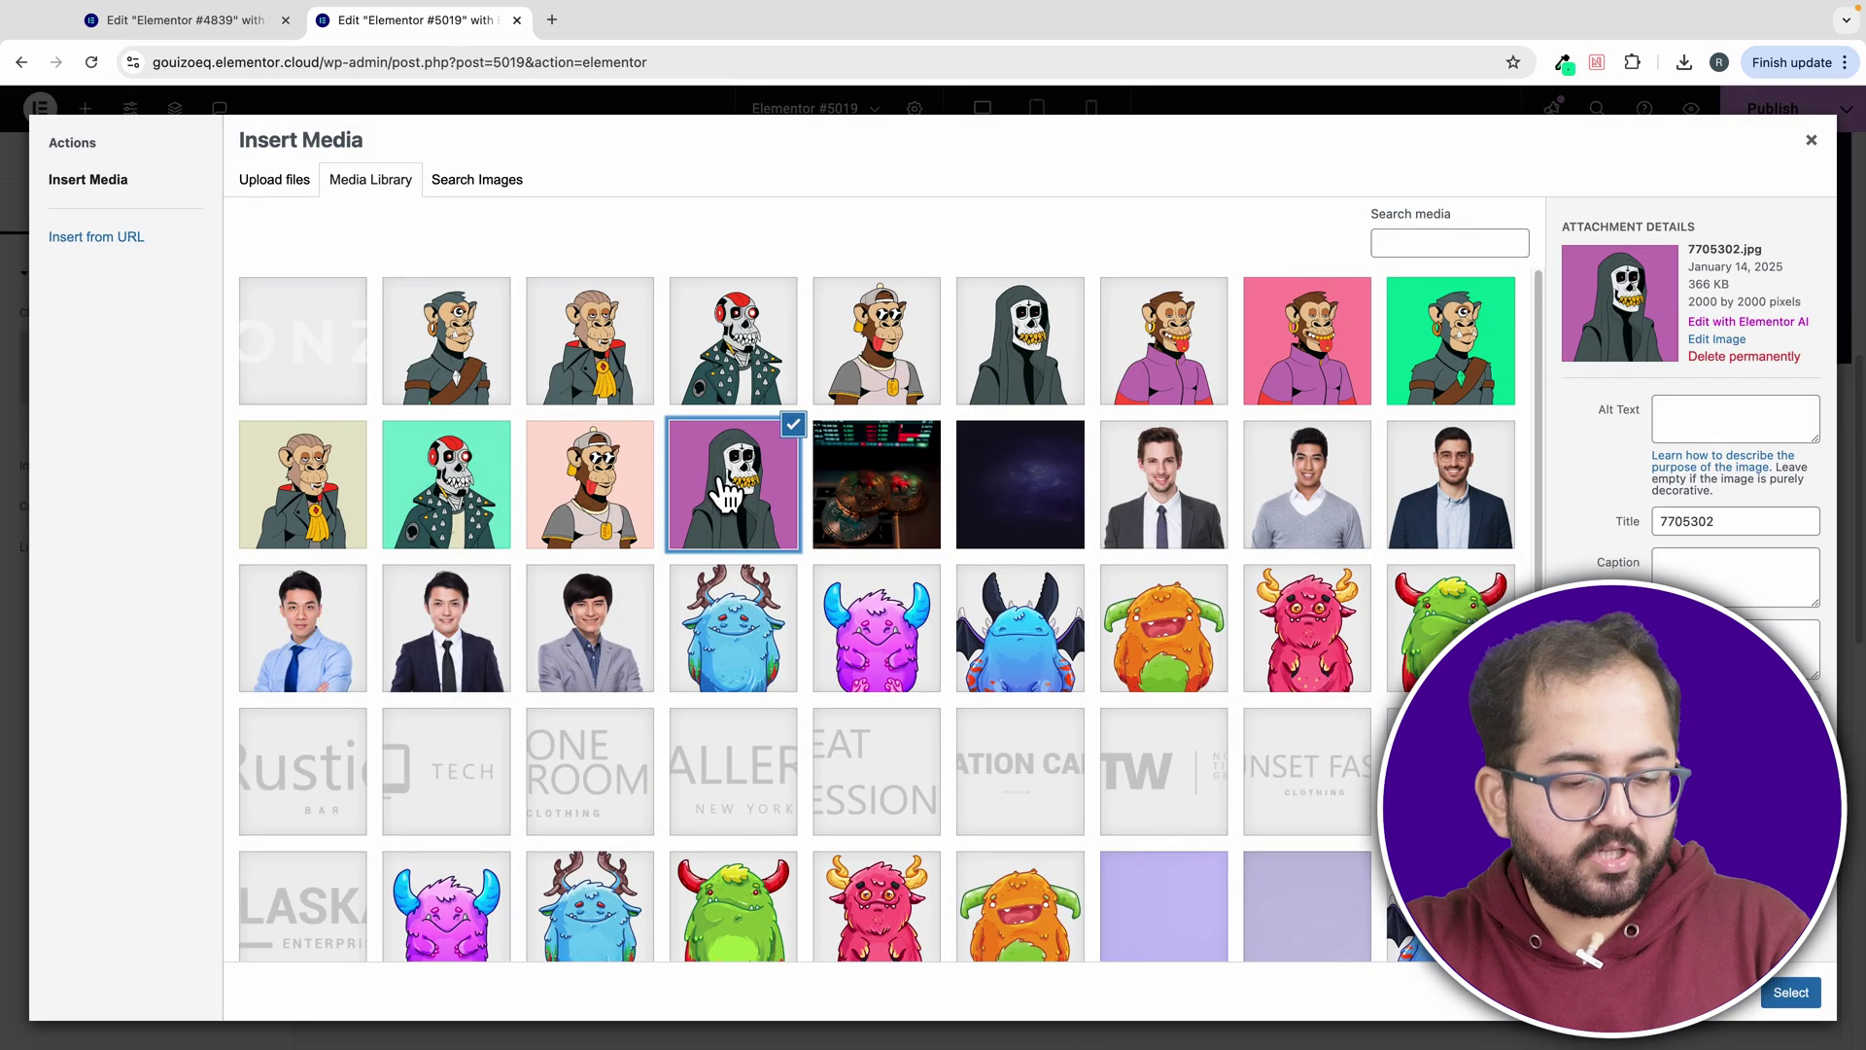
left_click(1773, 1001)
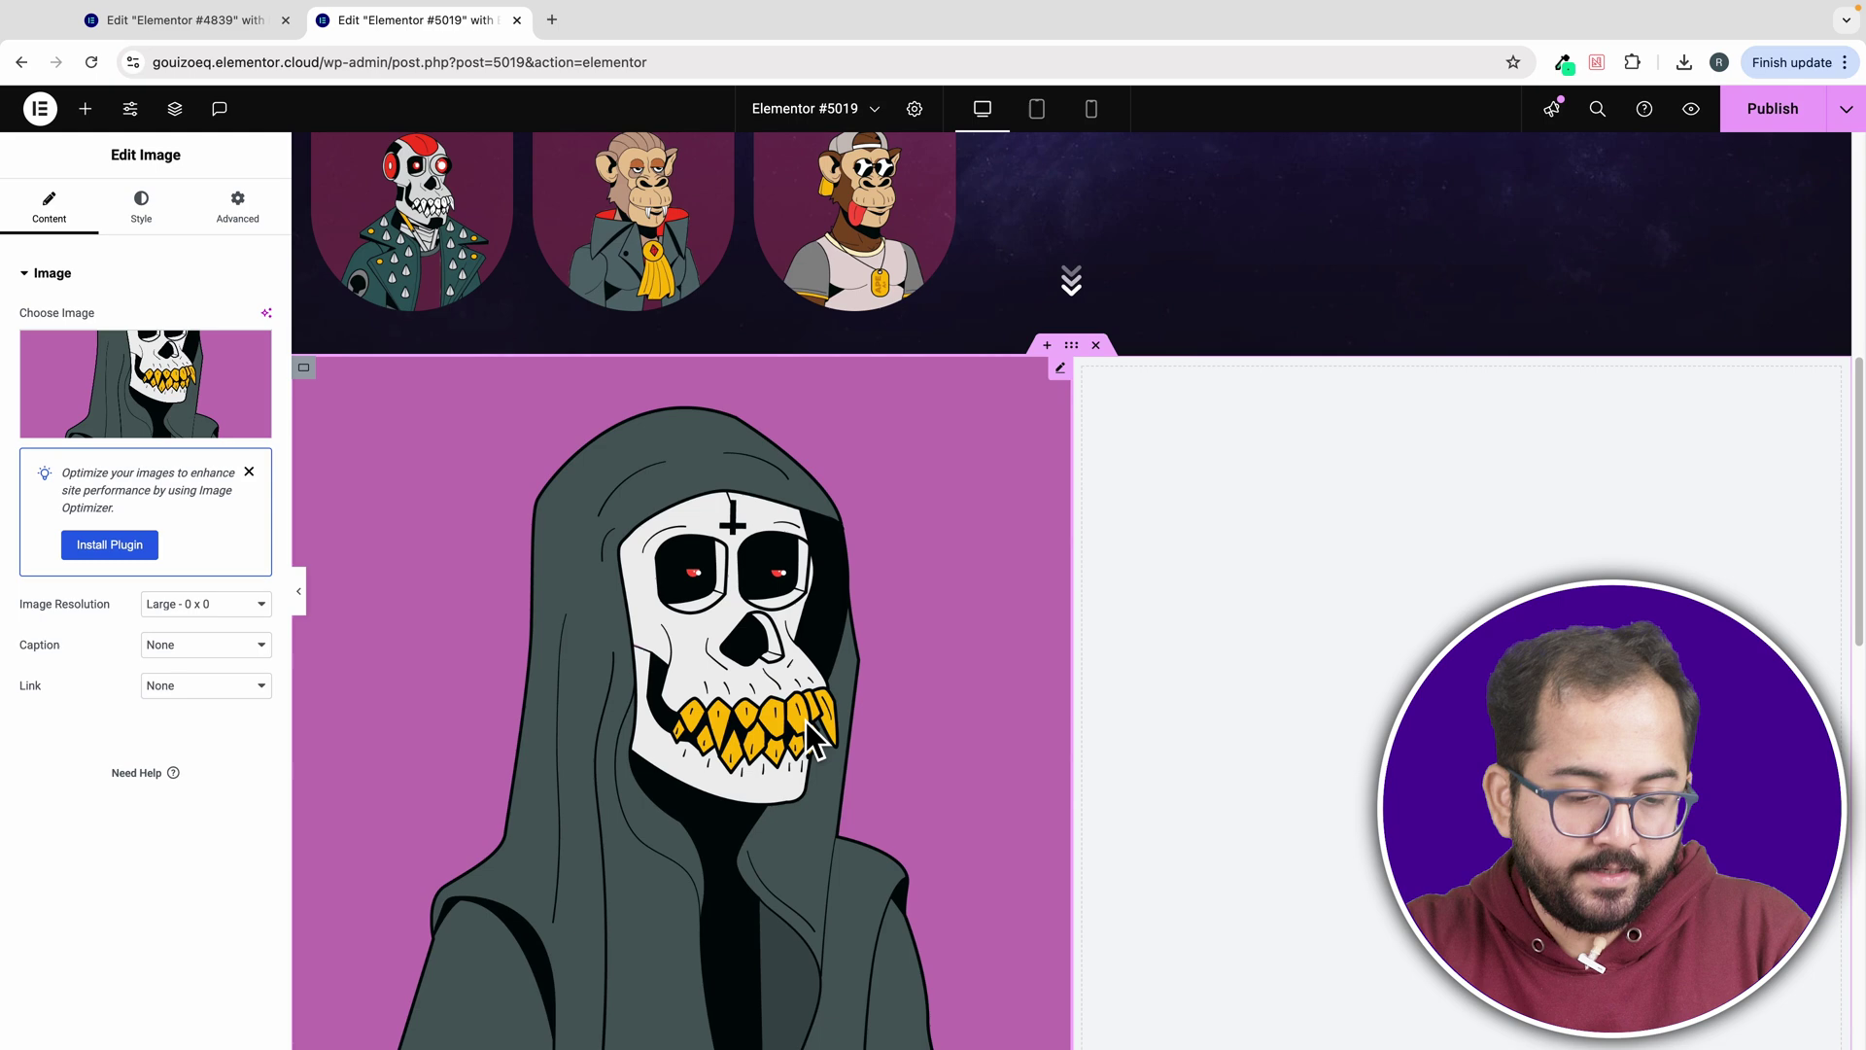
left_click(167, 209)
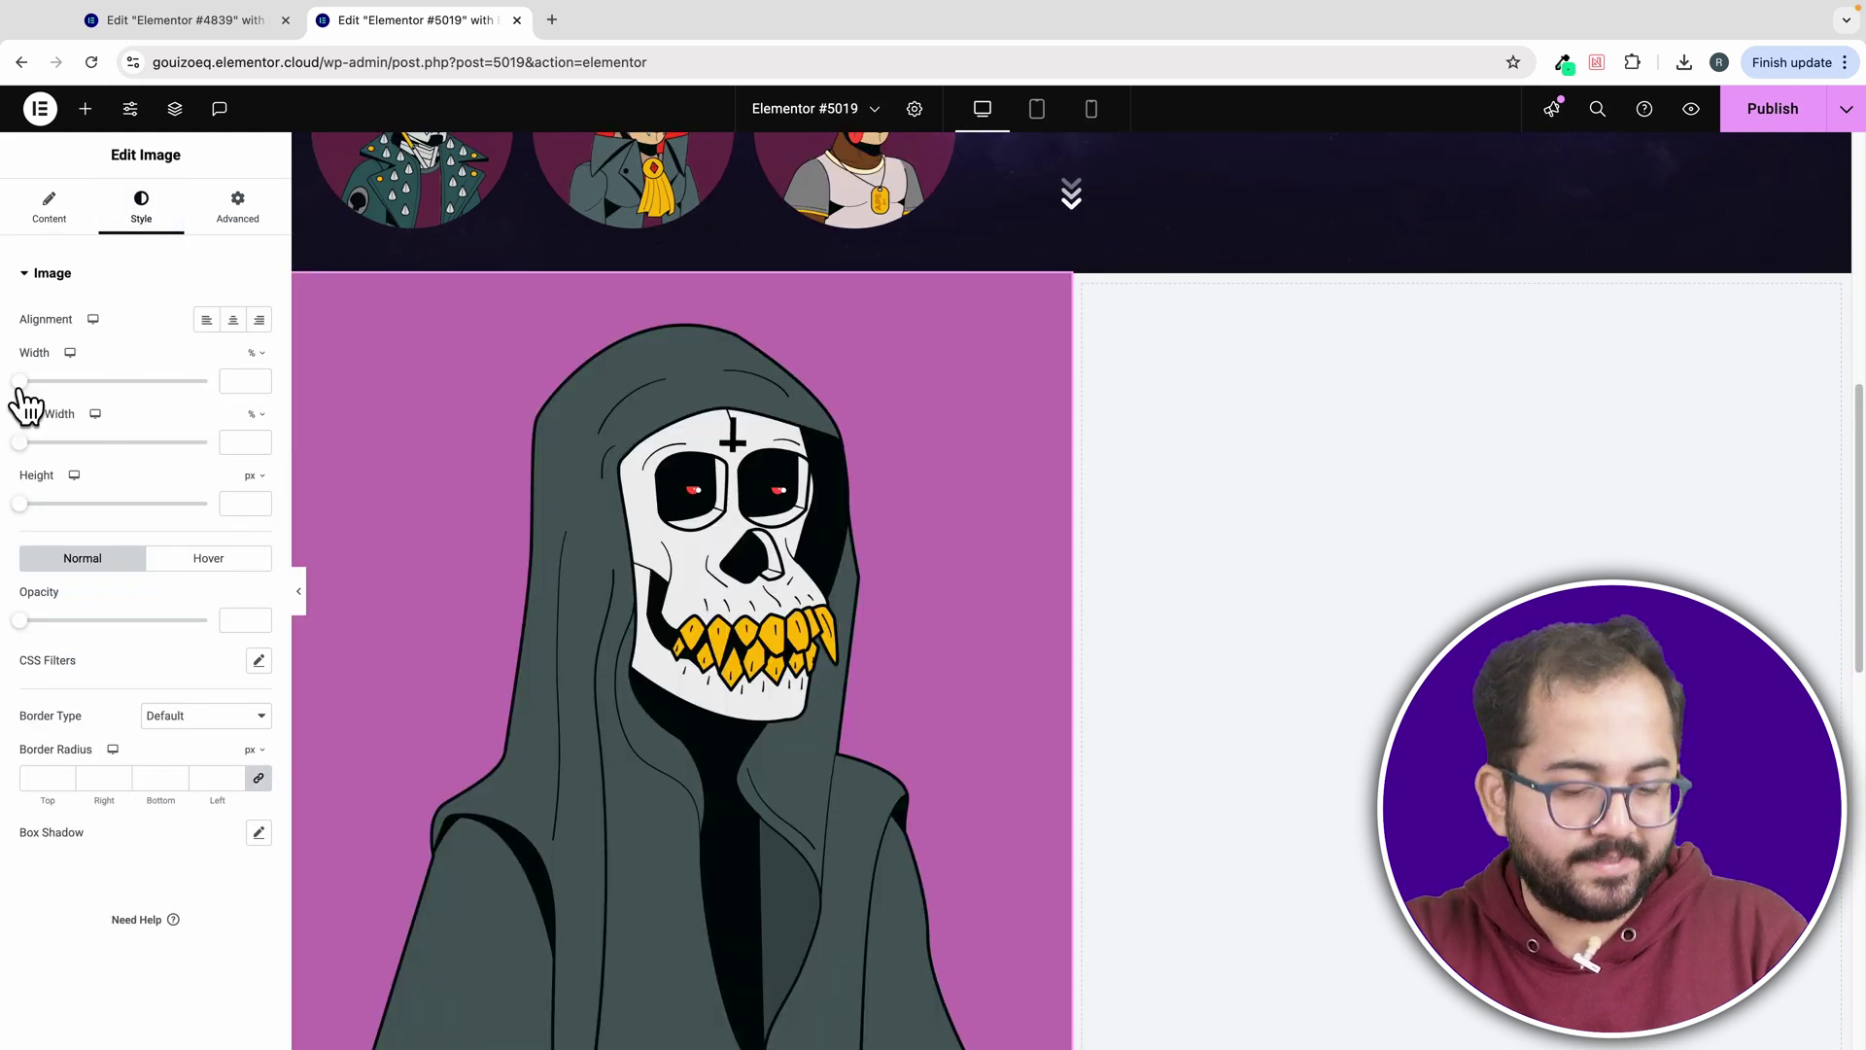
- Give the skull image 100% width and max width, 100vh height, and Object Fit Cover
left_click_drag(20, 384, 228, 380)
left_click_drag(26, 446, 242, 442)
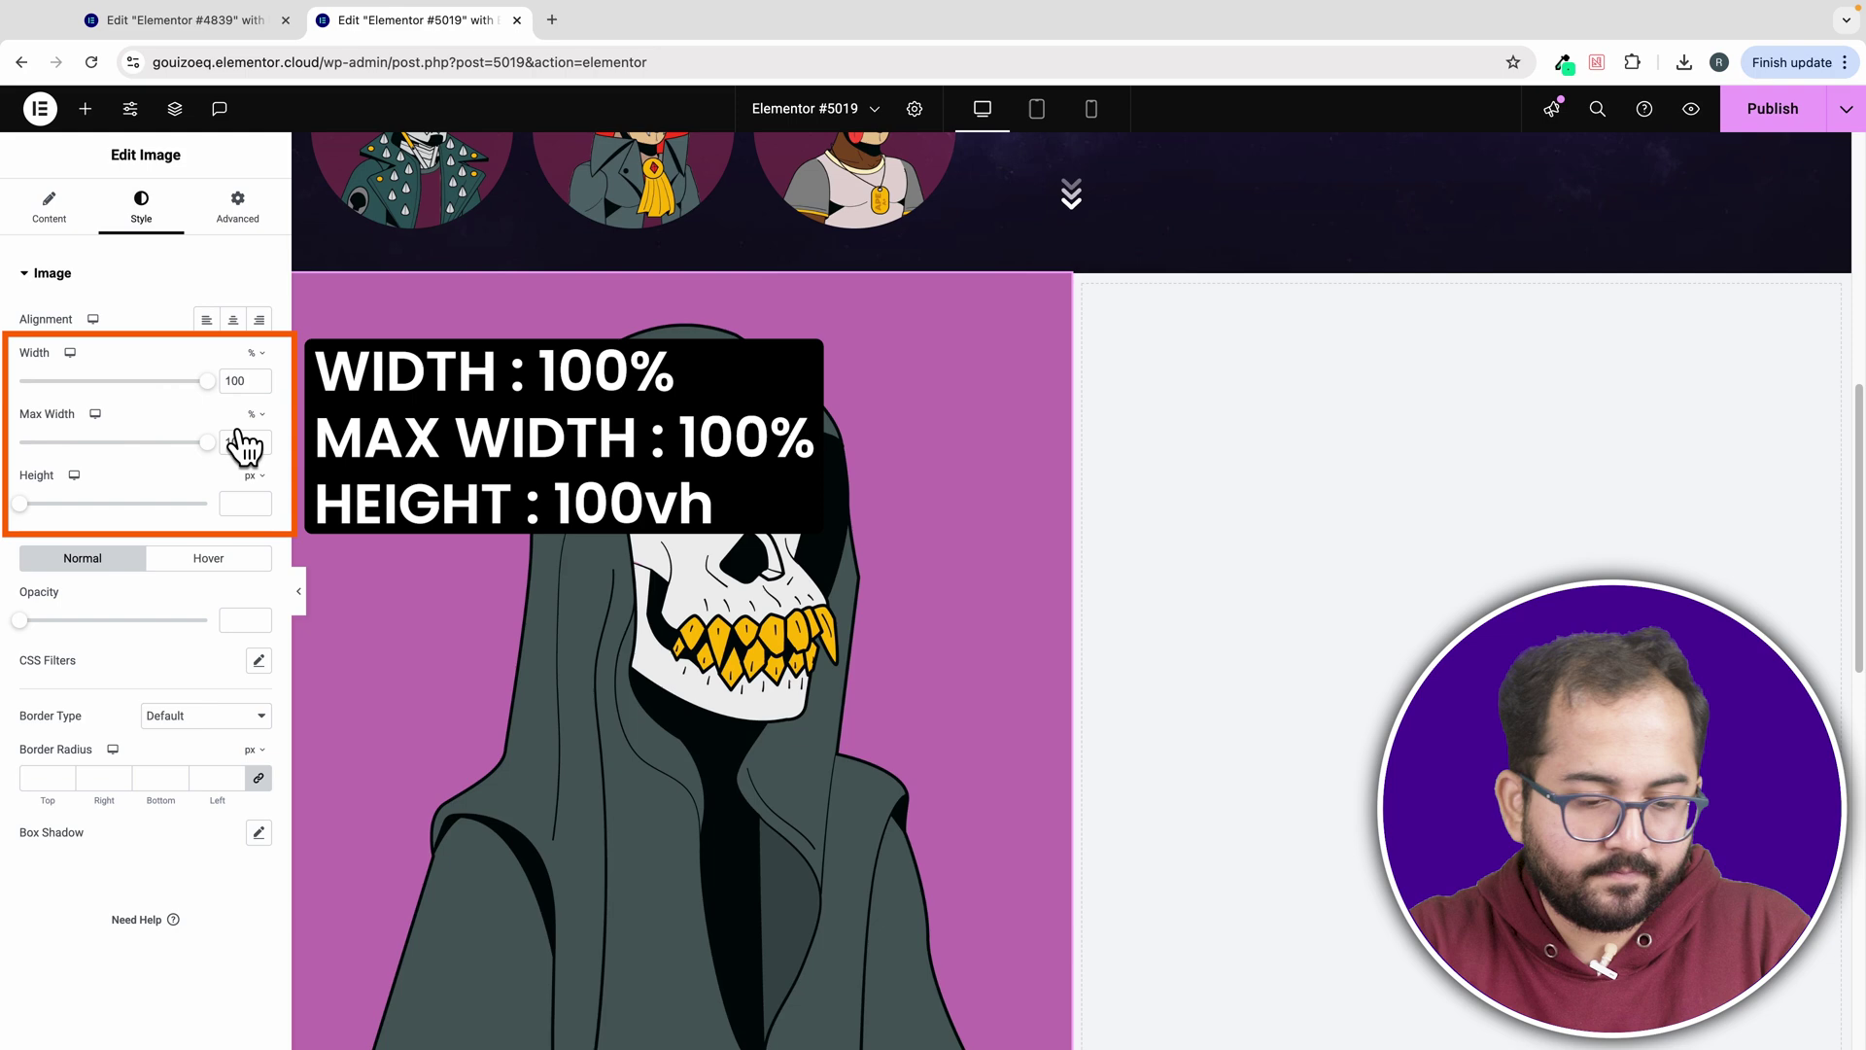
left_click(245, 503)
type("100vh")
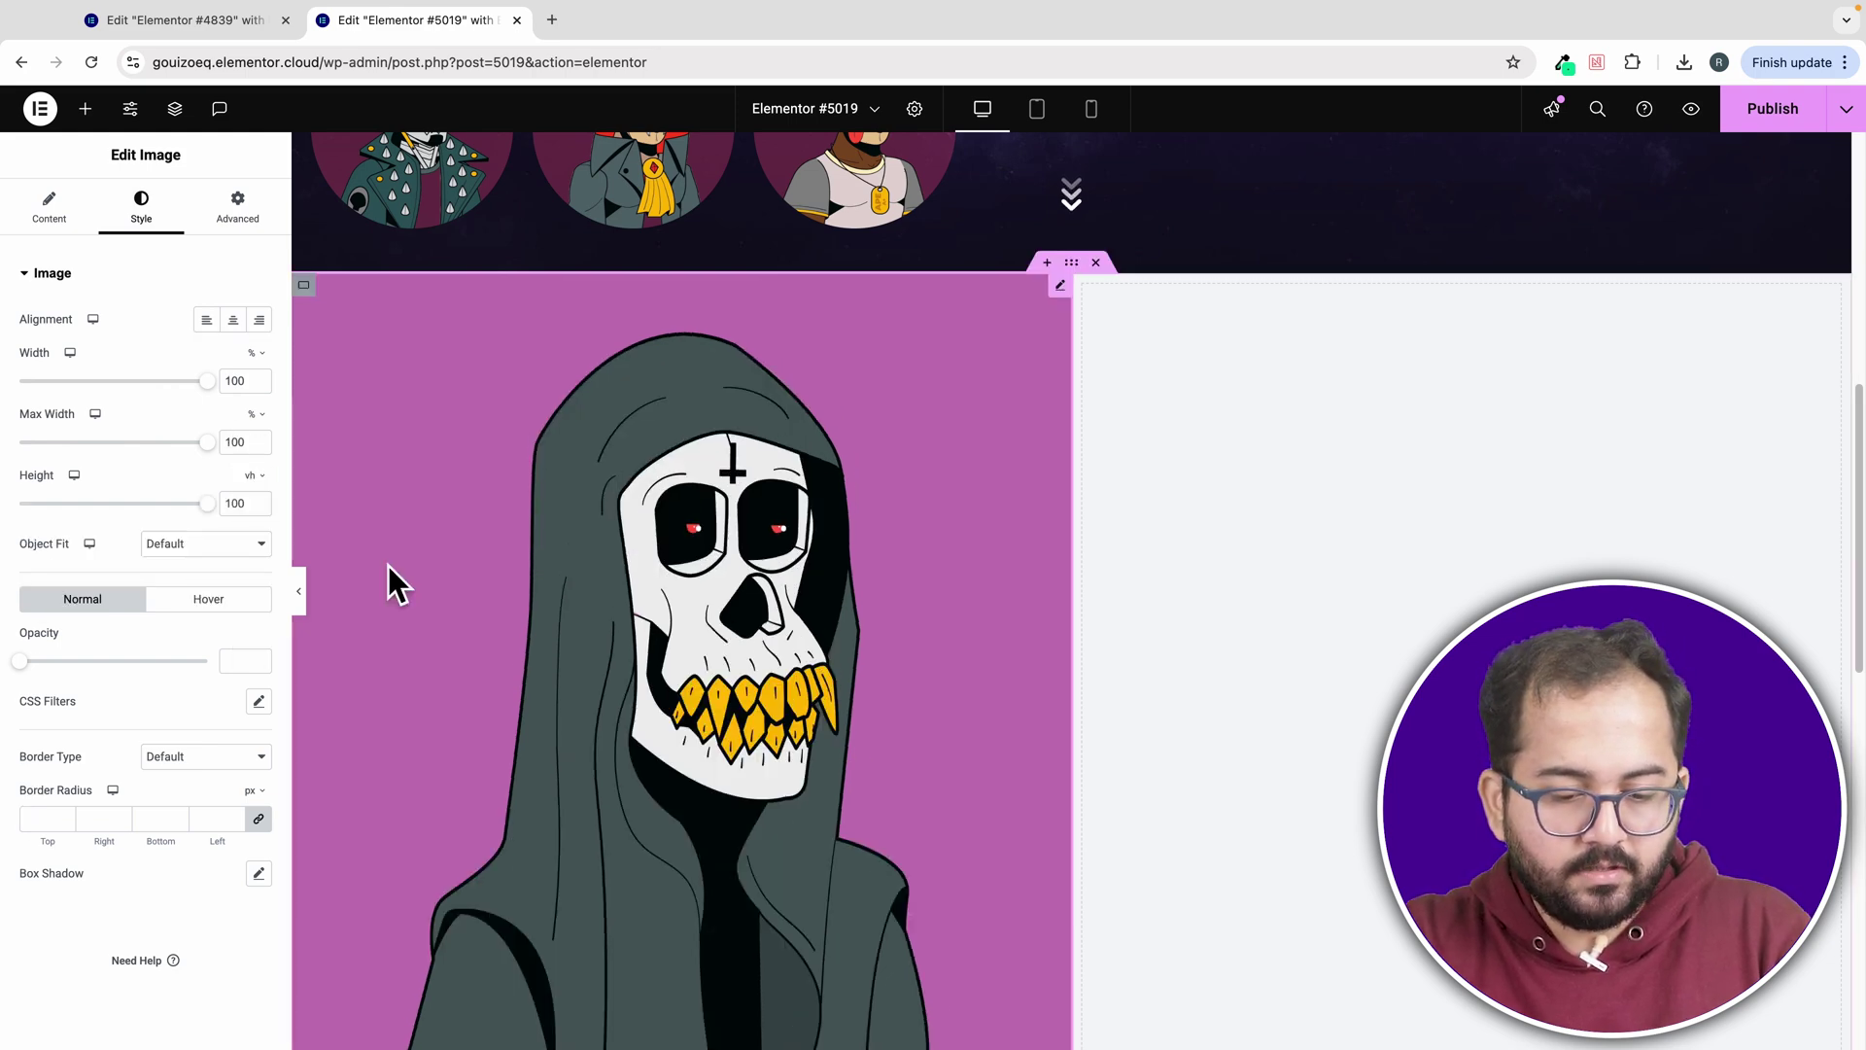
left_click(206, 543)
left_click(216, 556)
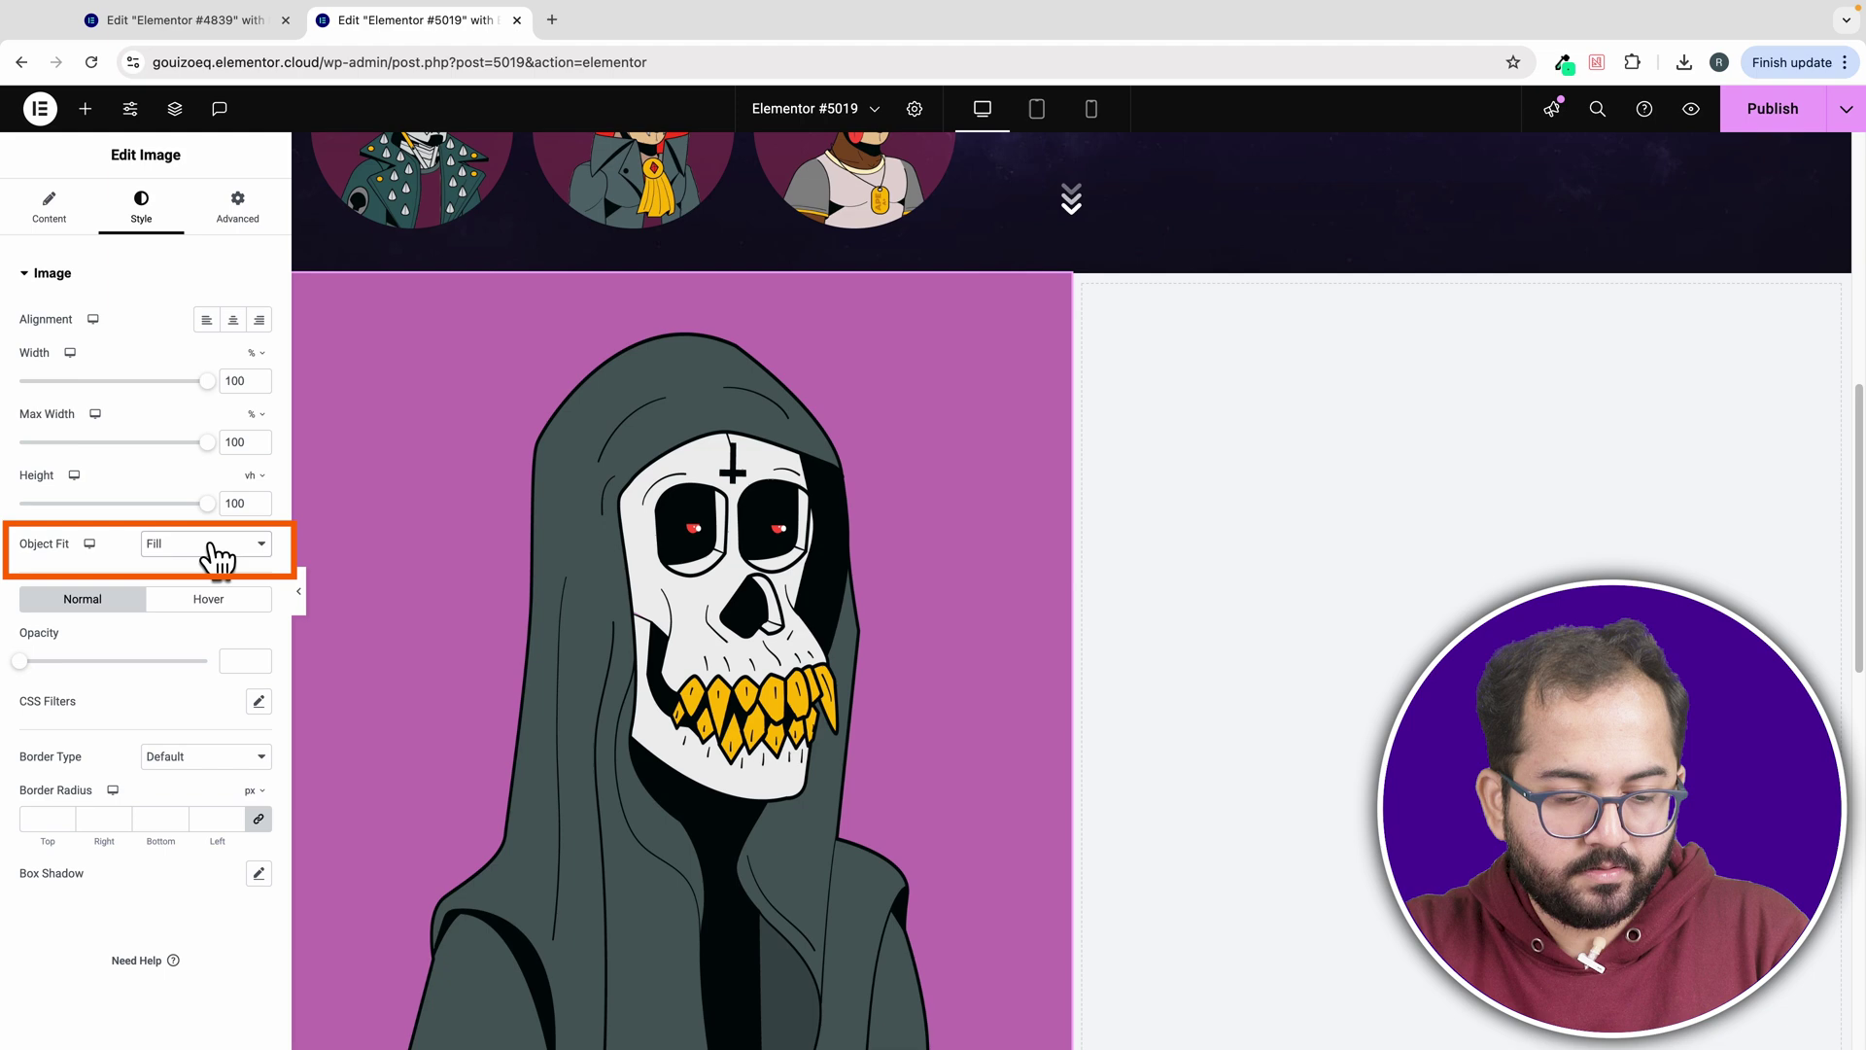
left_click(209, 546)
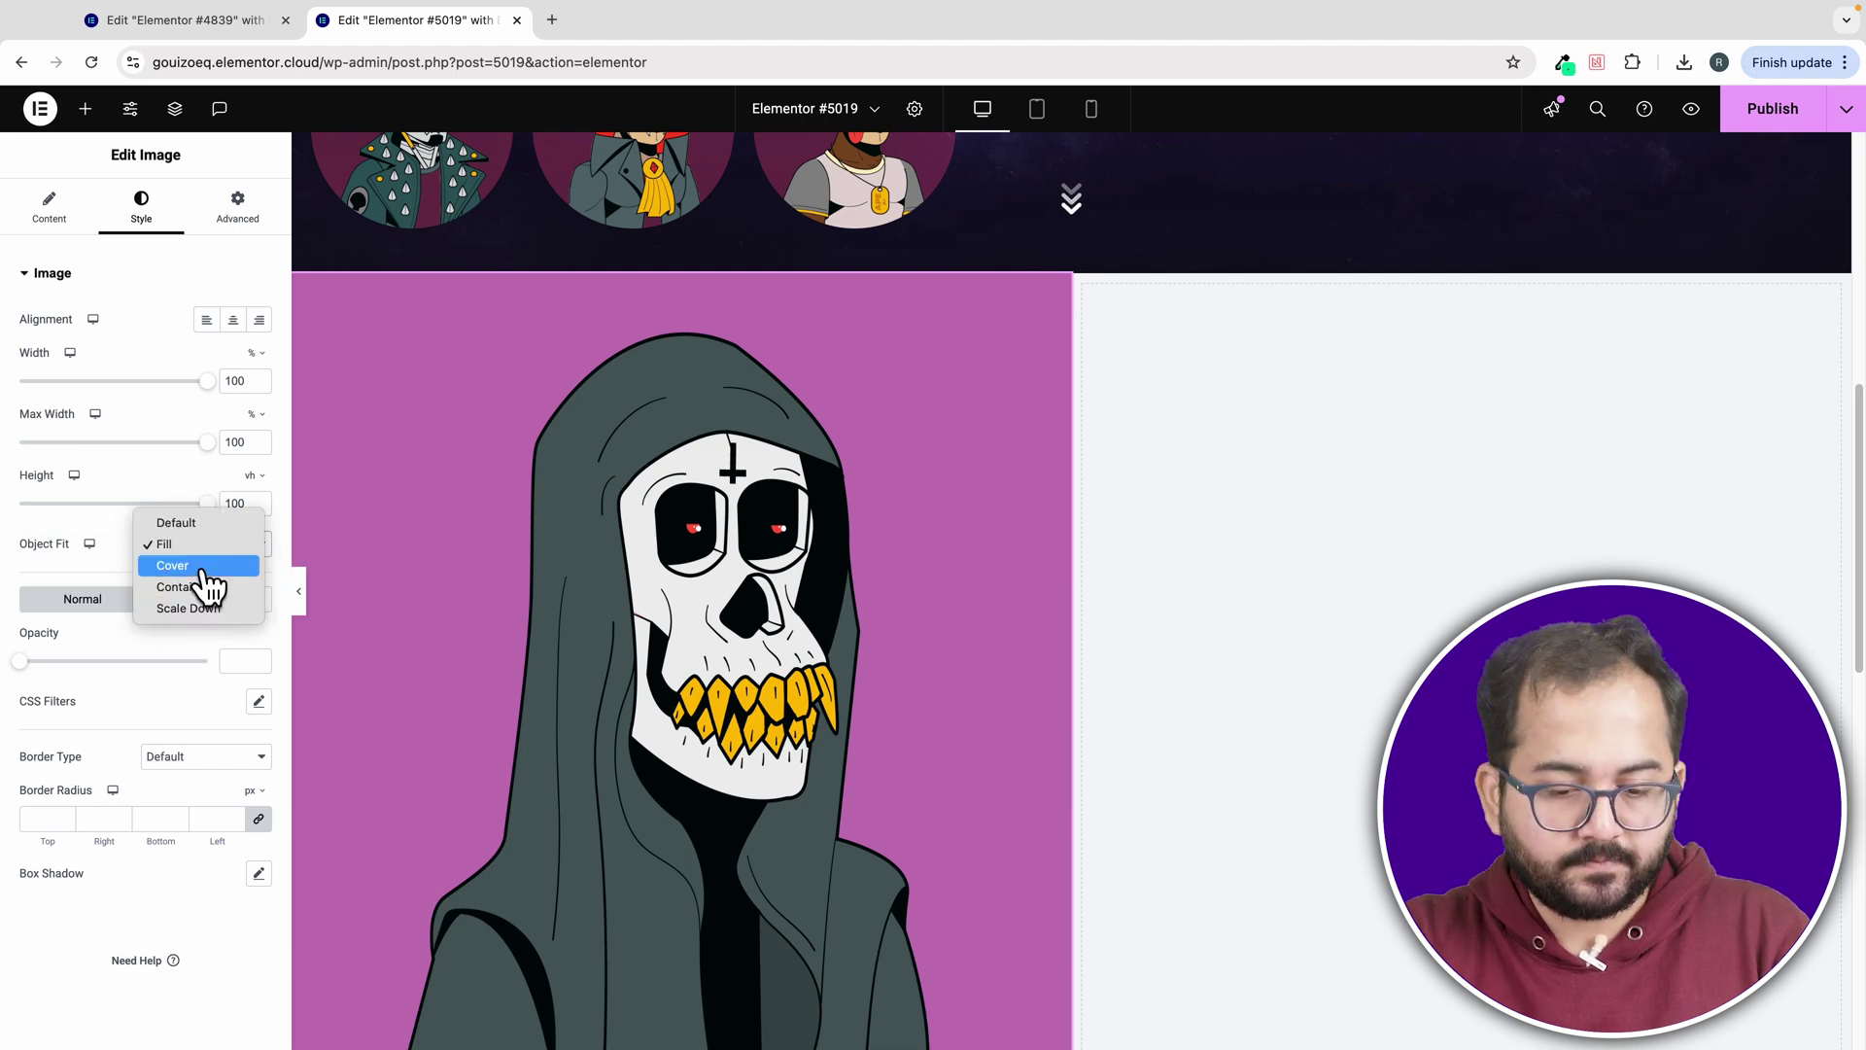
left_click(204, 564)
scroll(537, 549, "down", 3)
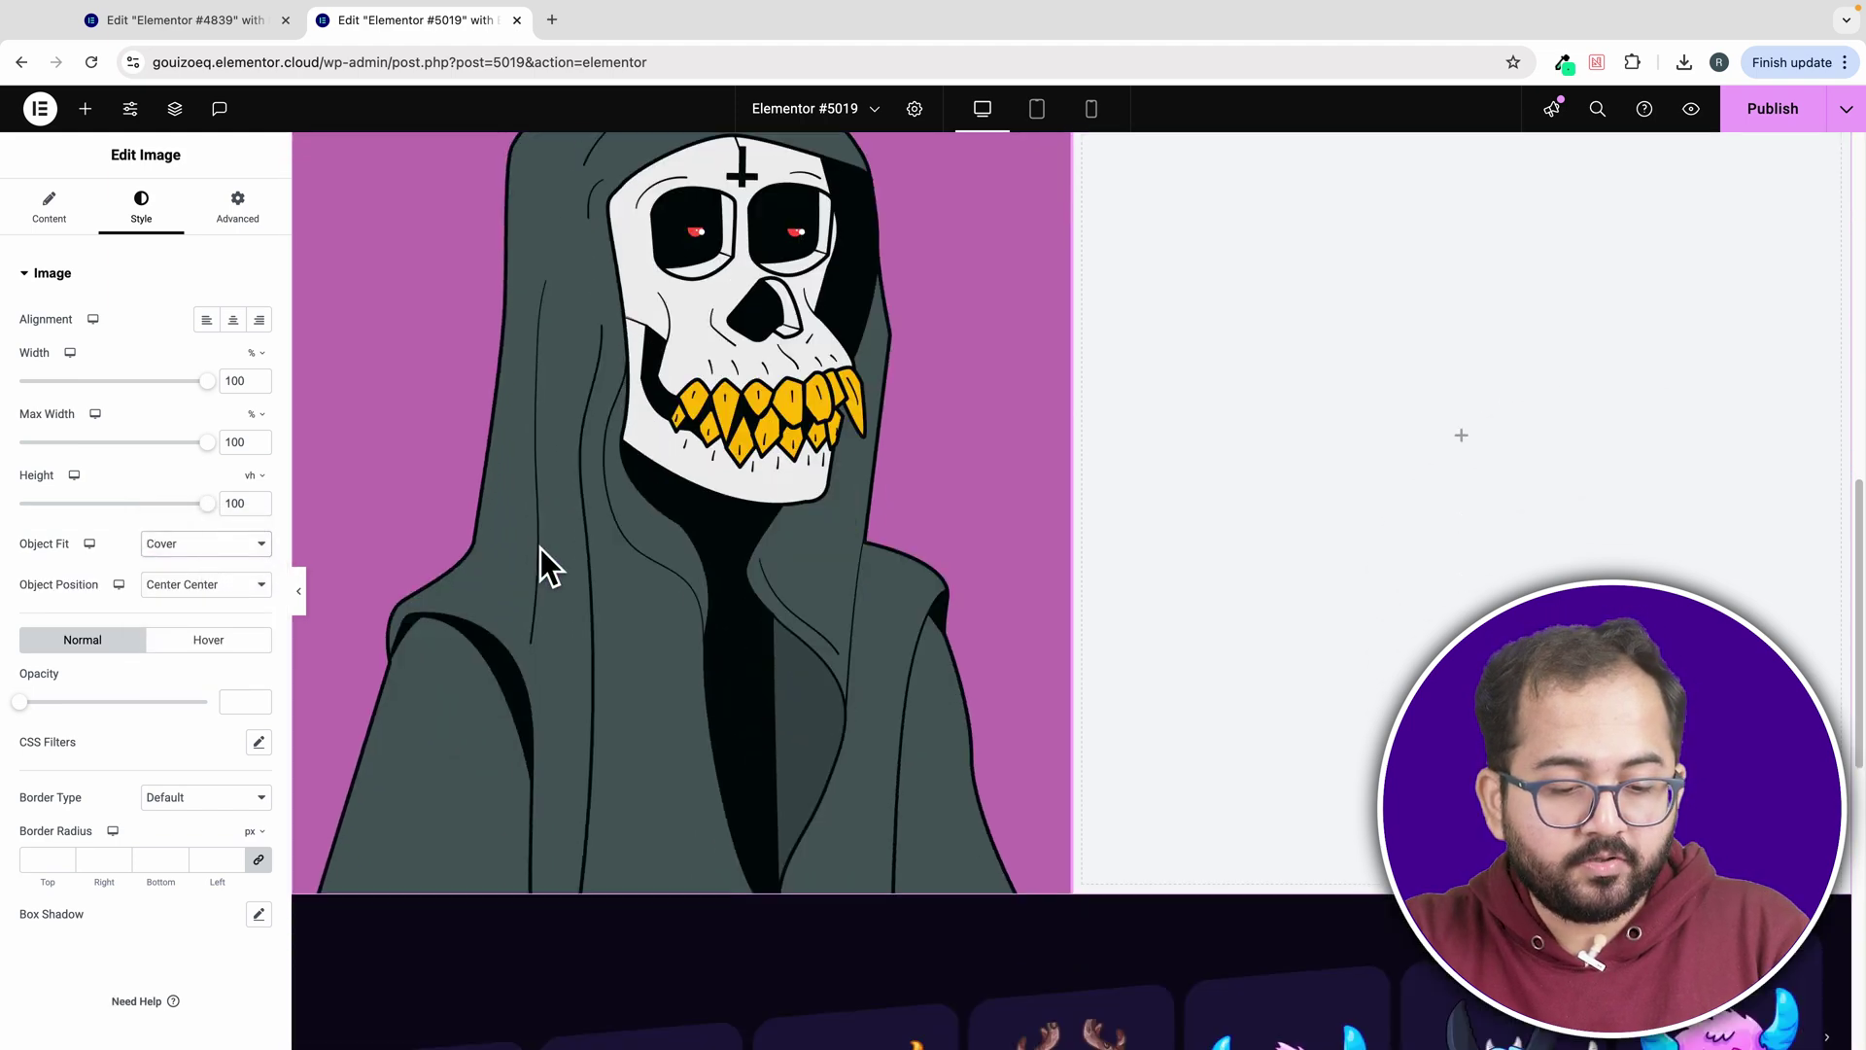
scroll(538, 546, "up", 5)
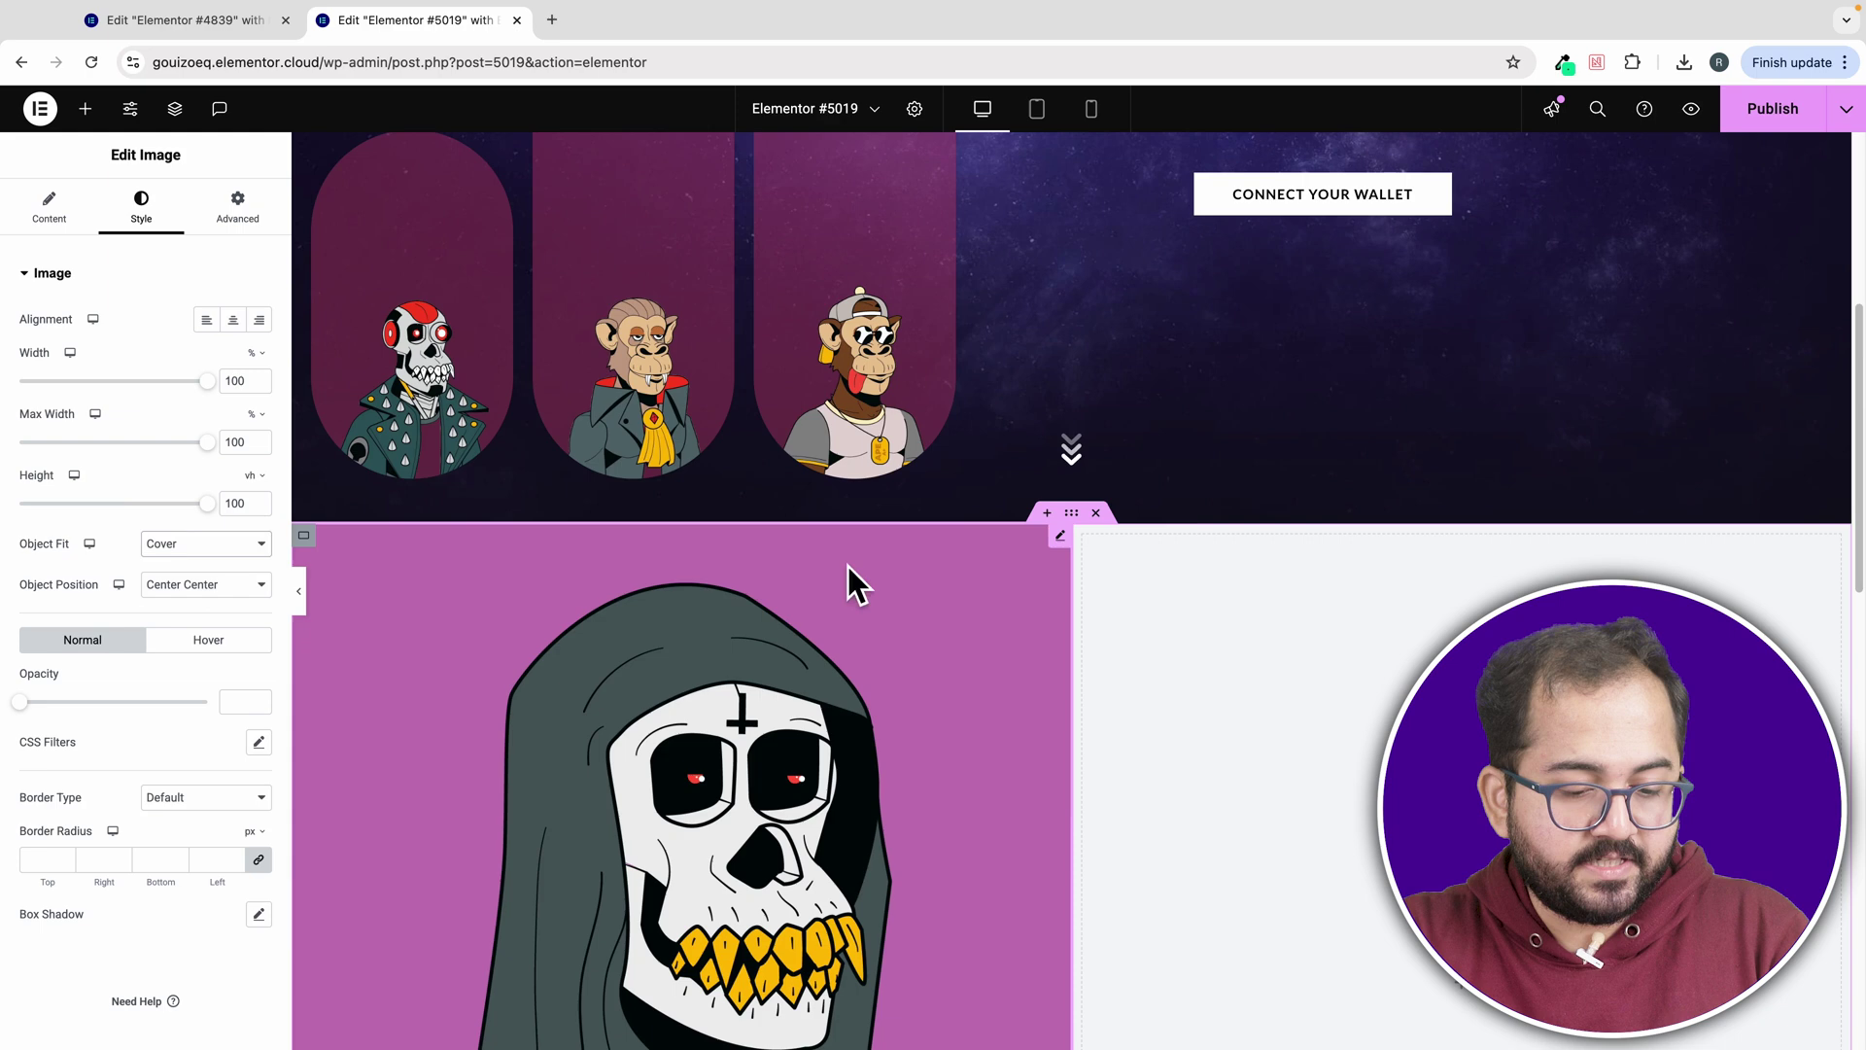
scroll(846, 574, "down", 2)
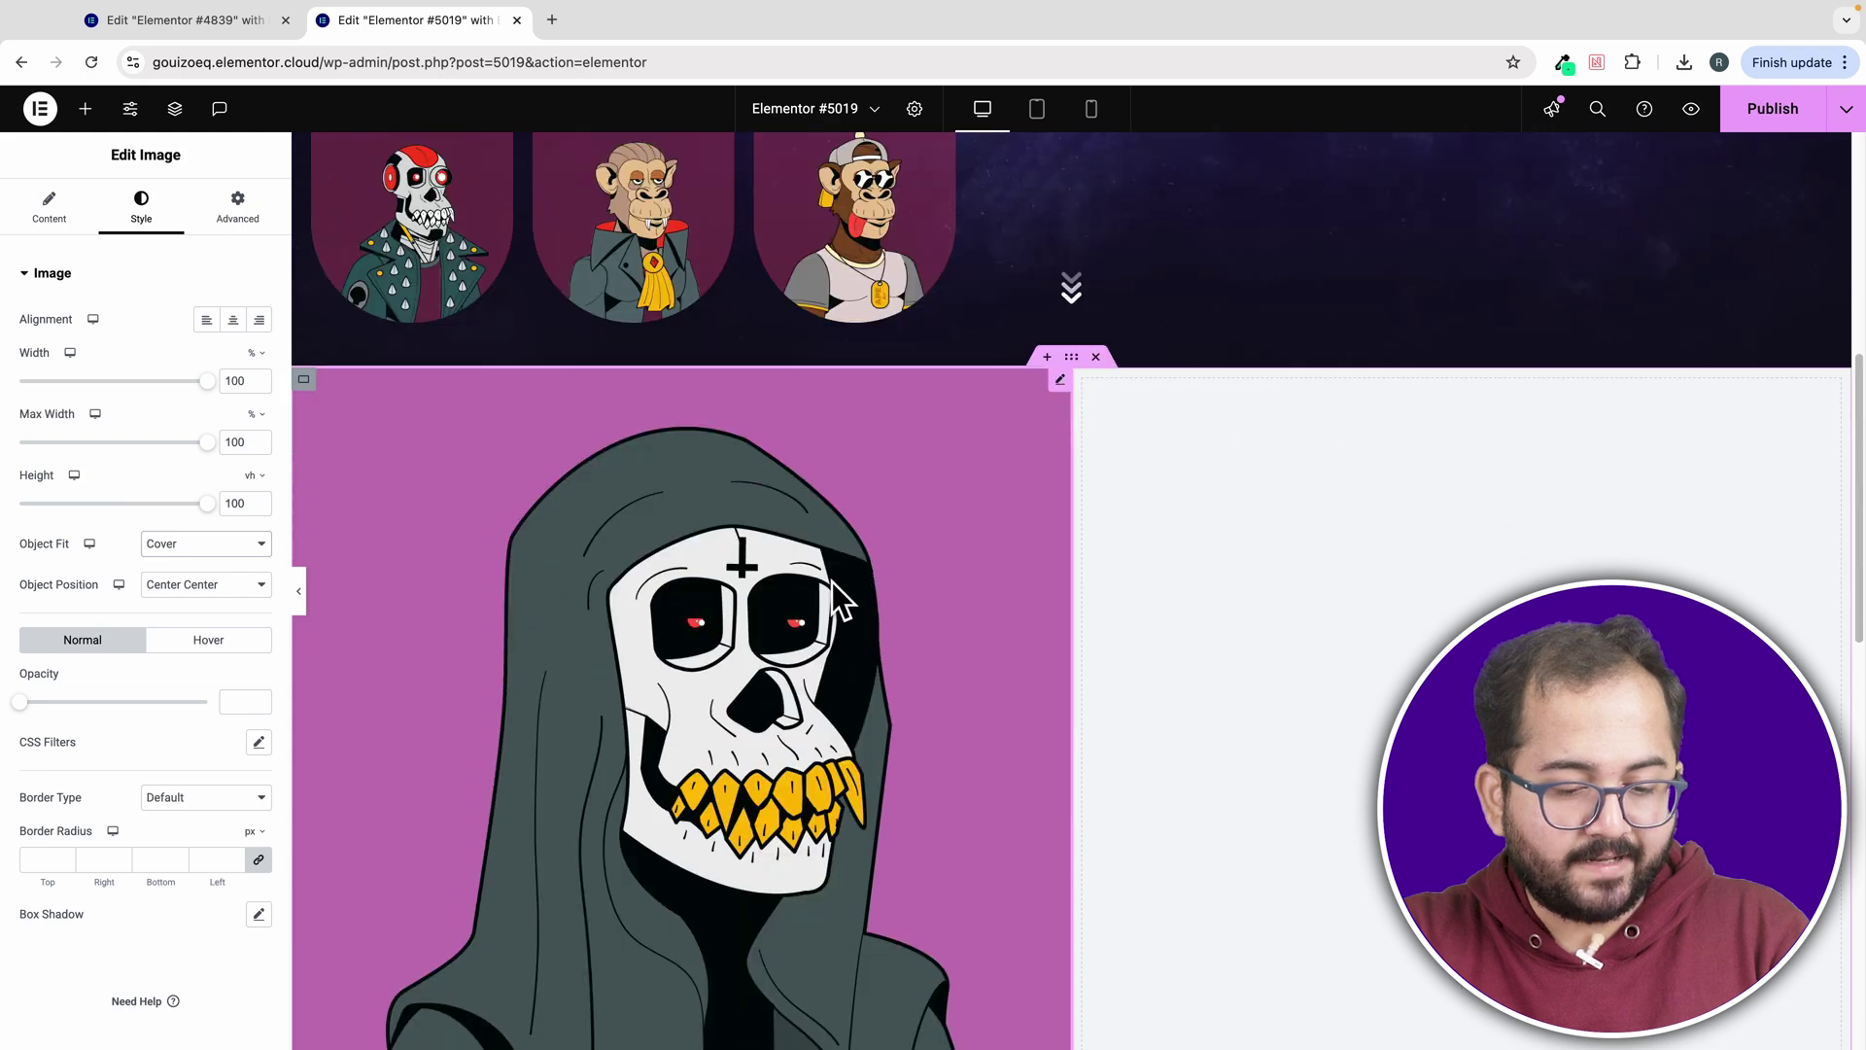
- Give the right column a classic background colour of #63092B
left_click(1409, 563)
left_click(153, 229)
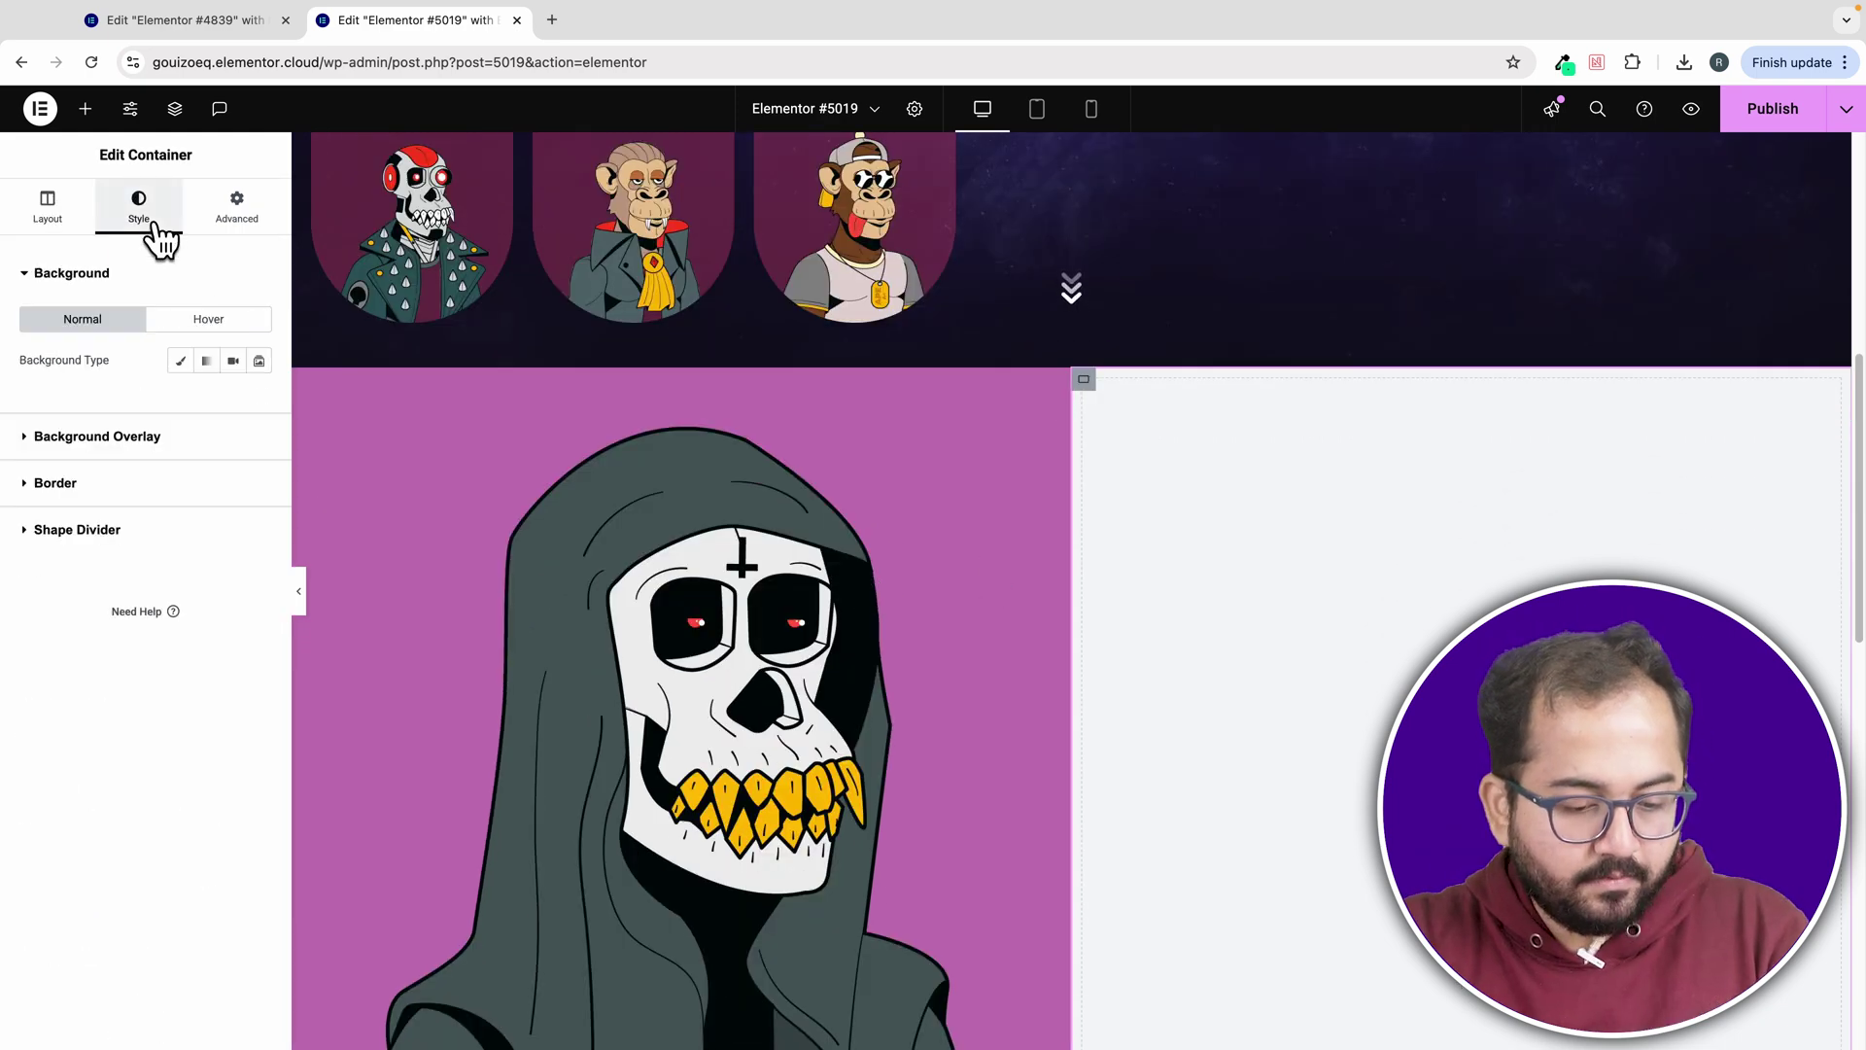
left_click(185, 368)
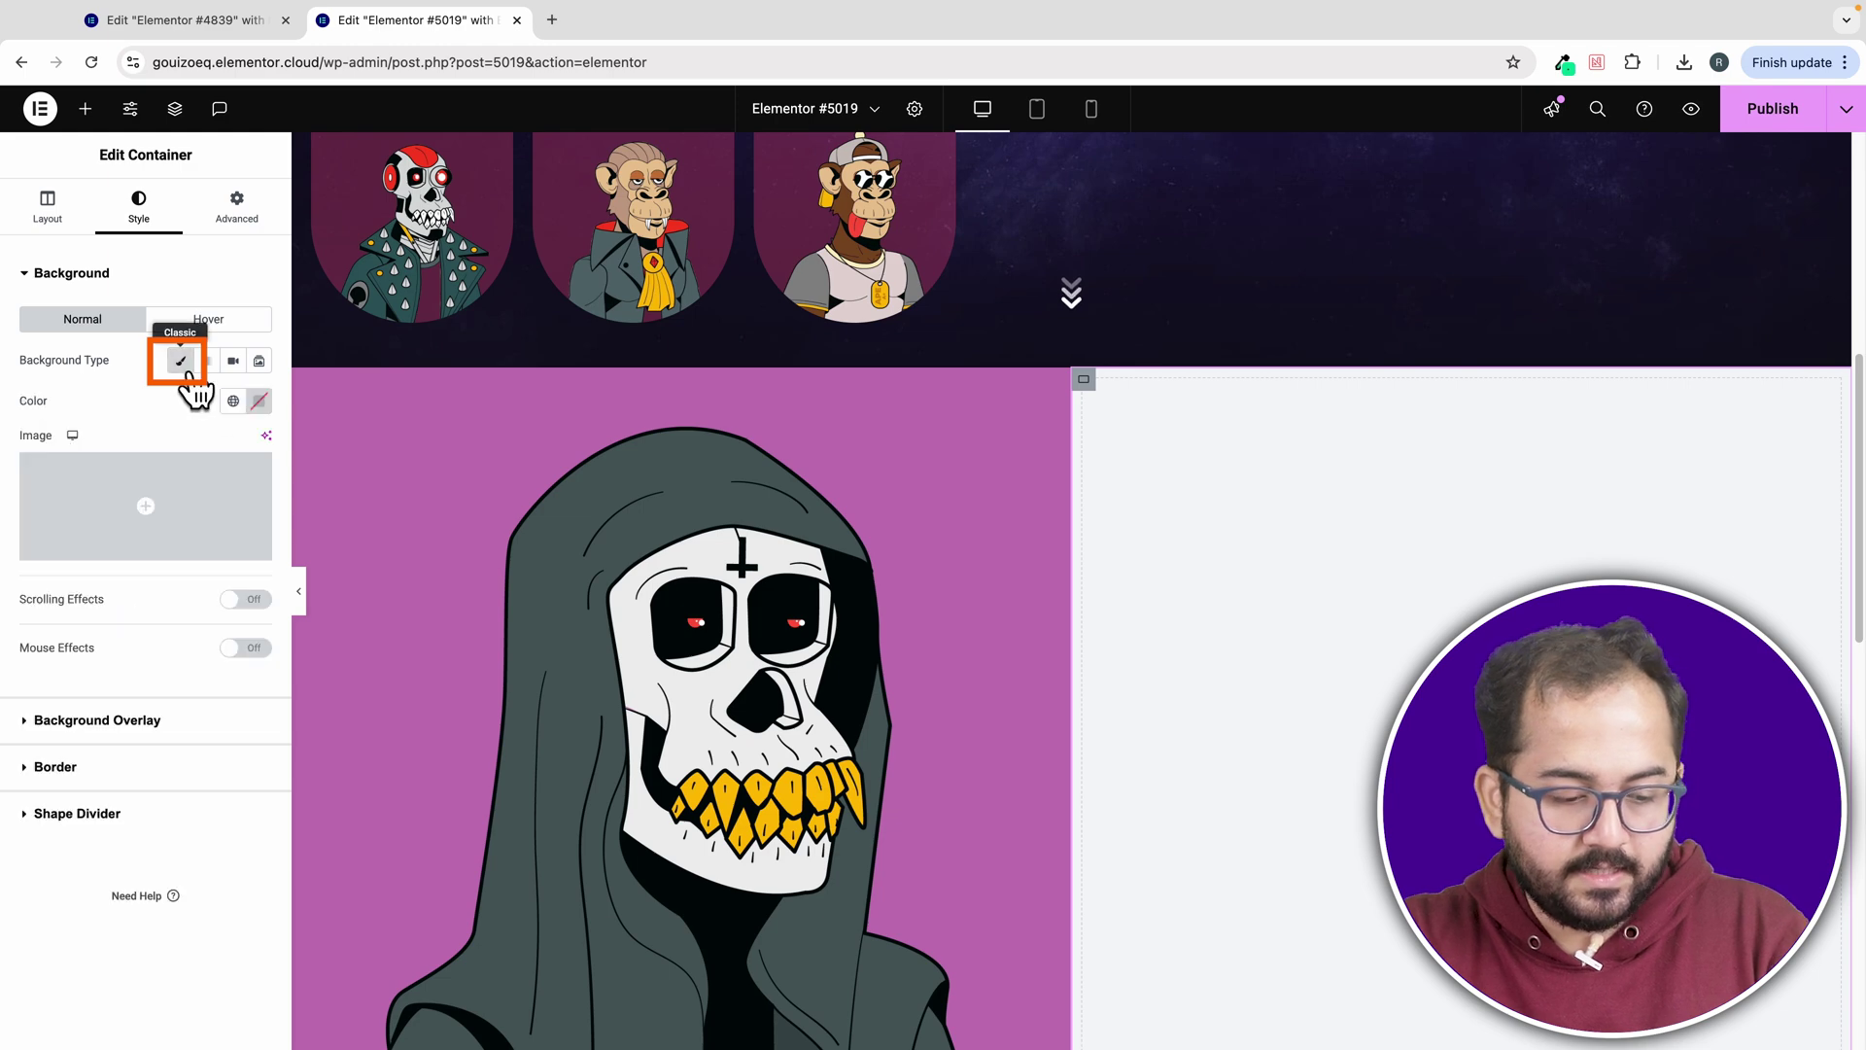
left_click(259, 403)
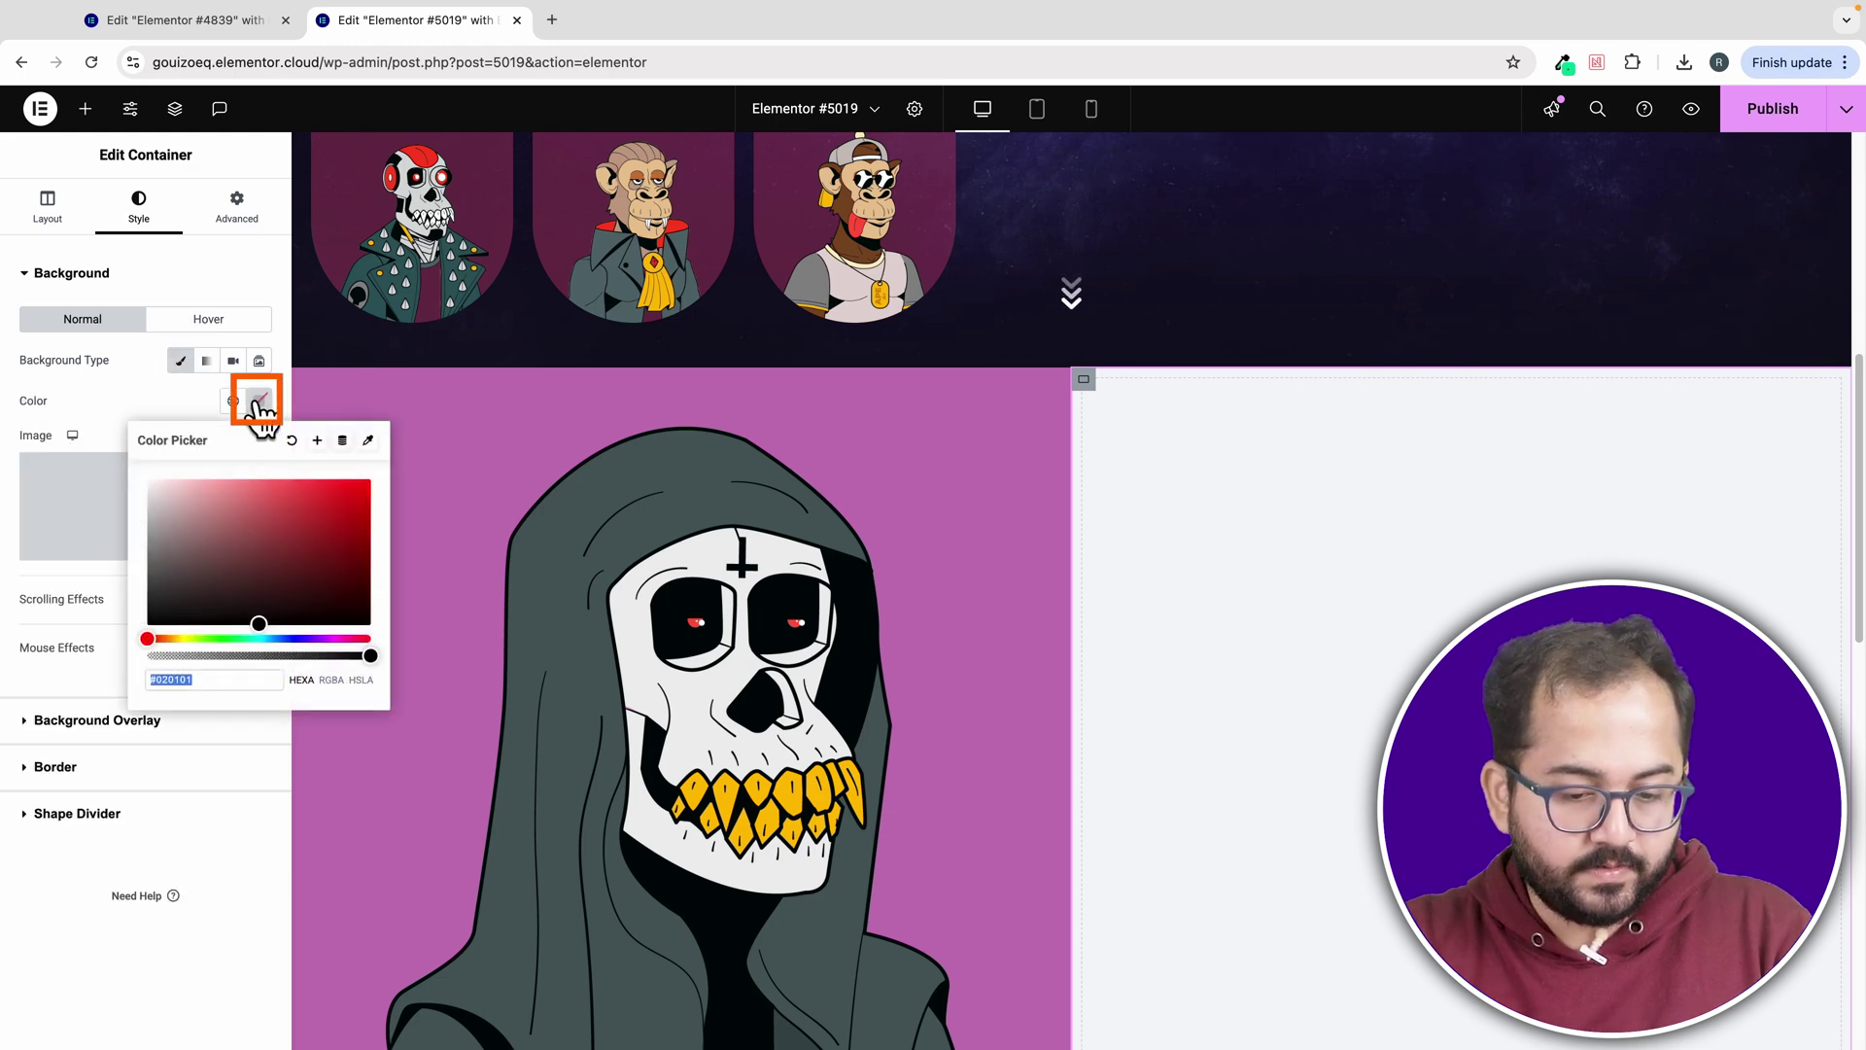
type("#63092B")
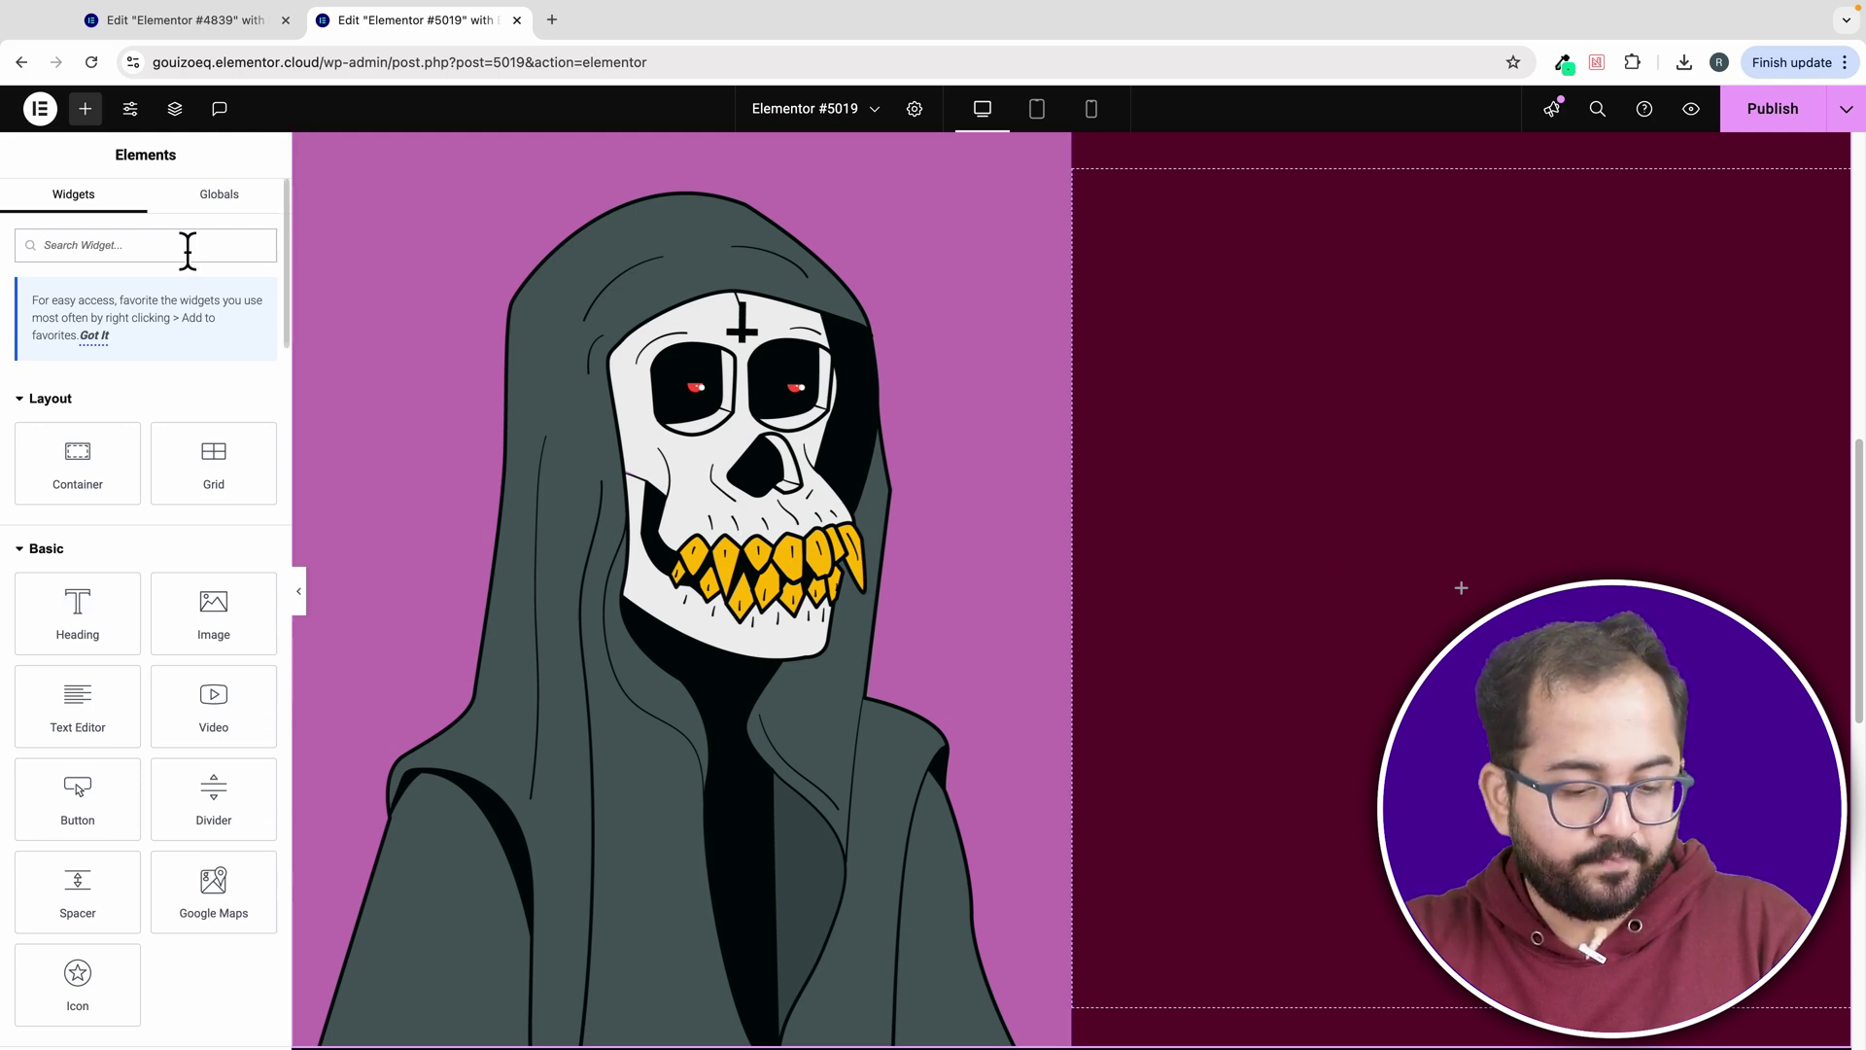
- Add a row-direction container with a Heading widget inside the maroon column
left_click_drag(91, 470, 1333, 452)
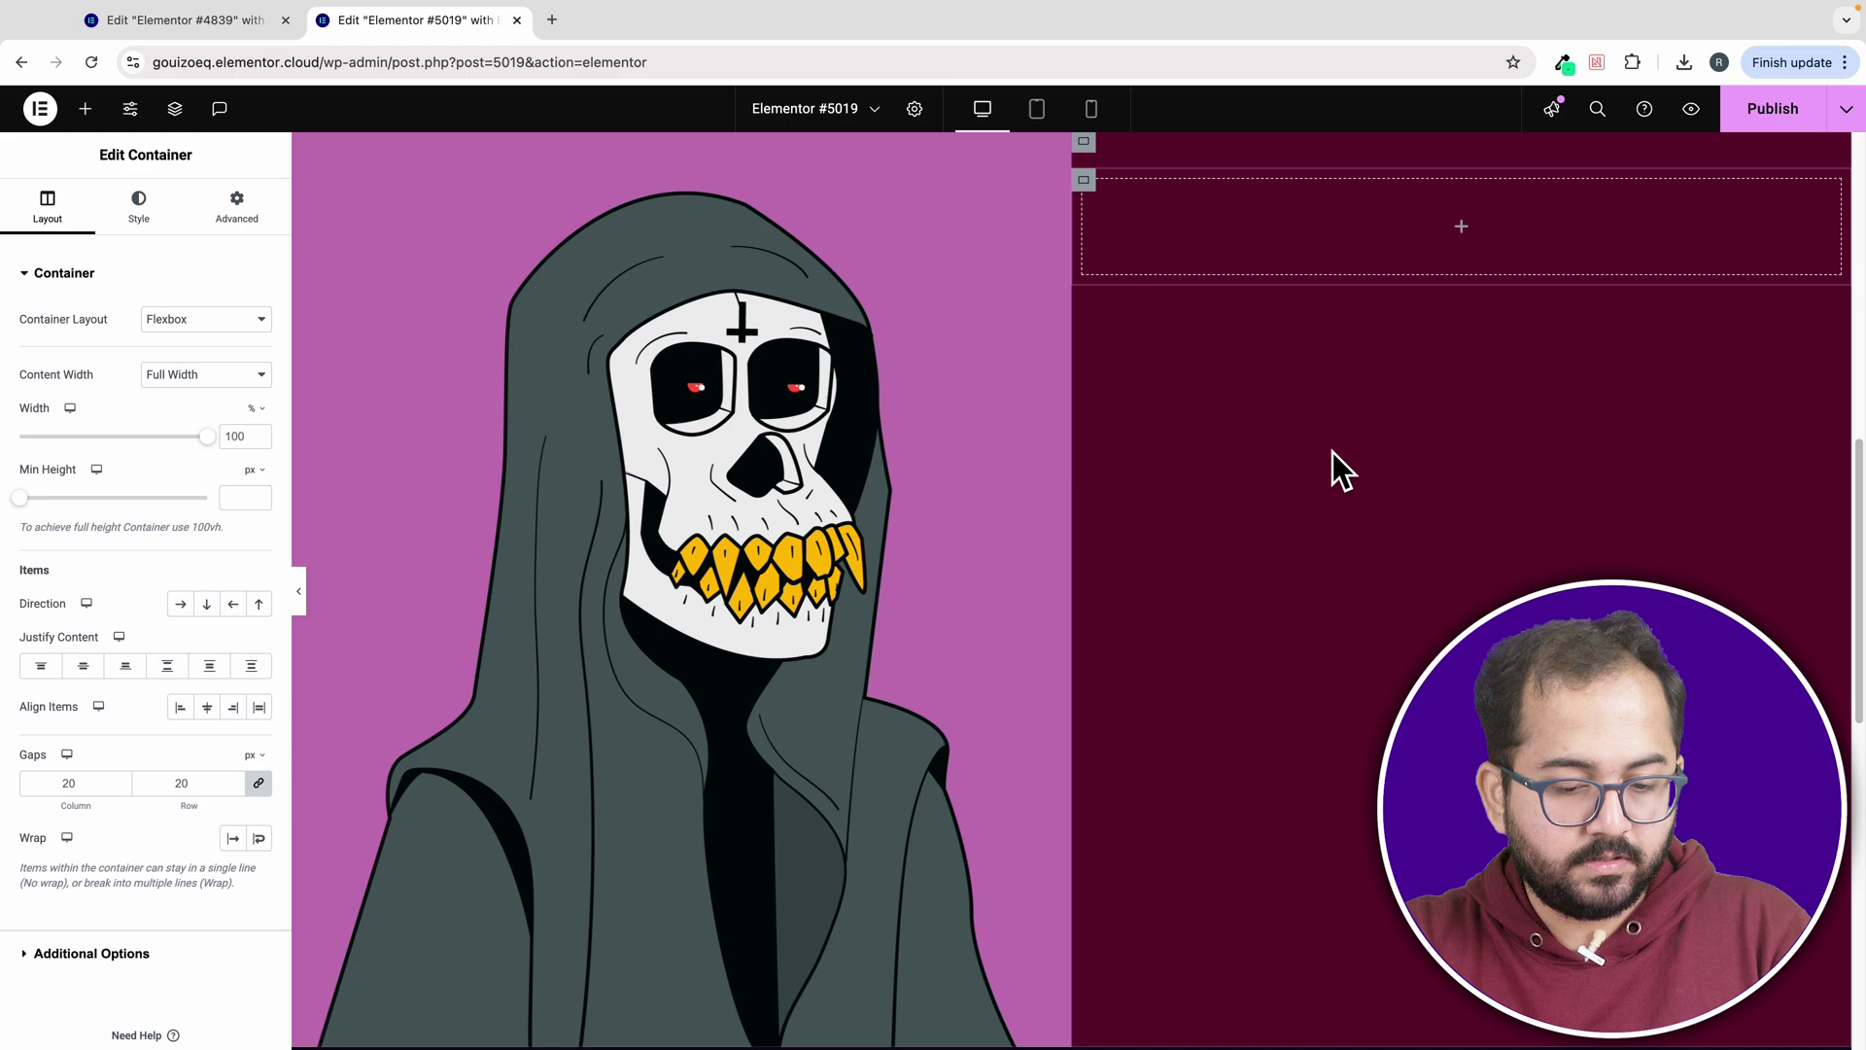
left_click(182, 607)
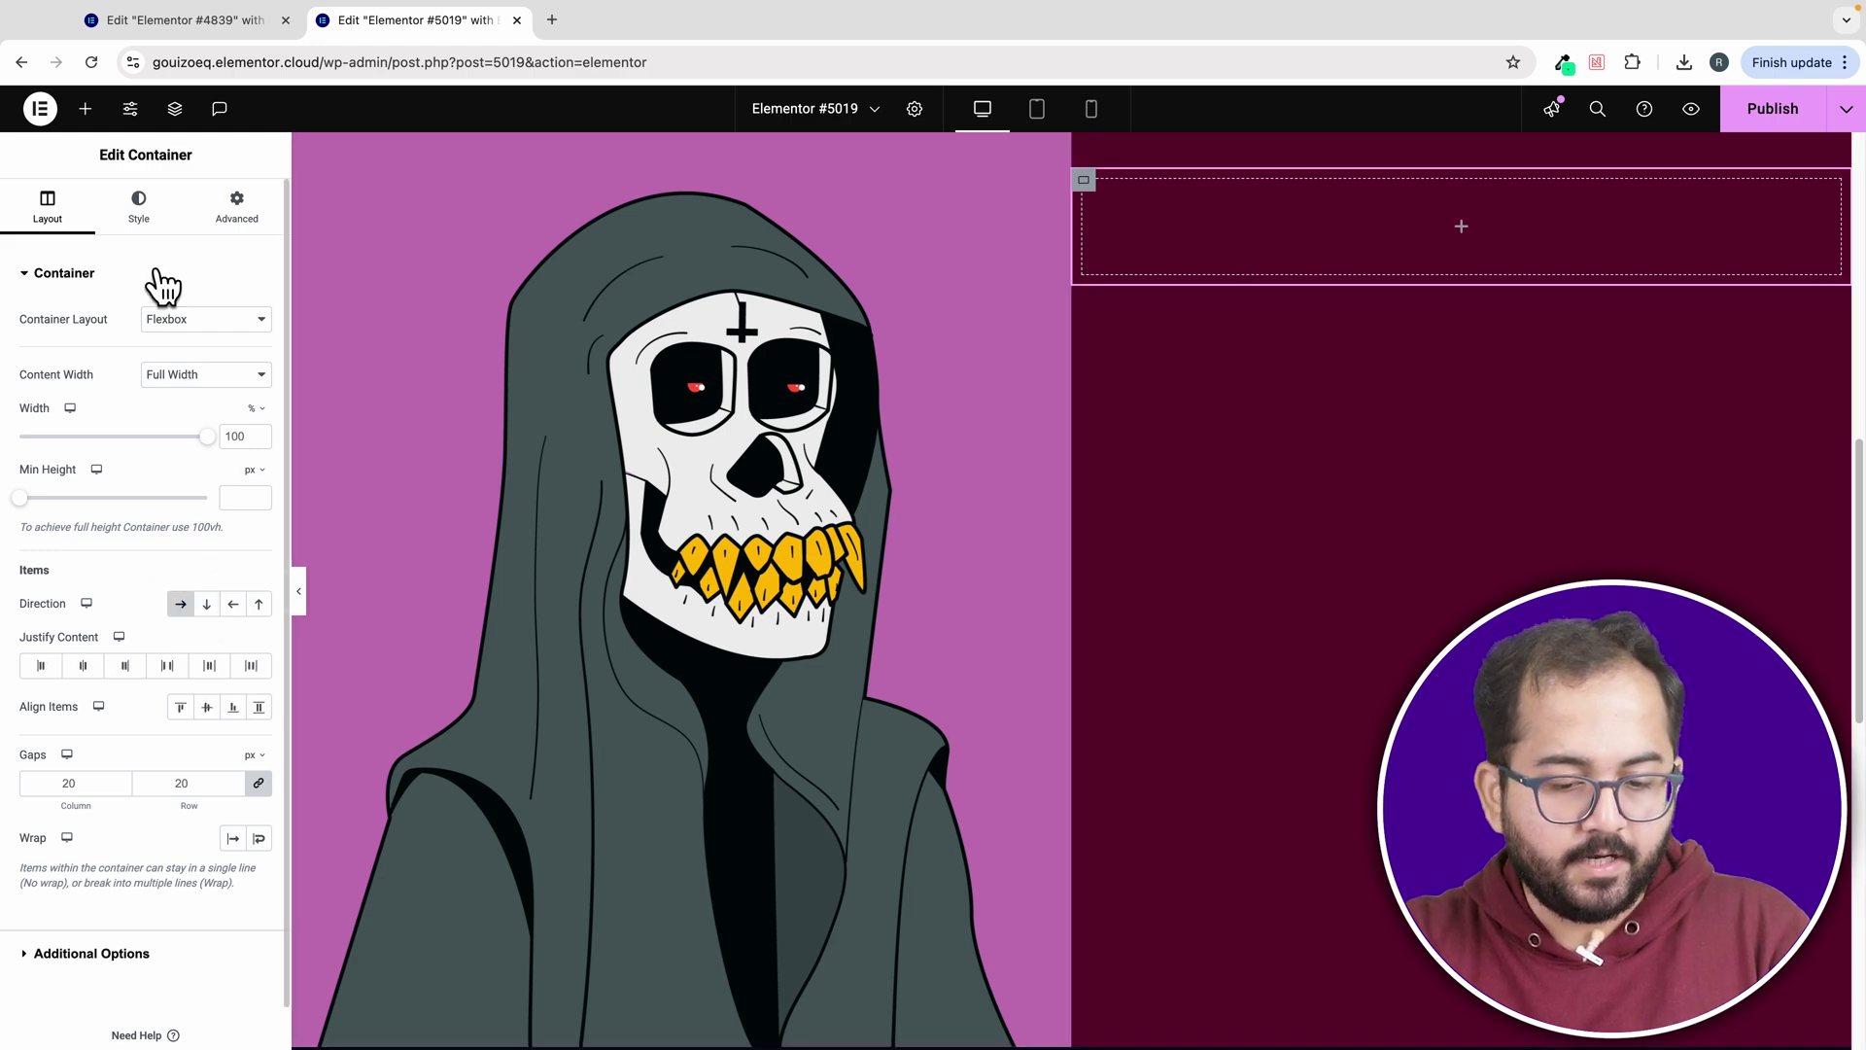
left_click(85, 108)
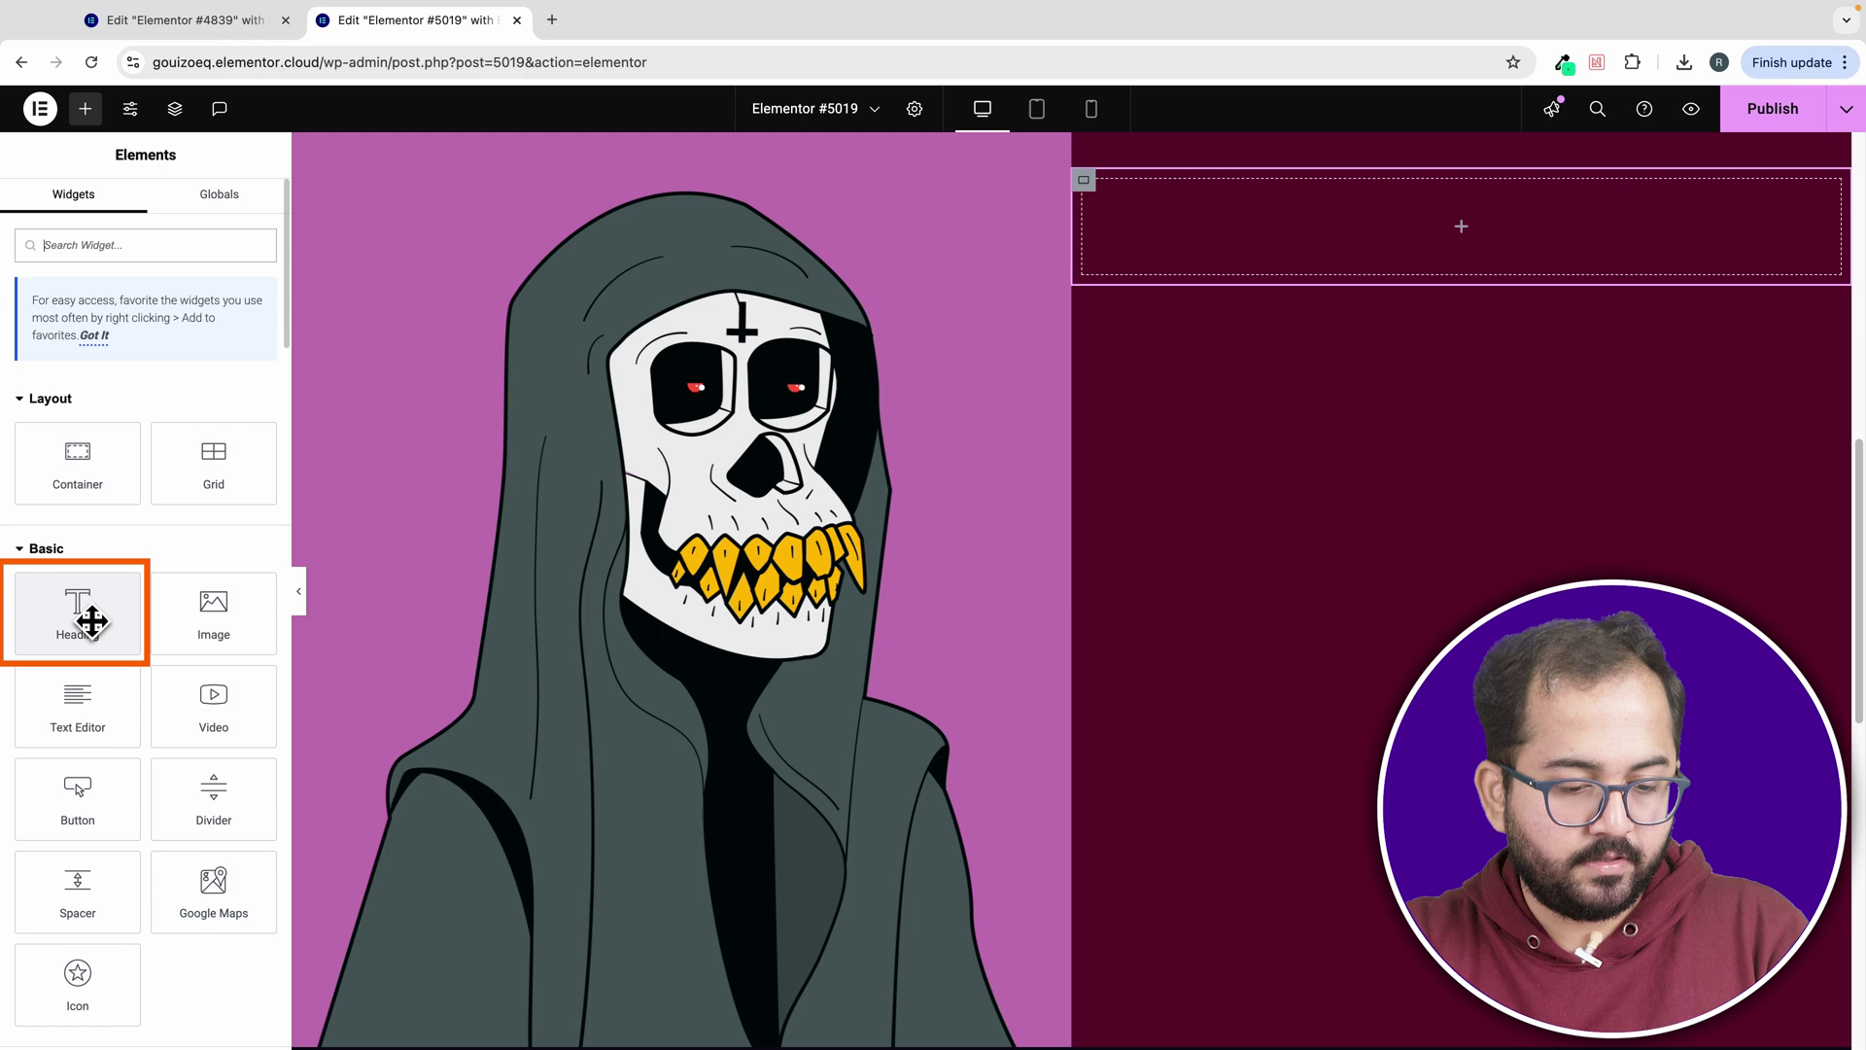
left_click_drag(91, 620, 1176, 255)
- Duplicate the heading, paste the artwork sentence as its title, and begin its typography styling
left_click(1216, 212)
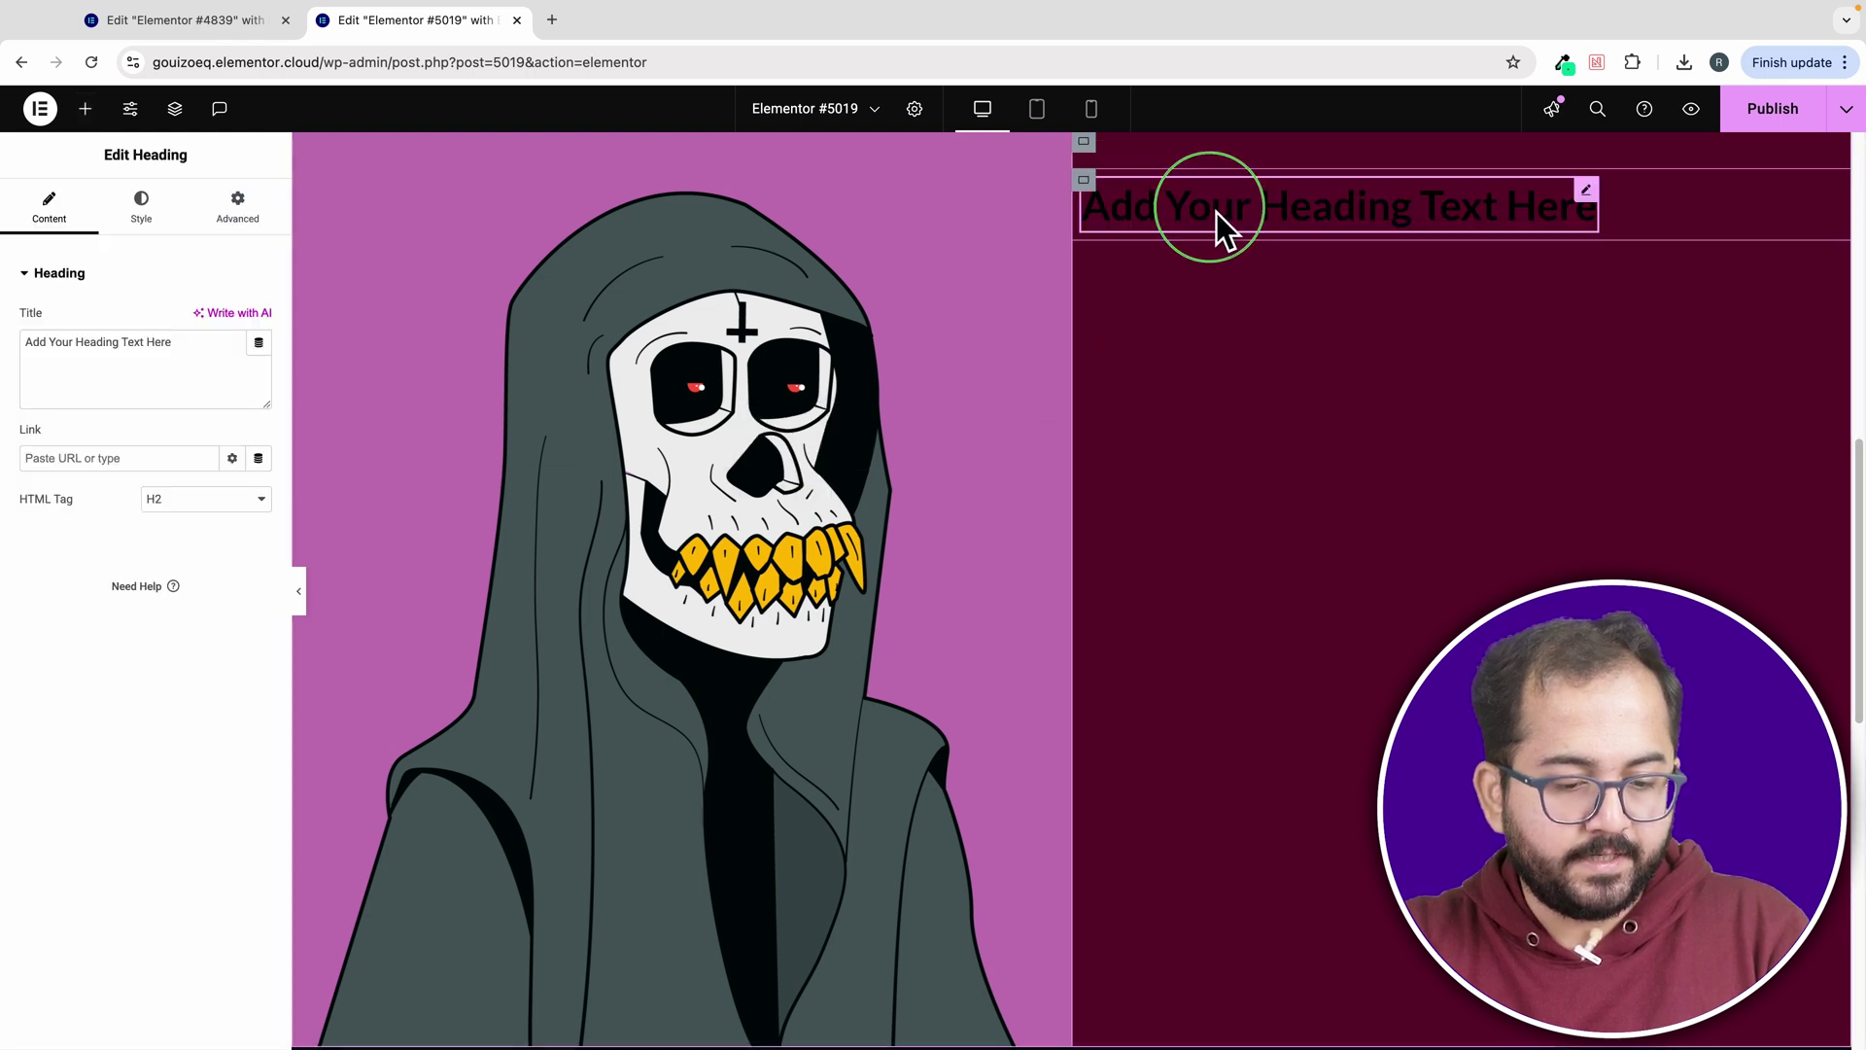
right_click(1216, 212)
left_click(1254, 262)
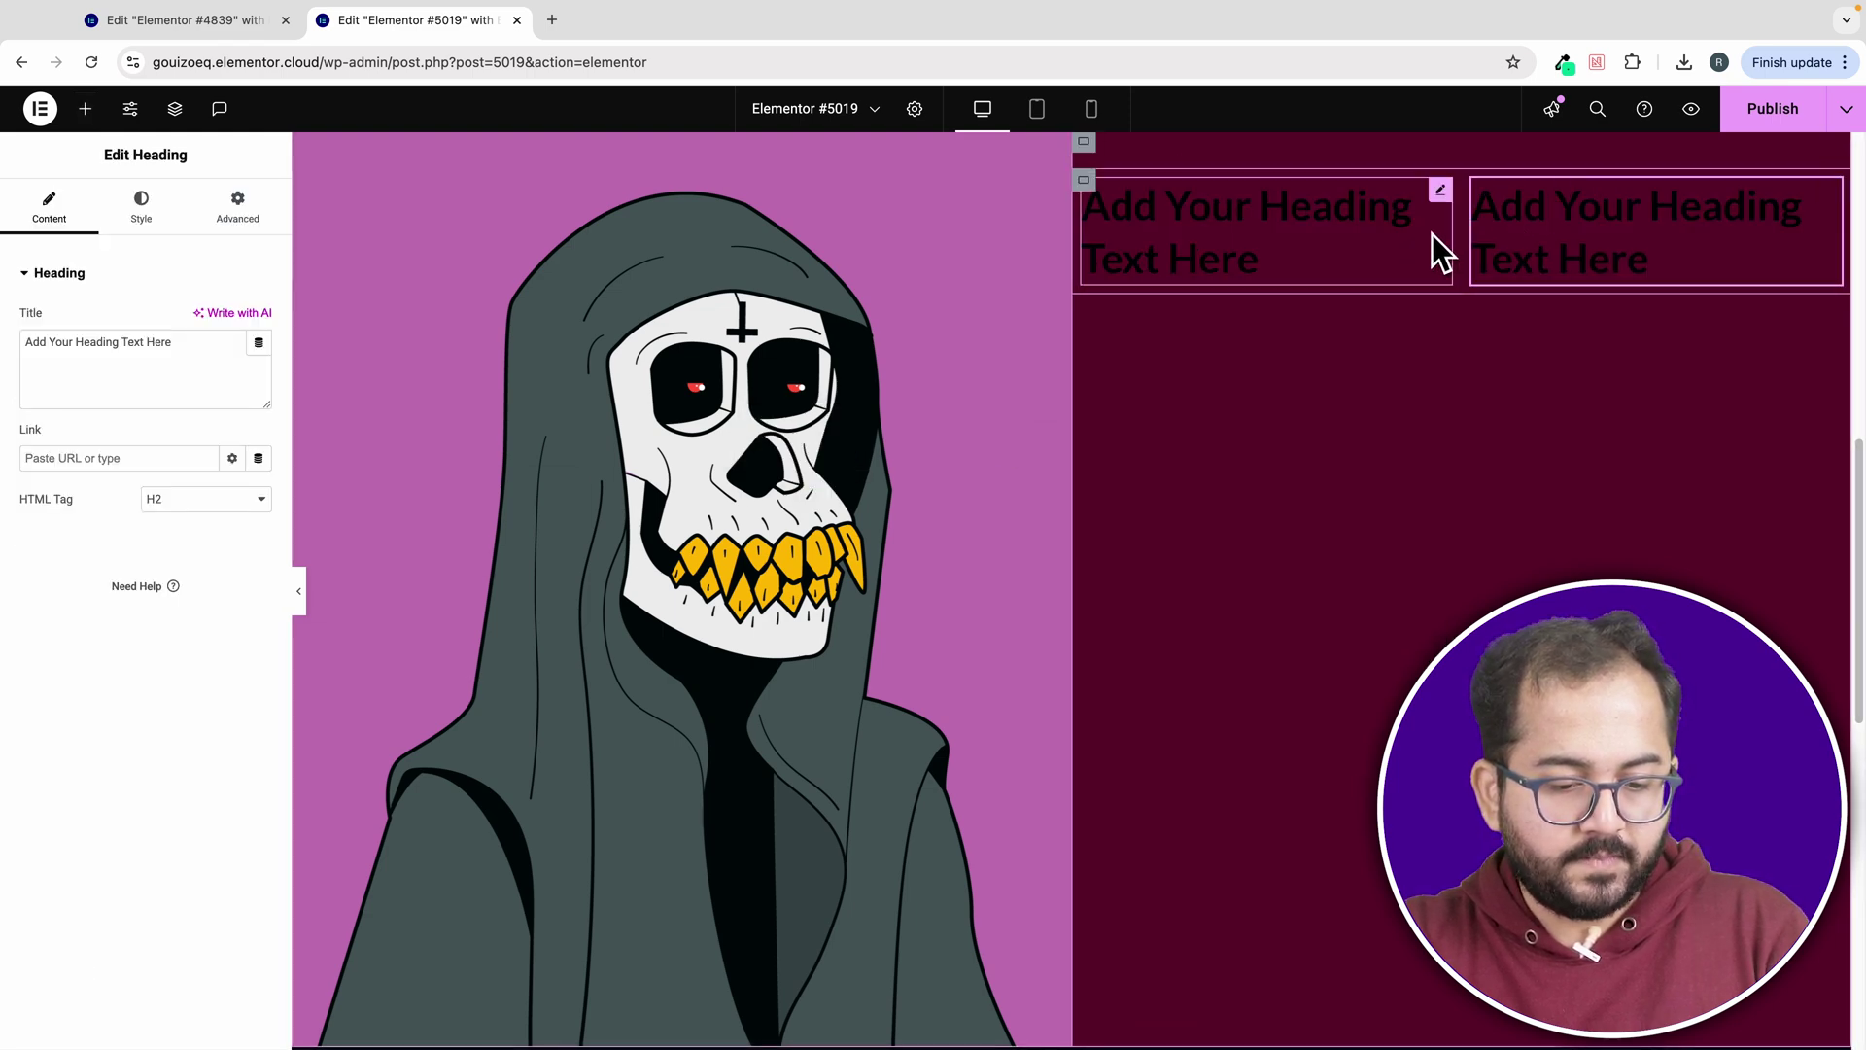
left_click(1281, 237)
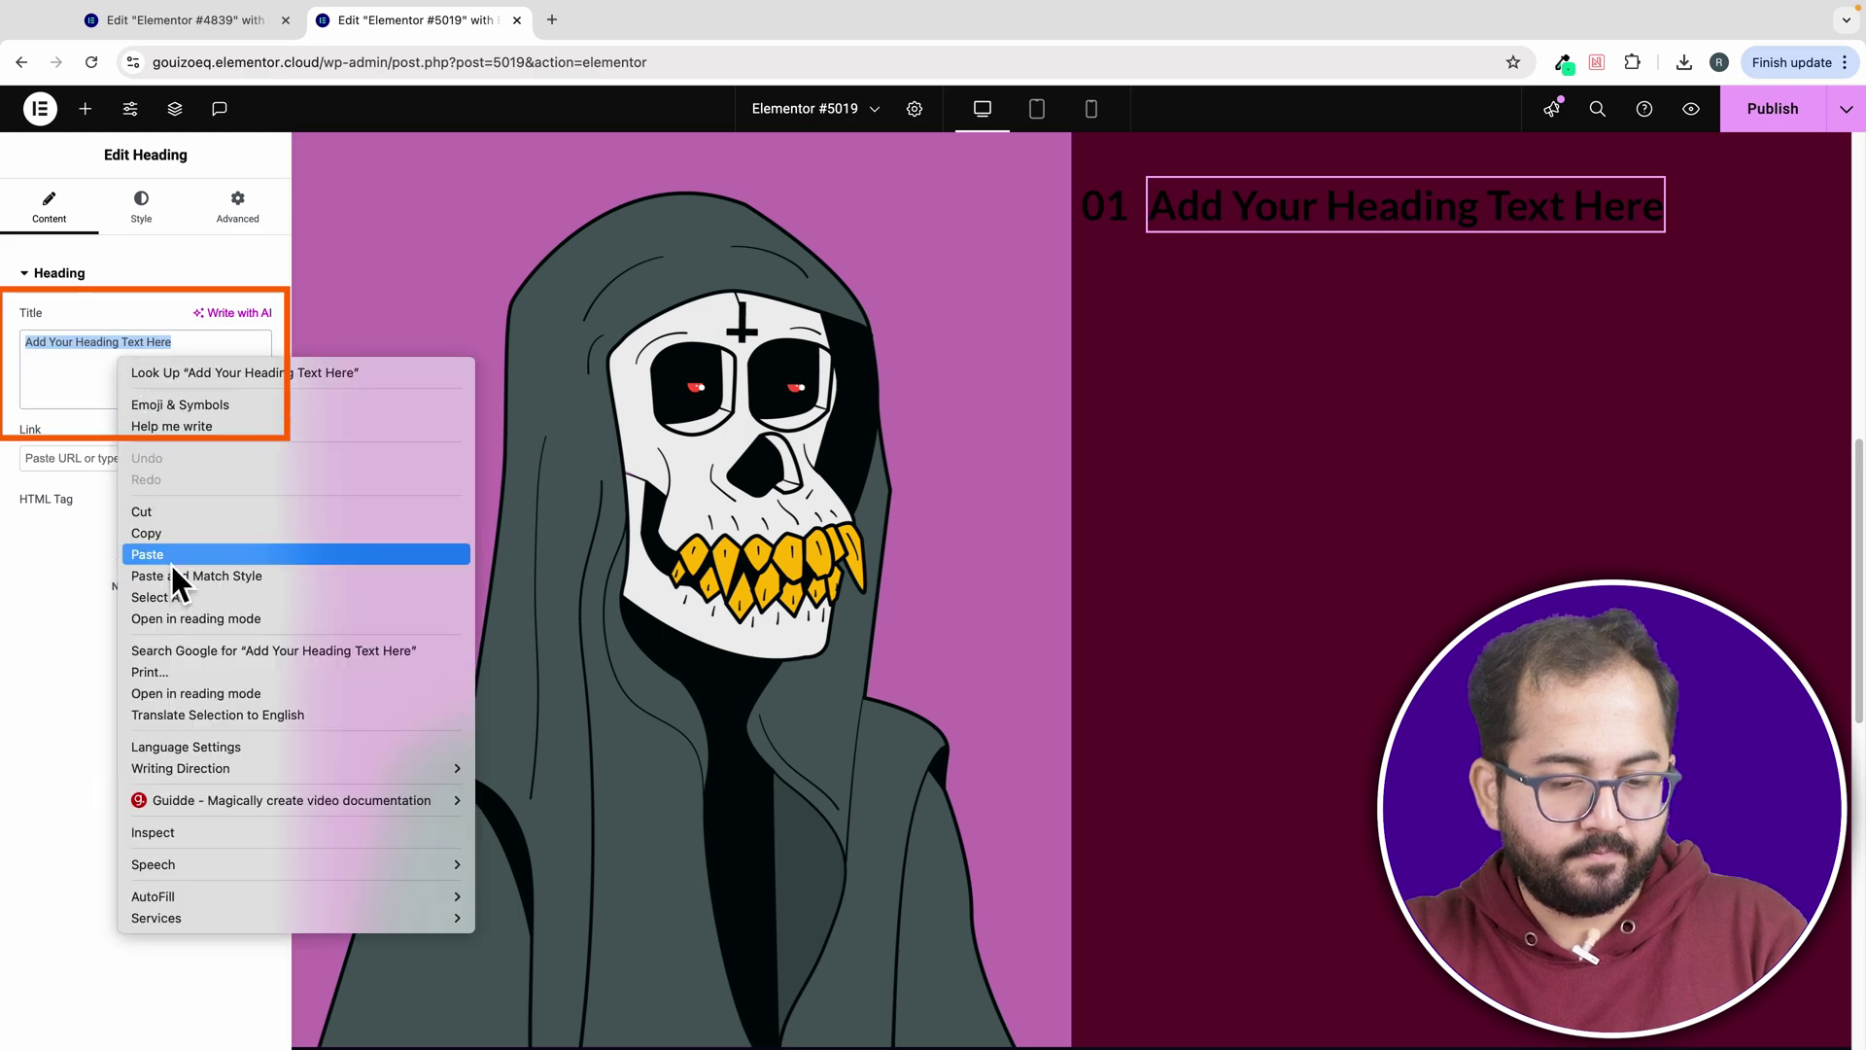
left_click(171, 562)
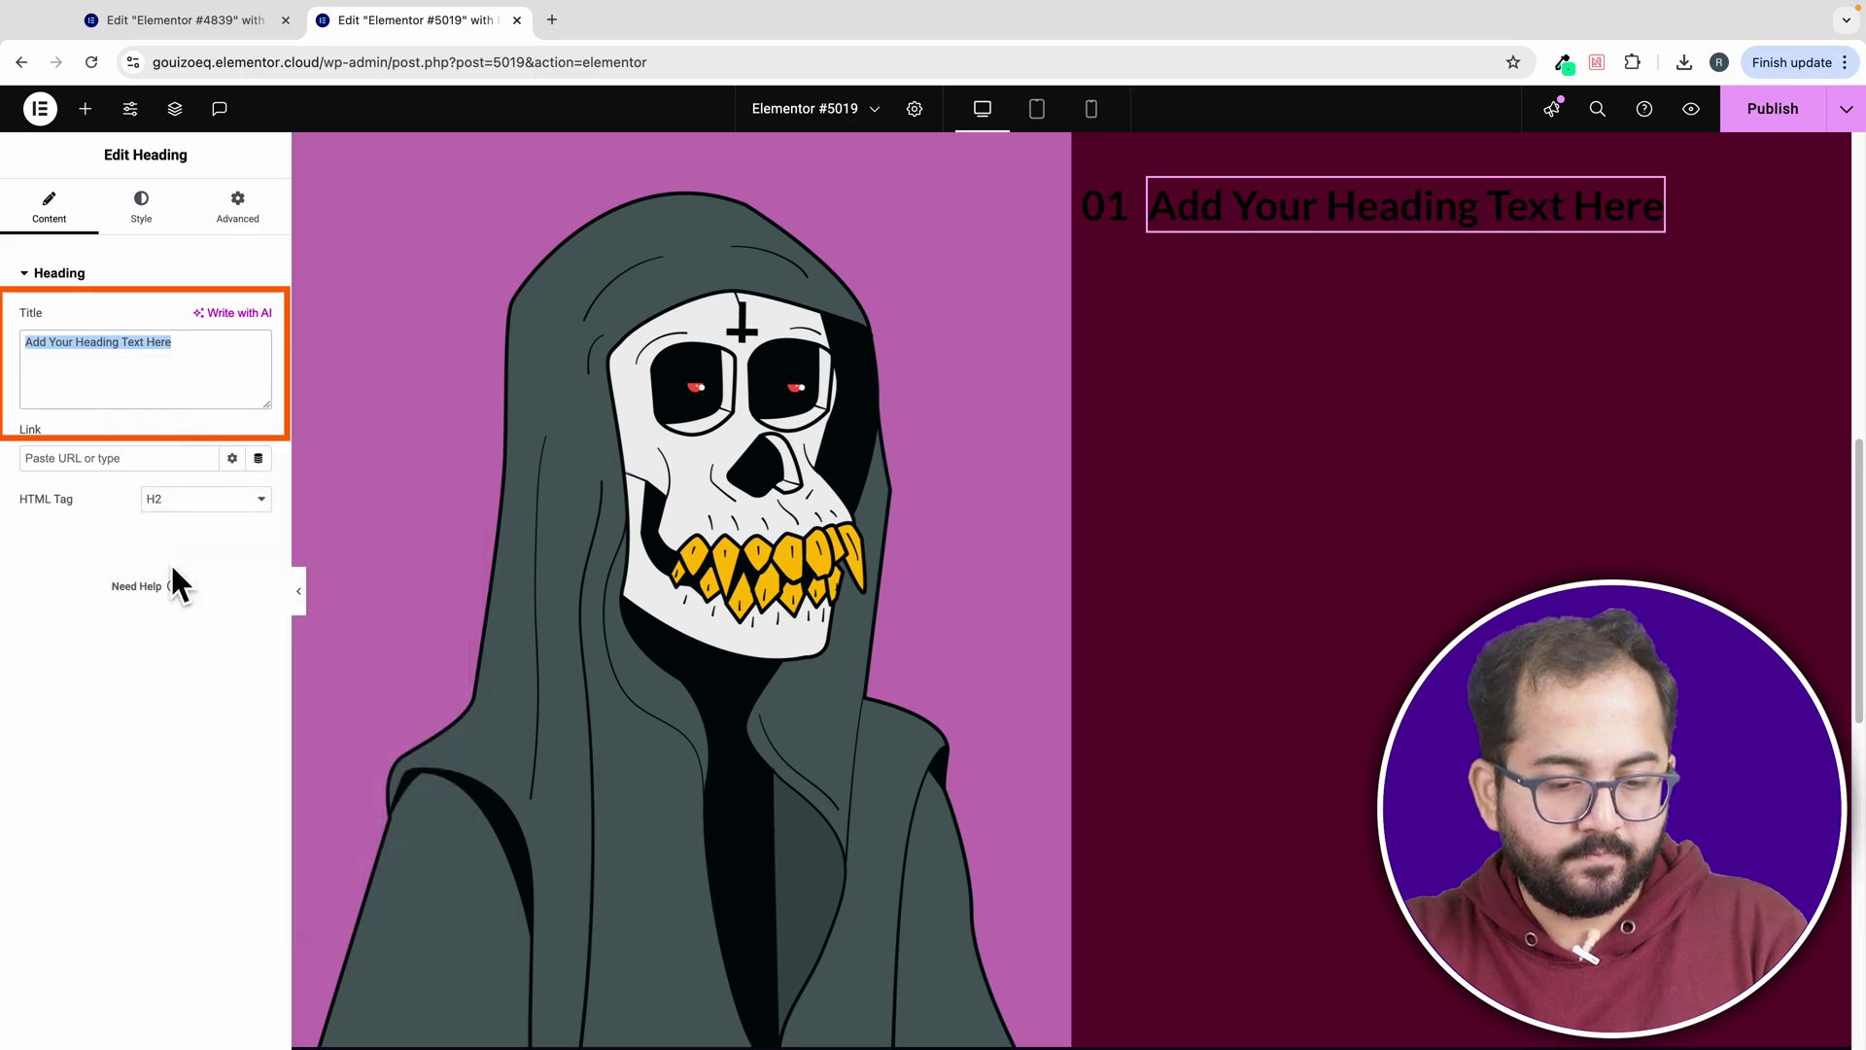
left_click(145, 208)
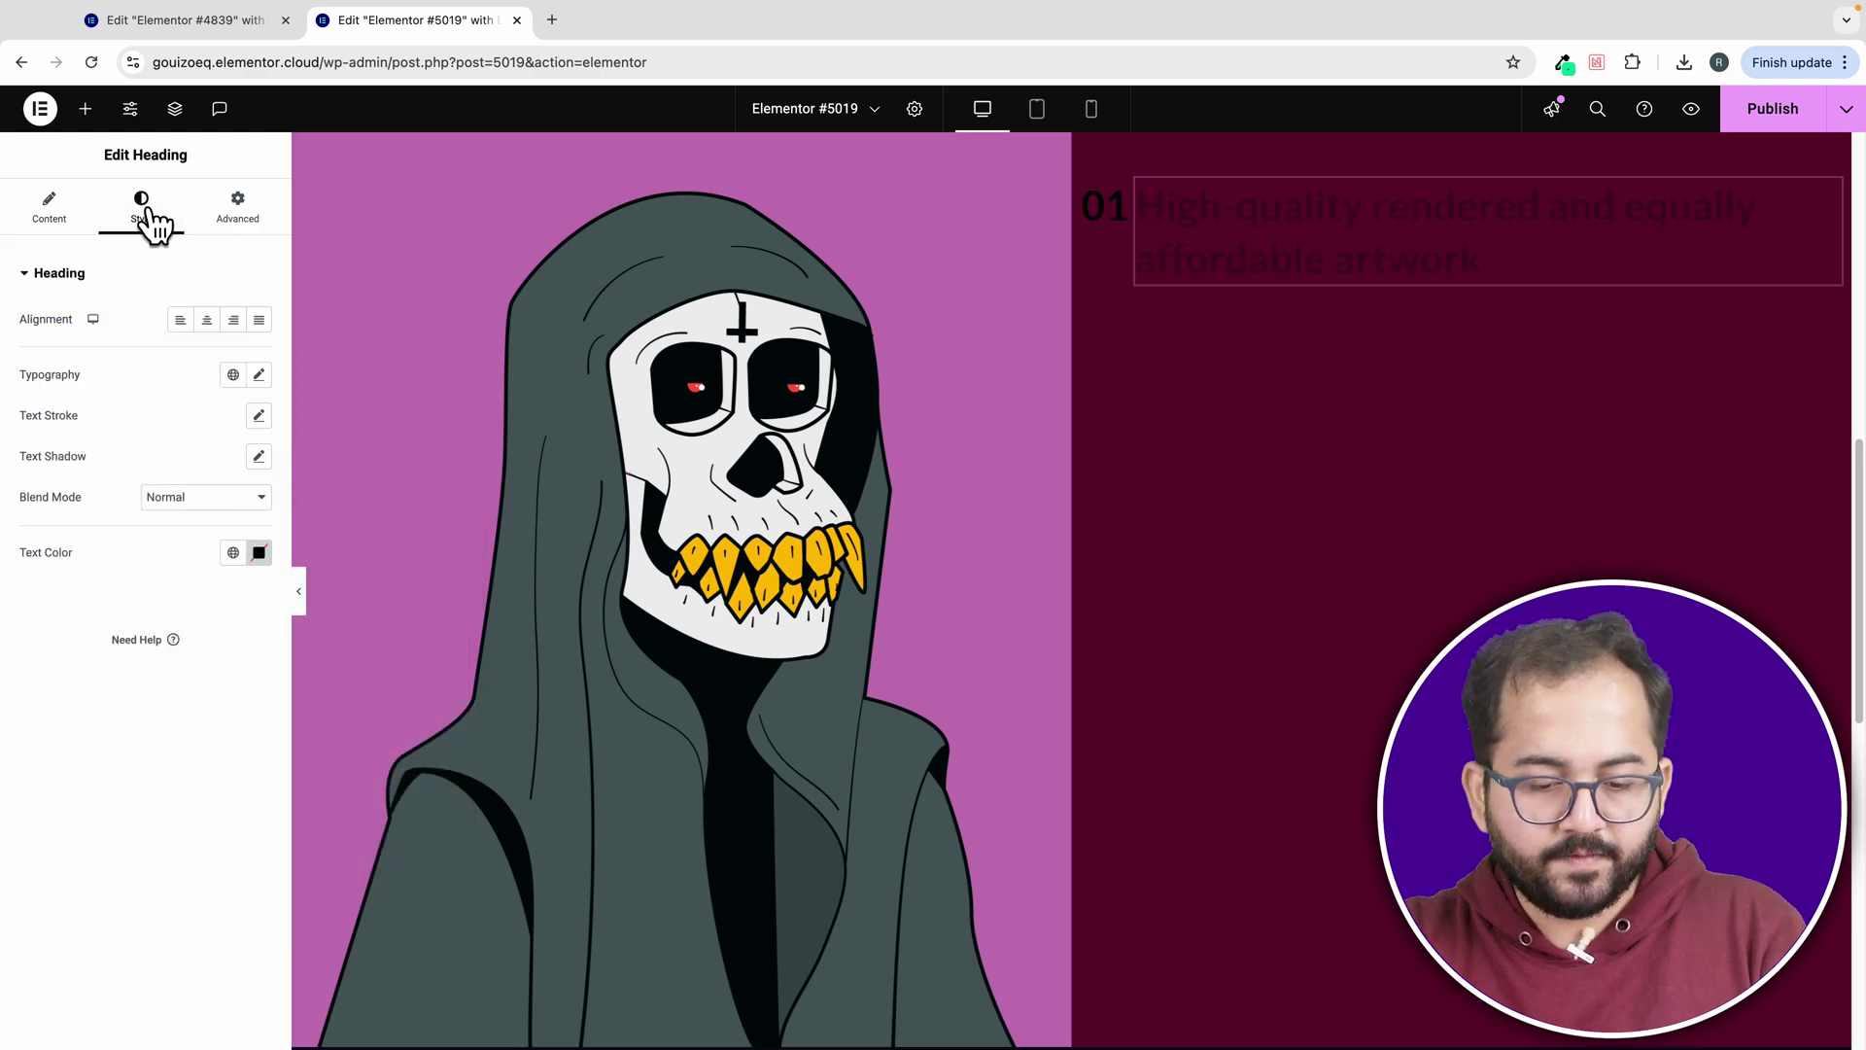
left_click(258, 374)
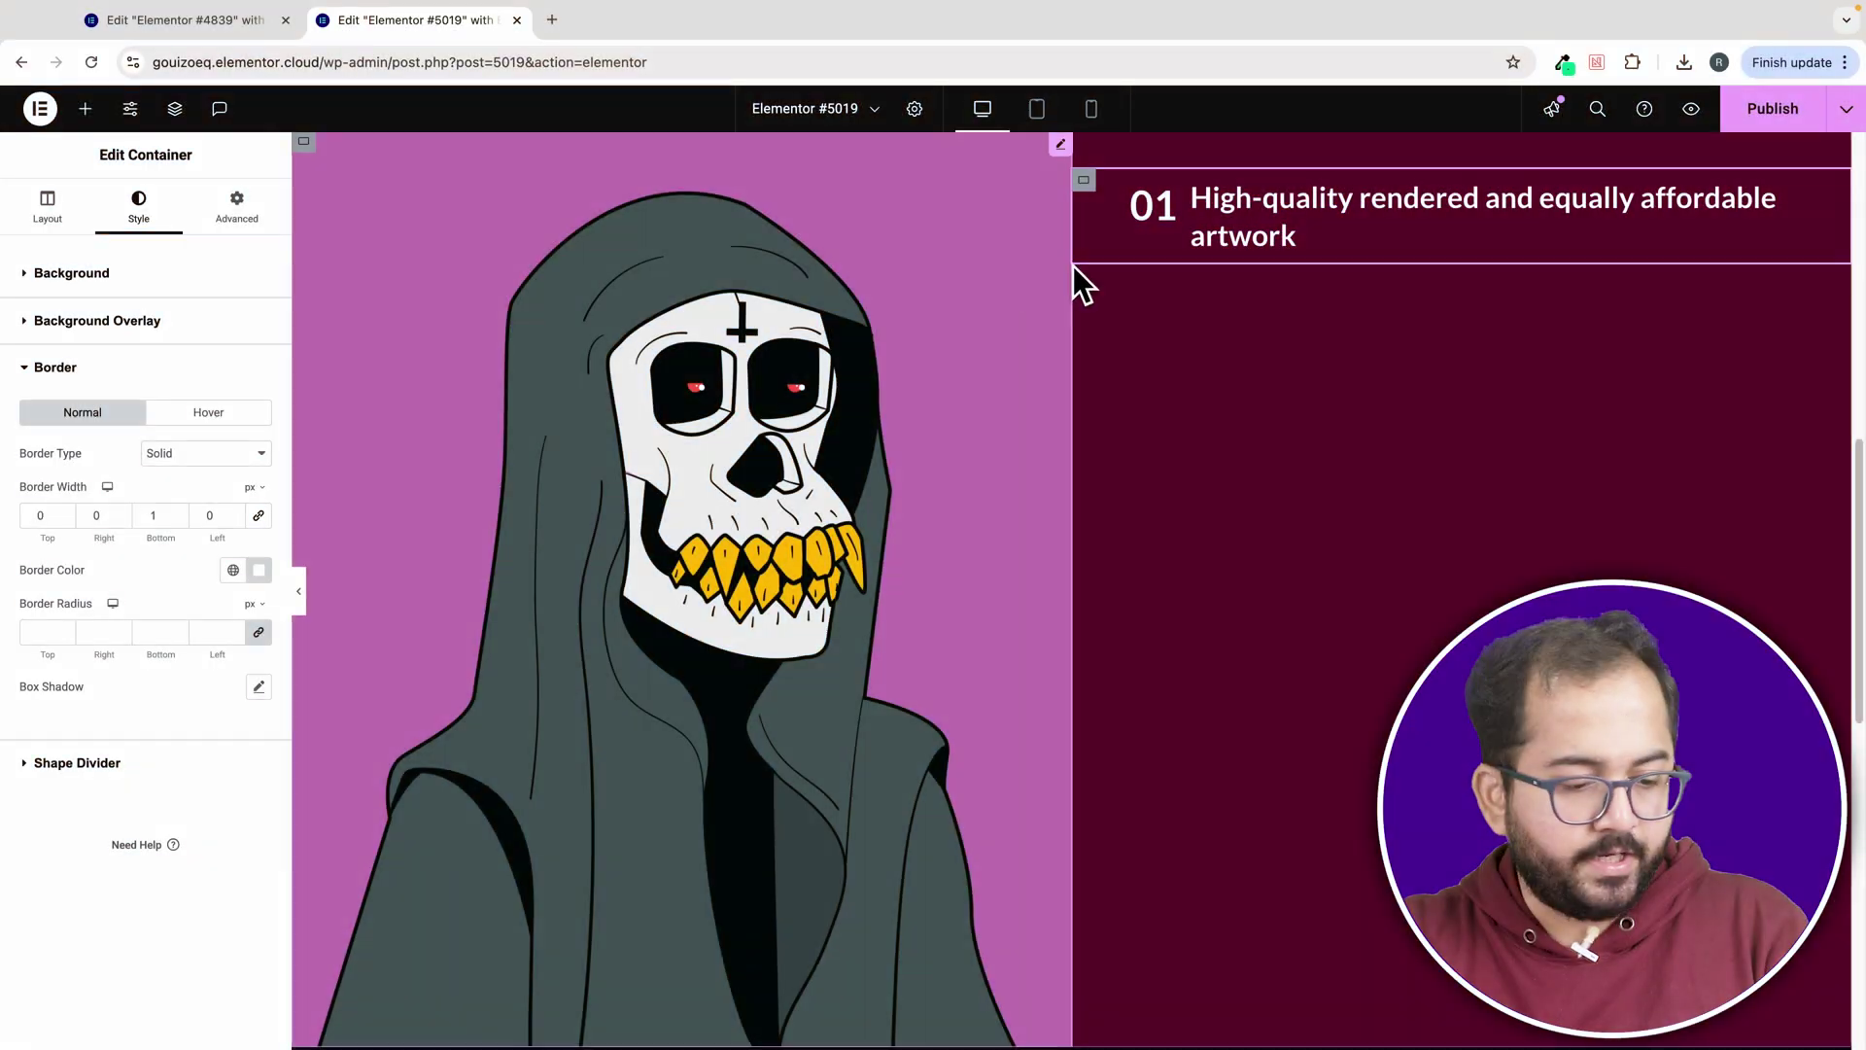
- Duplicate the 01 row repeatedly to stack identical entries down the maroon column
right_click(1079, 187)
left_click(1122, 251)
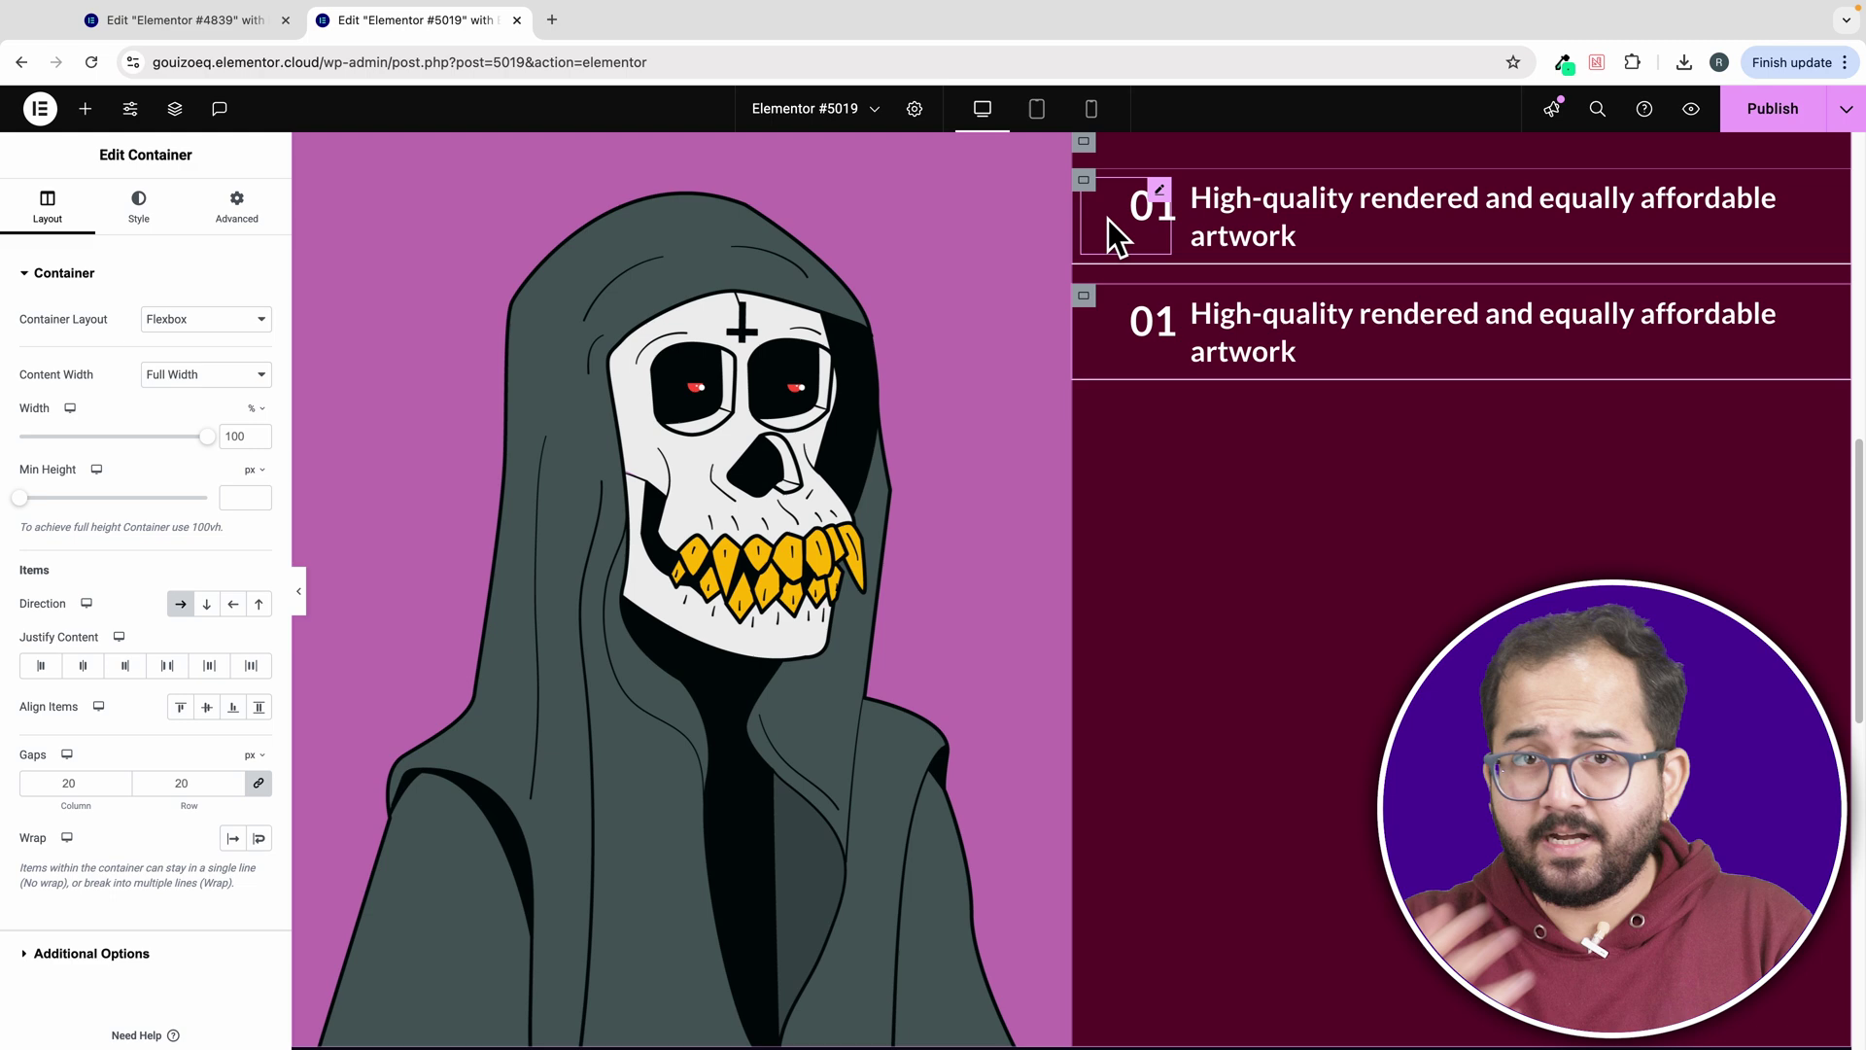
right_click(1086, 296)
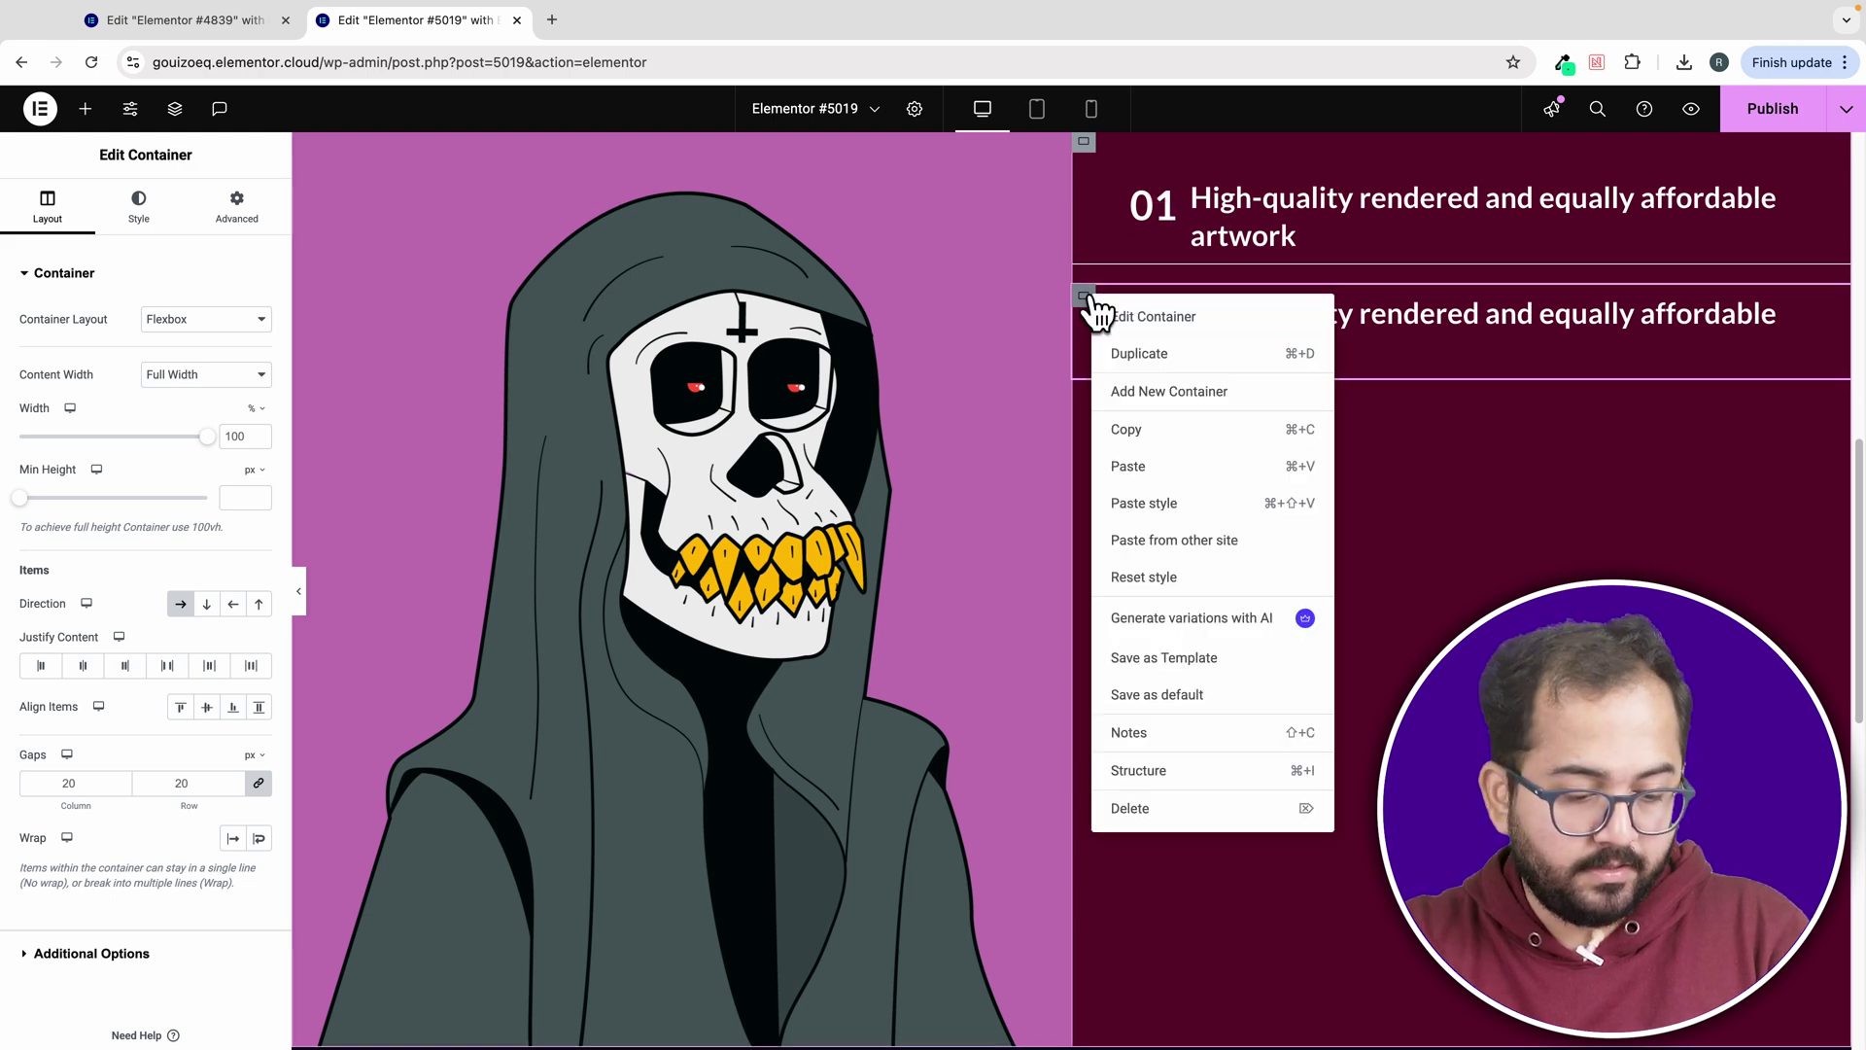
left_click(1129, 360)
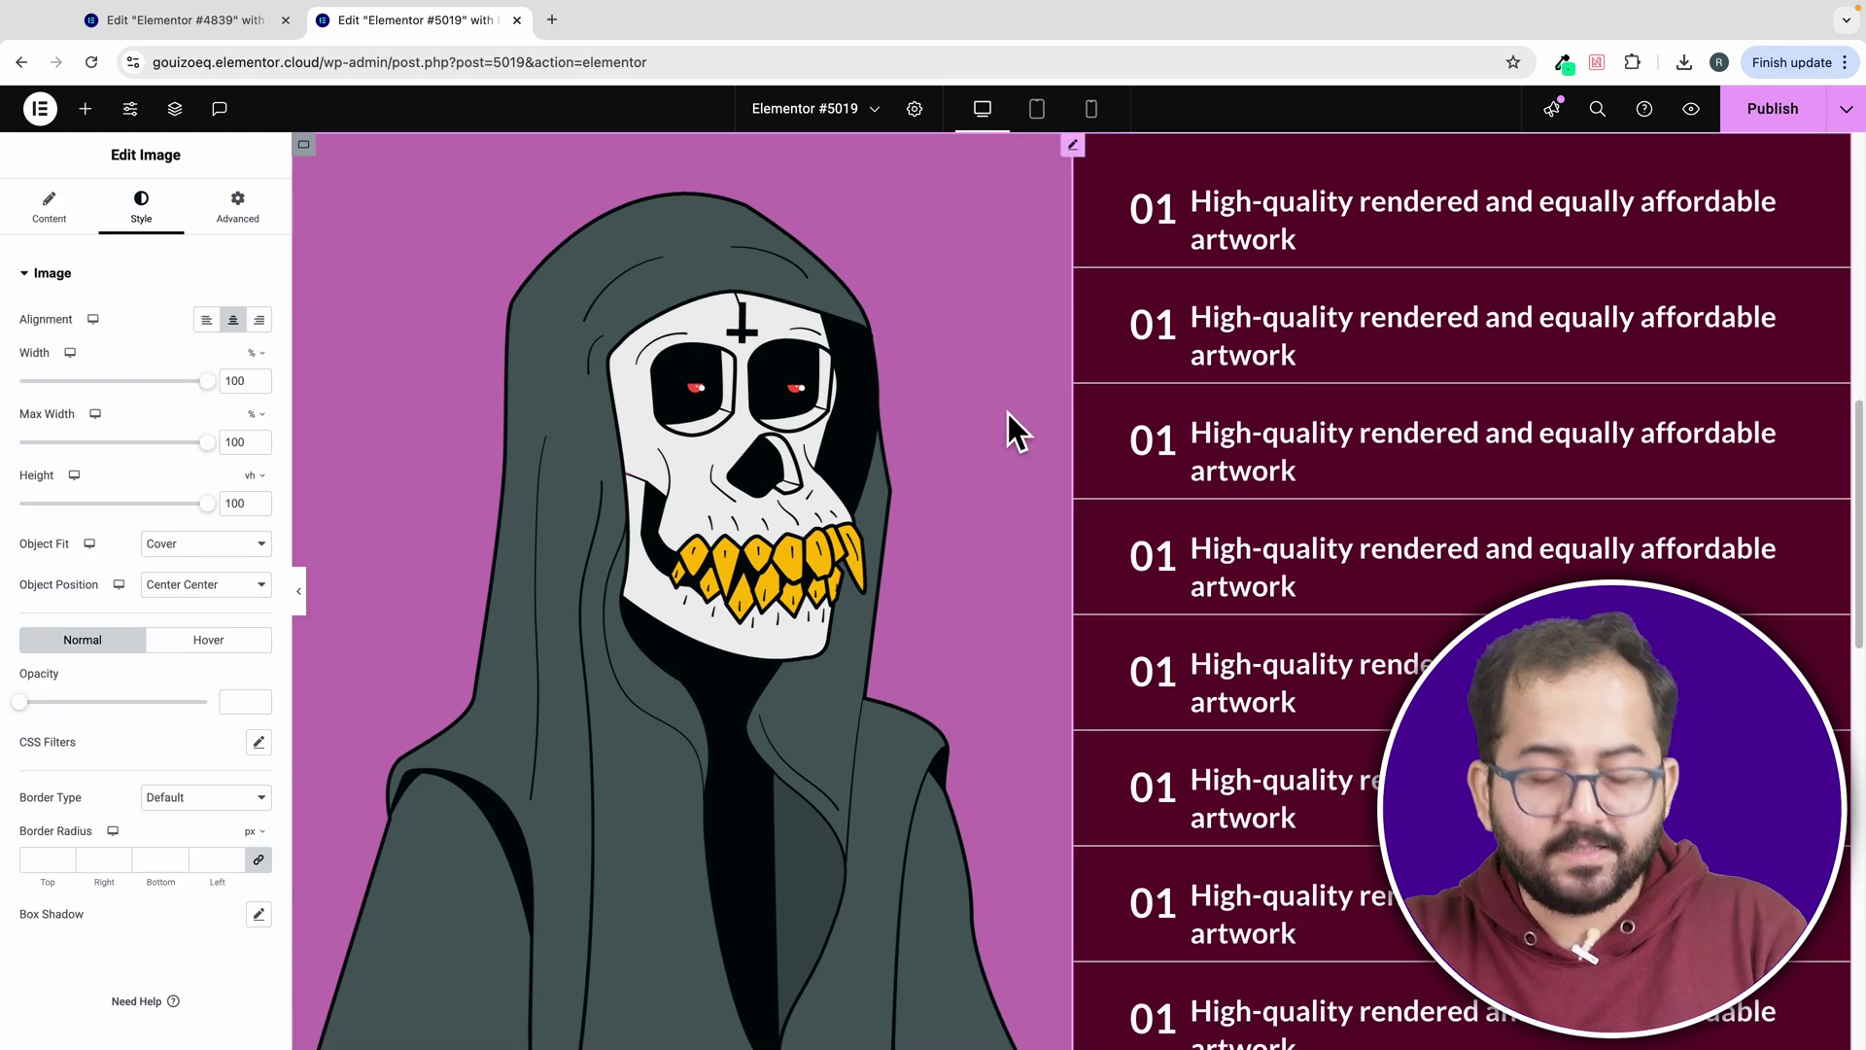
scroll(1306, 418, "down", 8)
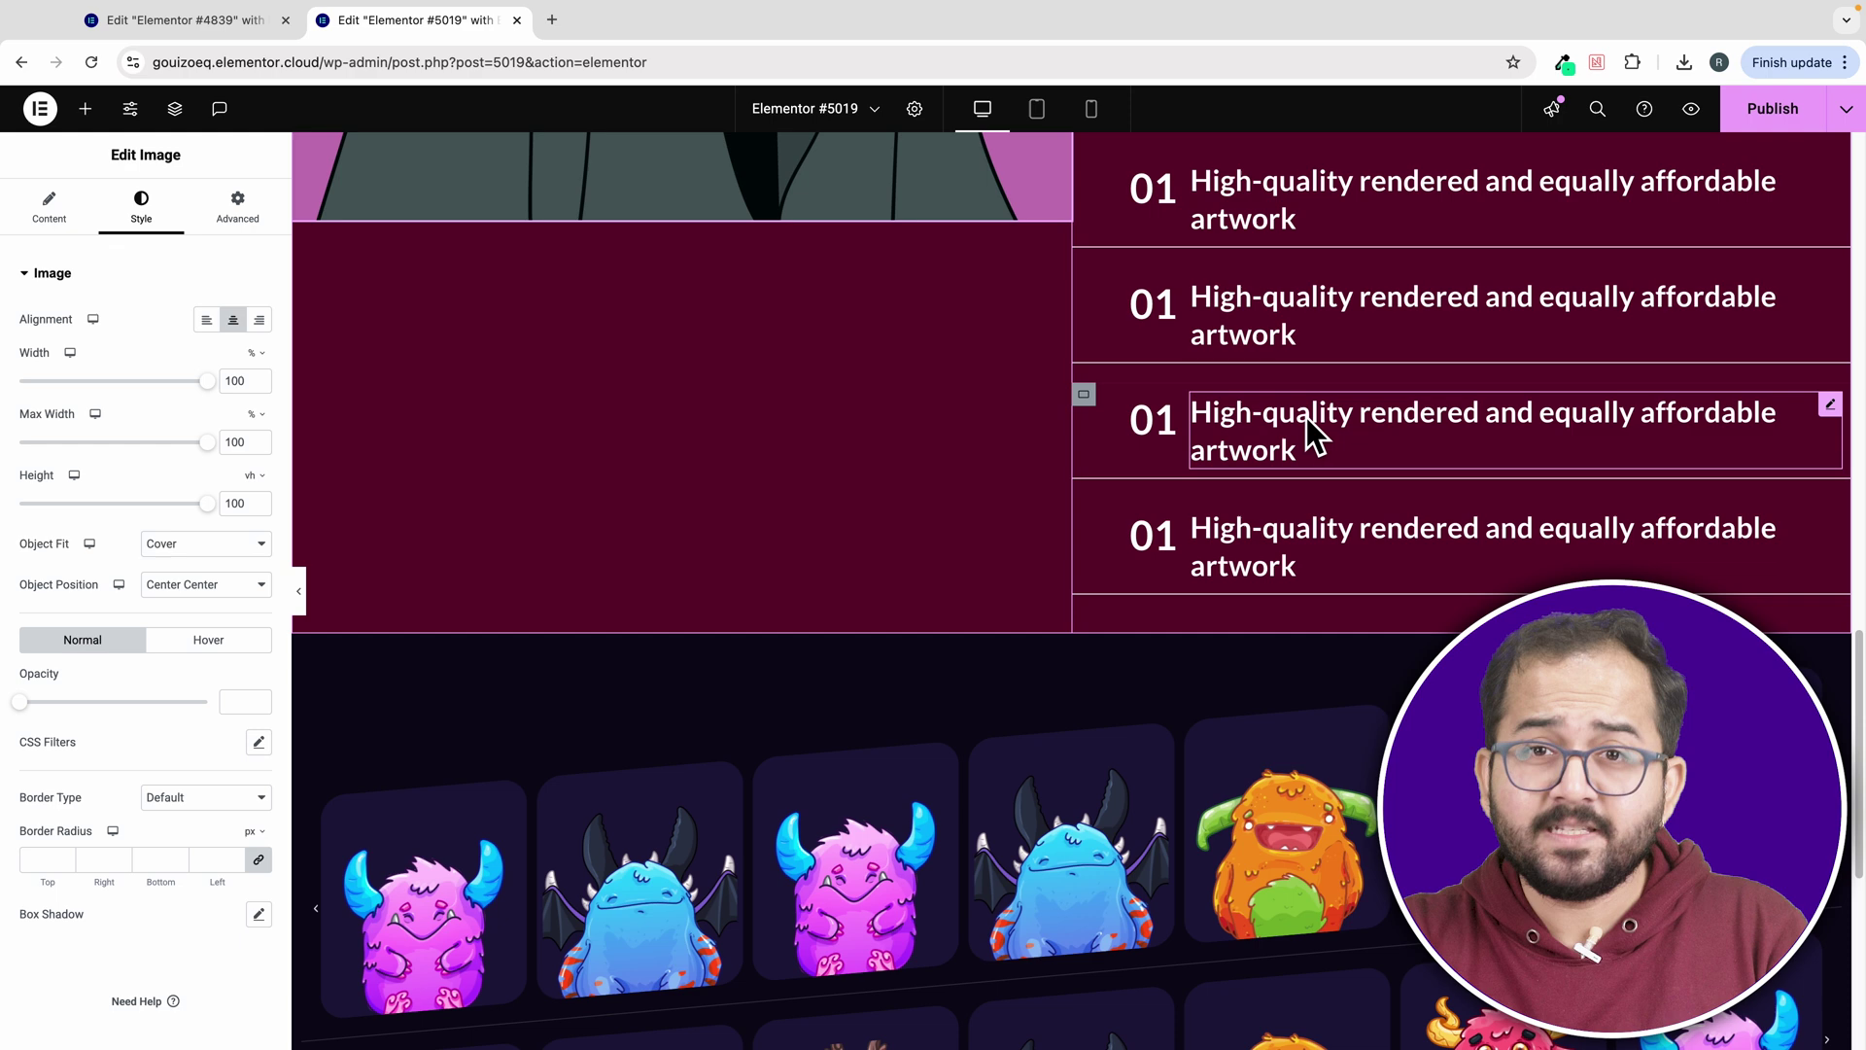
scroll(1151, 440, "up", 6)
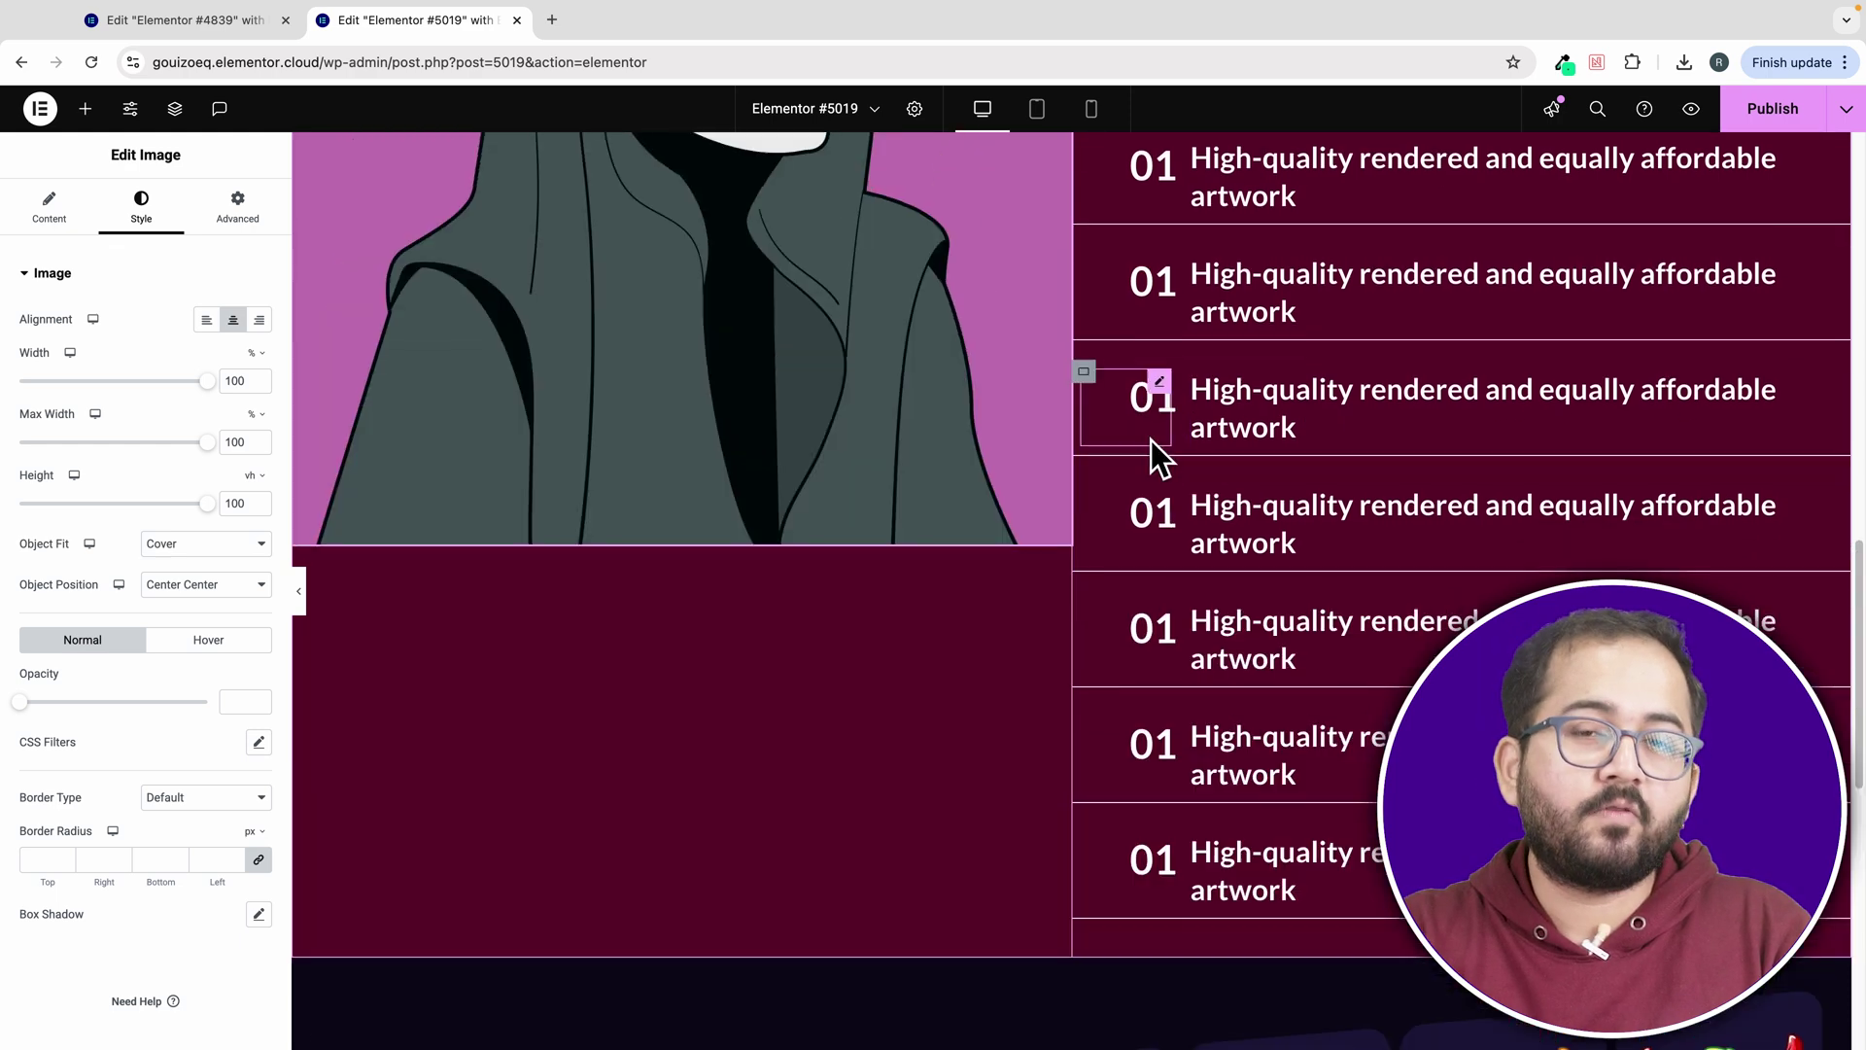
scroll(1152, 449, "up", 2)
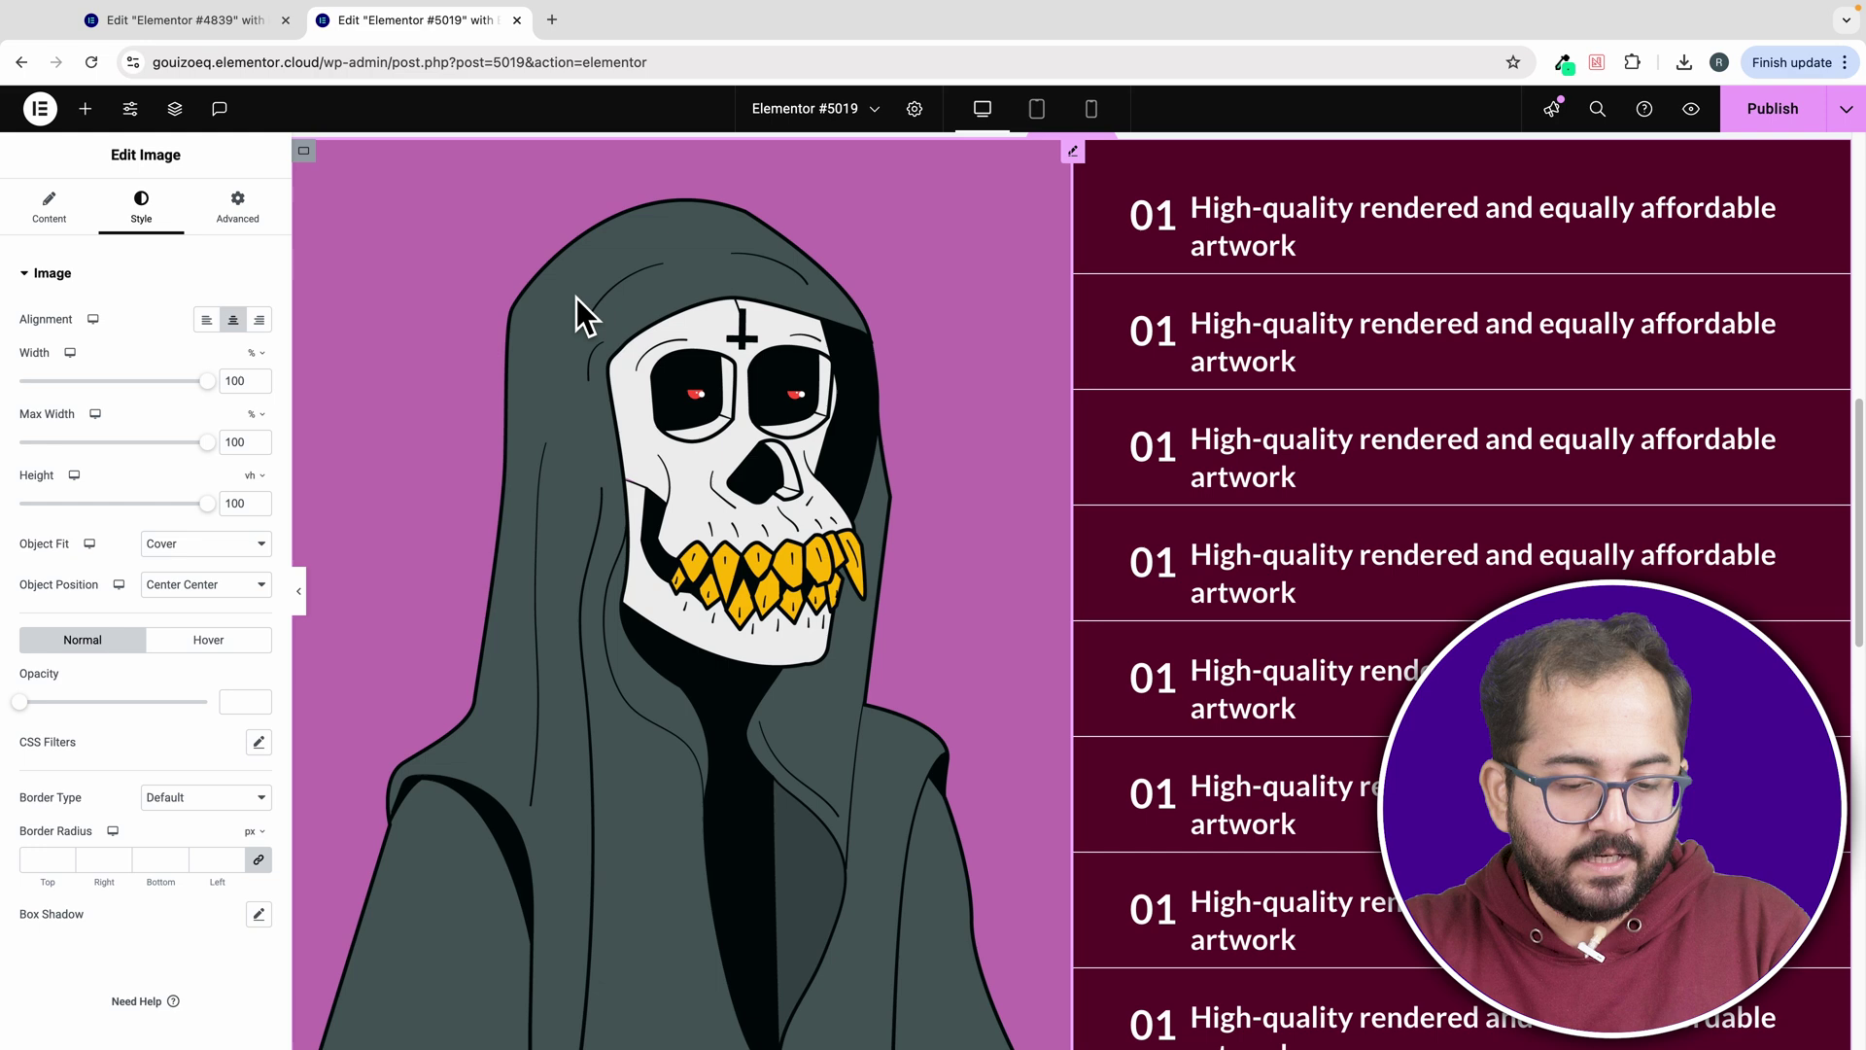
- Set the skull image's Motion Effects Sticky option to Top
left_click(239, 215)
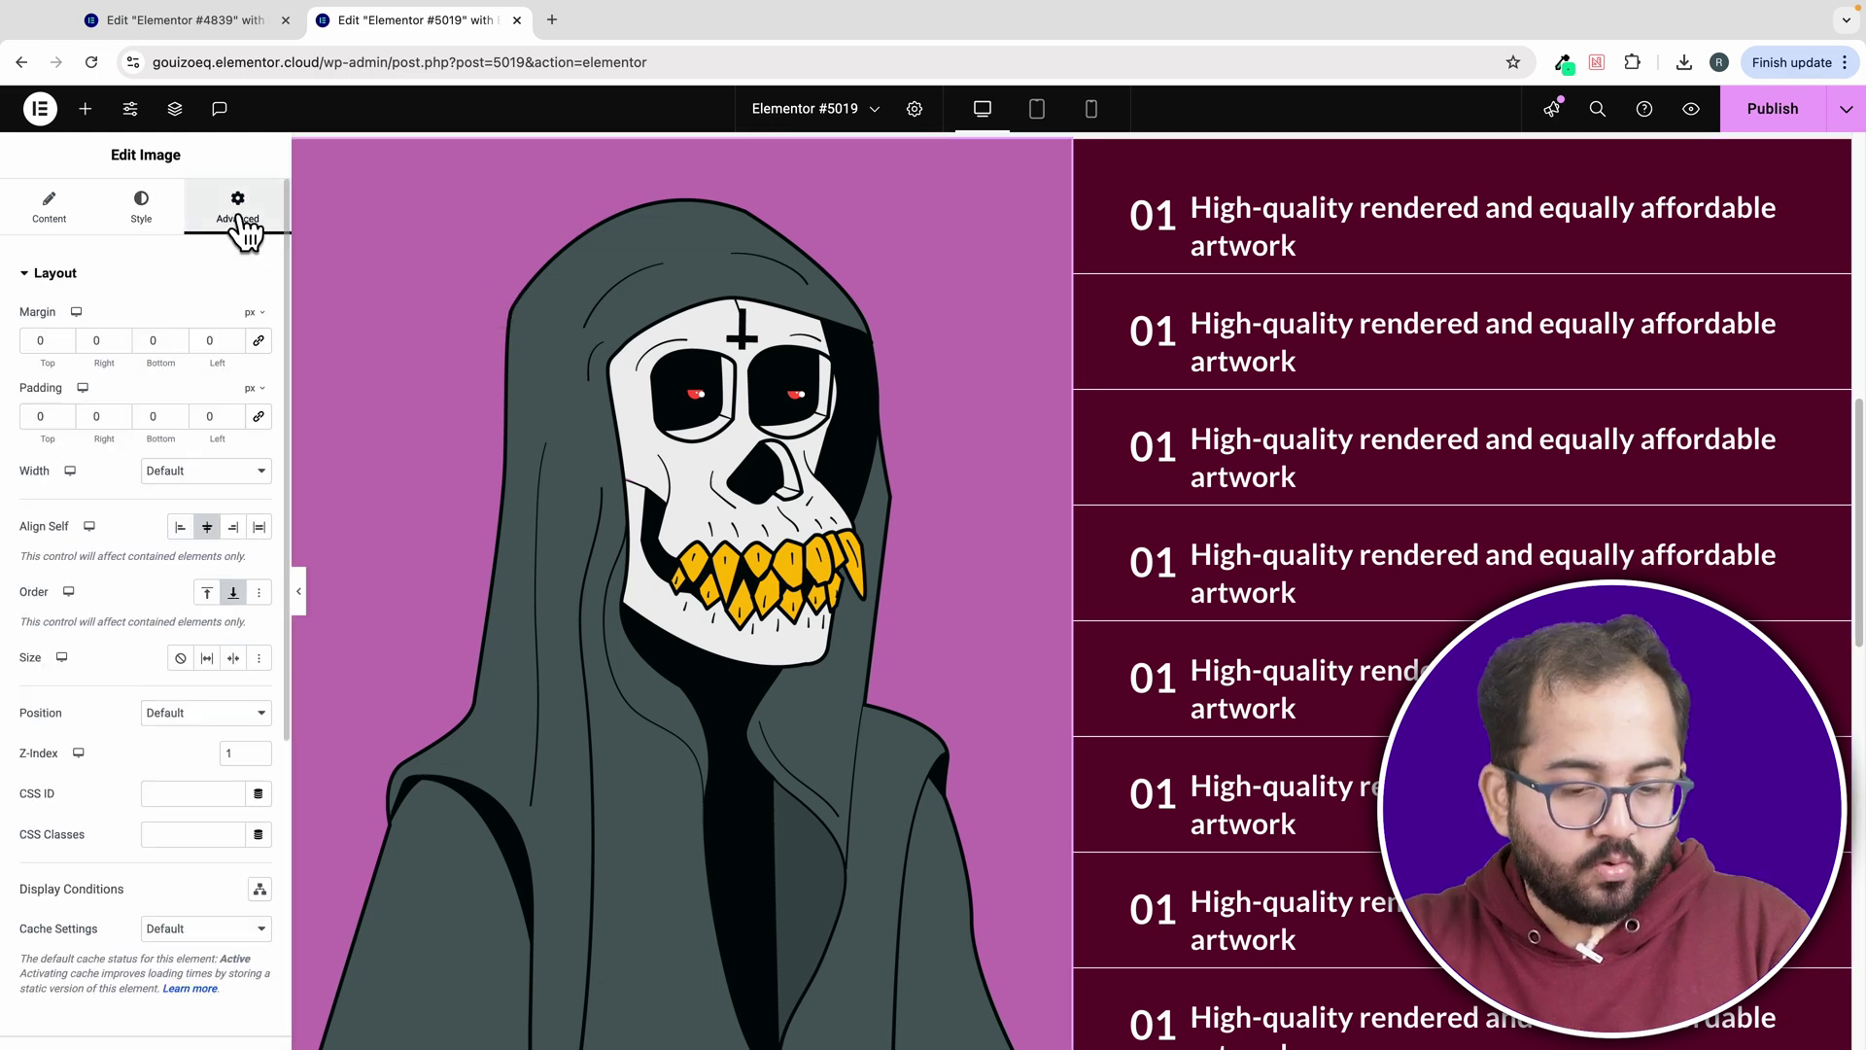
scroll(194, 739, "down", 3)
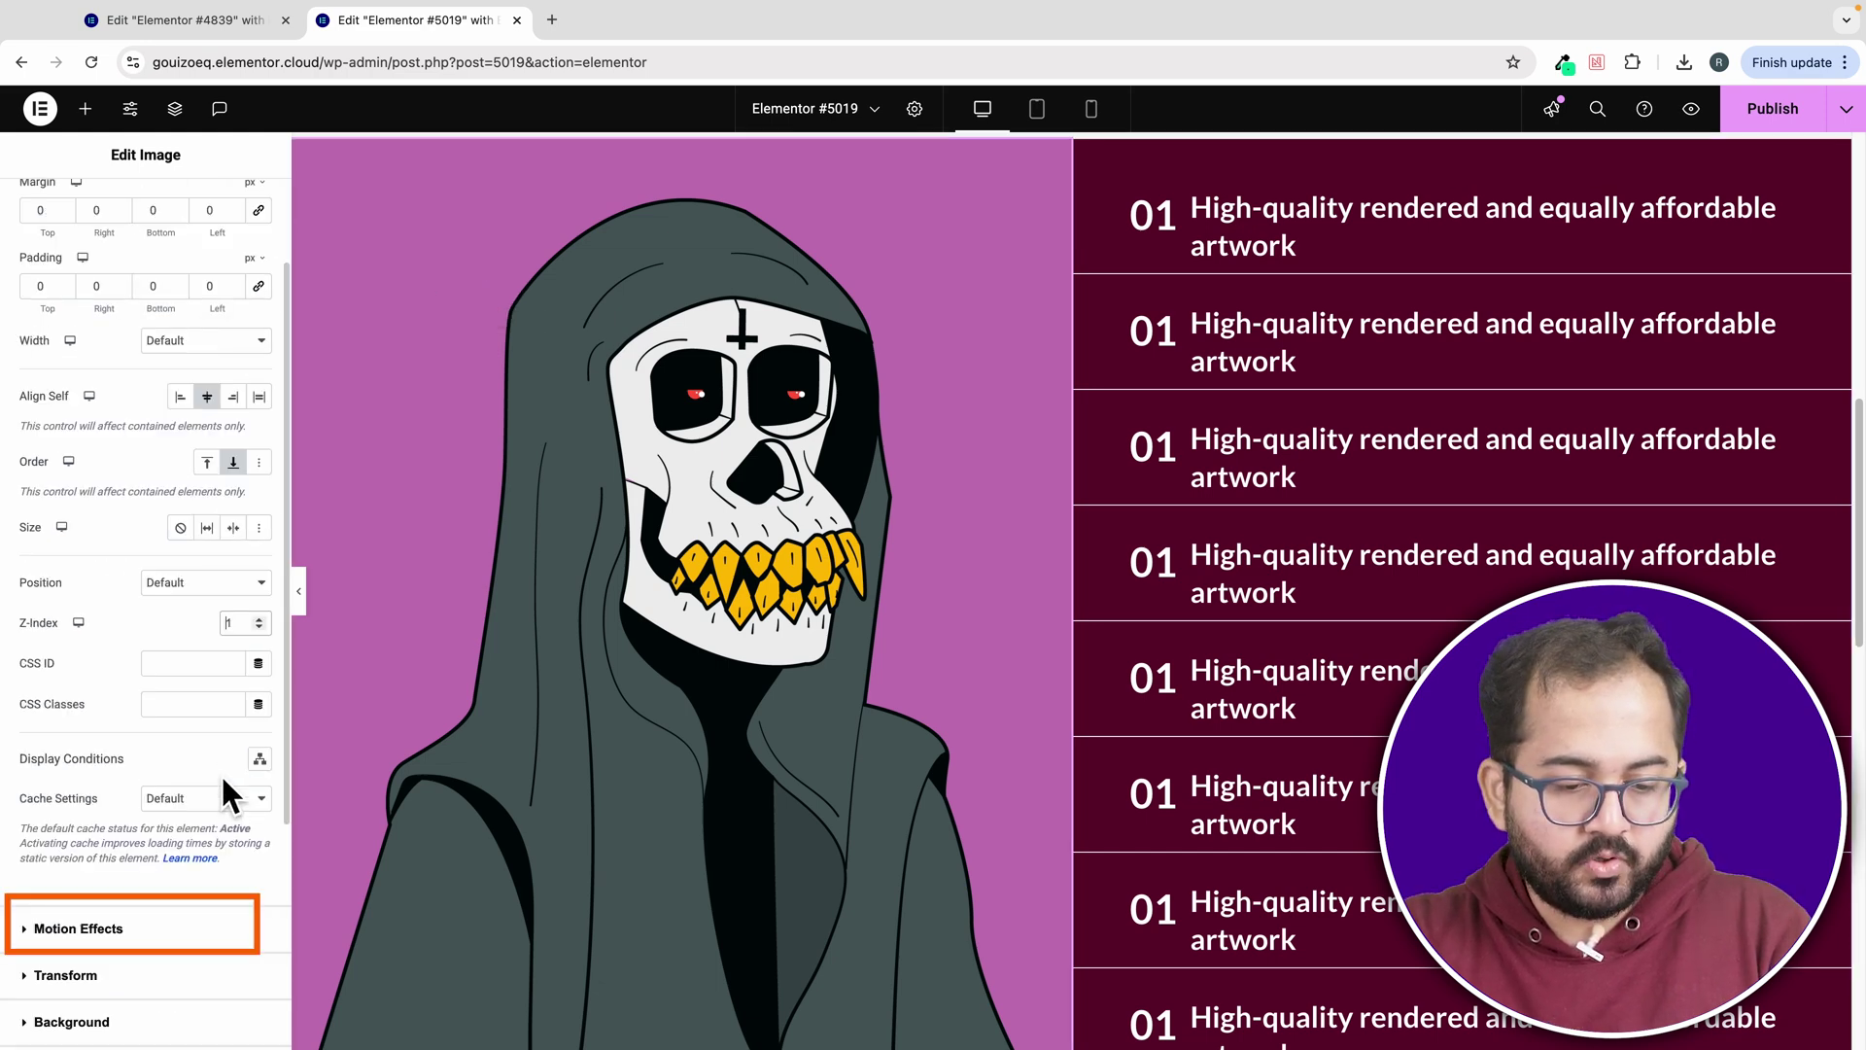
left_click(137, 924)
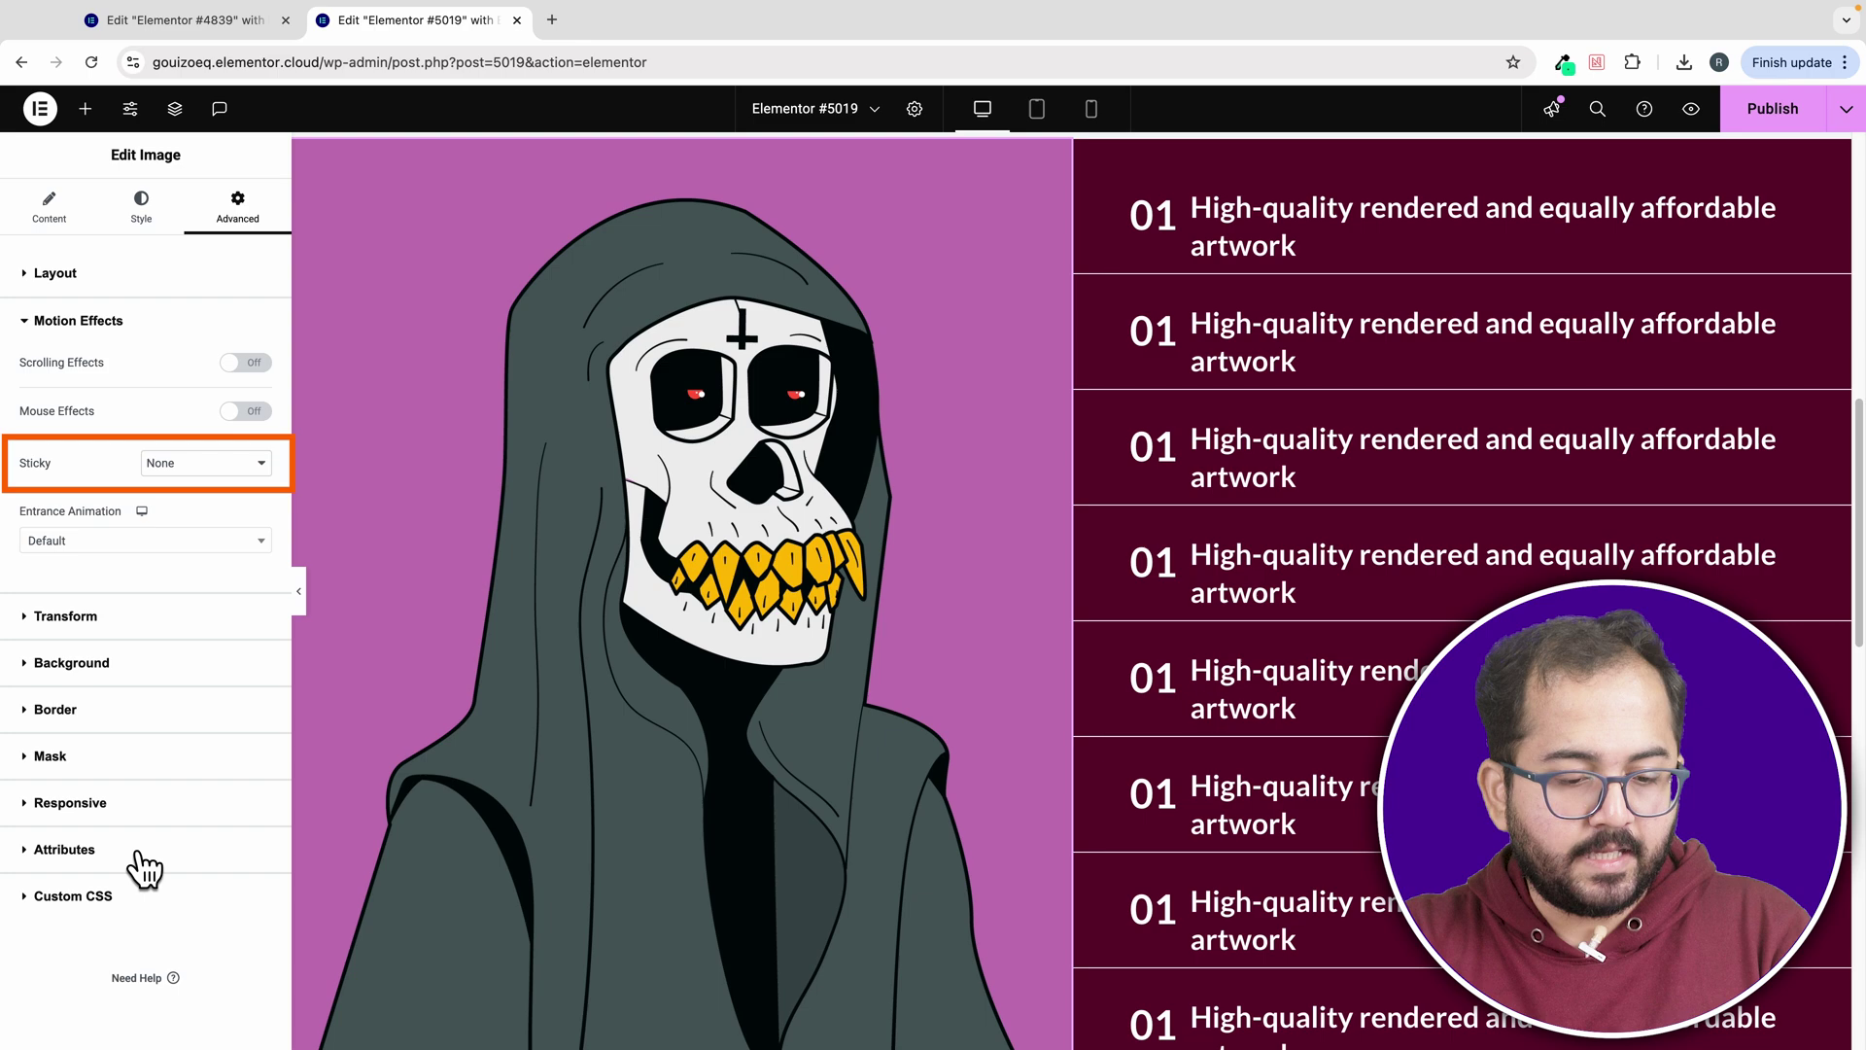
left_click(199, 467)
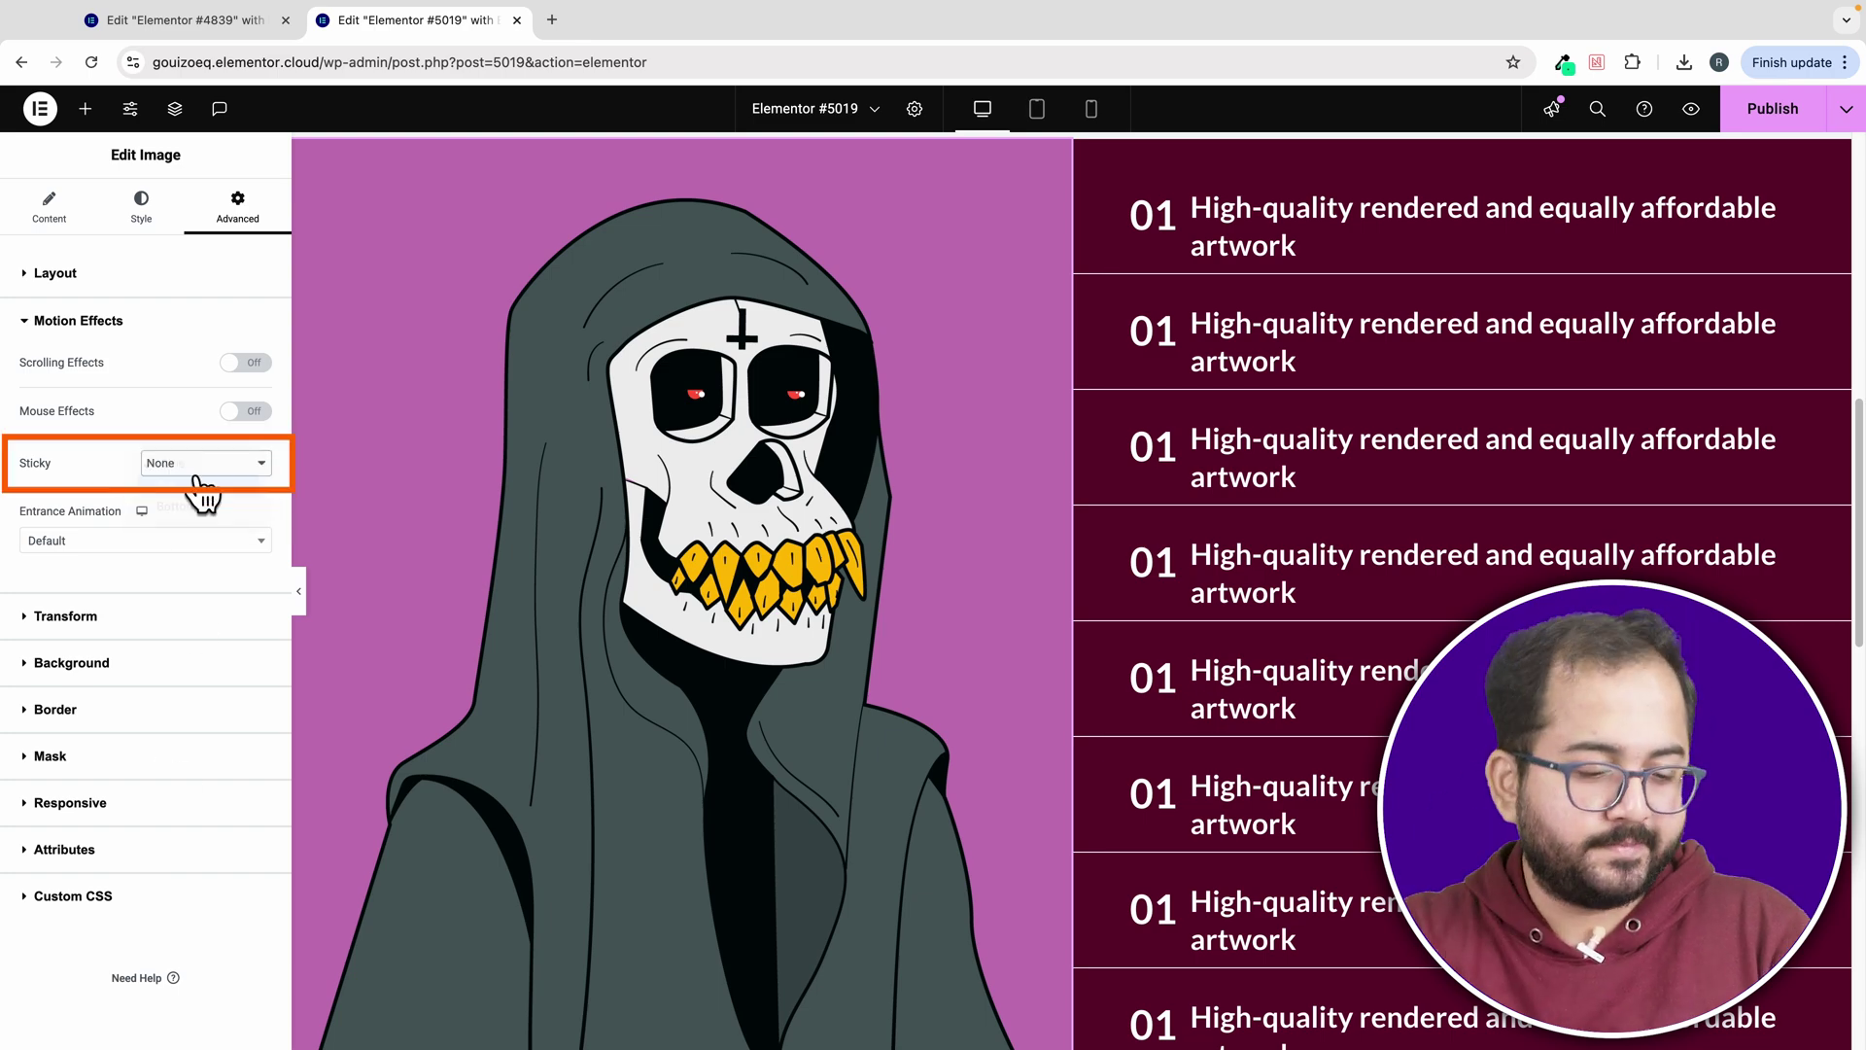
left_click(203, 486)
- Expand the container's Motion Effects and bring up its Sticky options
scroll(744, 529, "down", 1)
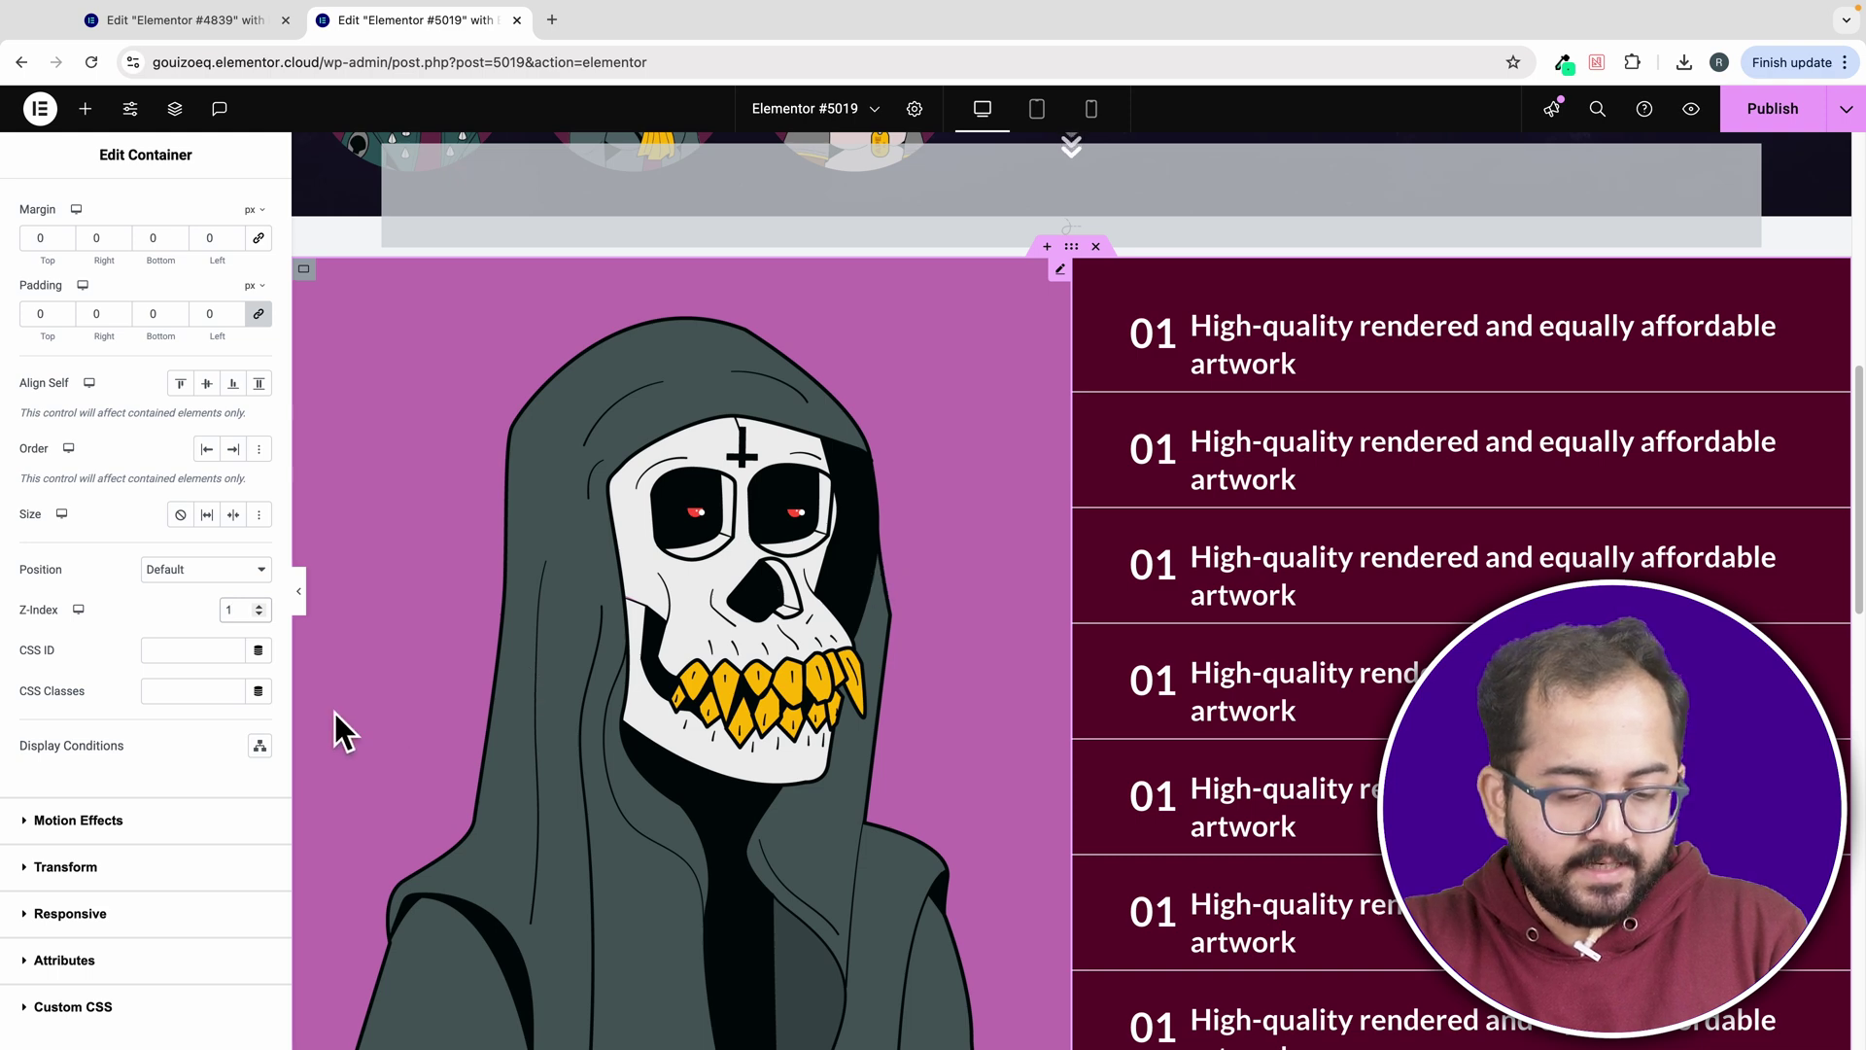
left_click(115, 819)
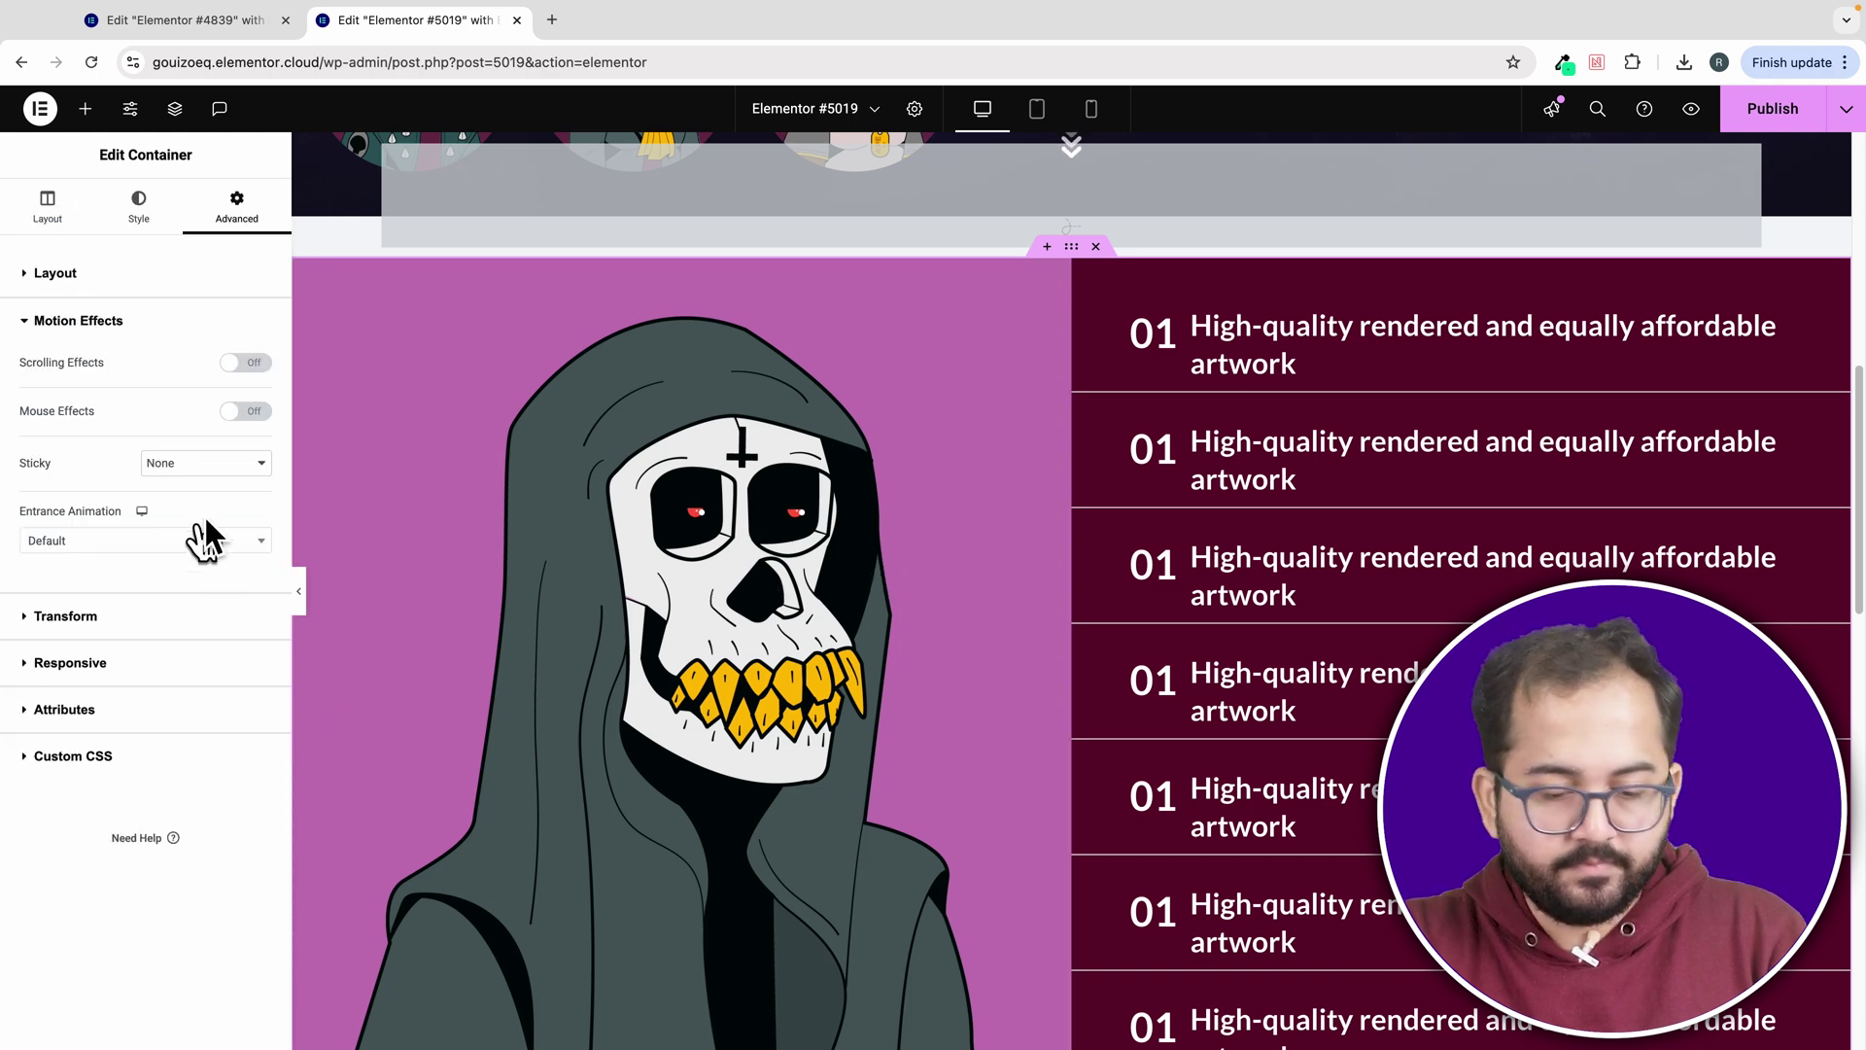
left_click(213, 469)
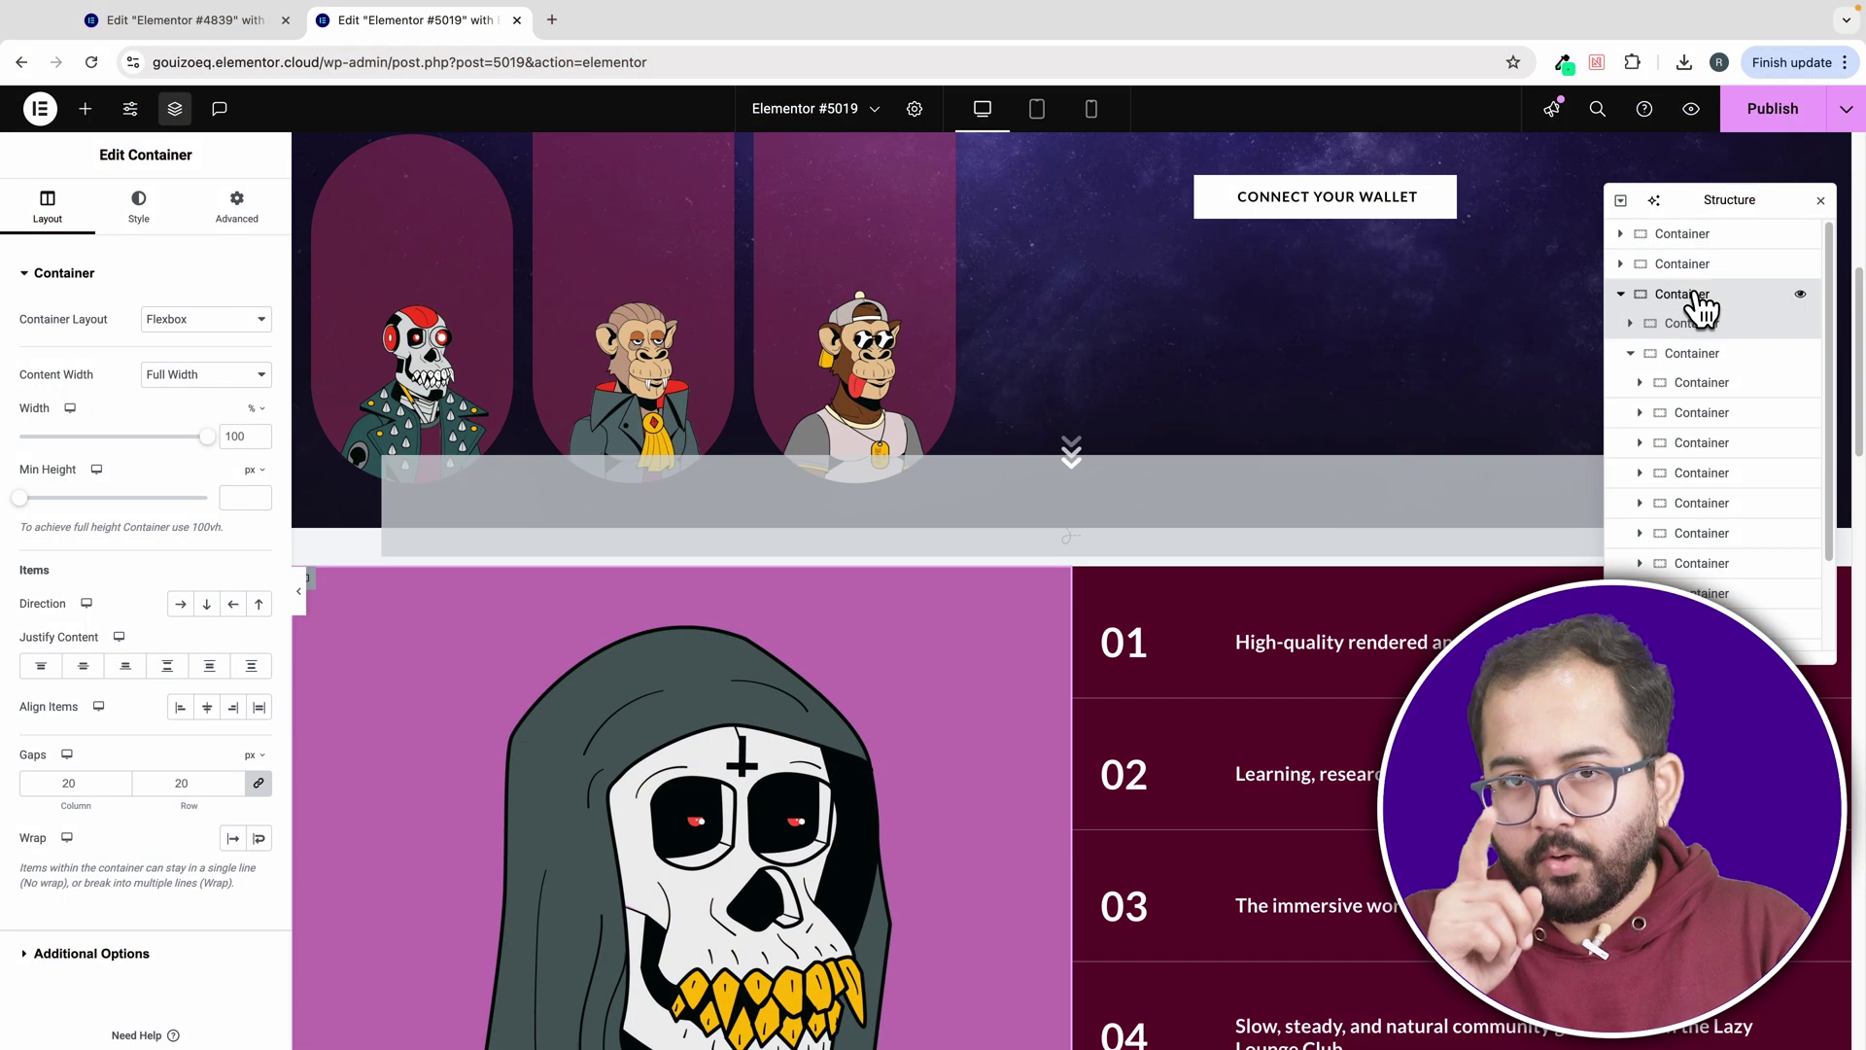
- Rename the third top-level container in the Structure panel to 'First Section'
left_click(1699, 294)
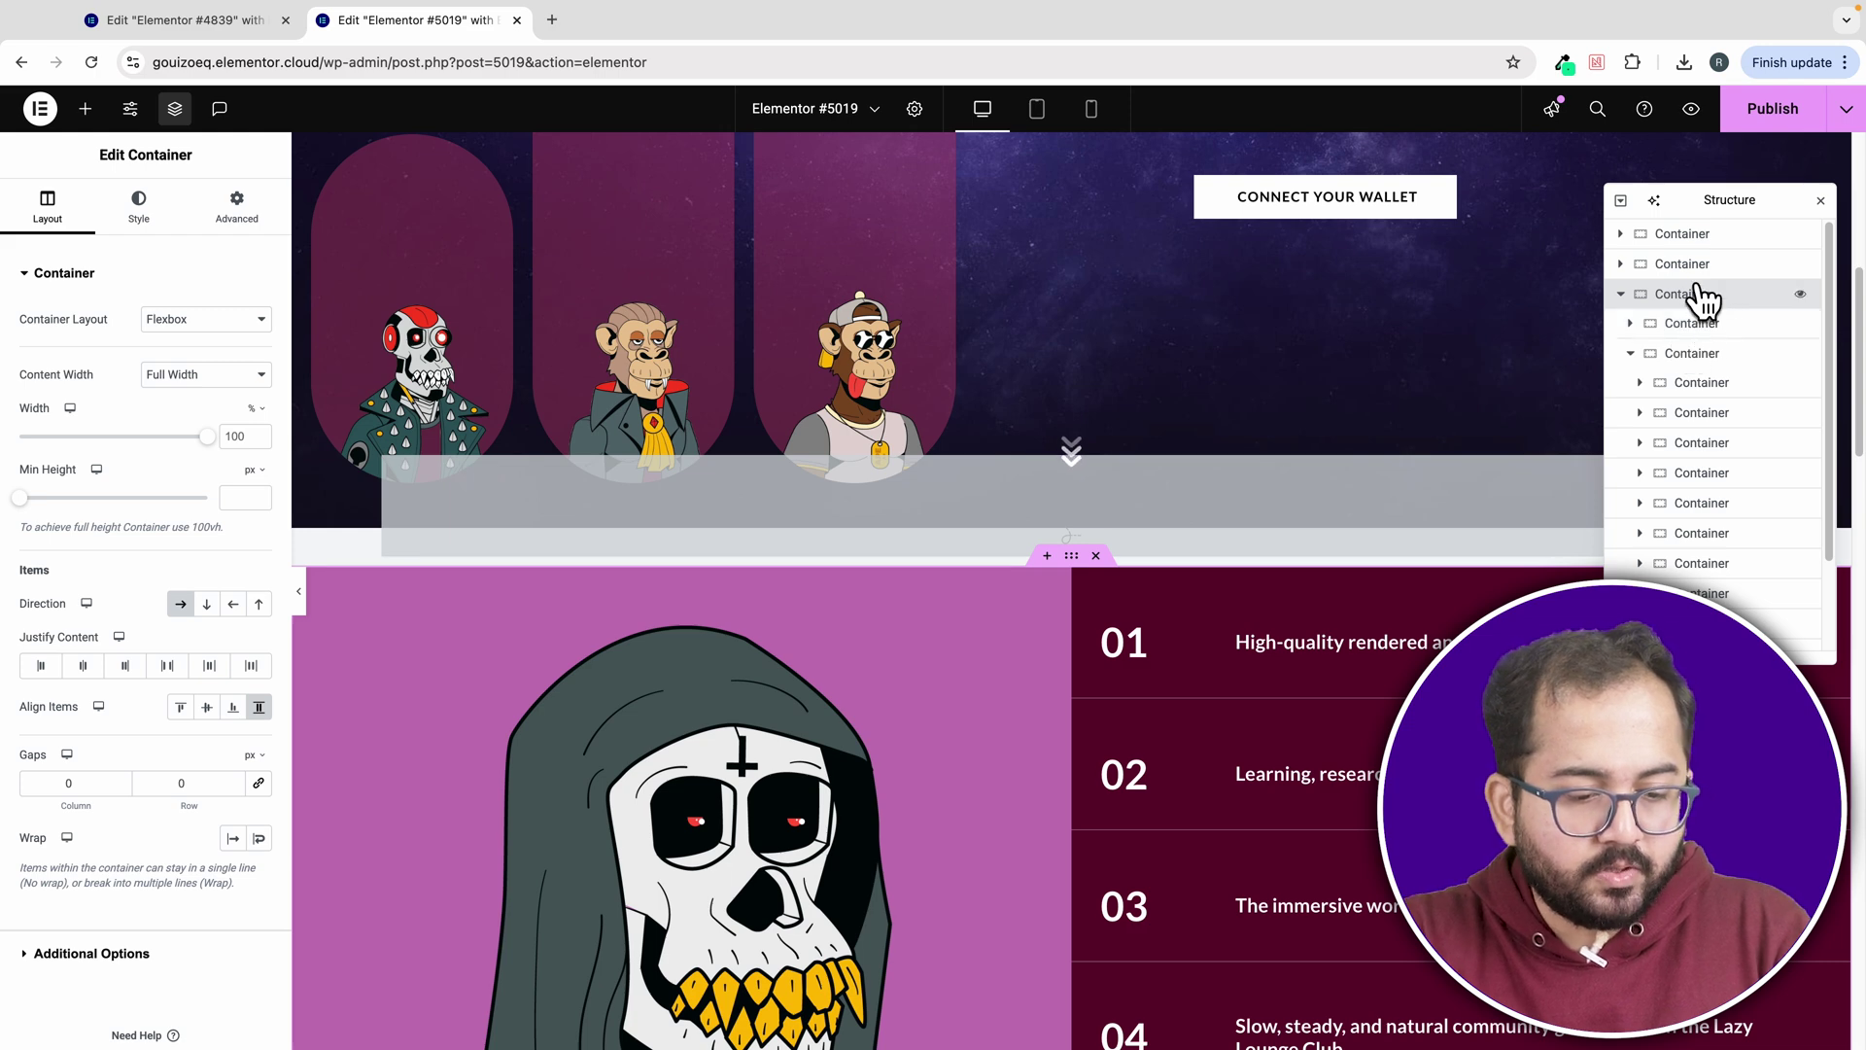
left_click(1696, 296)
left_click(1696, 295)
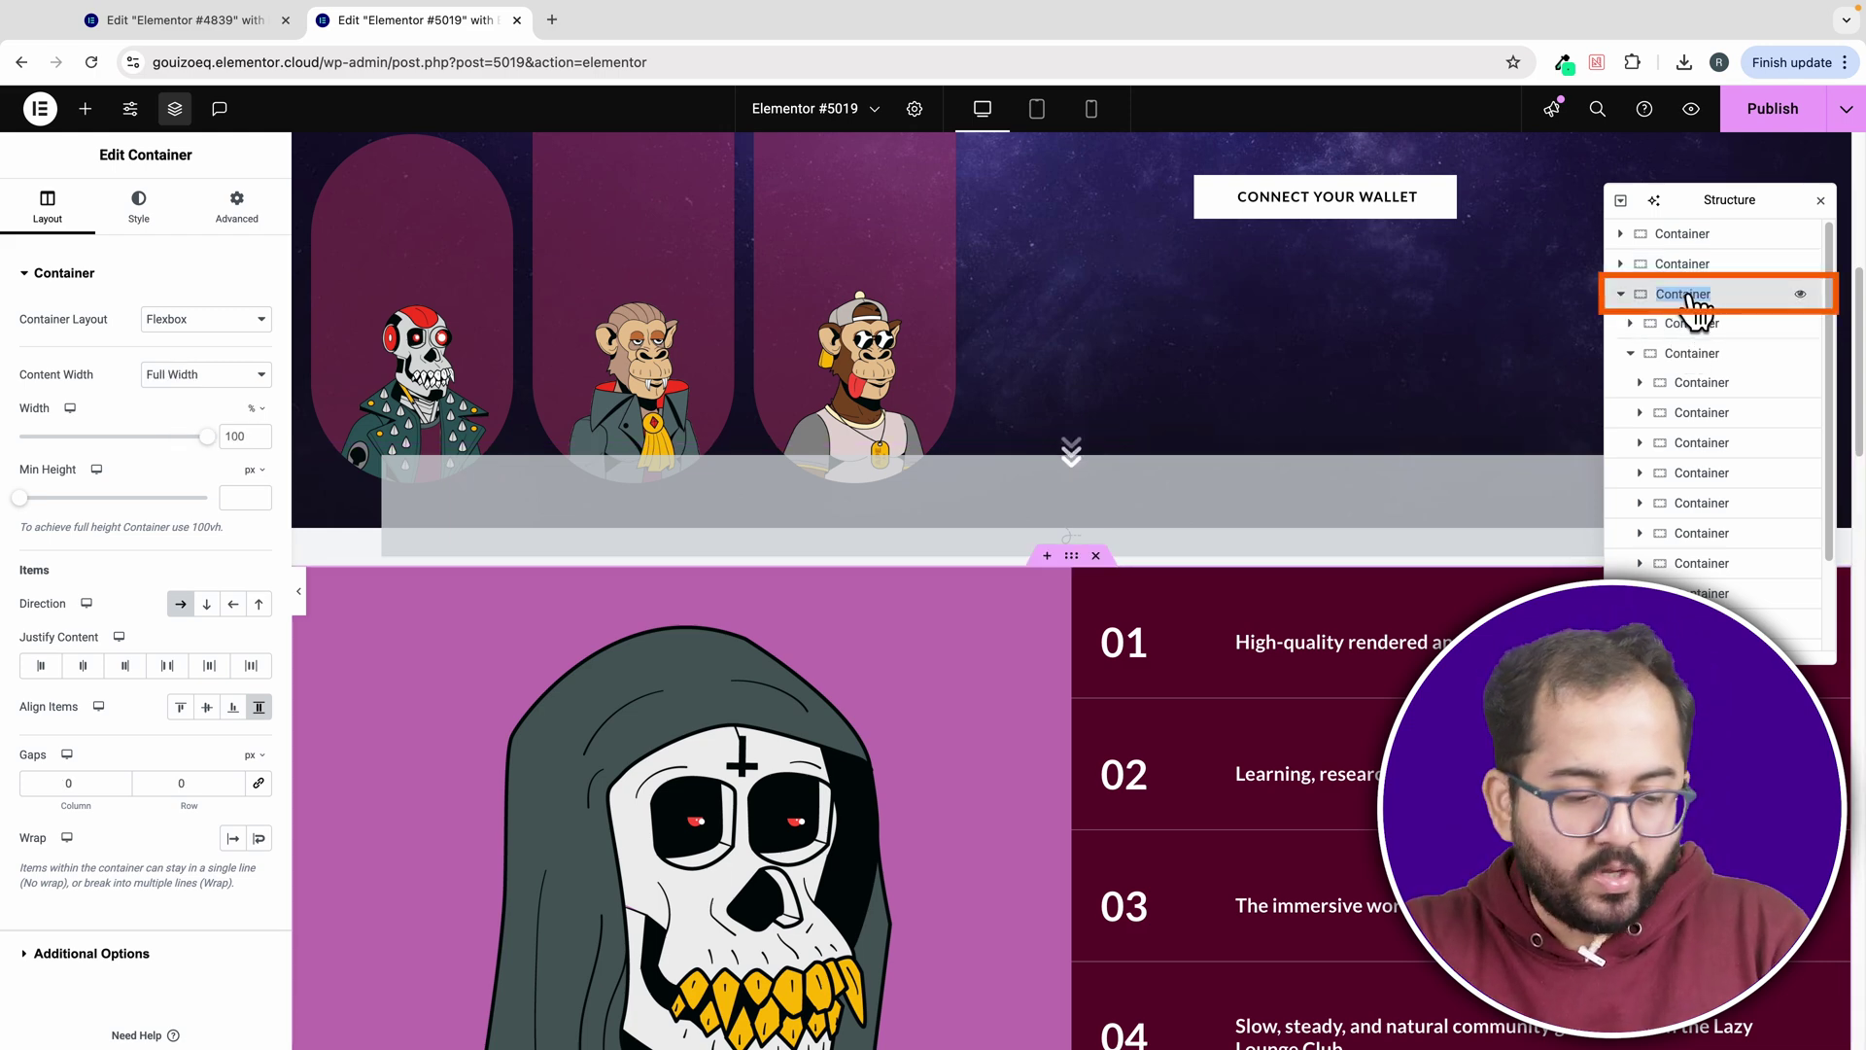
type("First")
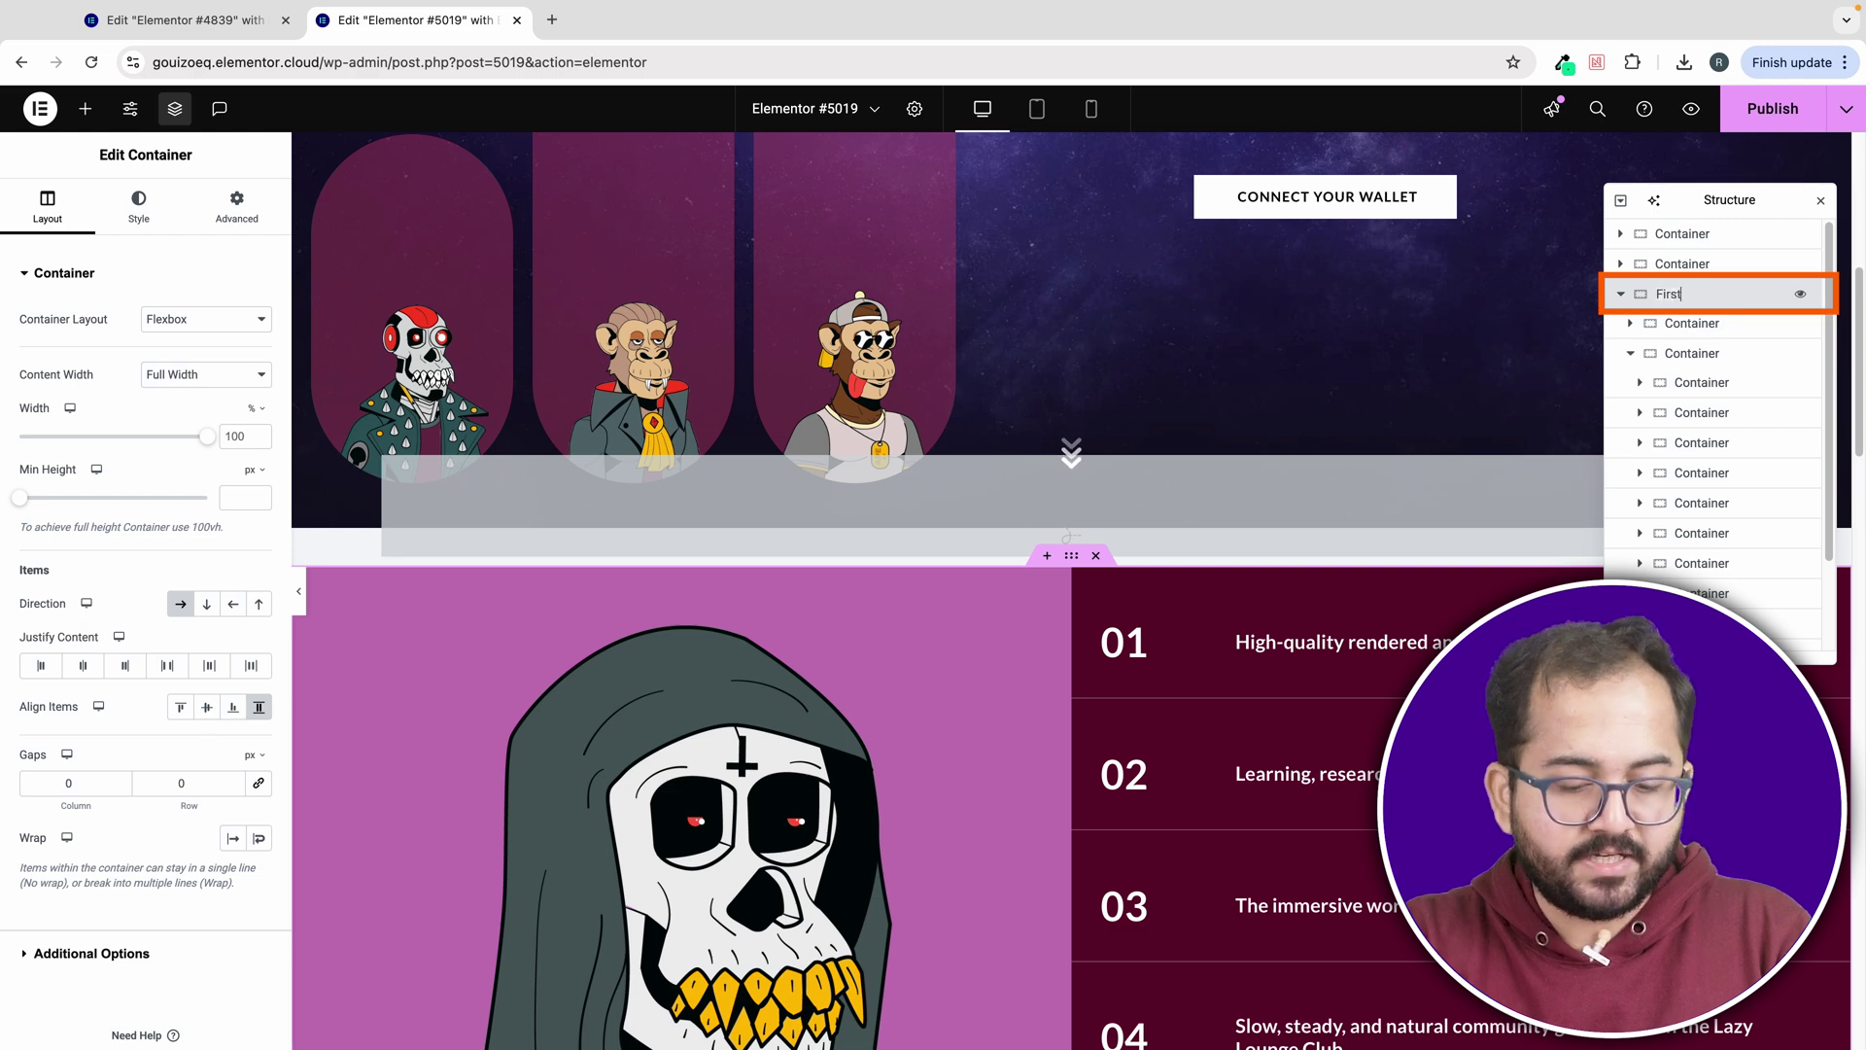
type(" Section")
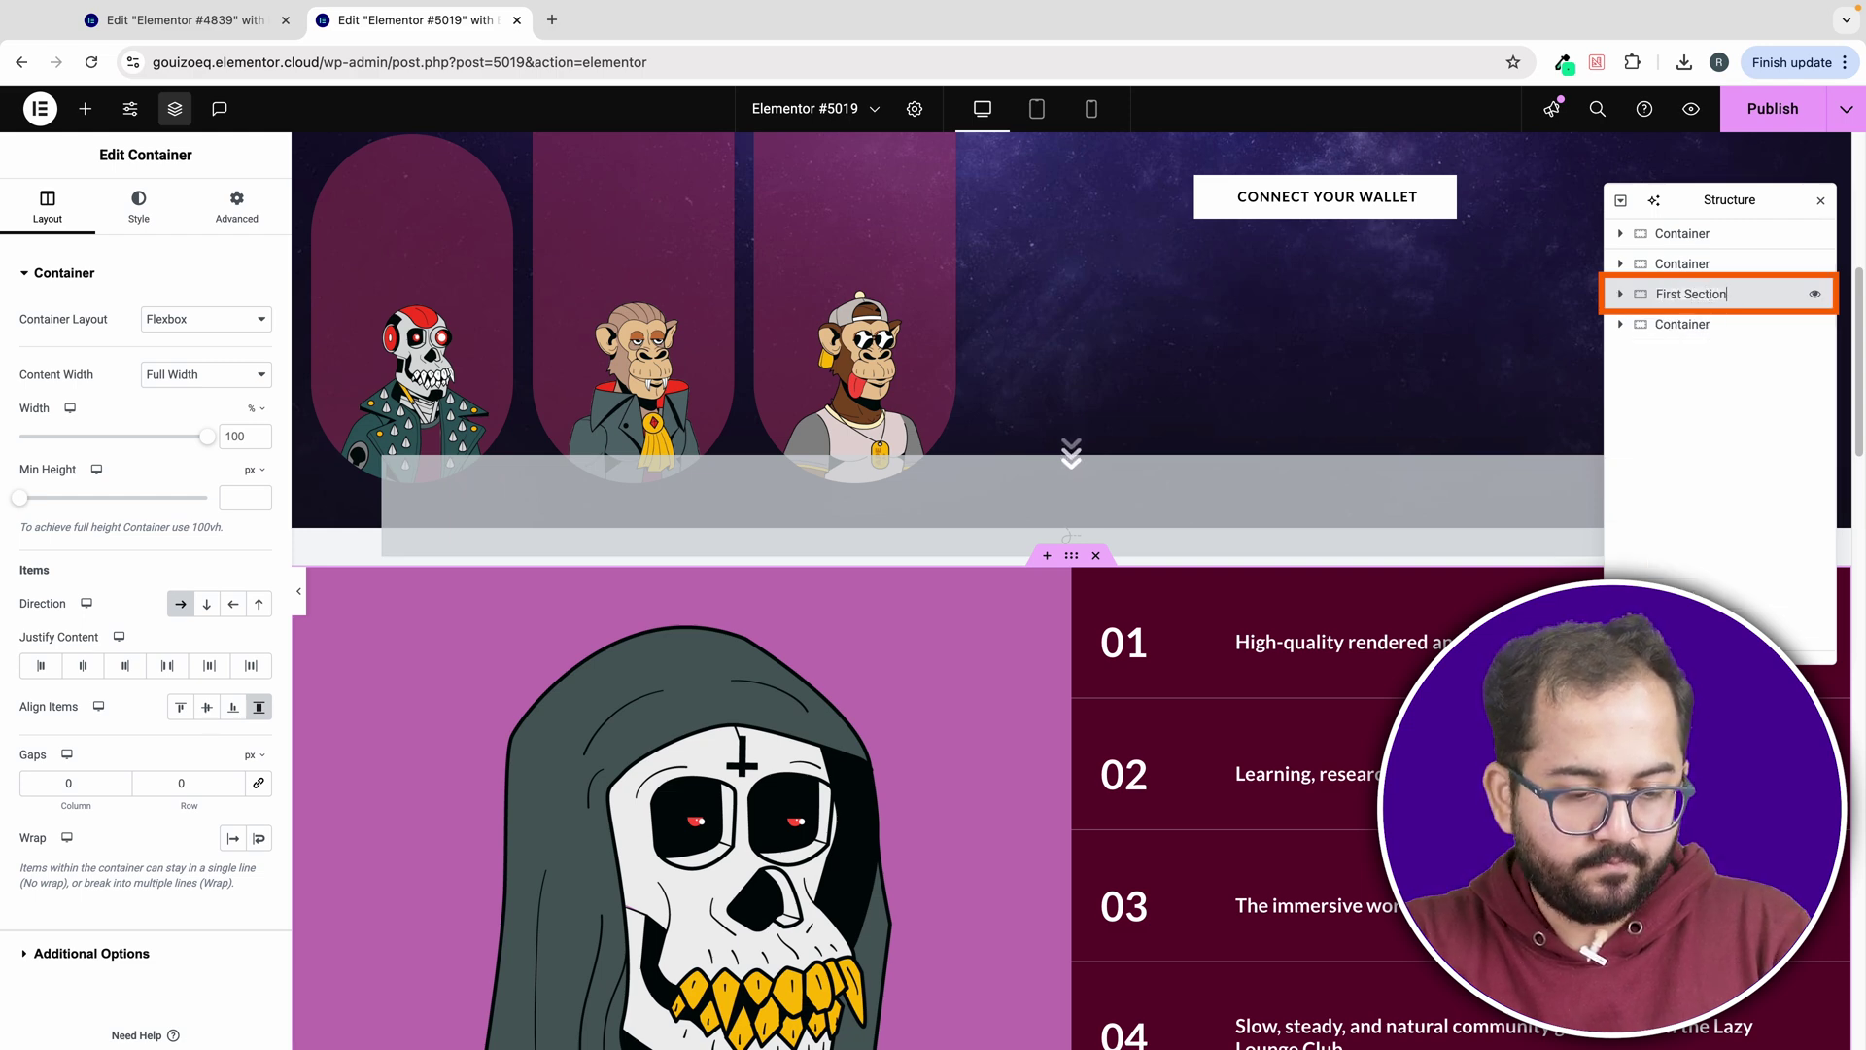
- Duplicate First Section and rename the copy below it 'Second Section'
left_click(1814, 295)
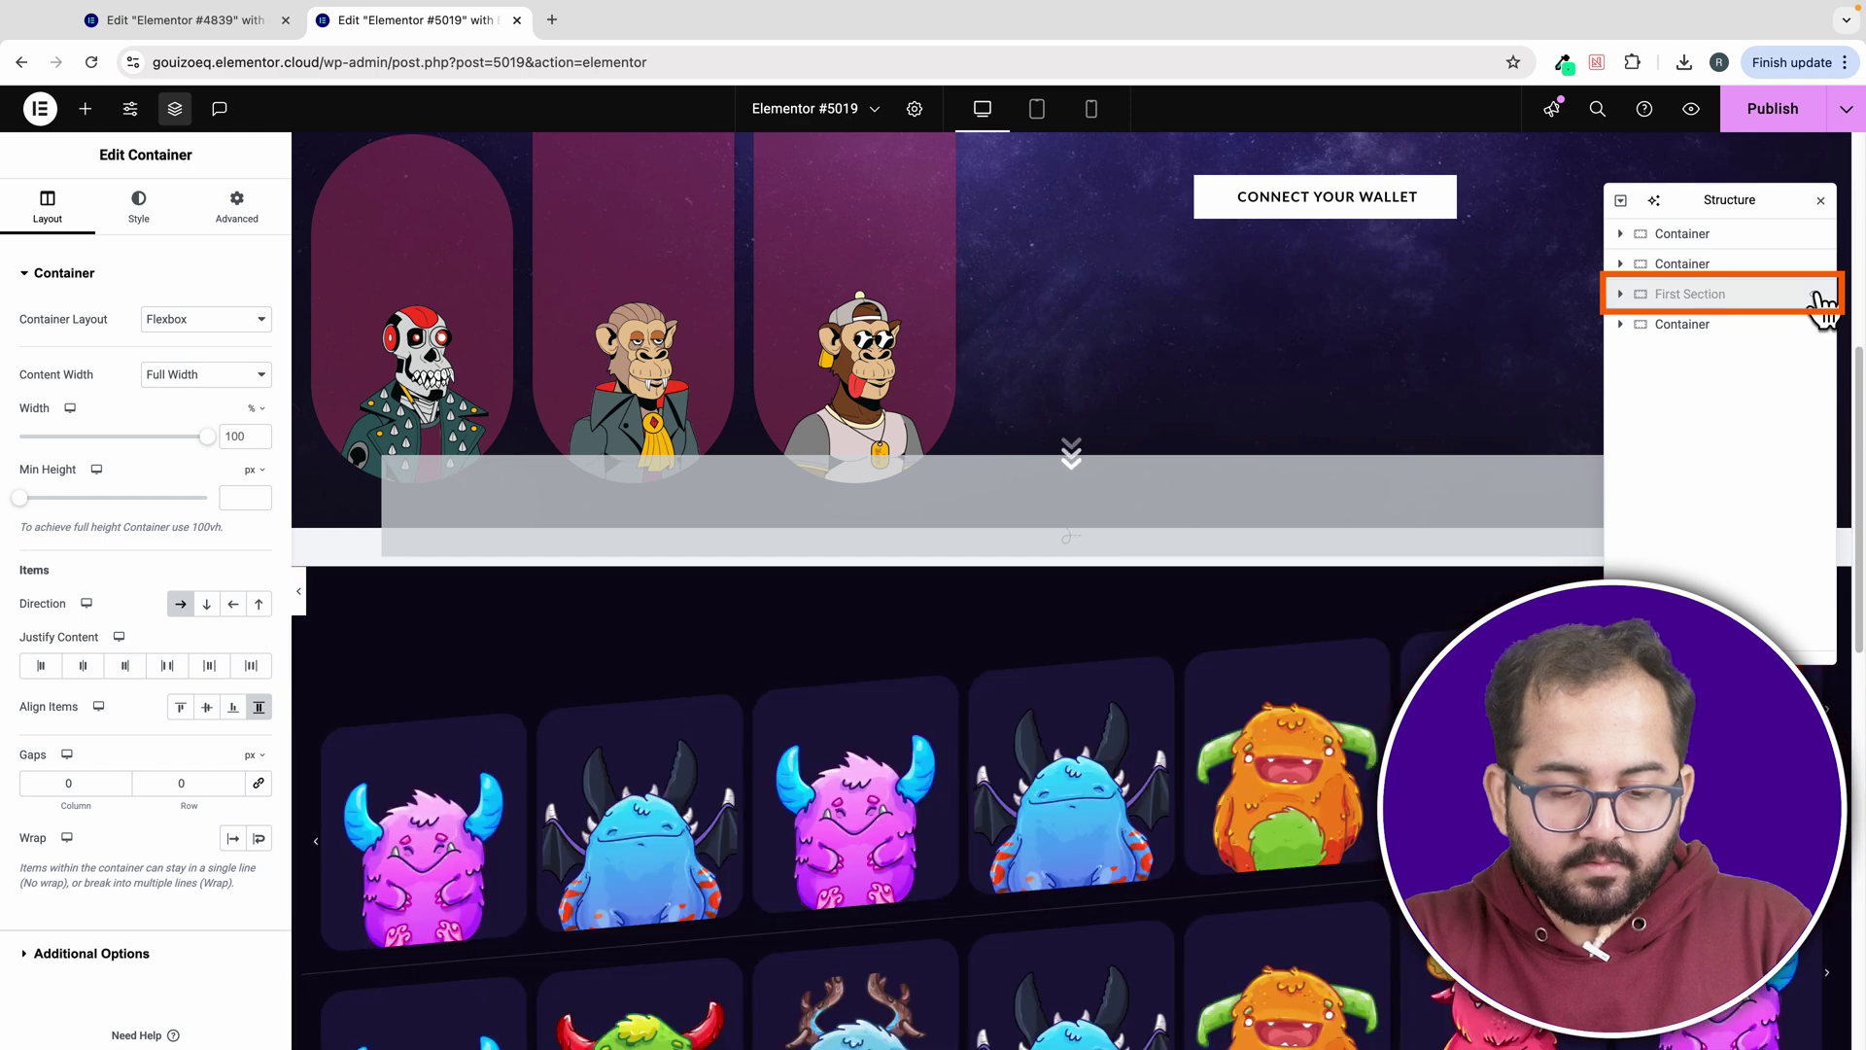
right_click(1670, 293)
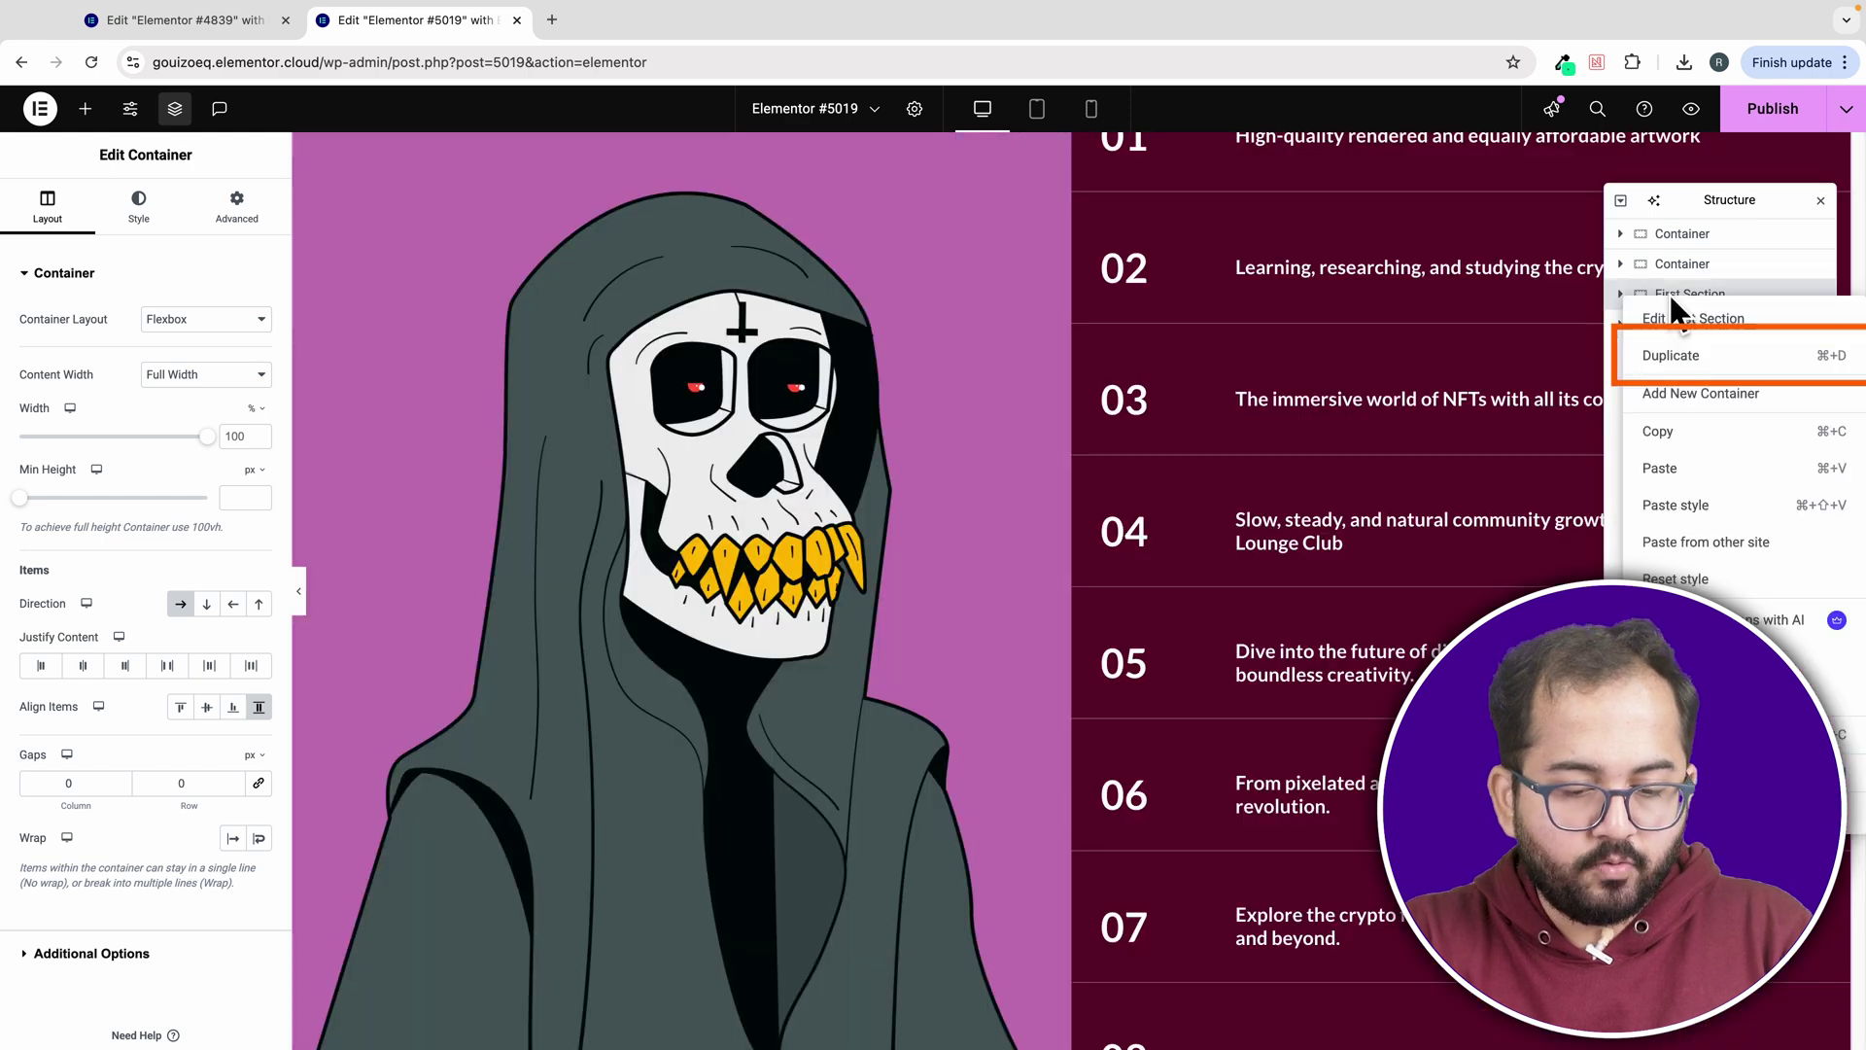
left_click(1678, 356)
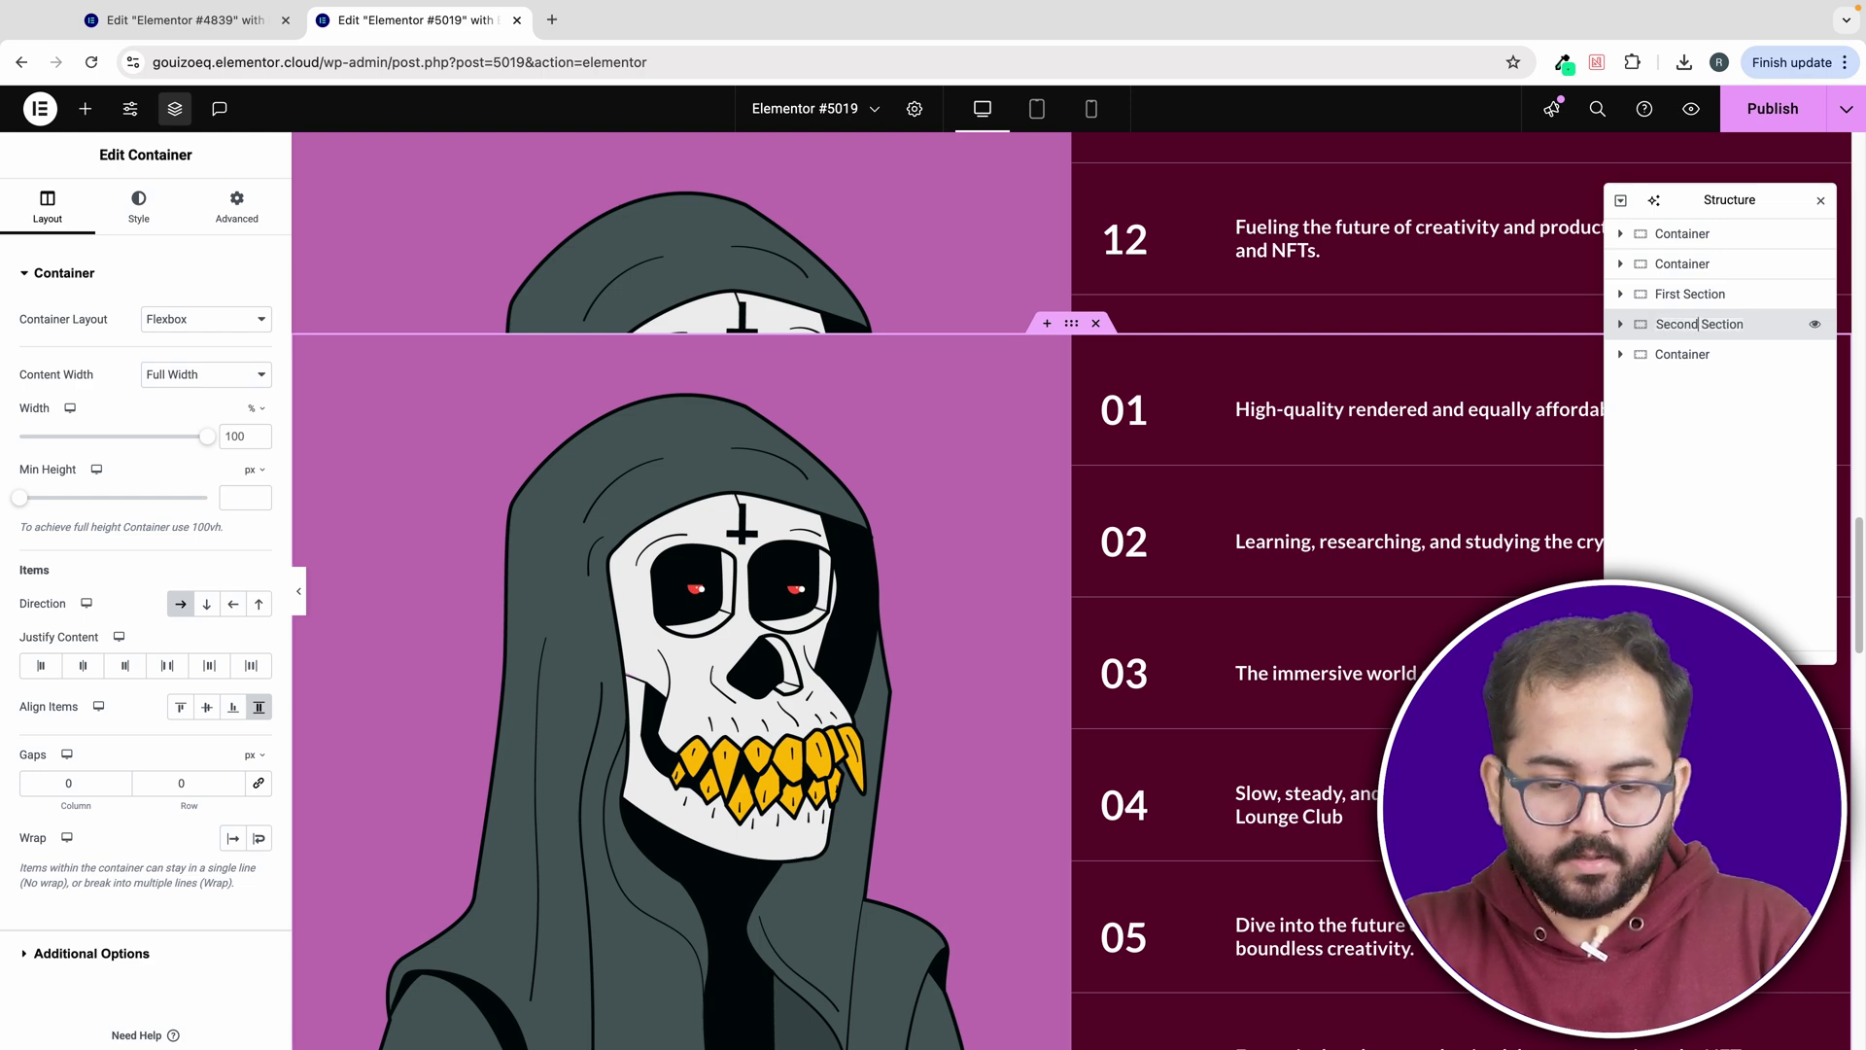
double_click(1696, 323)
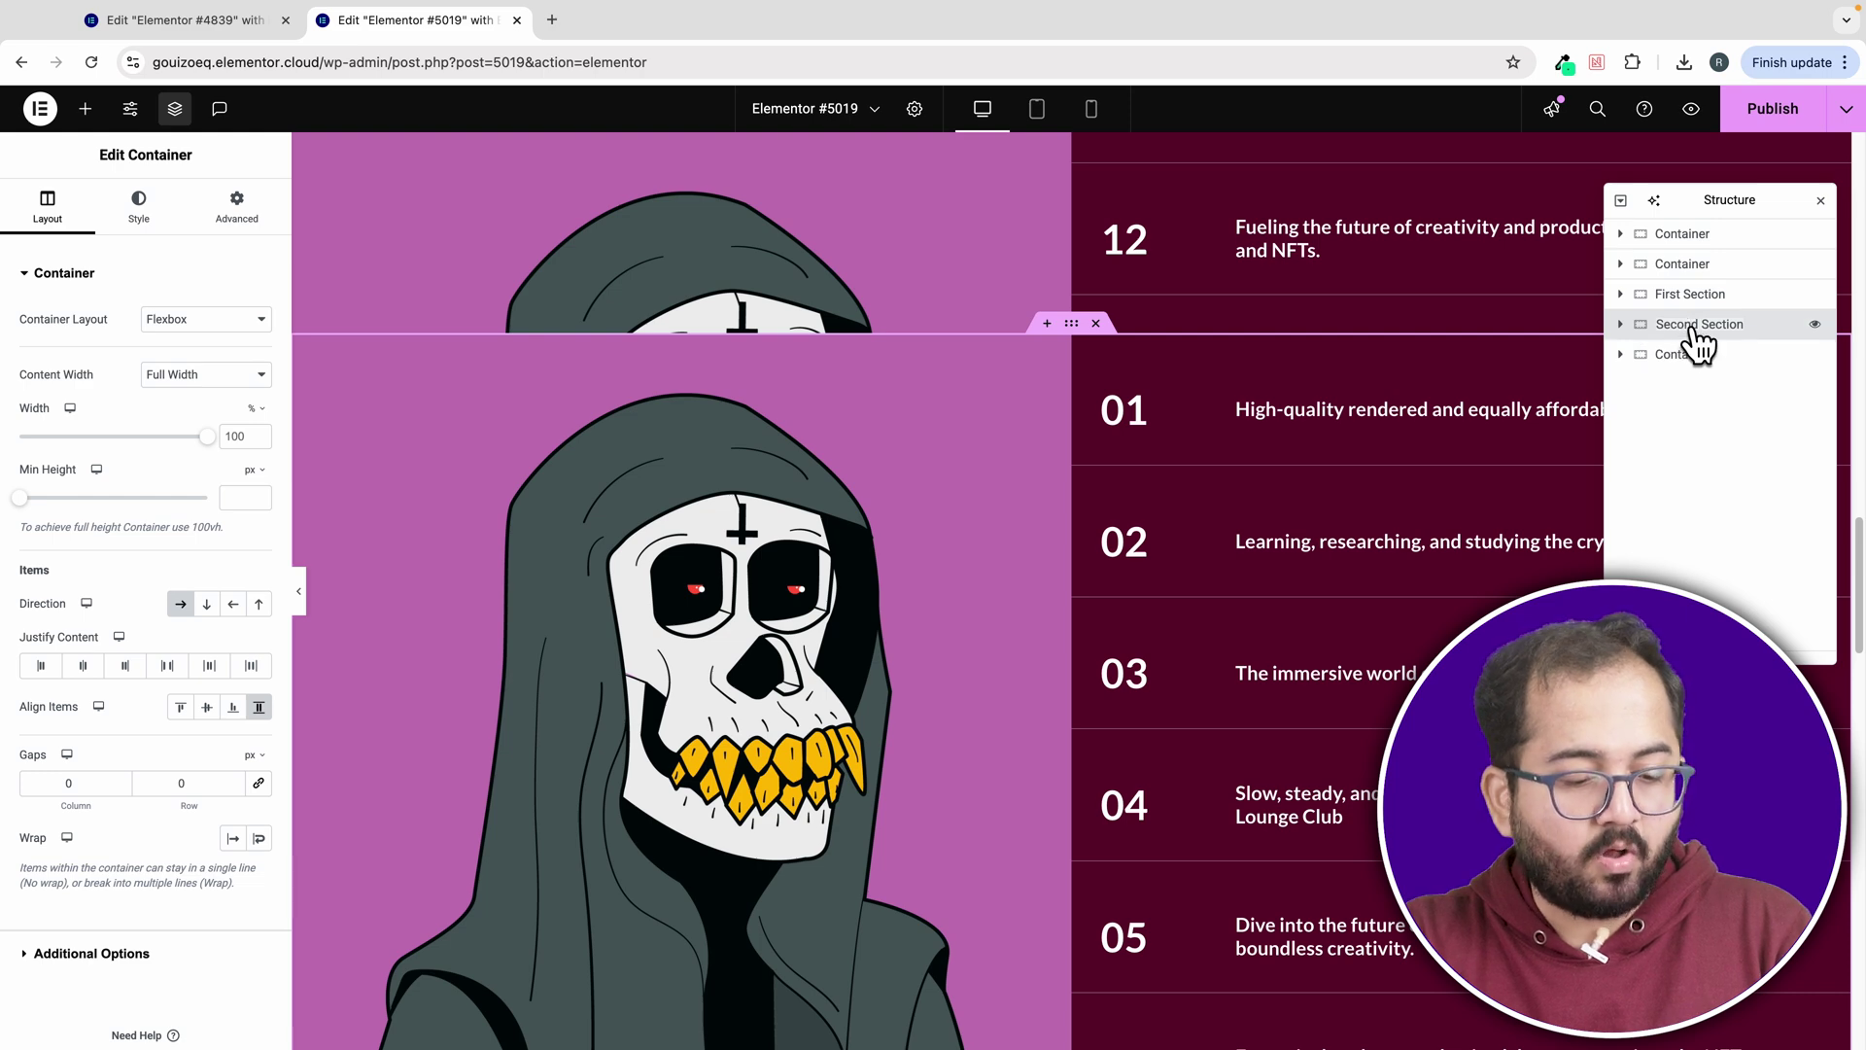
- Swap Second Section's columns by dragging its second container above the first
left_click(1696, 330)
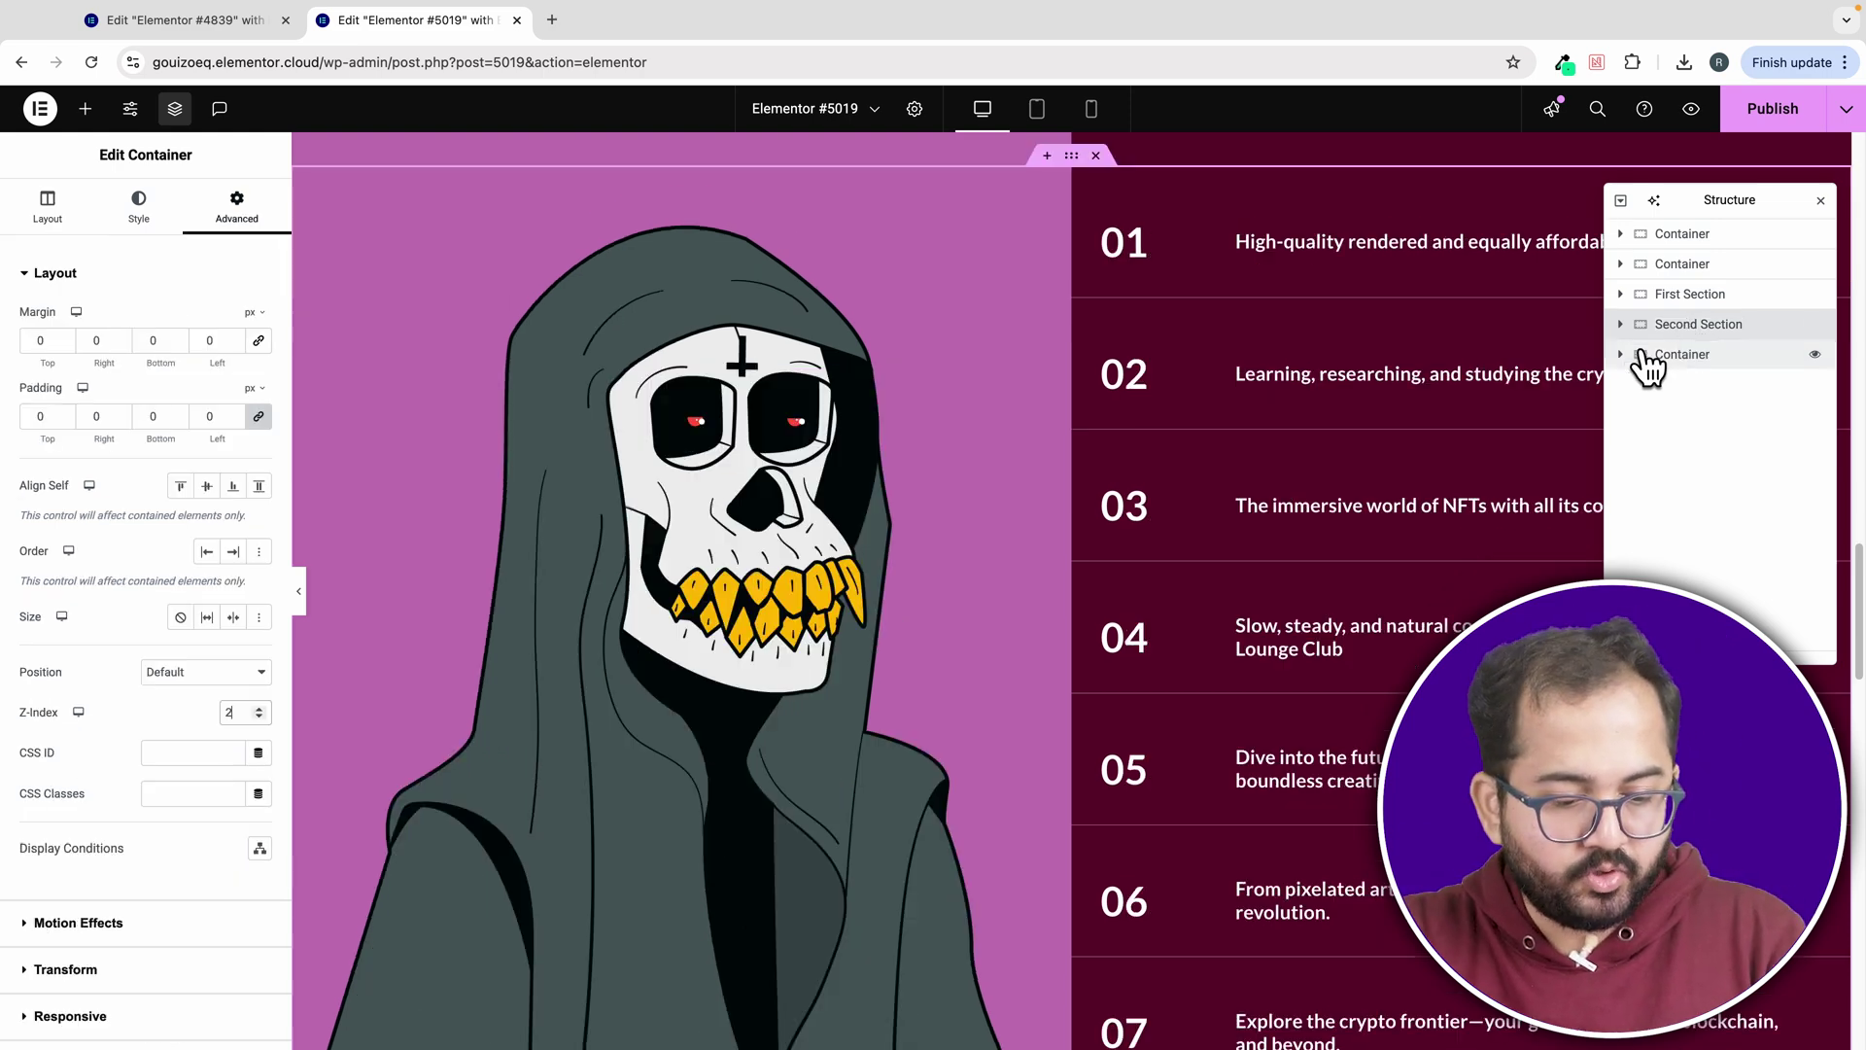
left_click(1686, 354)
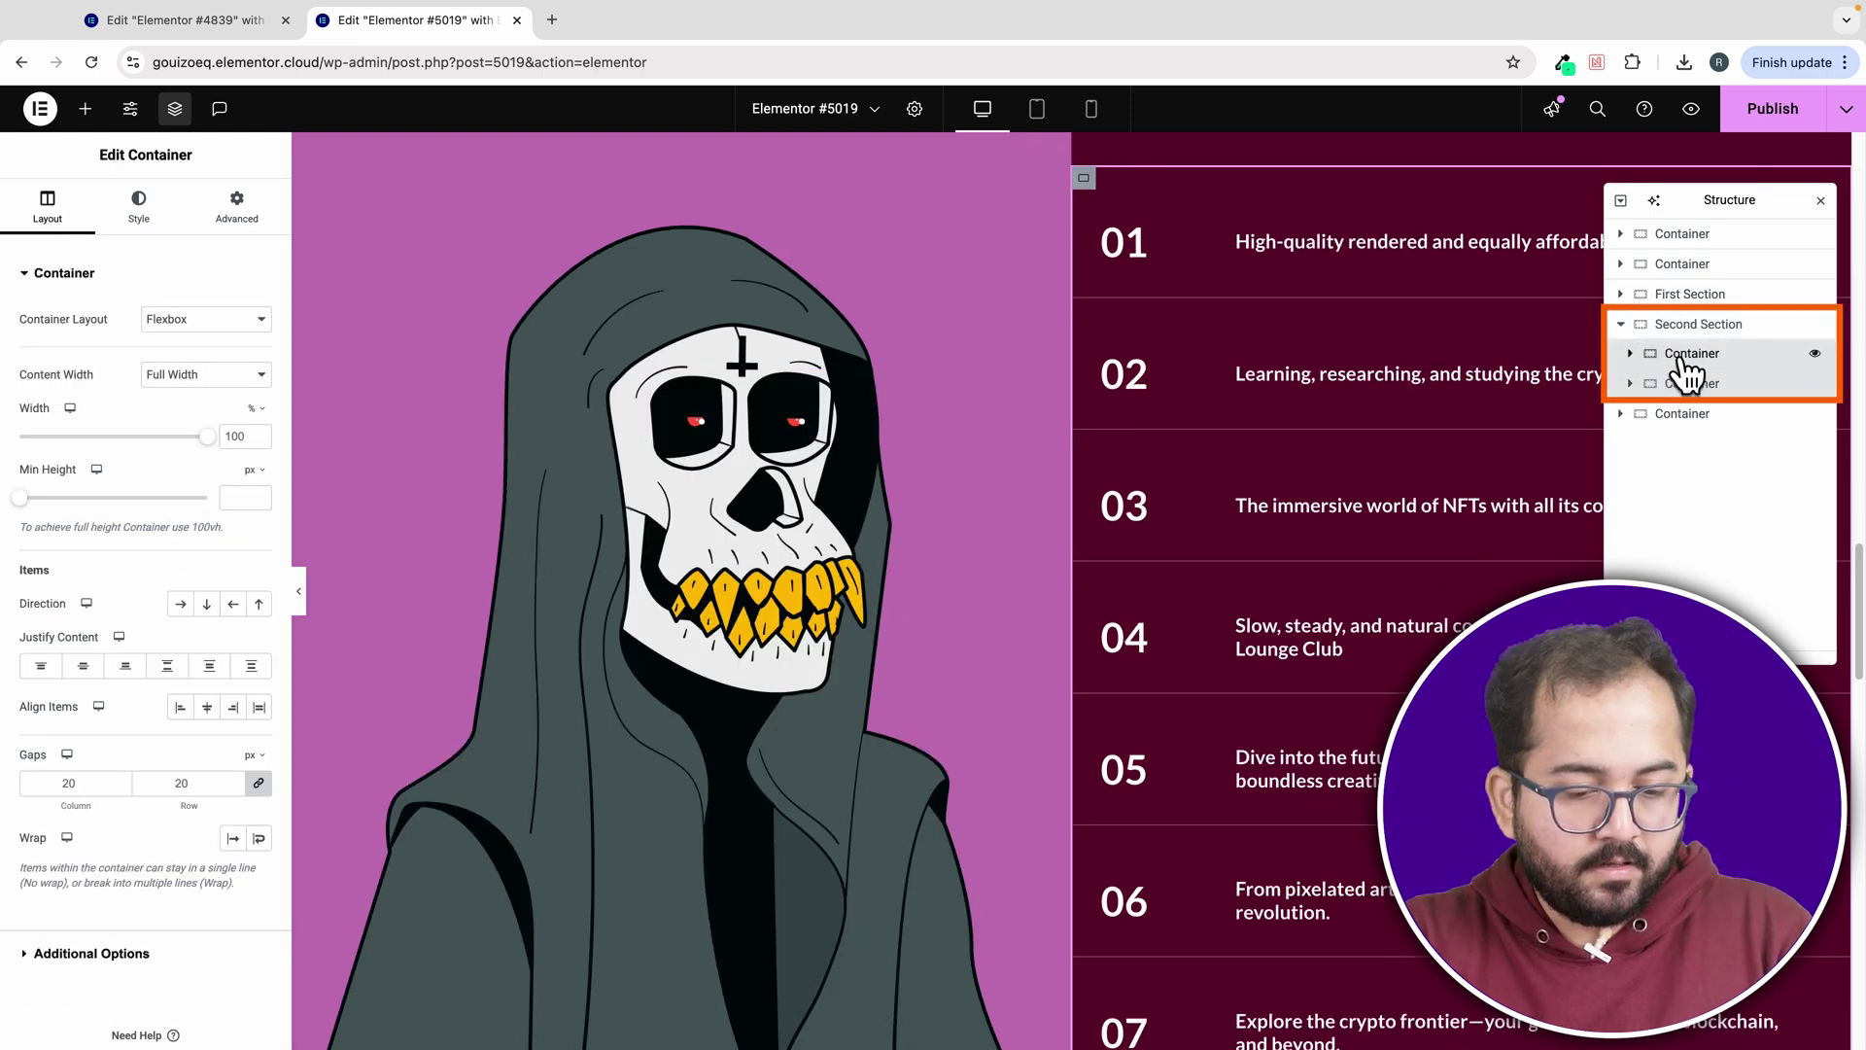
left_click(1682, 384)
left_click_drag(1682, 387, 1686, 403)
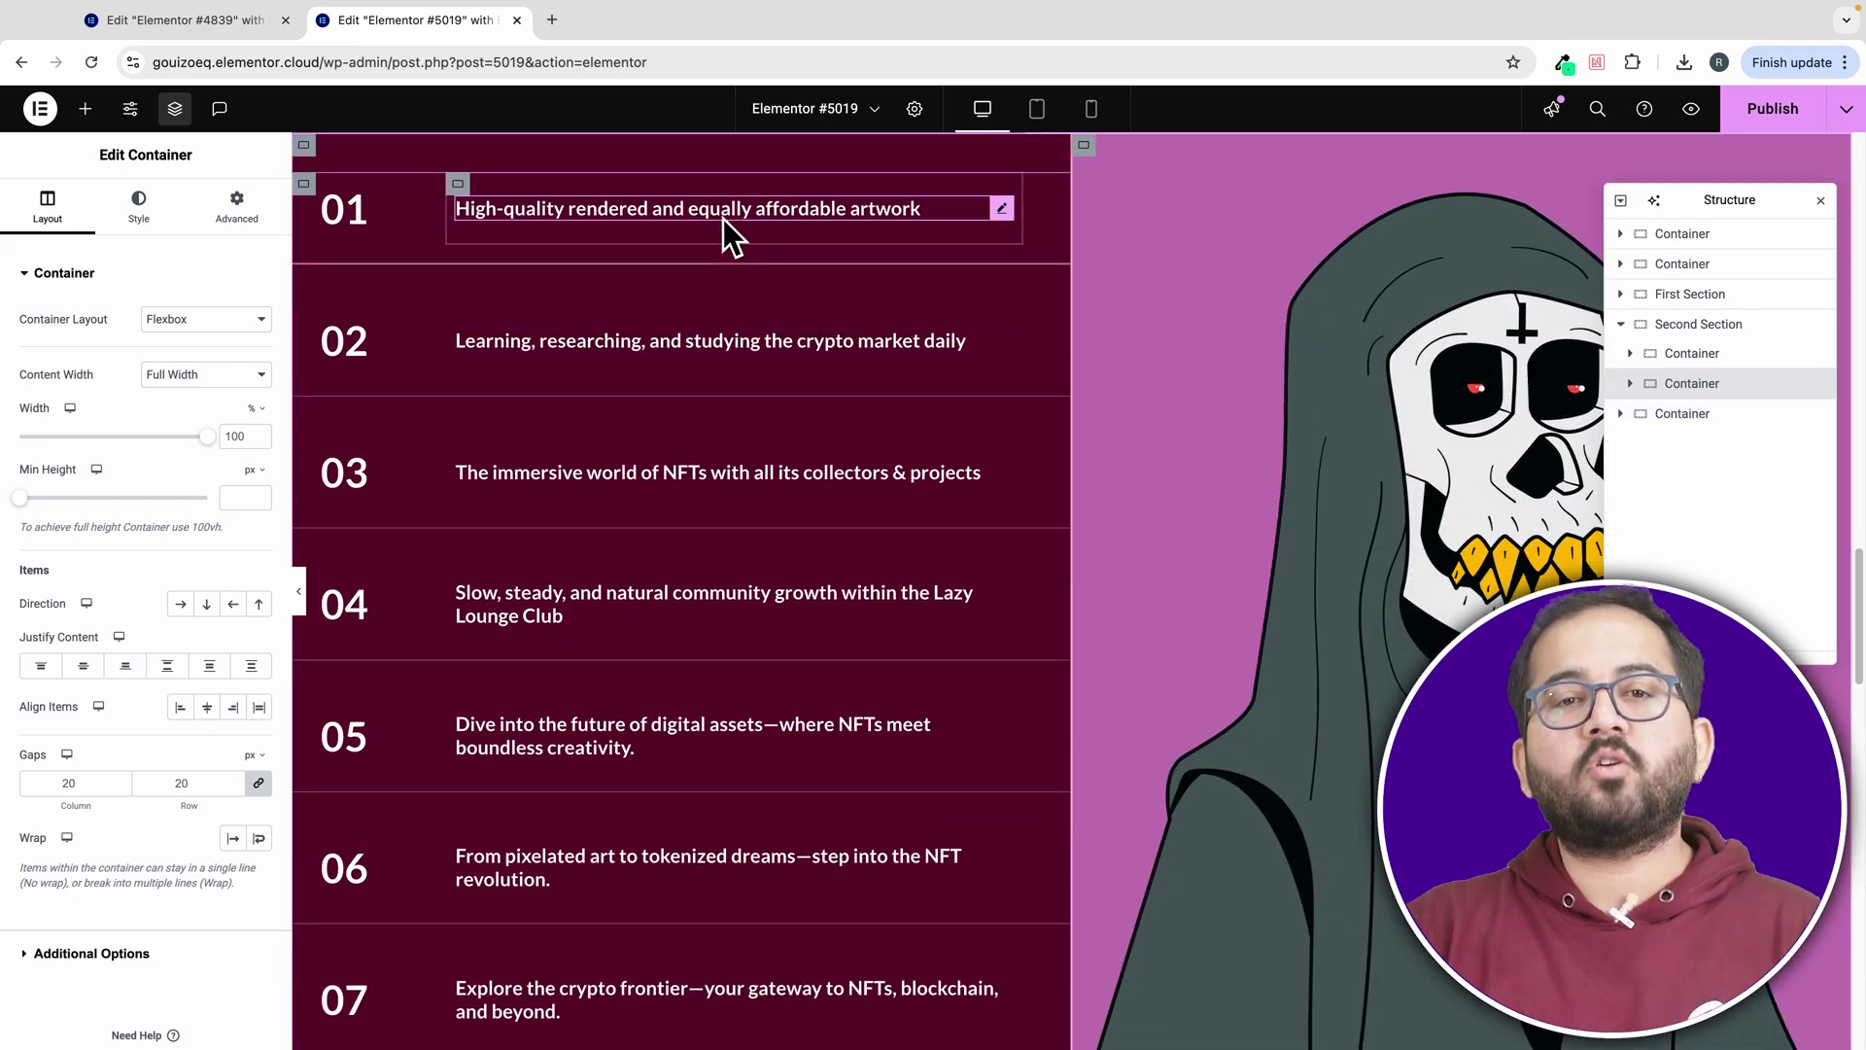
- Select the 01 item's text in Second Section and review the content on the canvas
left_click(719, 215)
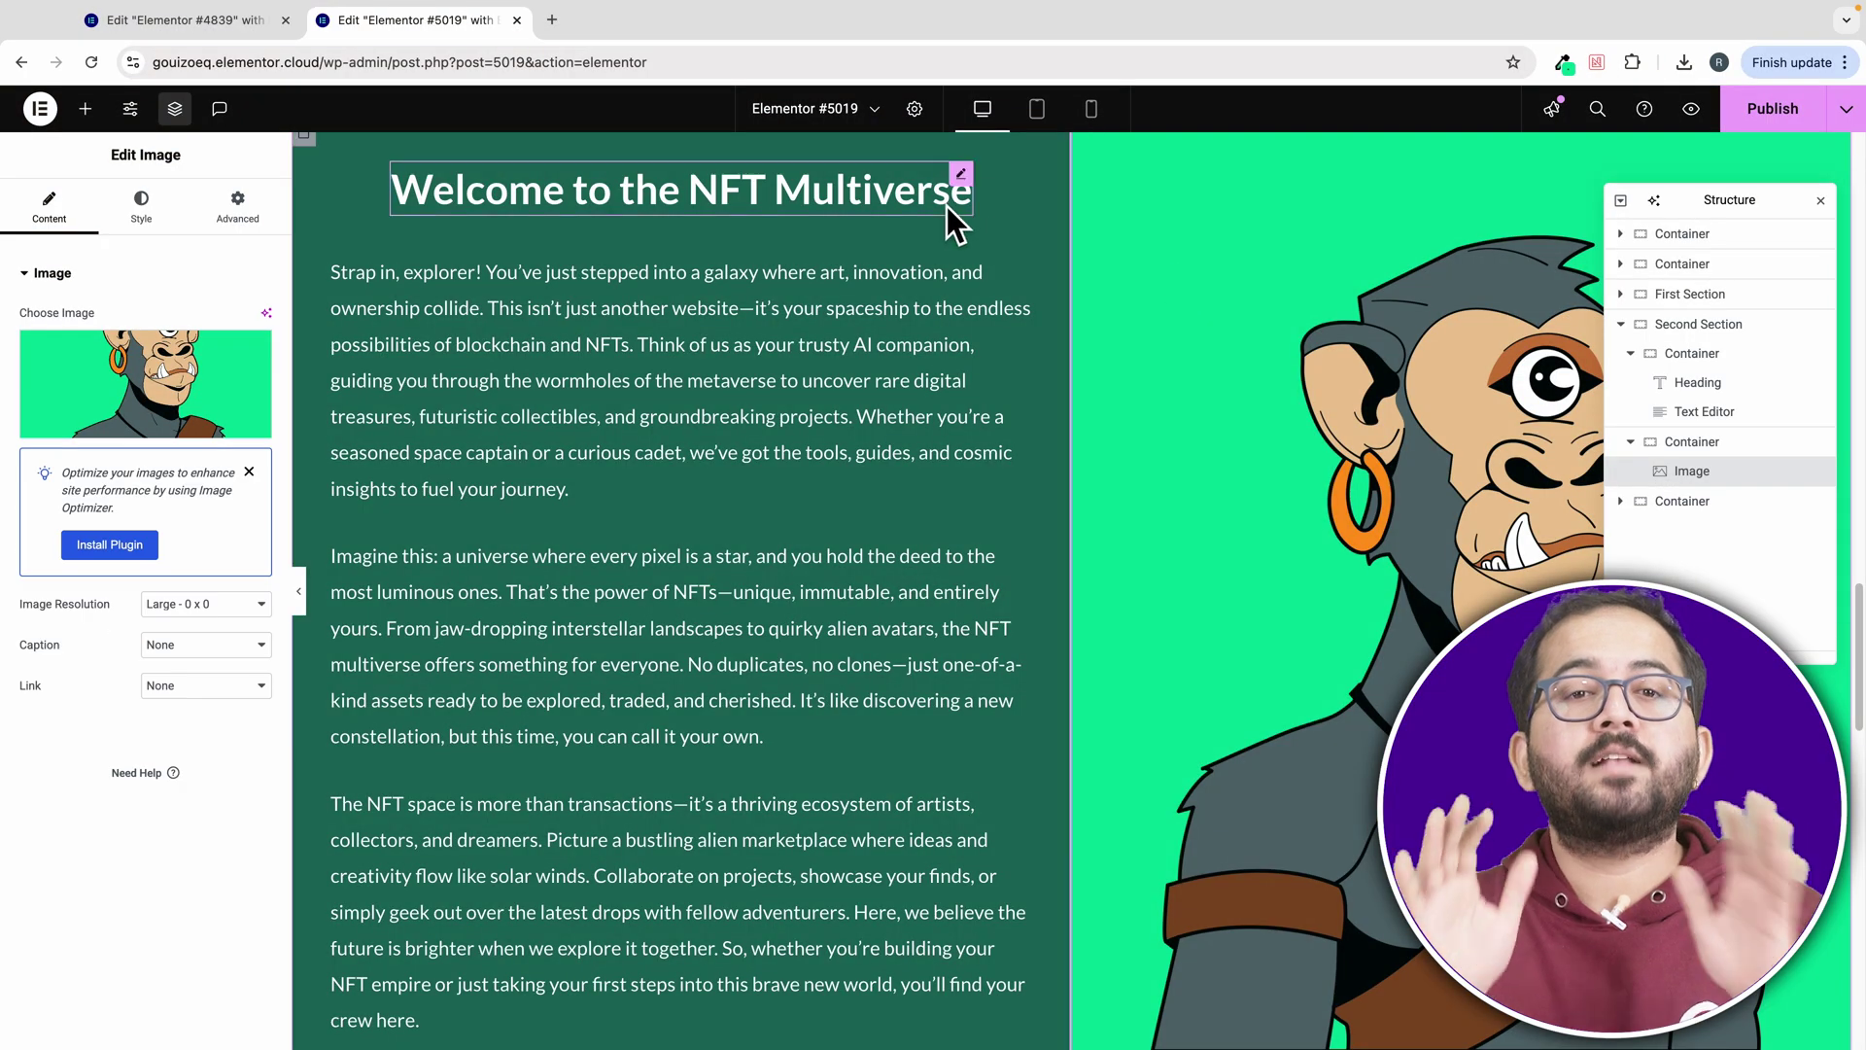
scroll(982, 251, "down", 5)
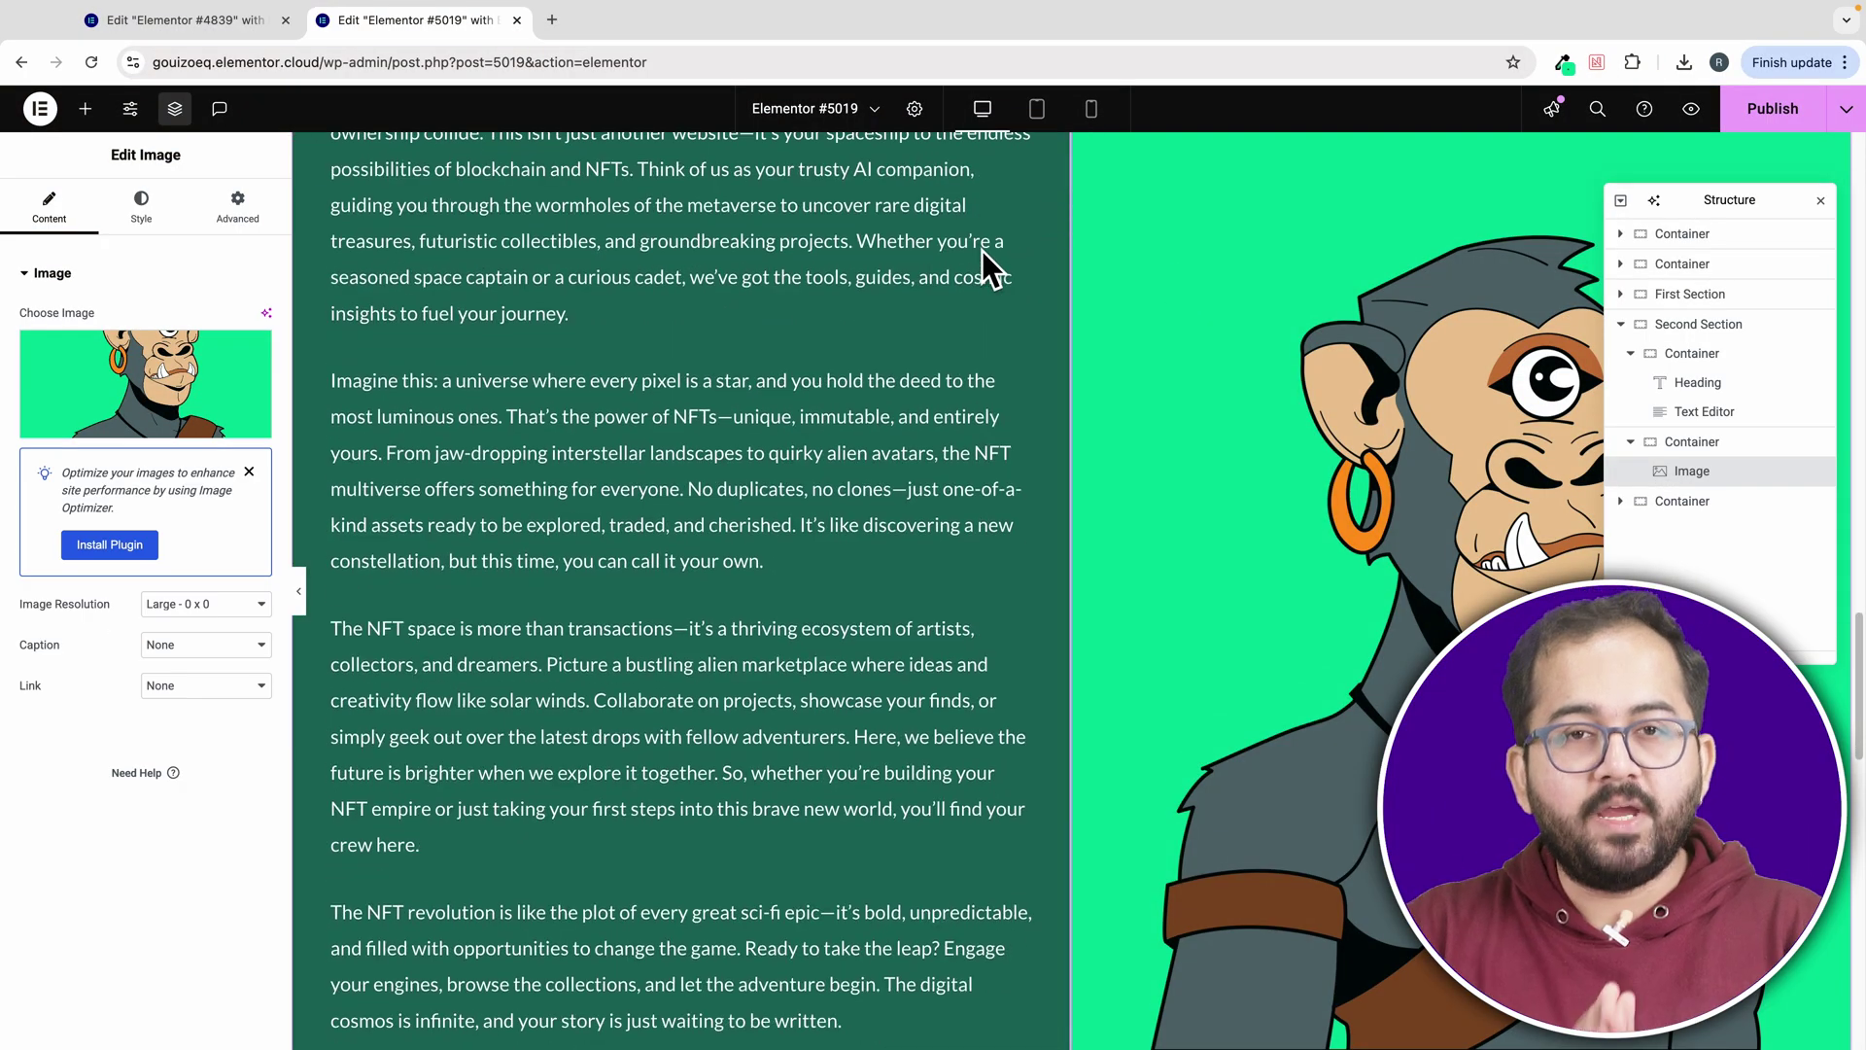
scroll(981, 251, "down", 4)
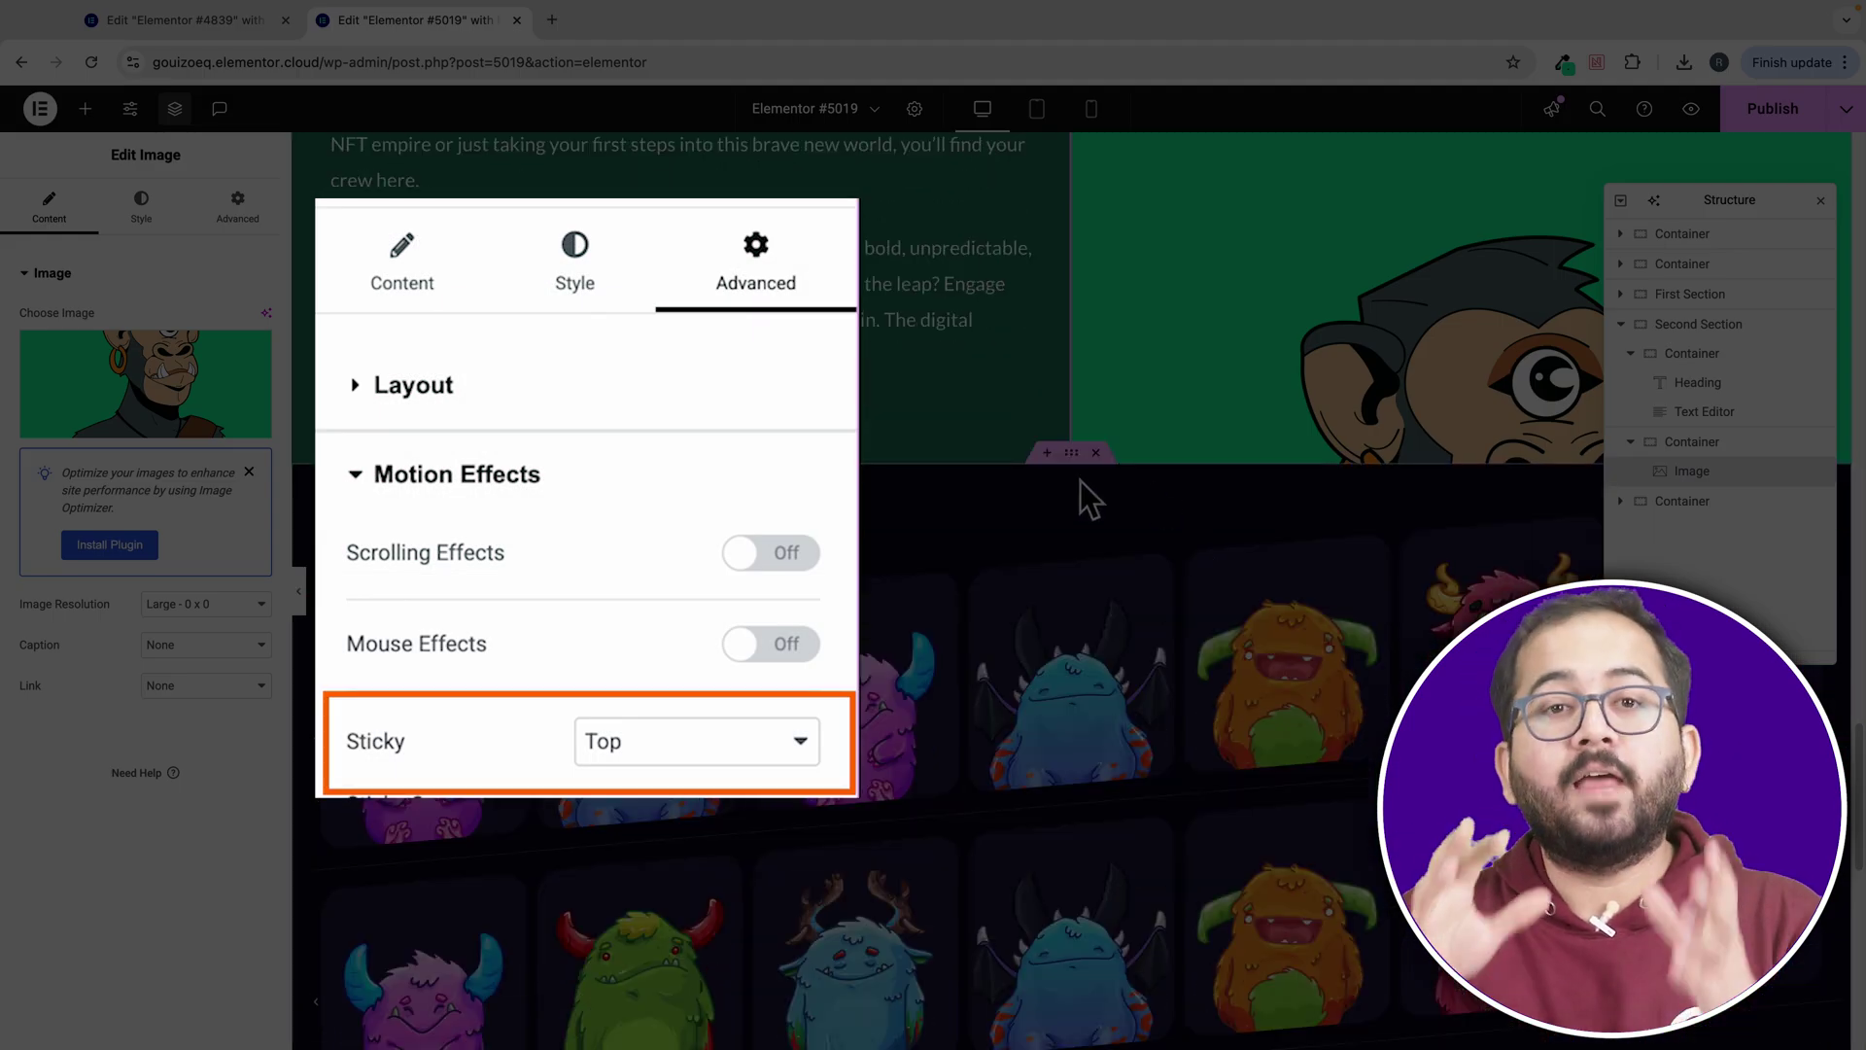
scroll(1104, 441, "up", 9)
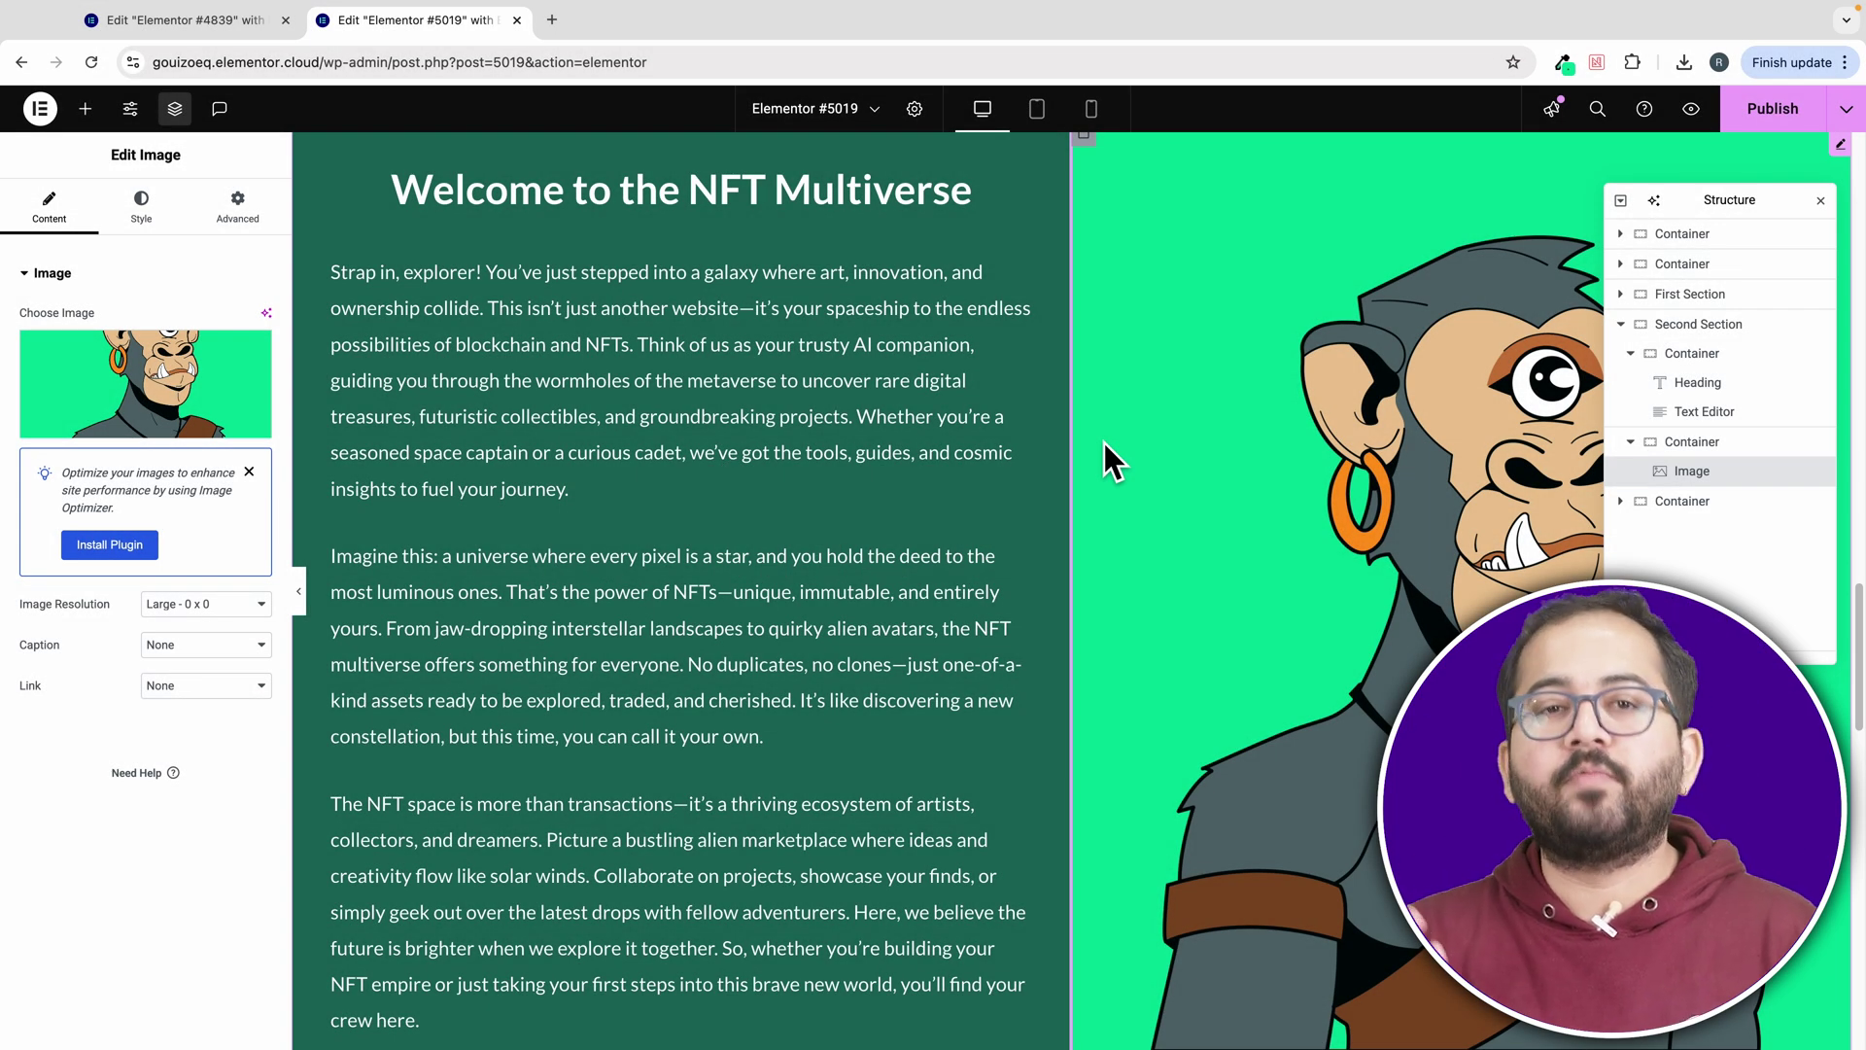
scroll(1104, 443, "up", 20)
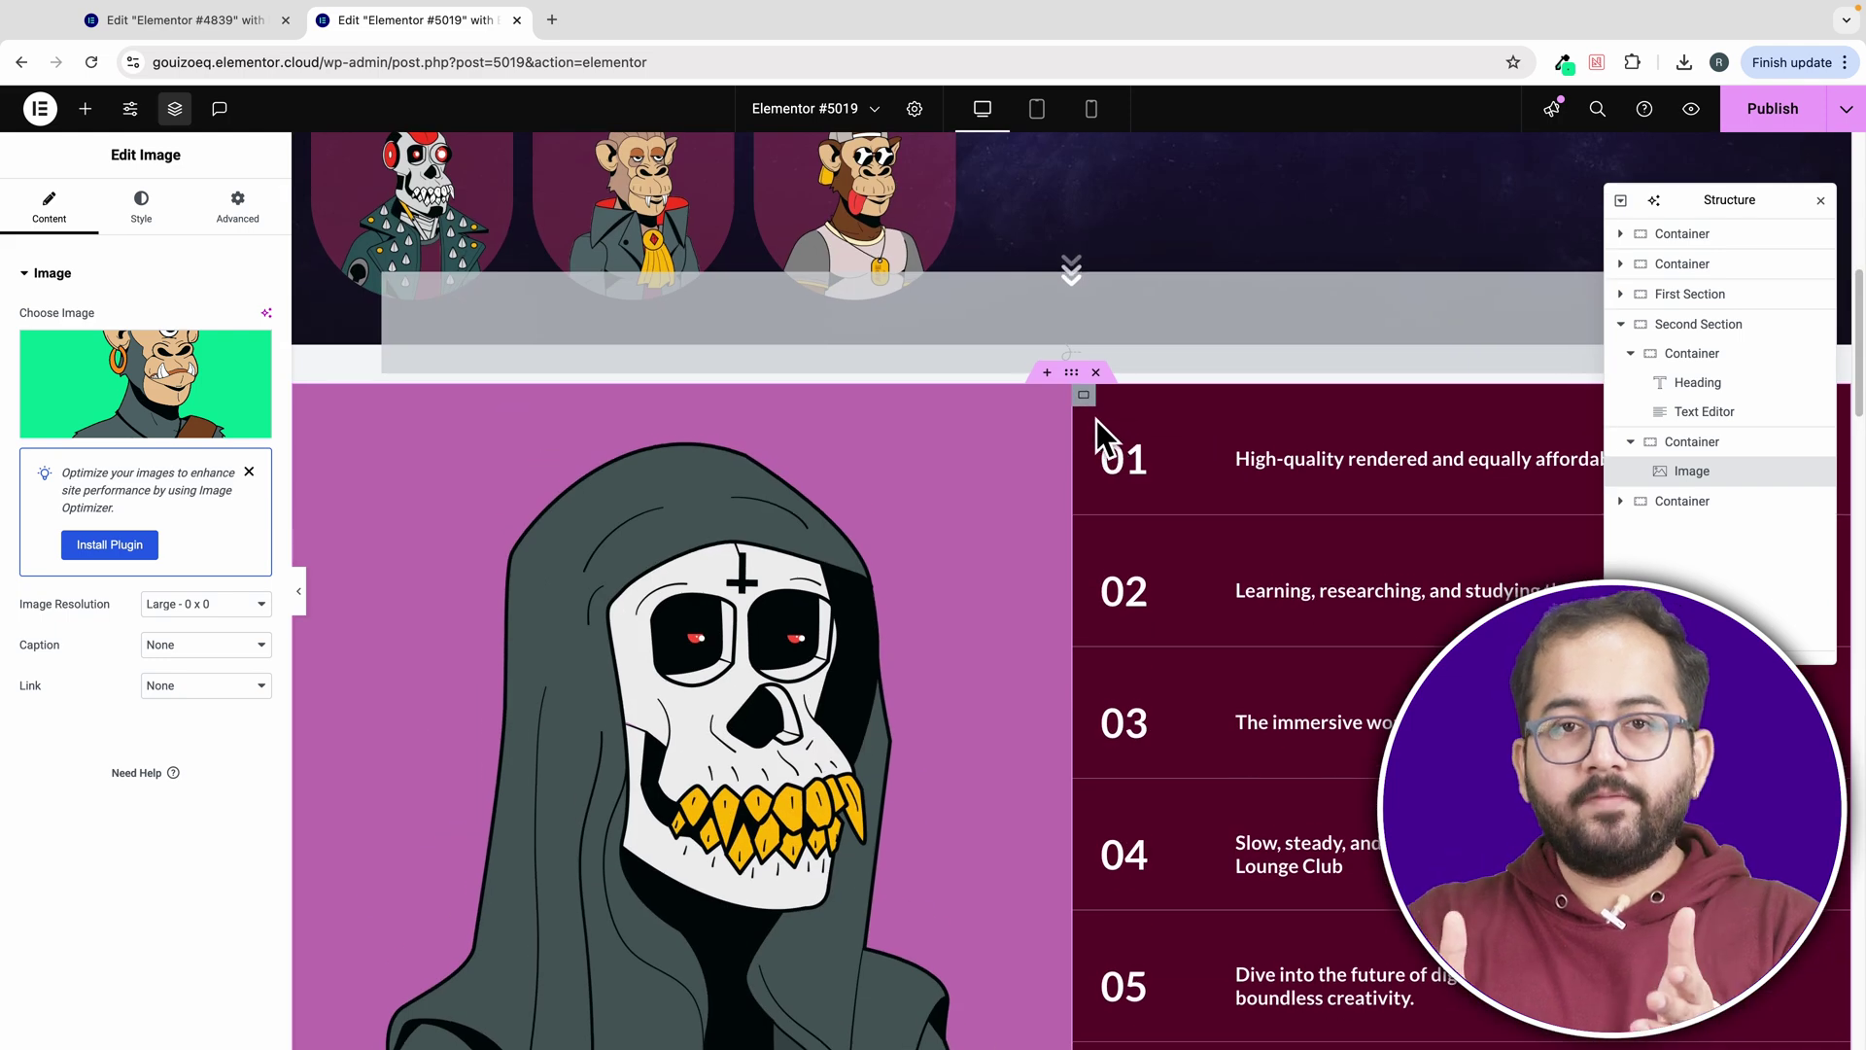
- Duplicate First Section and move the copy below Second Section as the Third Section
right_click(1071, 356)
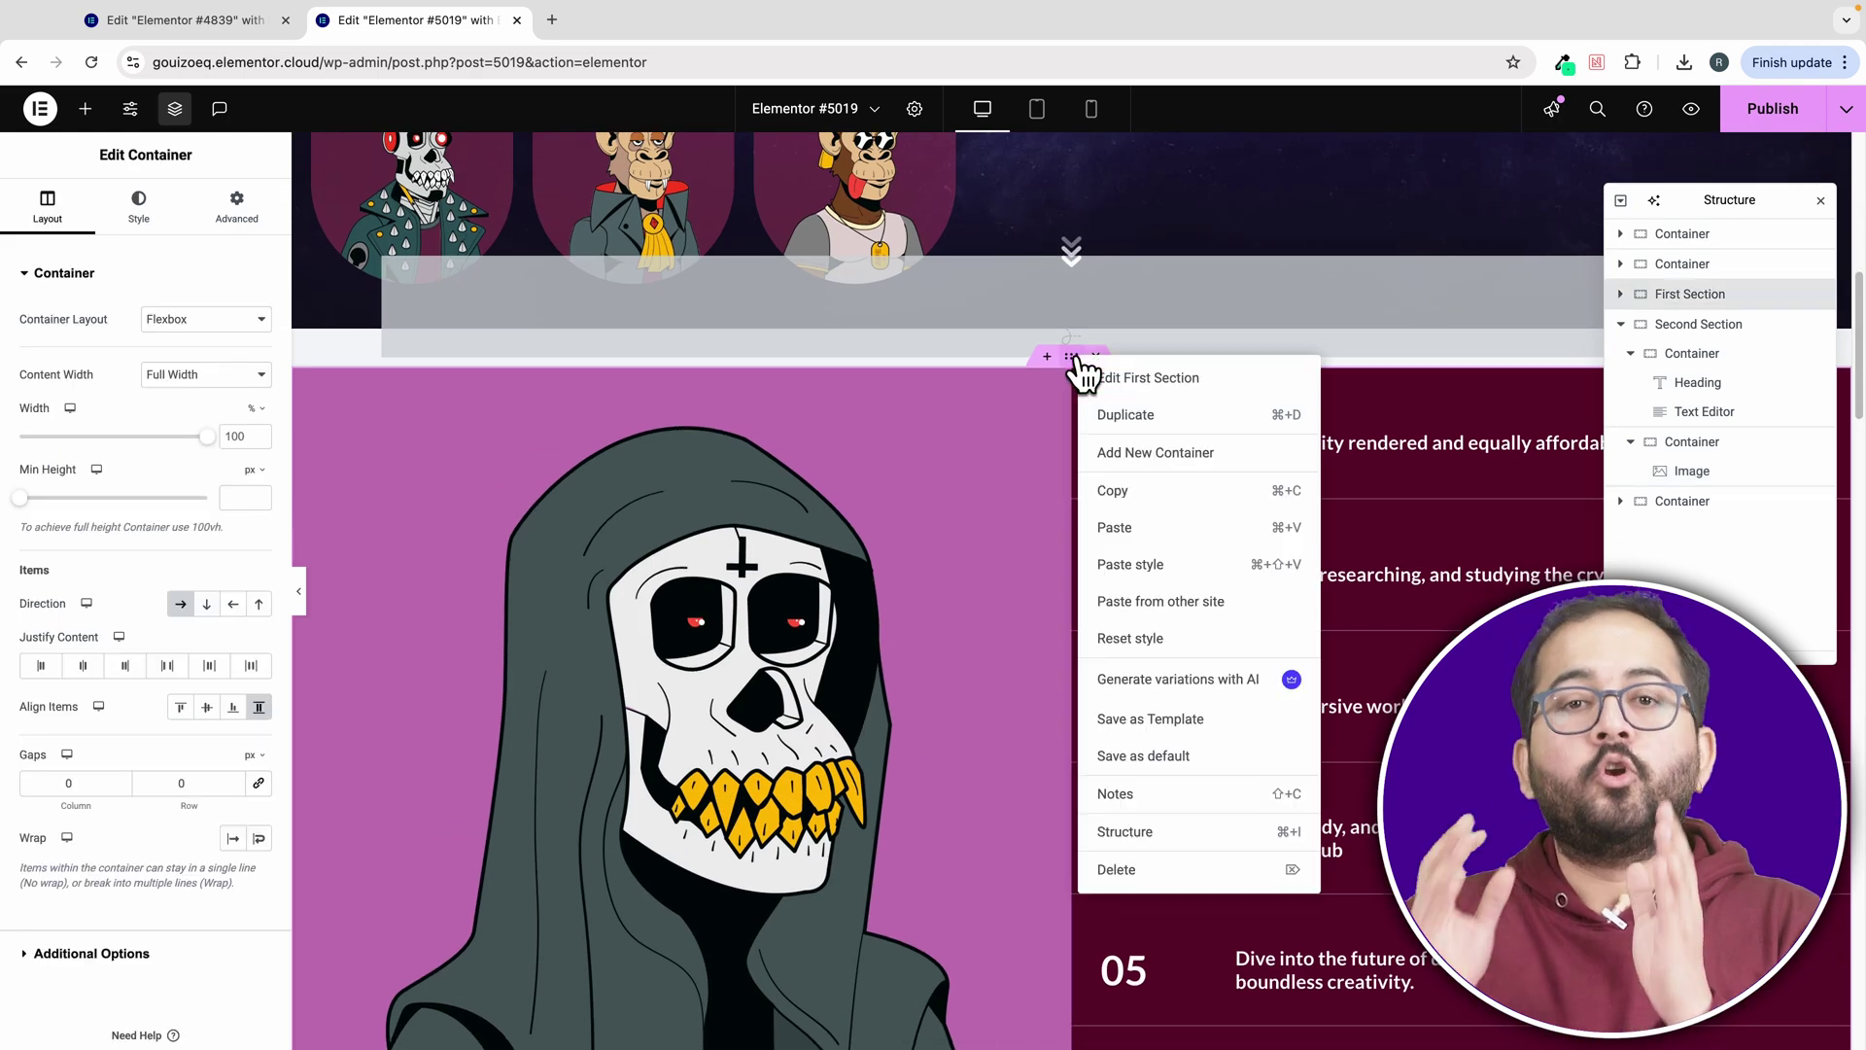
left_click(1123, 418)
left_click_drag(1699, 326, 1688, 515)
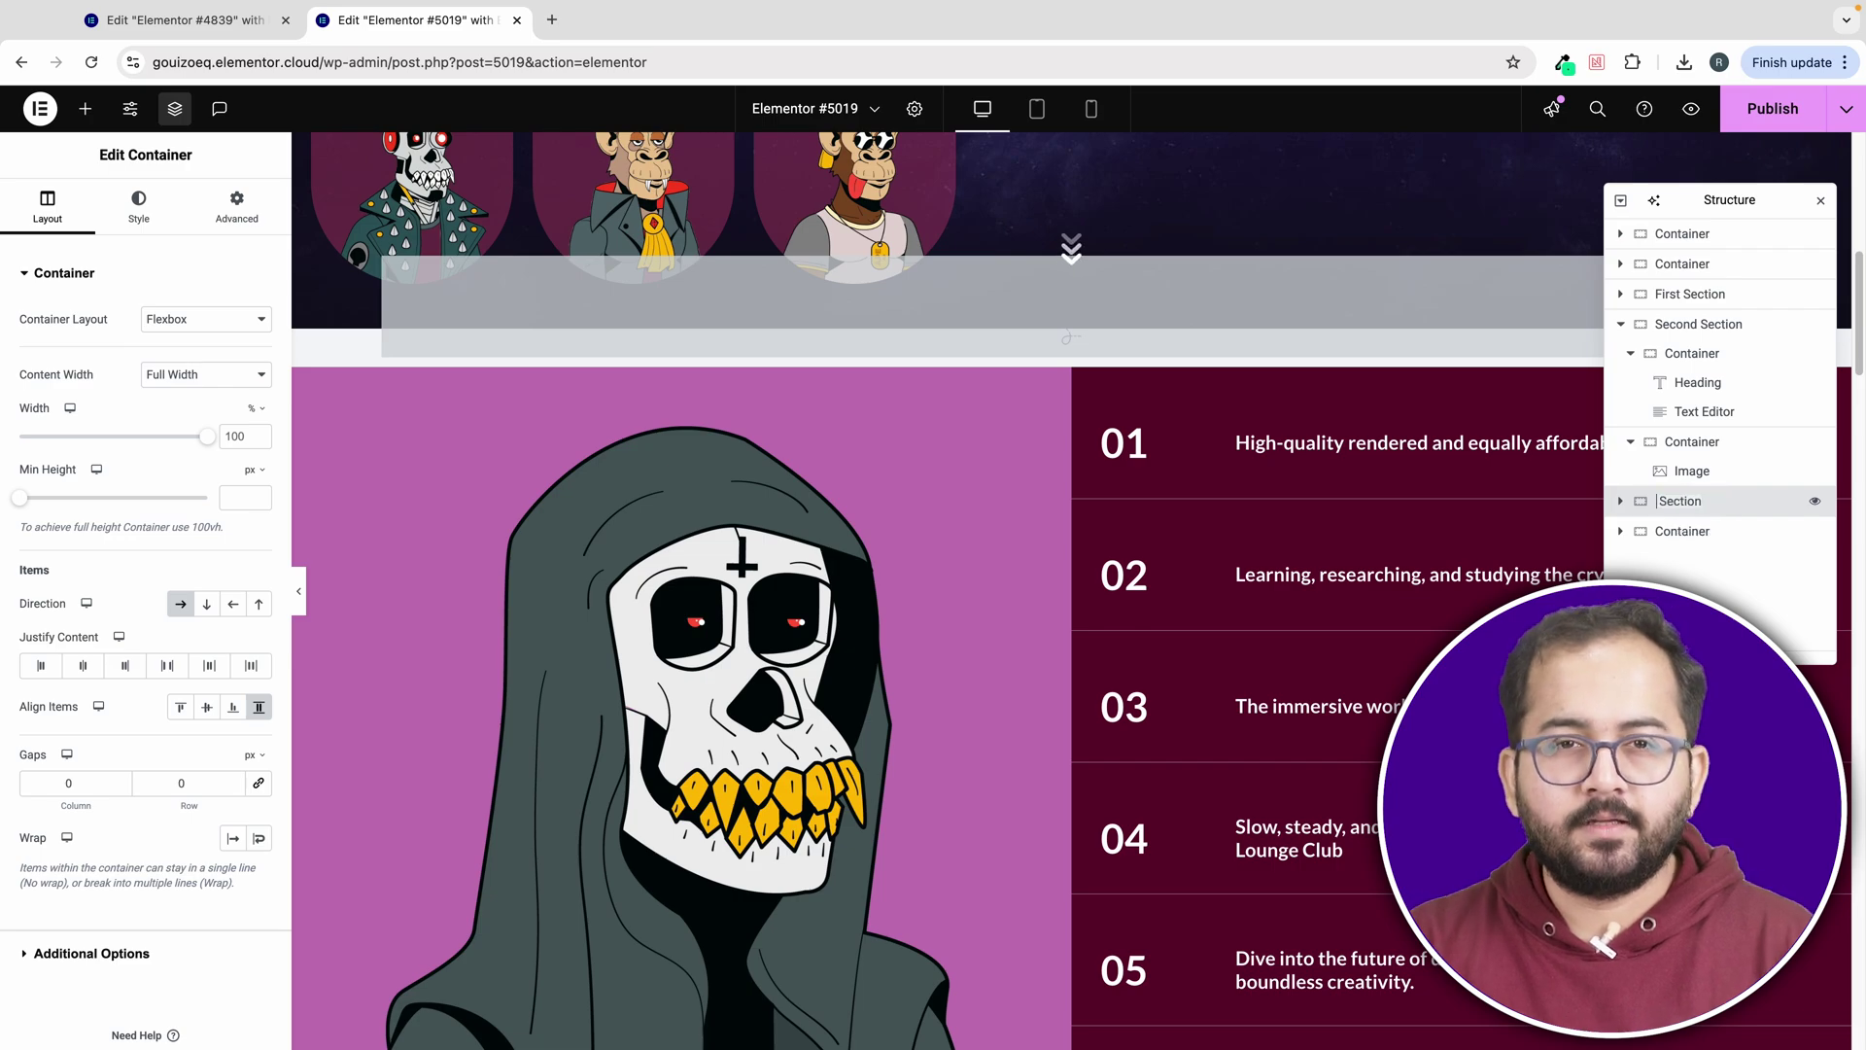
- Place a YouTube Video widget in the Third Section's right column and duplicate it beneath itself
scroll(1401, 541, "down", 15)
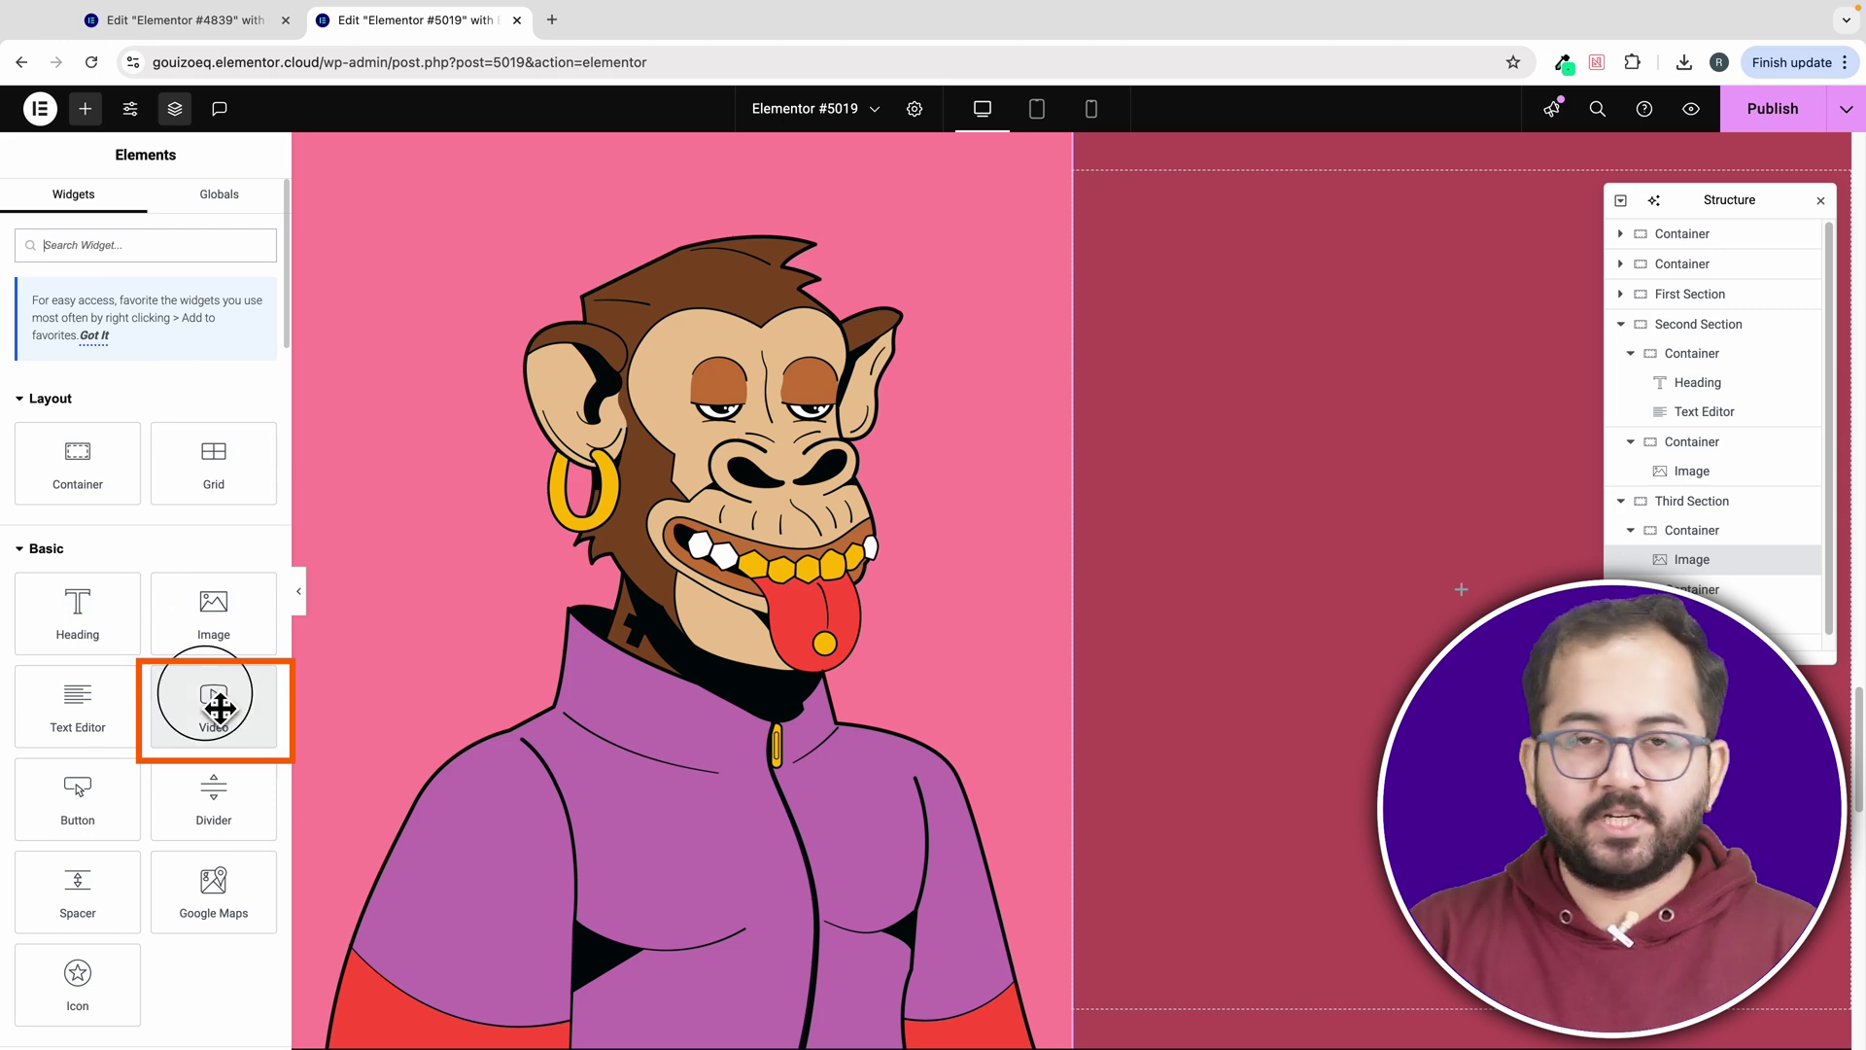
left_click_drag(208, 700, 1200, 518)
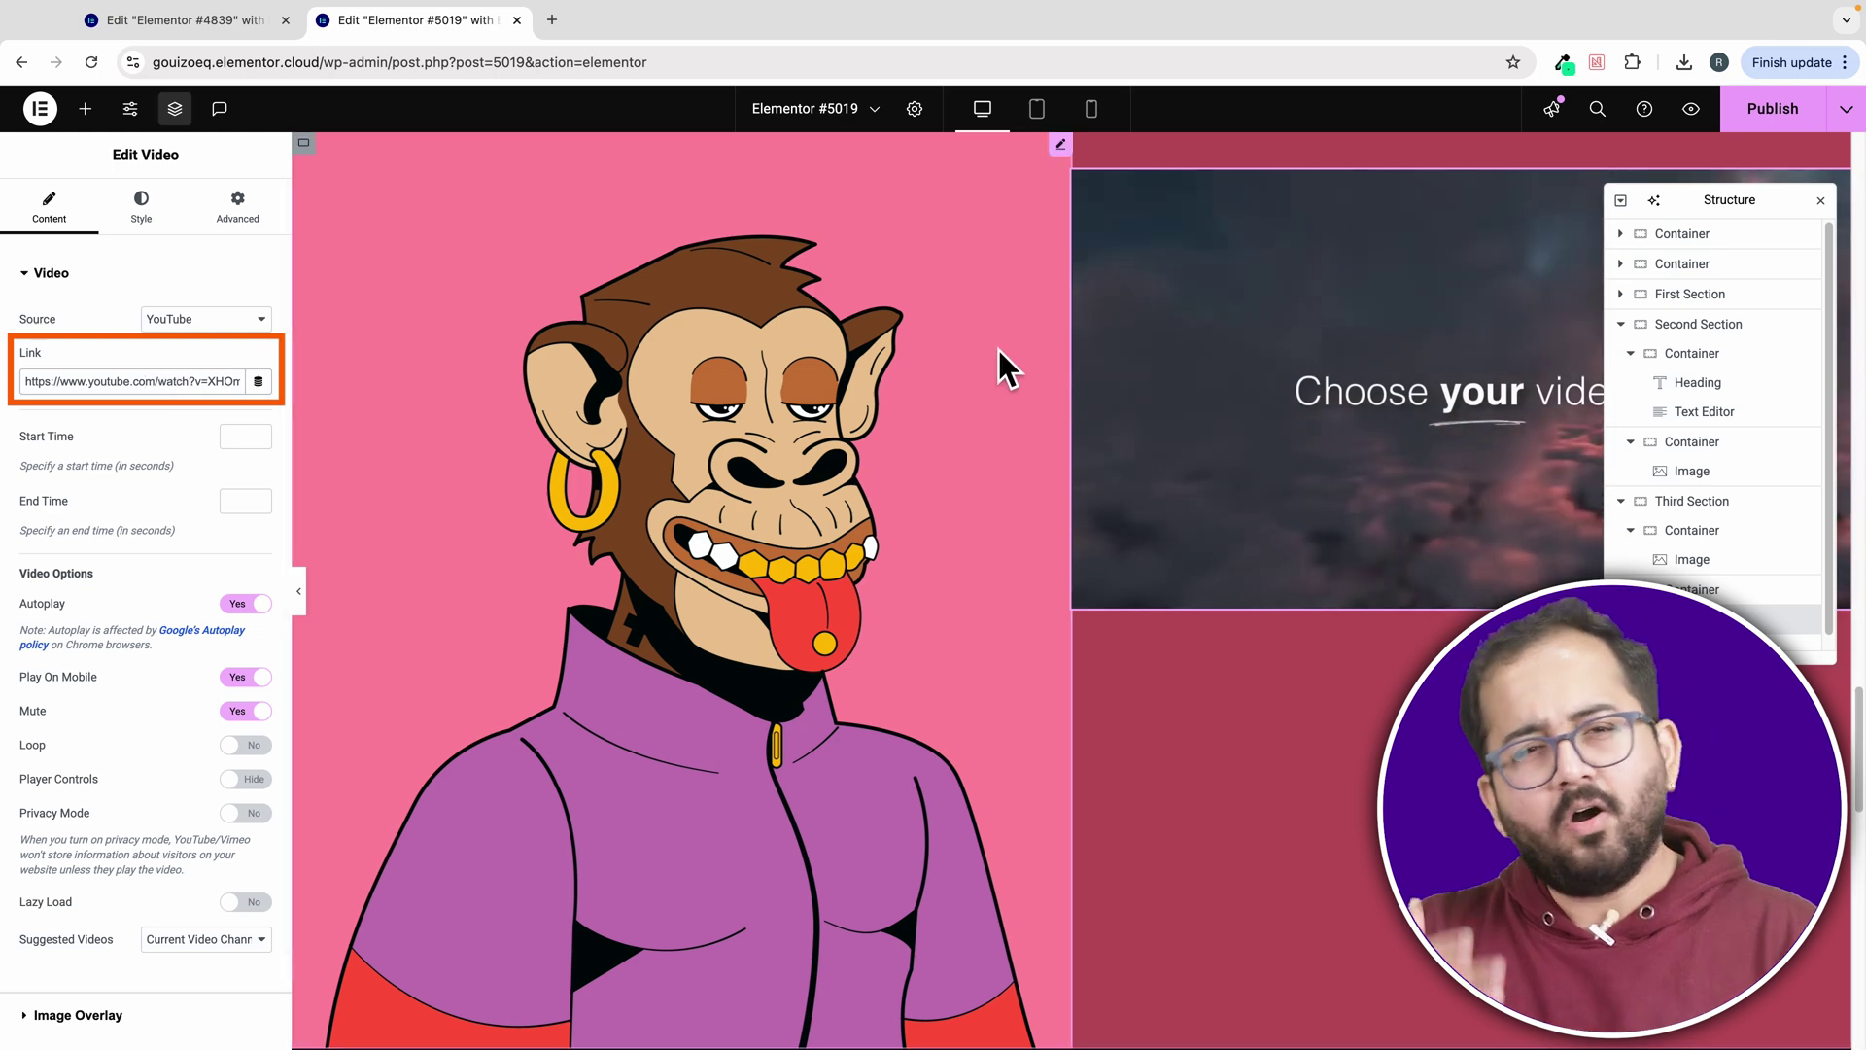
right_click(1198, 351)
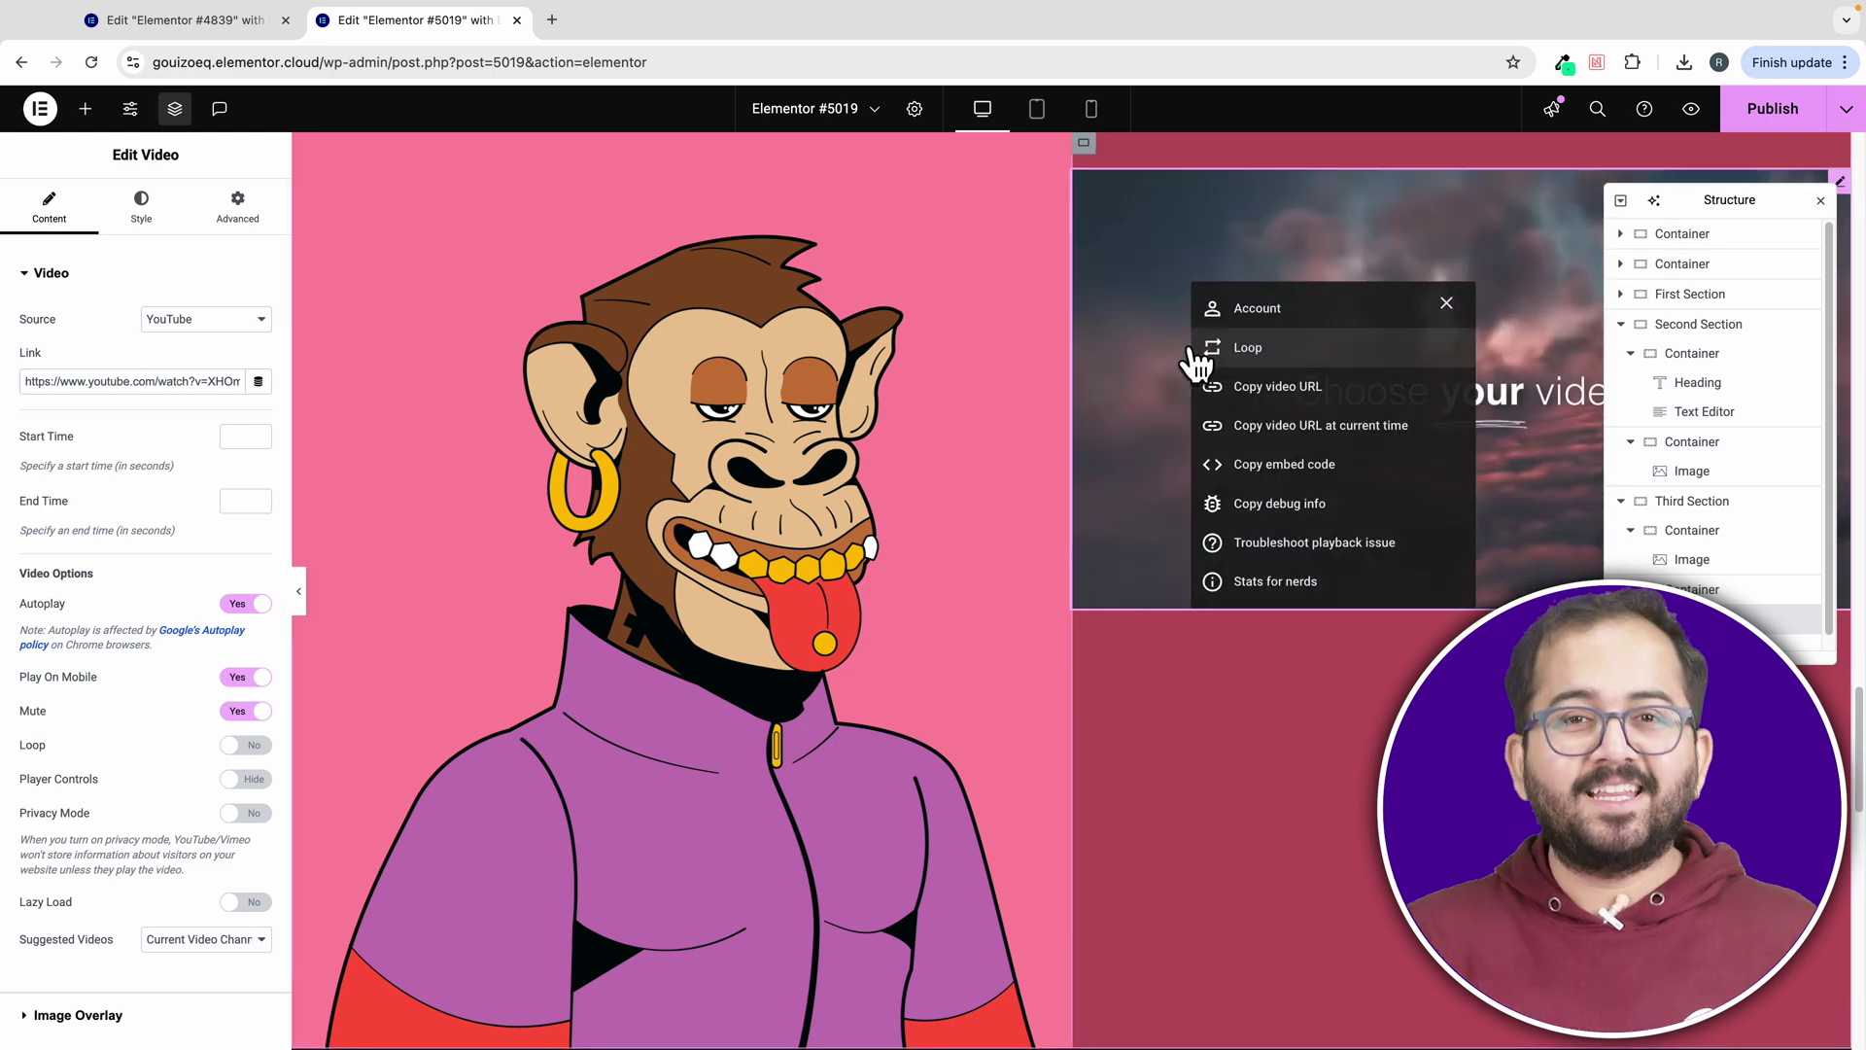
left_click(1152, 290)
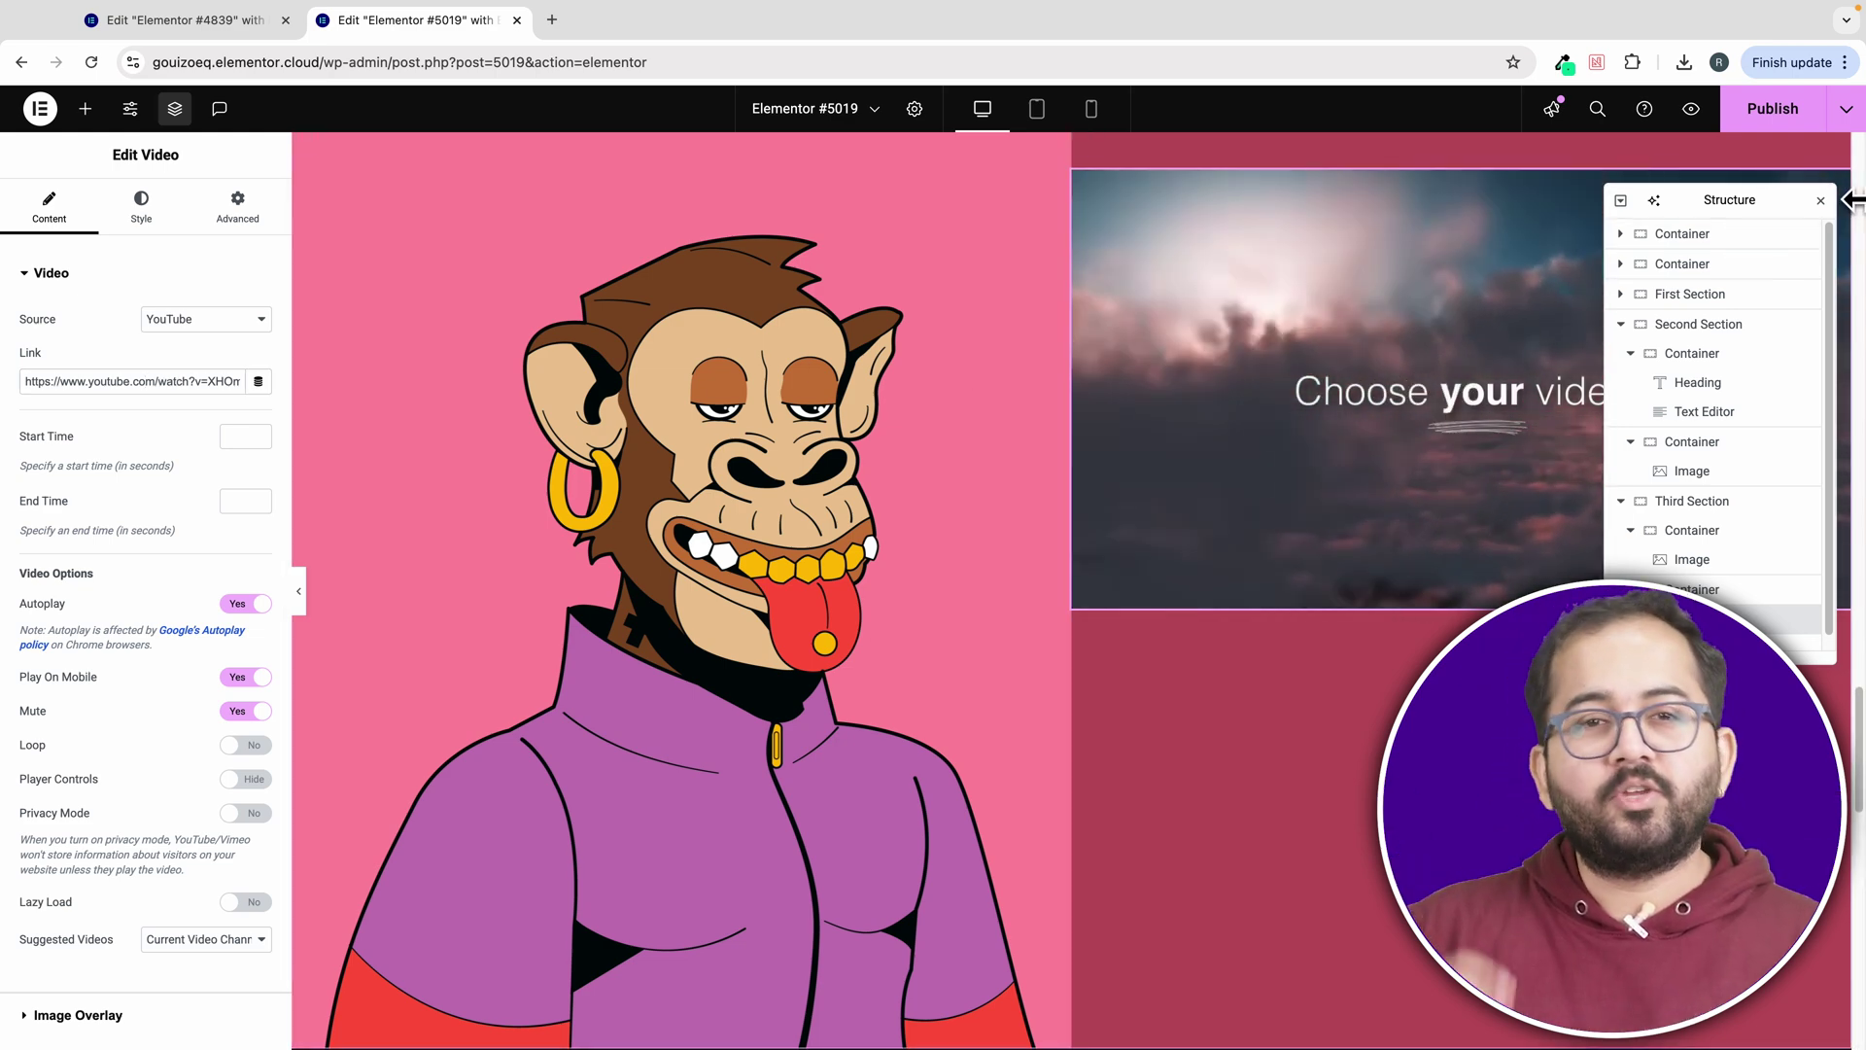
right_click(1840, 189)
left_click(1797, 238)
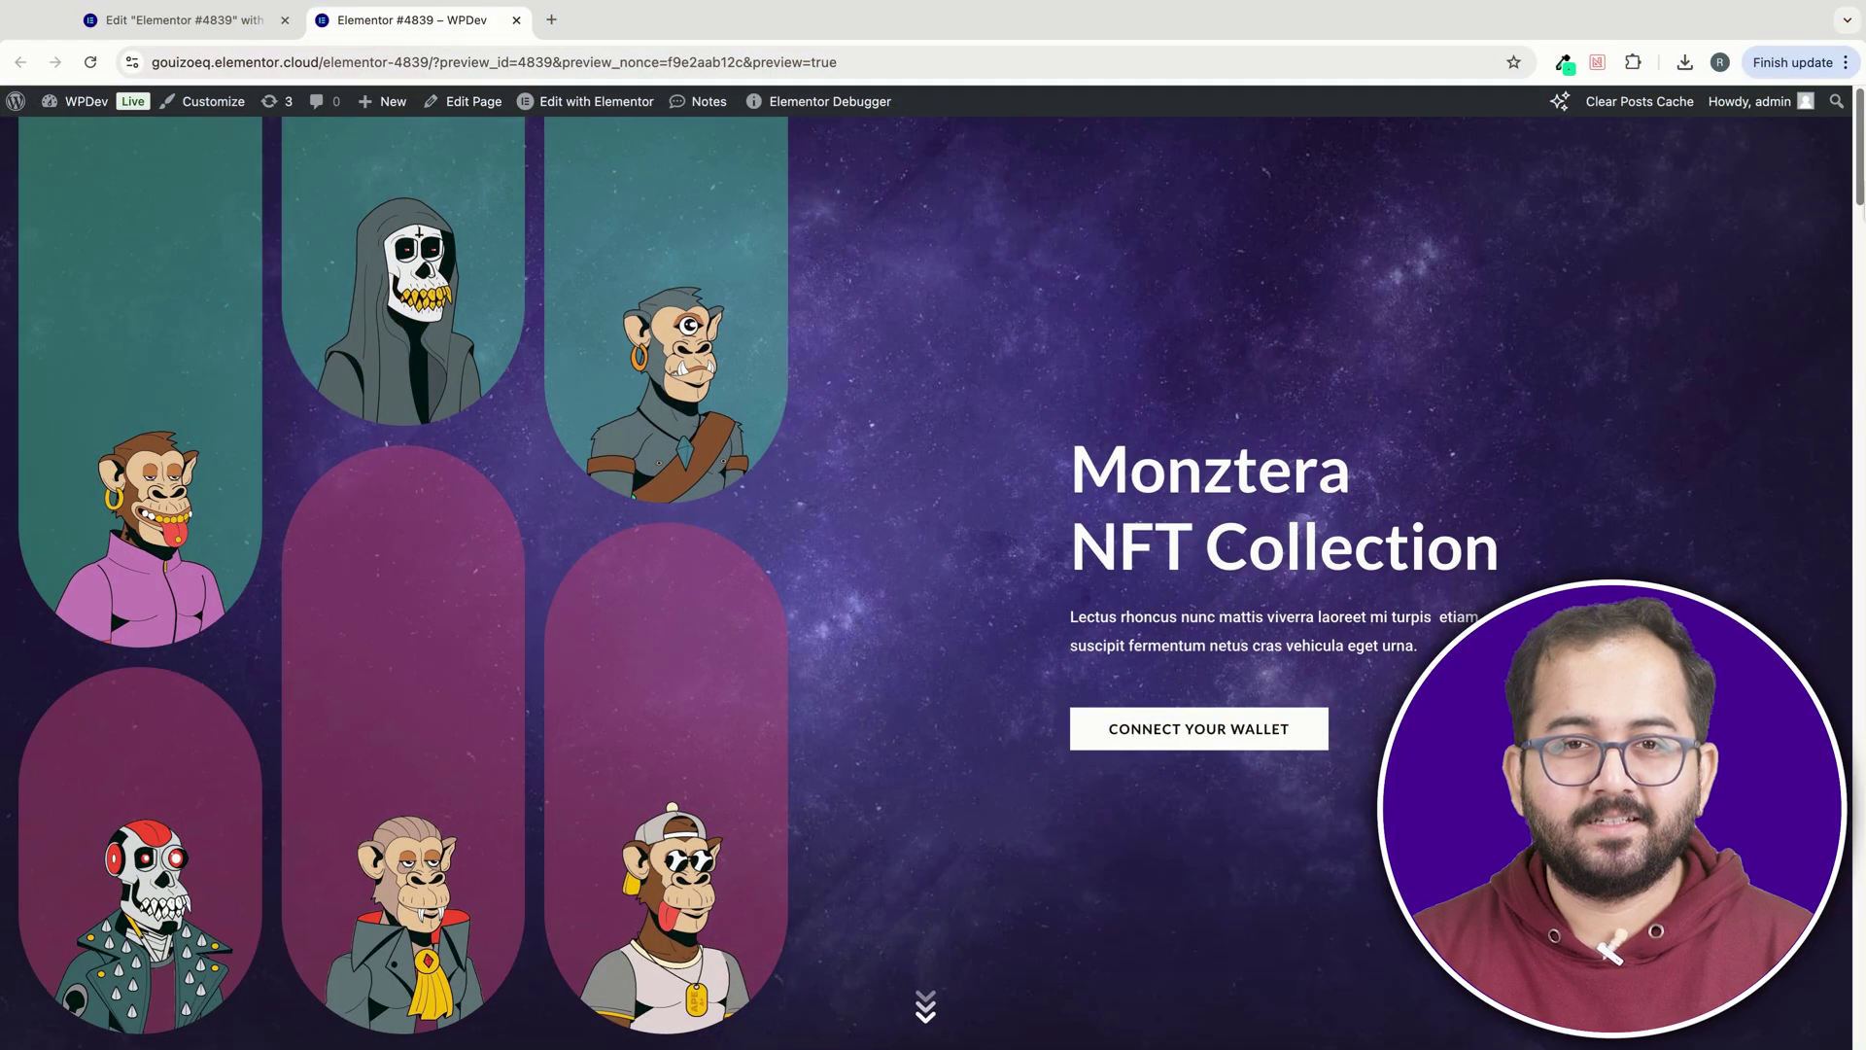
- Scroll the live preview through all three sections down to the pink ape section's stacked videos
scroll(700, 583, "down", 6)
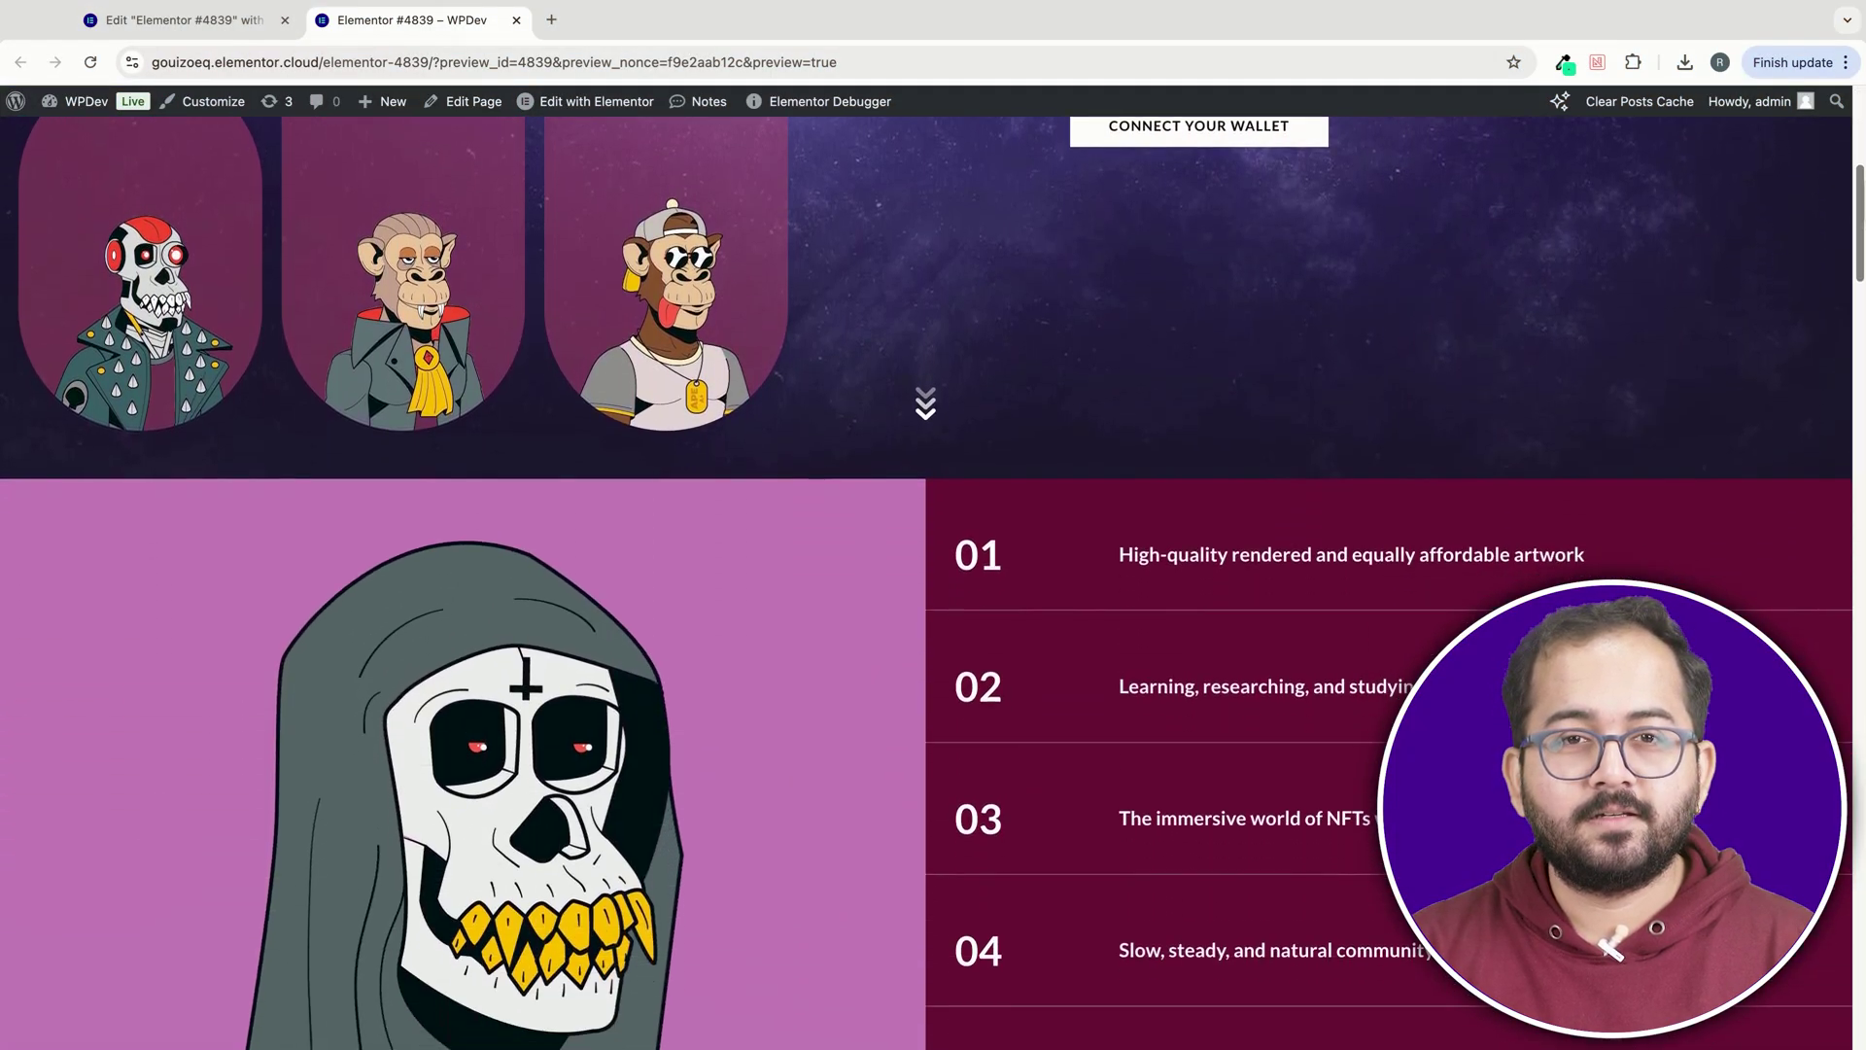
scroll(1610, 947, "down", 10)
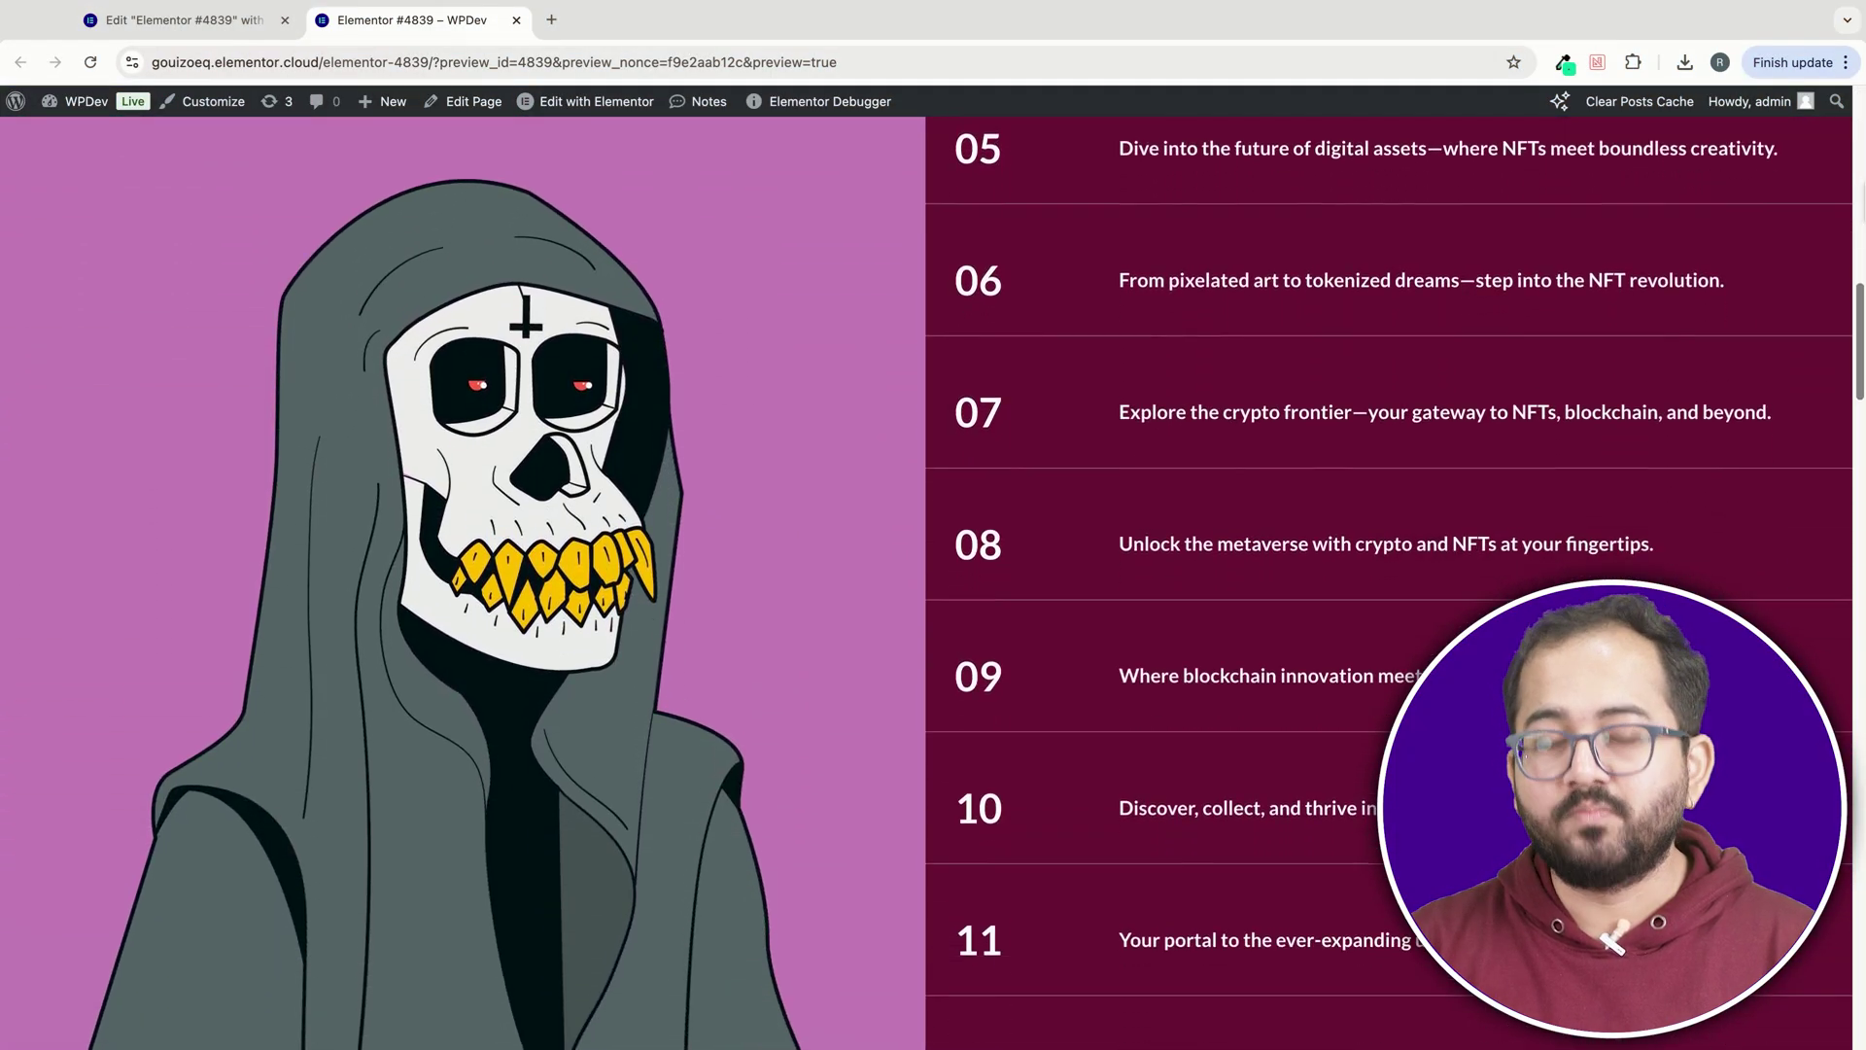
scroll(933, 583, "down", 10)
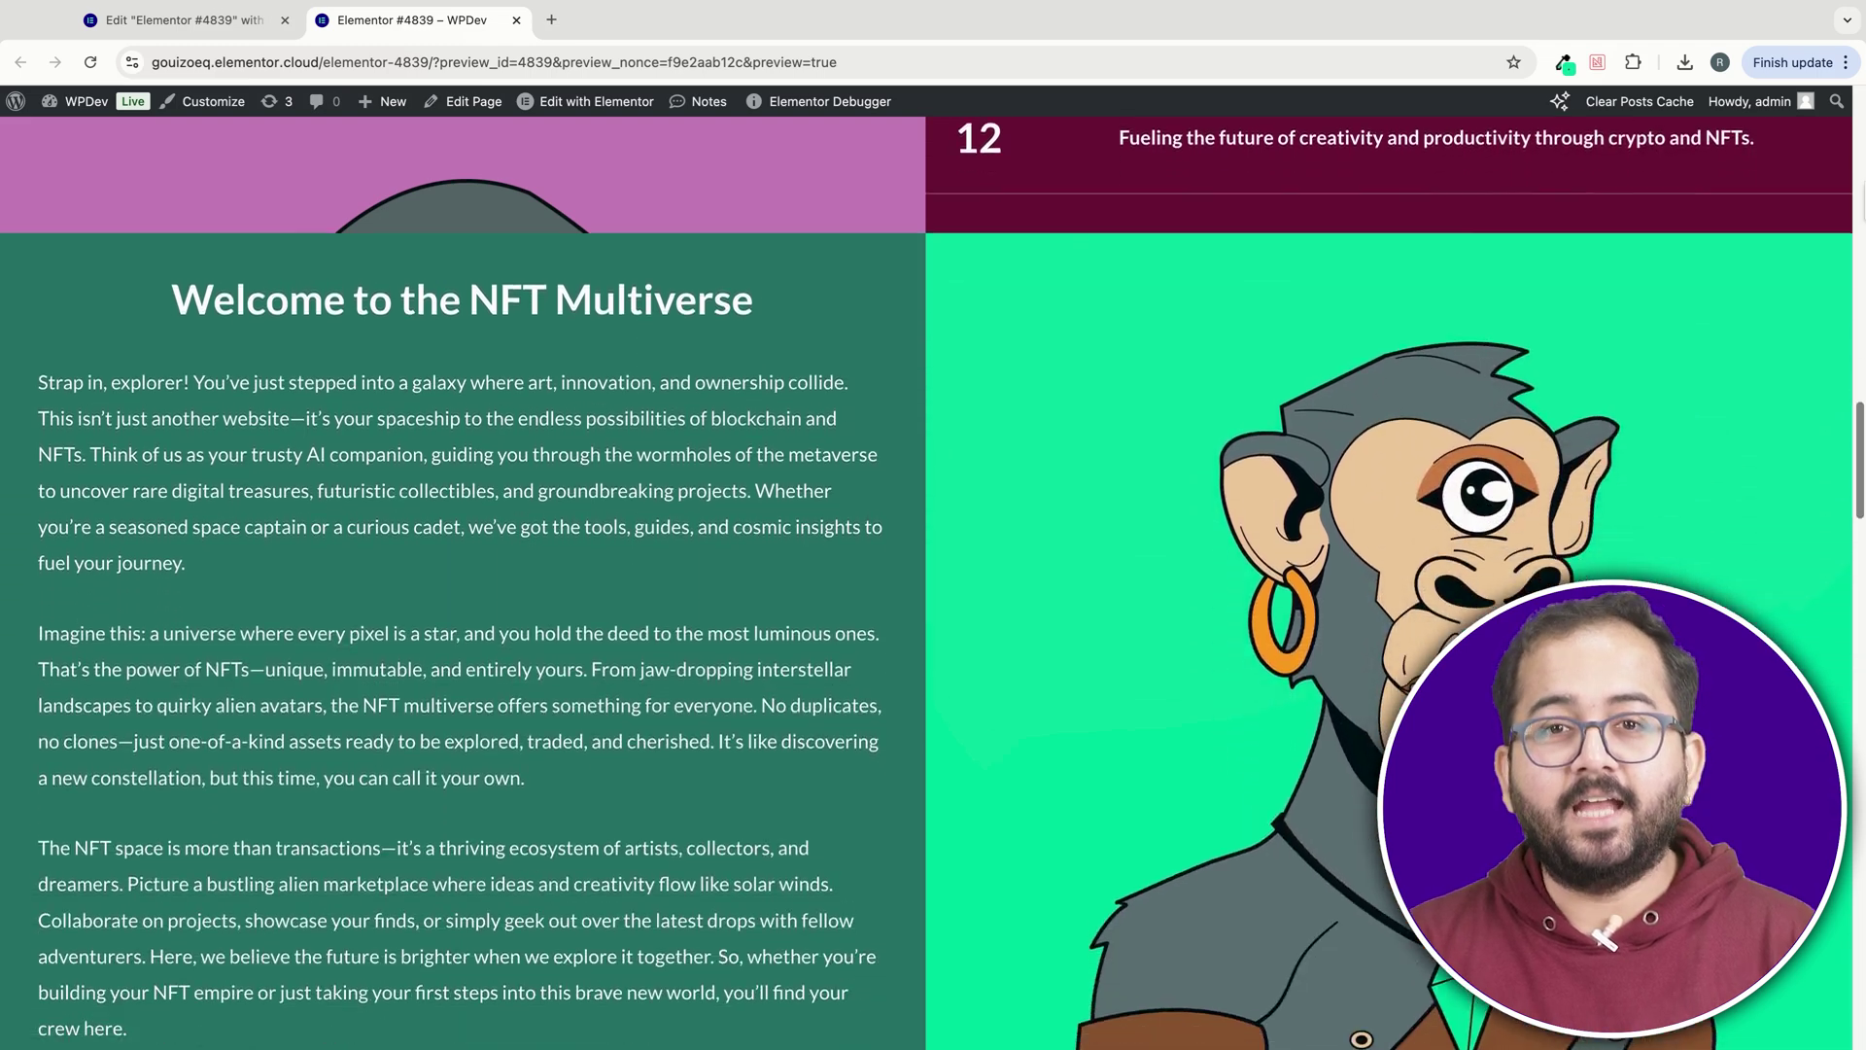
scroll(933, 584, "down", 10)
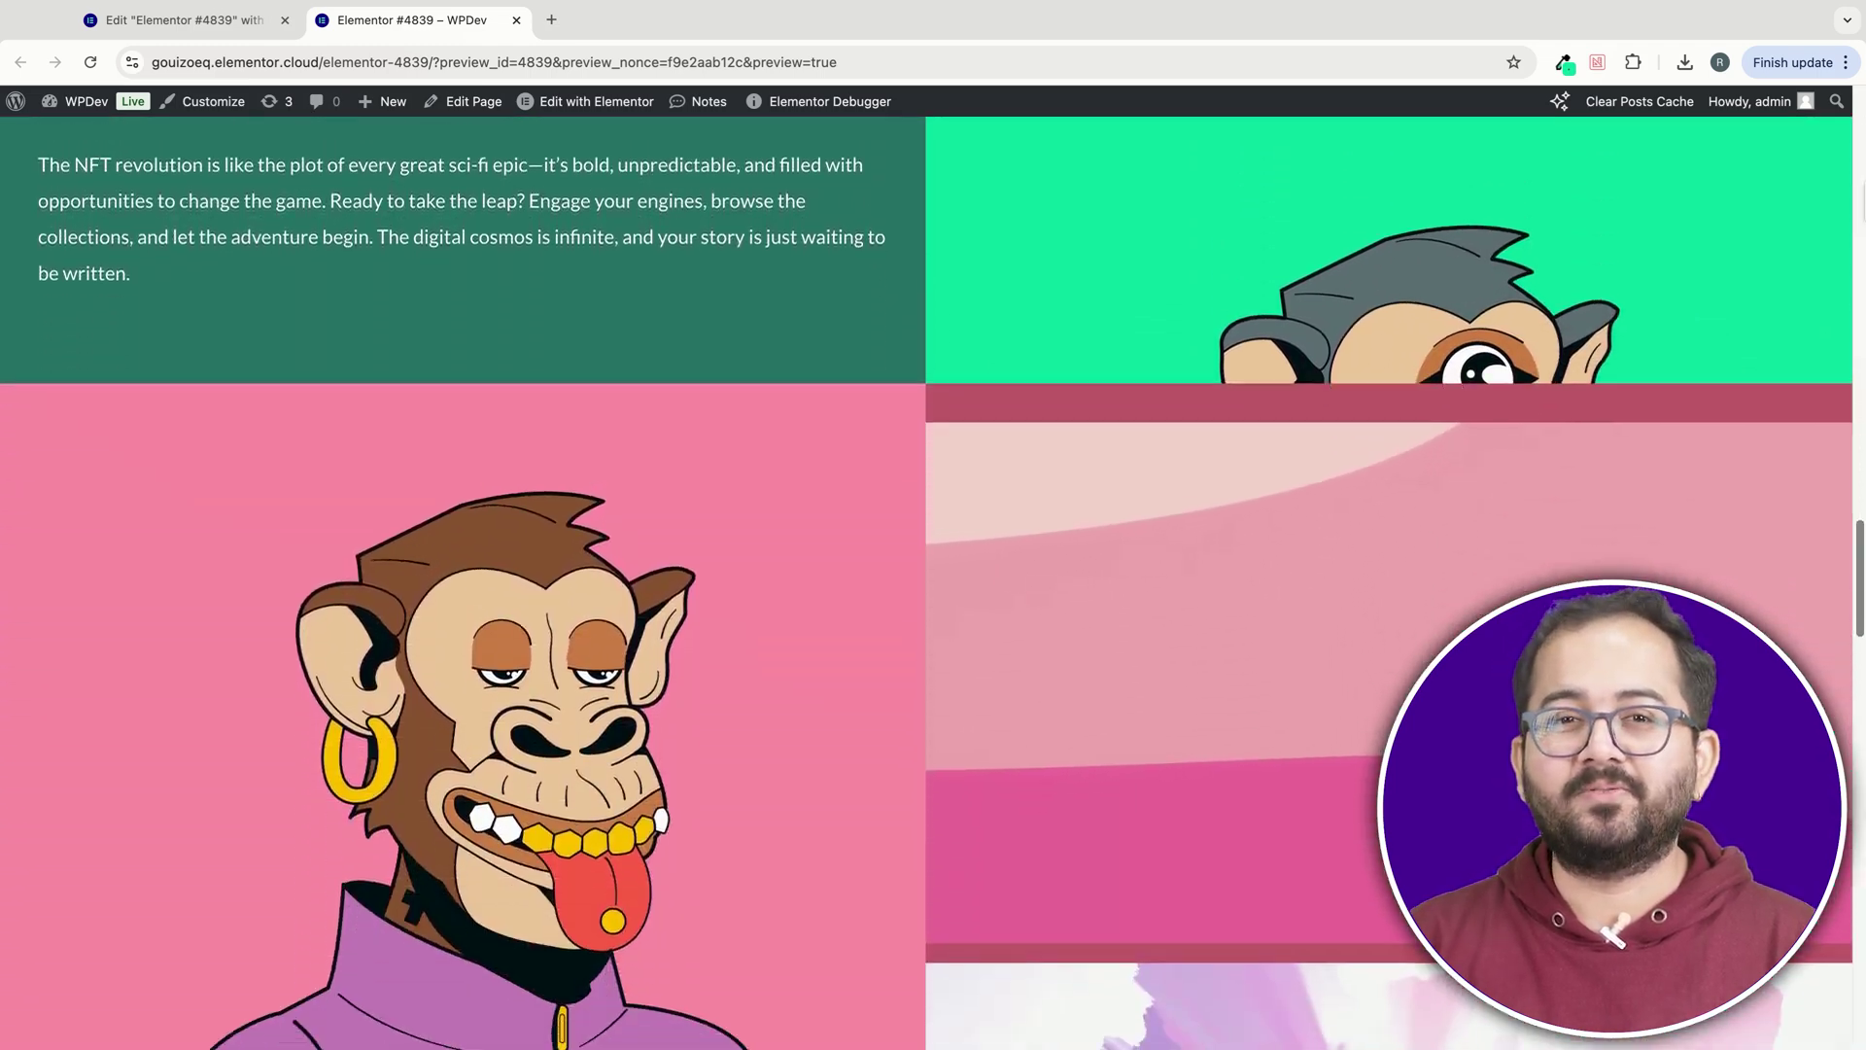
scroll(1613, 934, "down", 5)
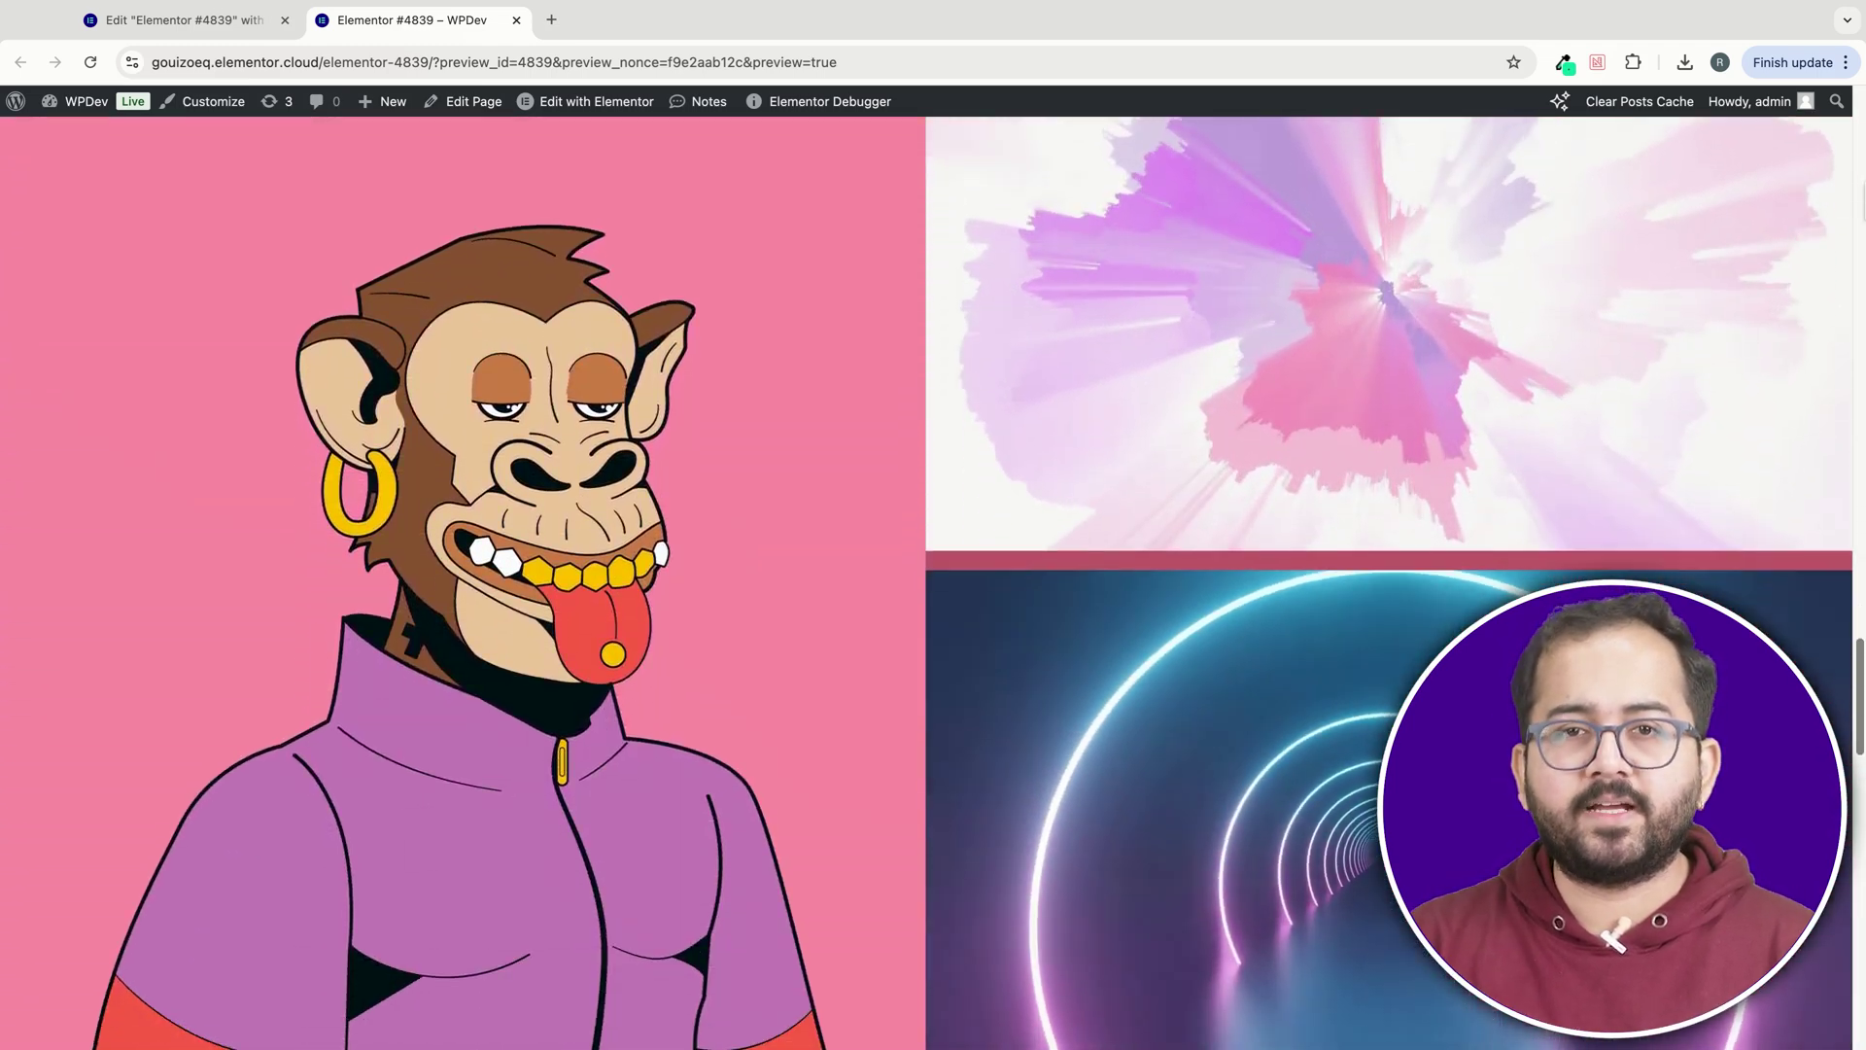
scroll(1390, 583, "down", 10)
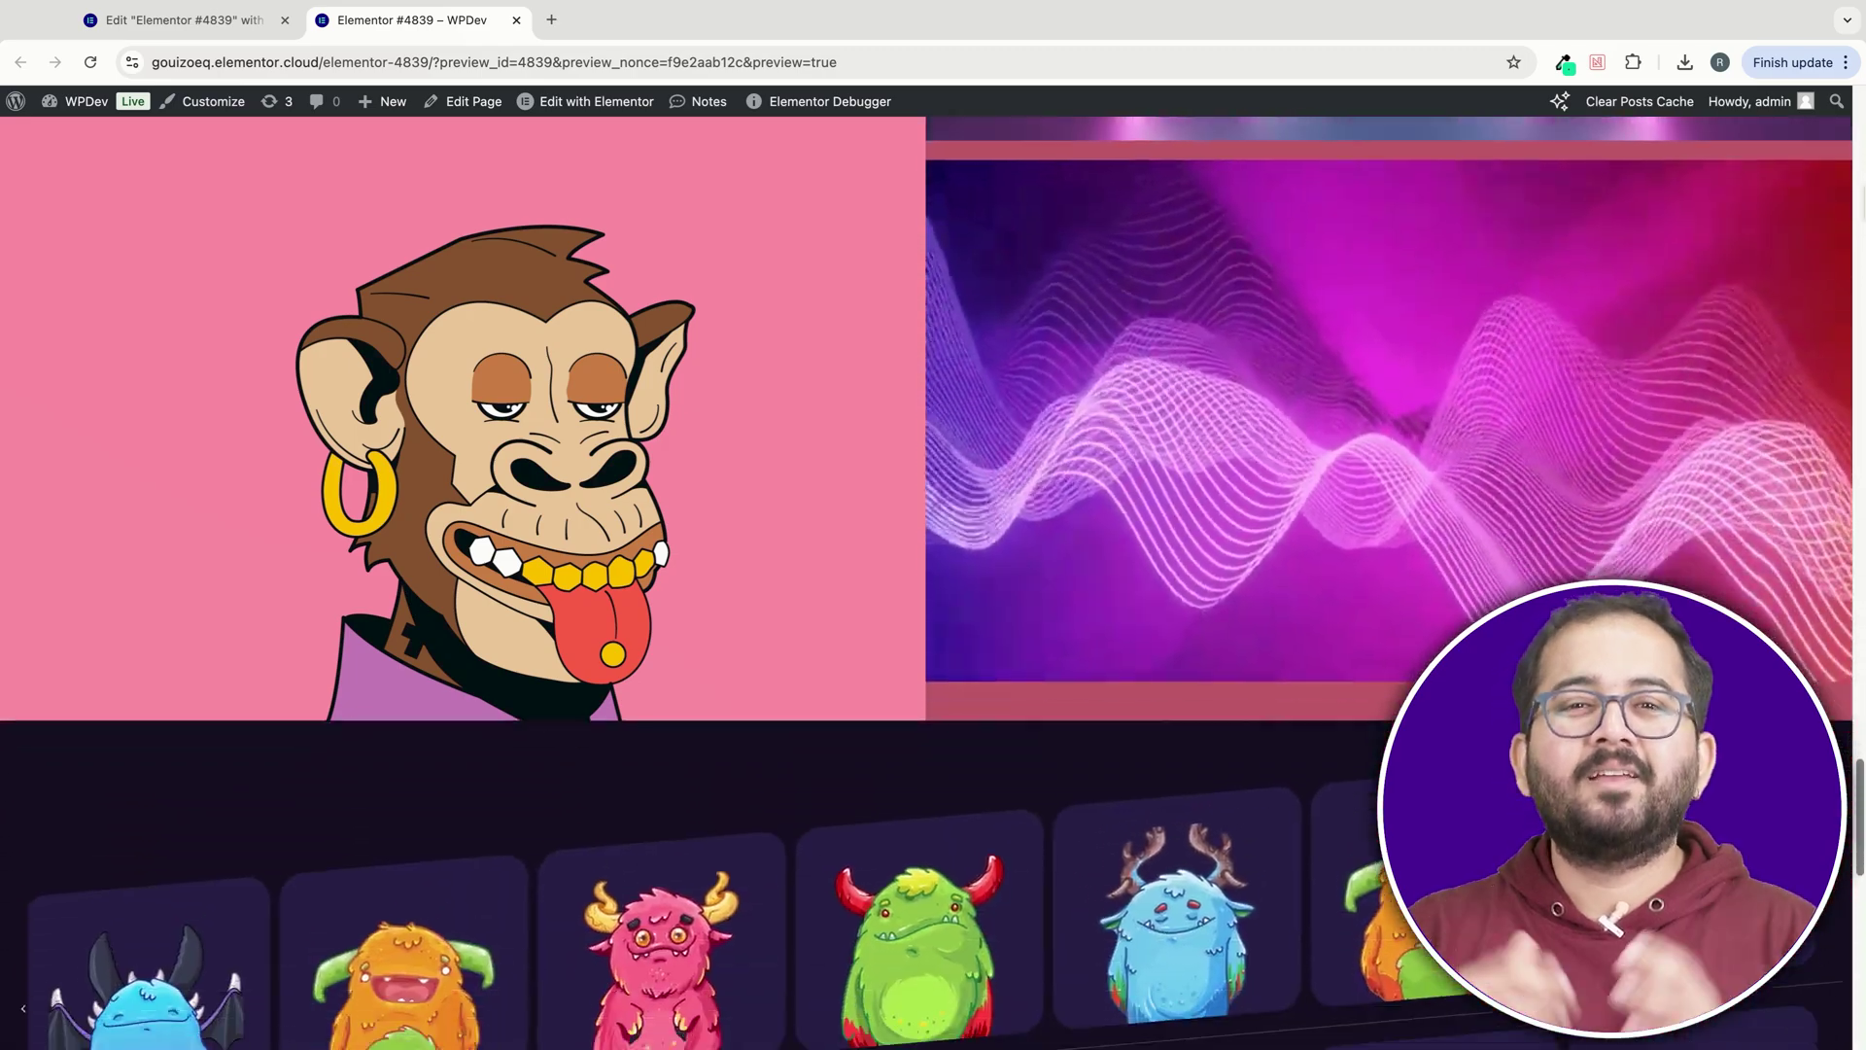
scroll(1610, 923, "down", 8)
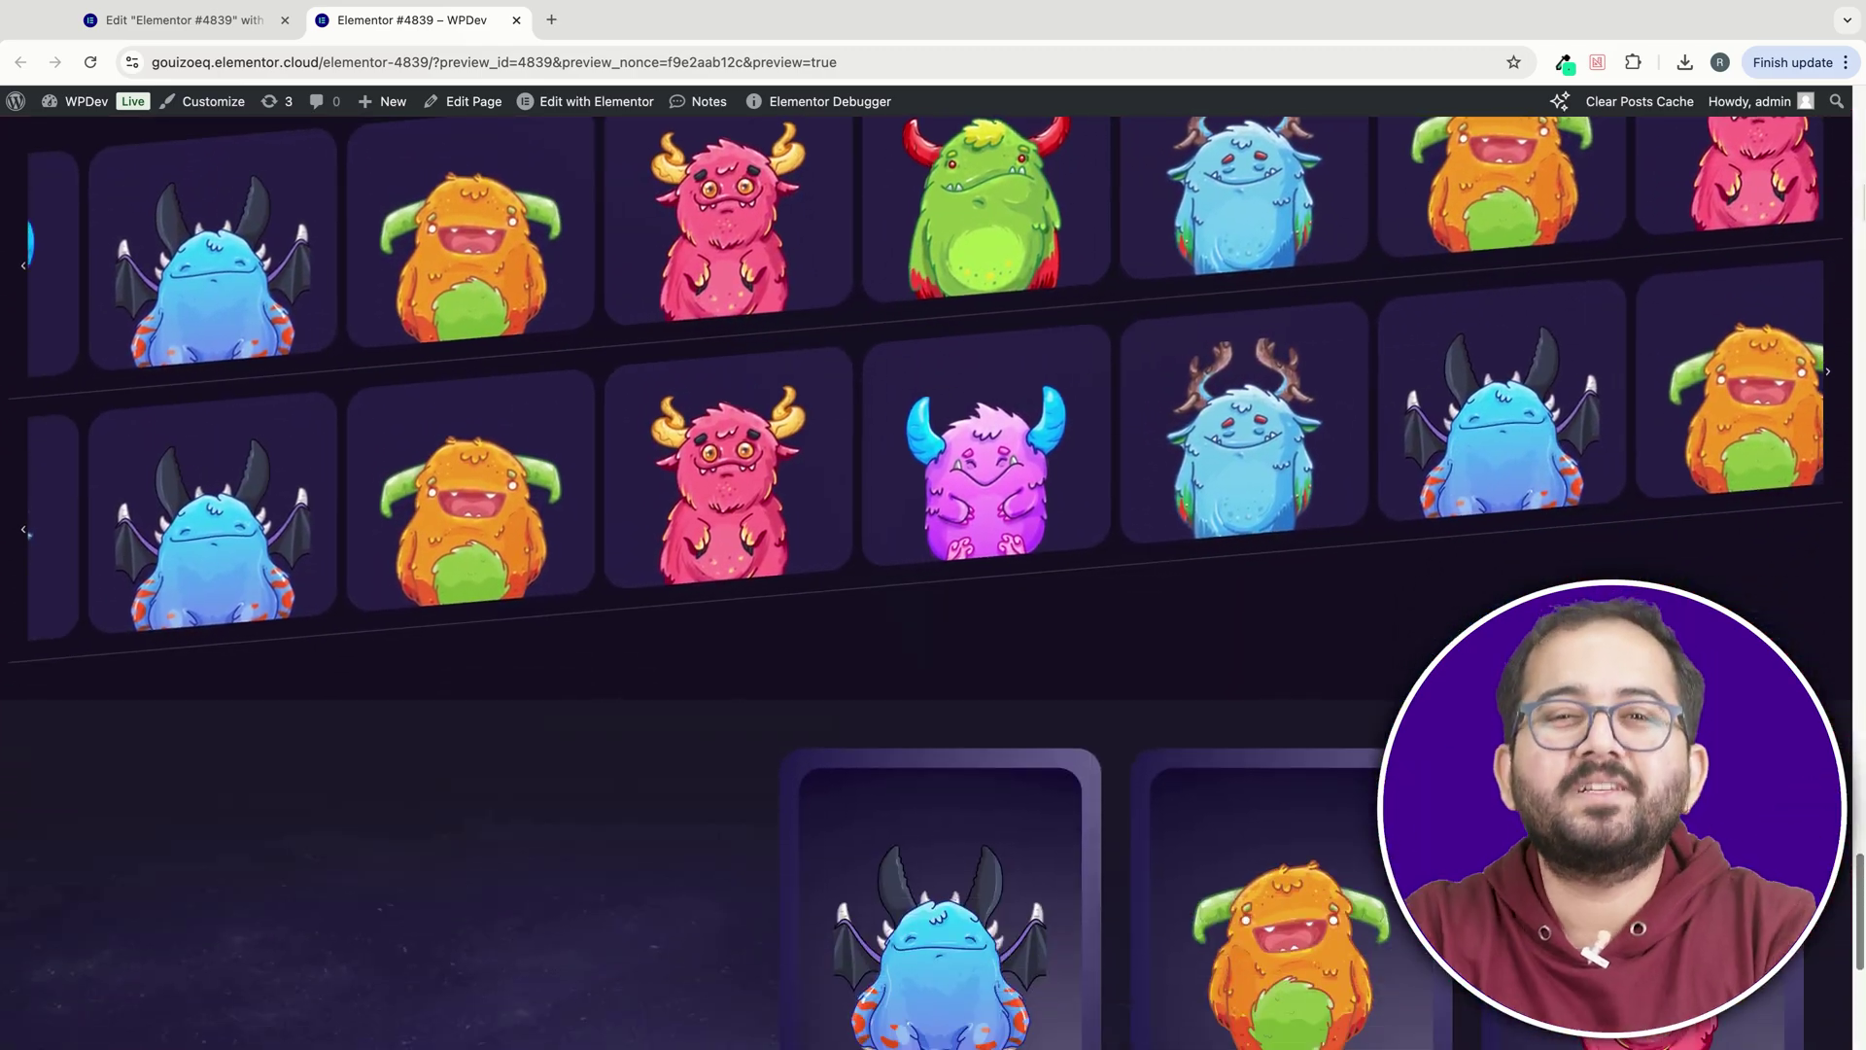